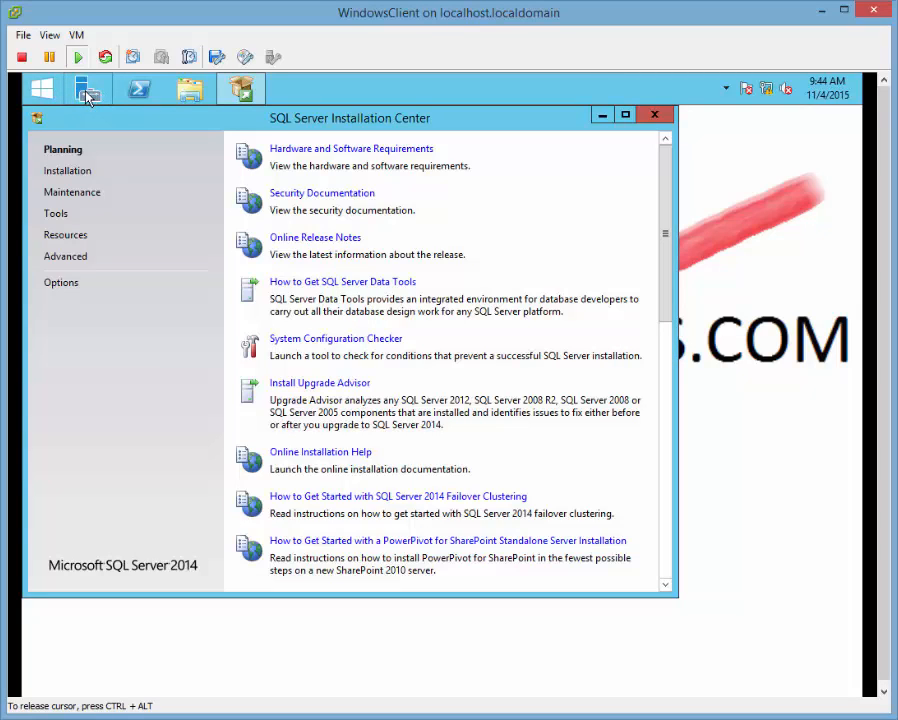
In Server Manager, advance the Add Roles and Features Wizard to the Features list.
{"action": "left_click", "coordinate": [88, 95]}
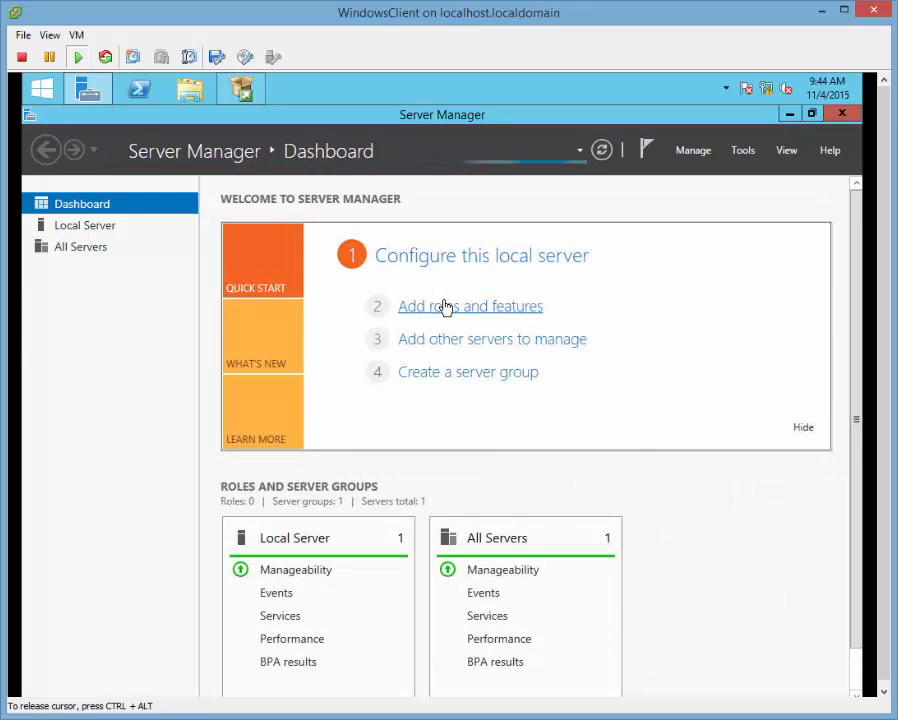
{"action": "left_click", "coordinate": [445, 306]}
{"action": "left_click", "coordinate": [532, 612]}
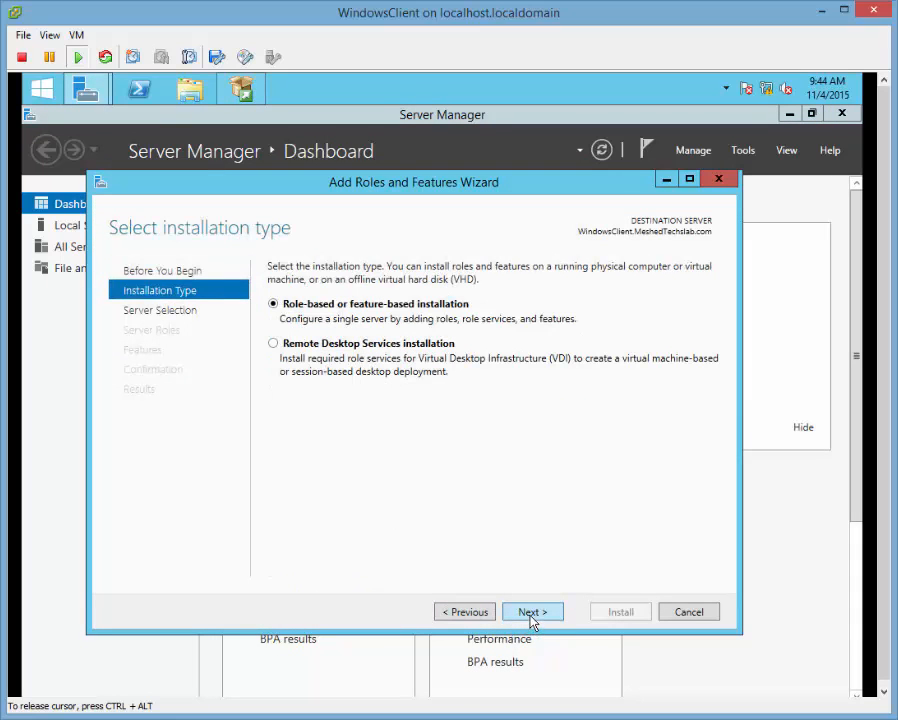
{"action": "left_click", "coordinate": [532, 612]}
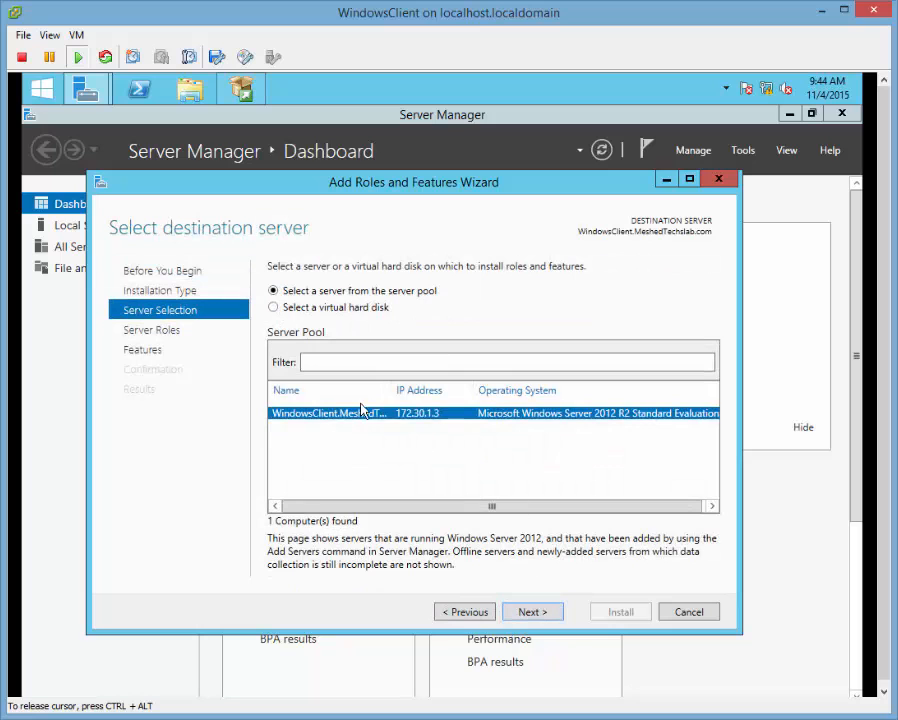
{"action": "left_click", "coordinate": [542, 610]}
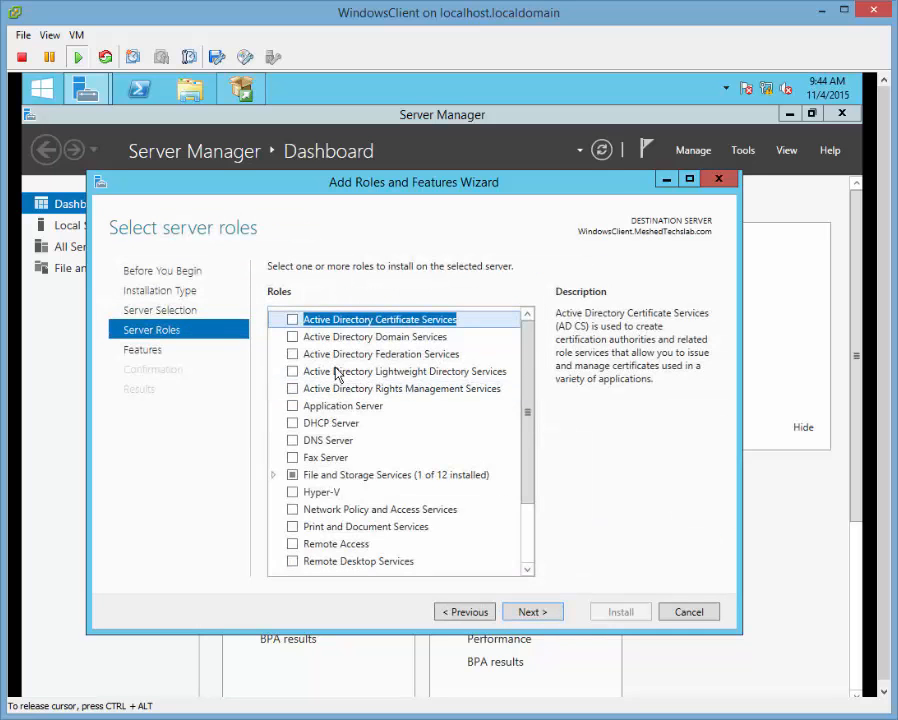
{"action": "left_click", "coordinate": [526, 612]}
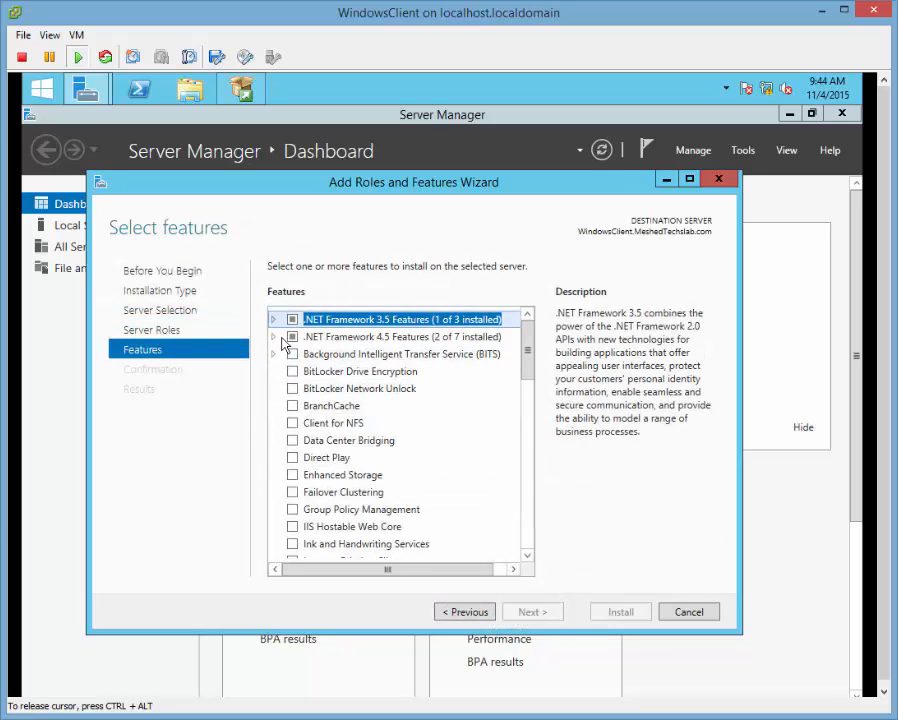
Expand the .NET Framework 3.5 and 4.5 feature groups, then cancel the wizard without adding anything.
{"action": "left_click", "coordinate": [274, 320]}
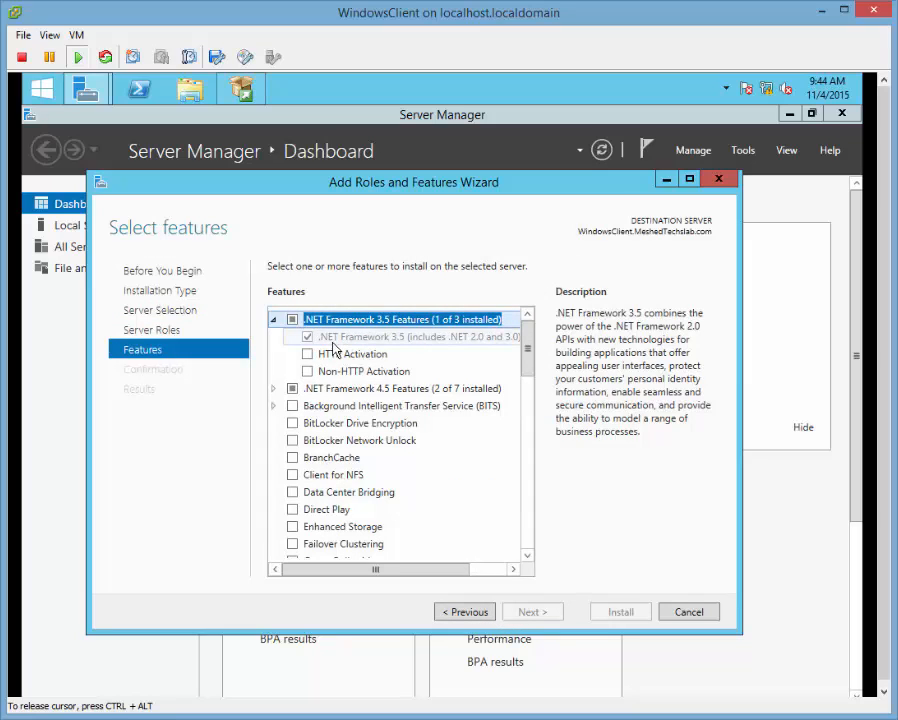
{"action": "left_click", "coordinate": [274, 390]}
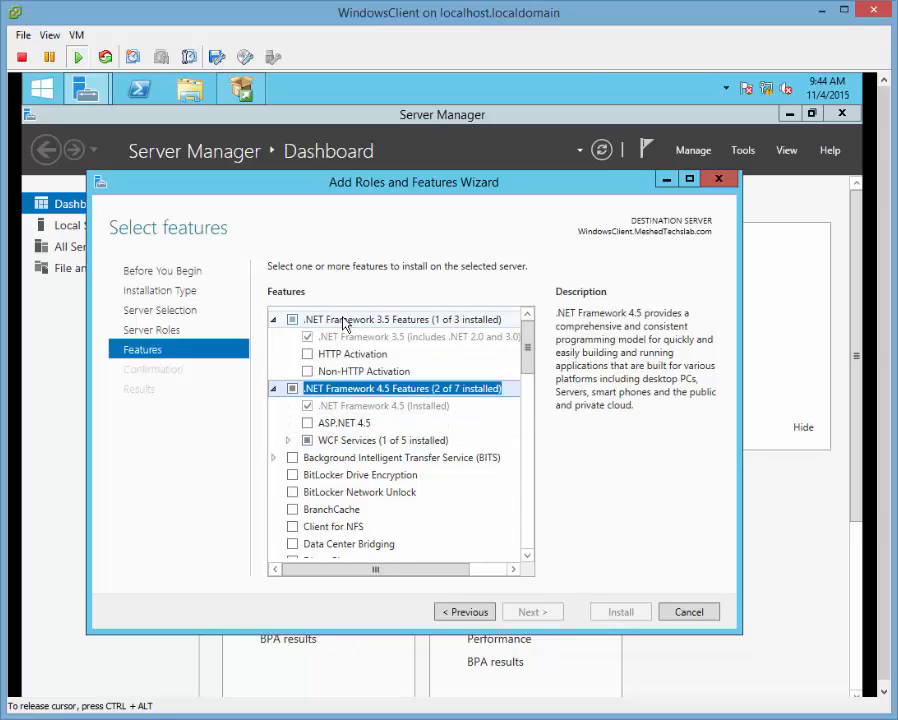
{"action": "left_click", "coordinate": [273, 319]}
{"action": "left_click", "coordinate": [274, 321]}
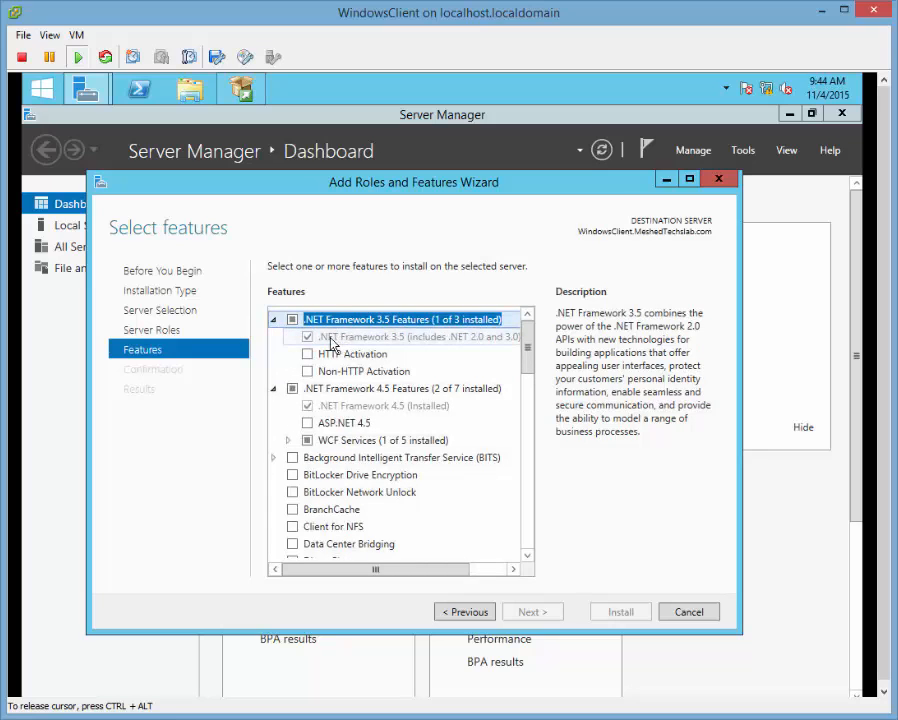
{"action": "left_click", "coordinate": [689, 612]}
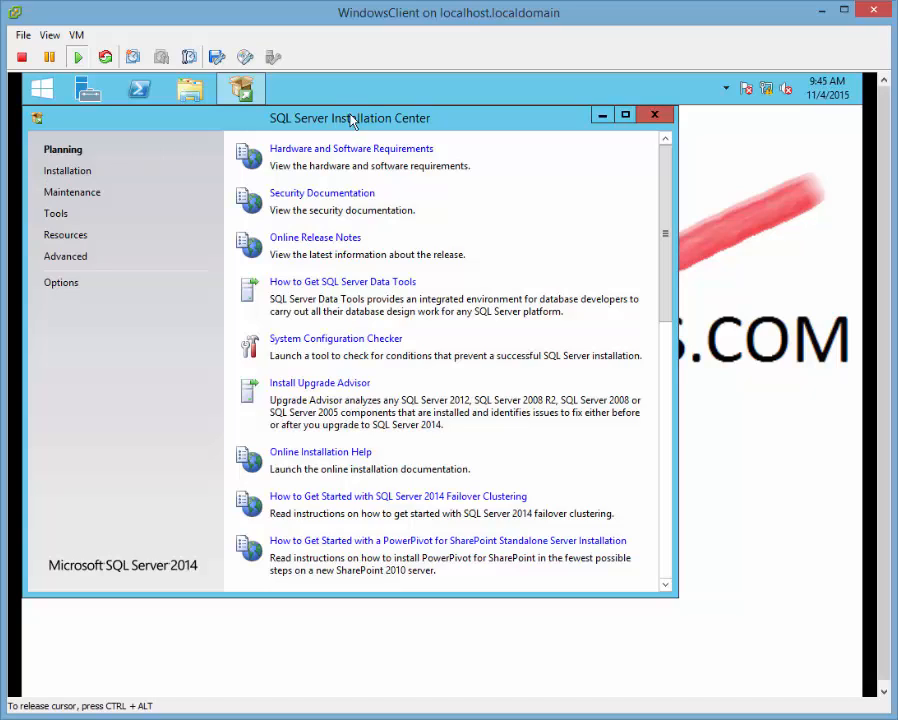
Browse the Options, Advanced, Resources, Tools, Maintenance and Planning pages, ending on Installation.
{"action": "left_click", "coordinate": [58, 284]}
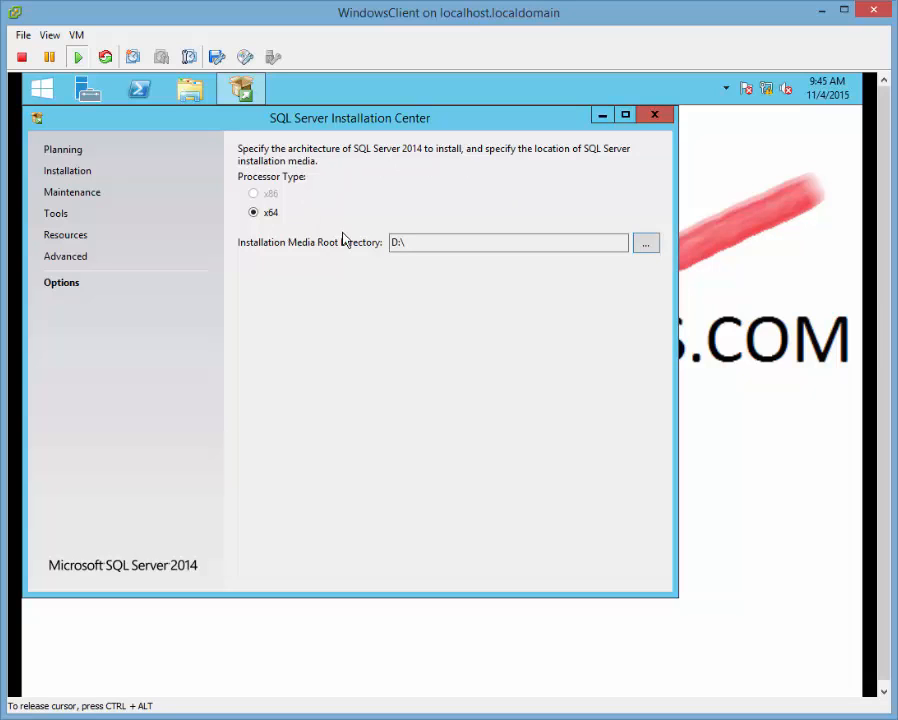
{"action": "left_click", "coordinate": [70, 258]}
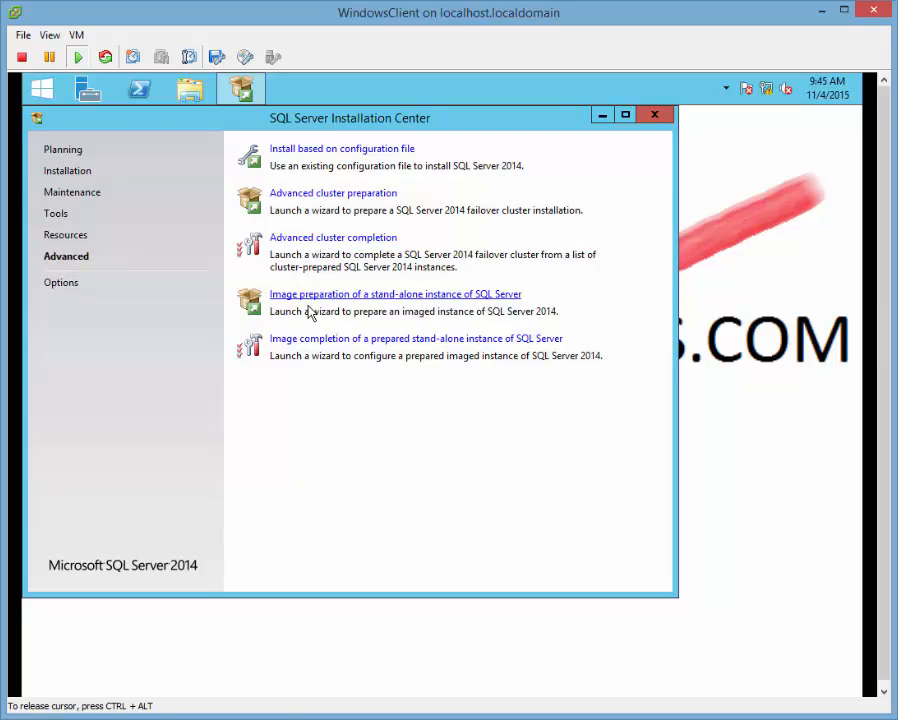
{"action": "left_click", "coordinate": [68, 240]}
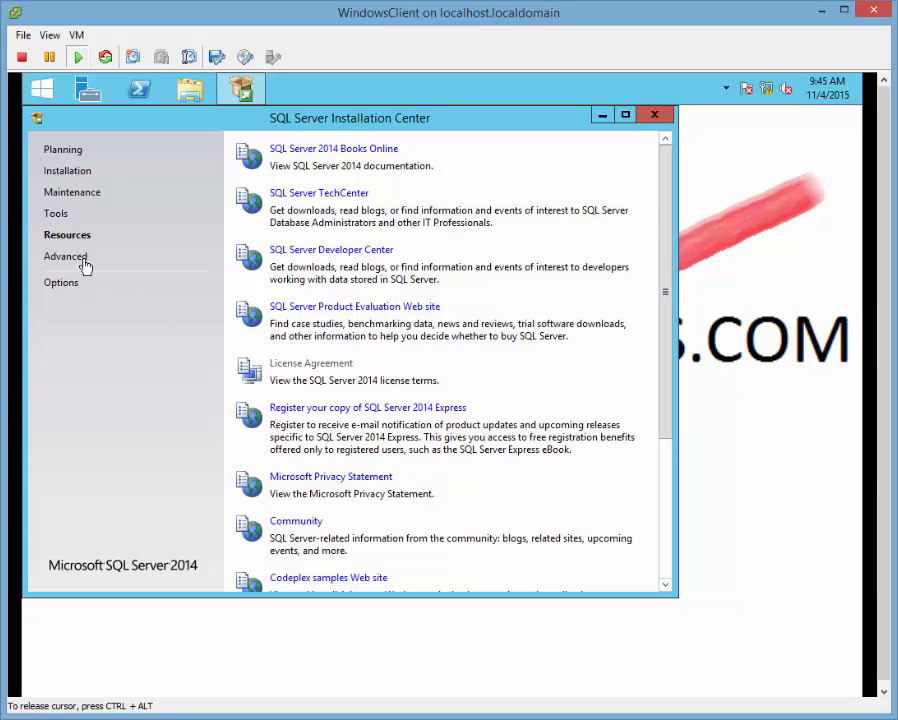
{"action": "left_click", "coordinate": [55, 215]}
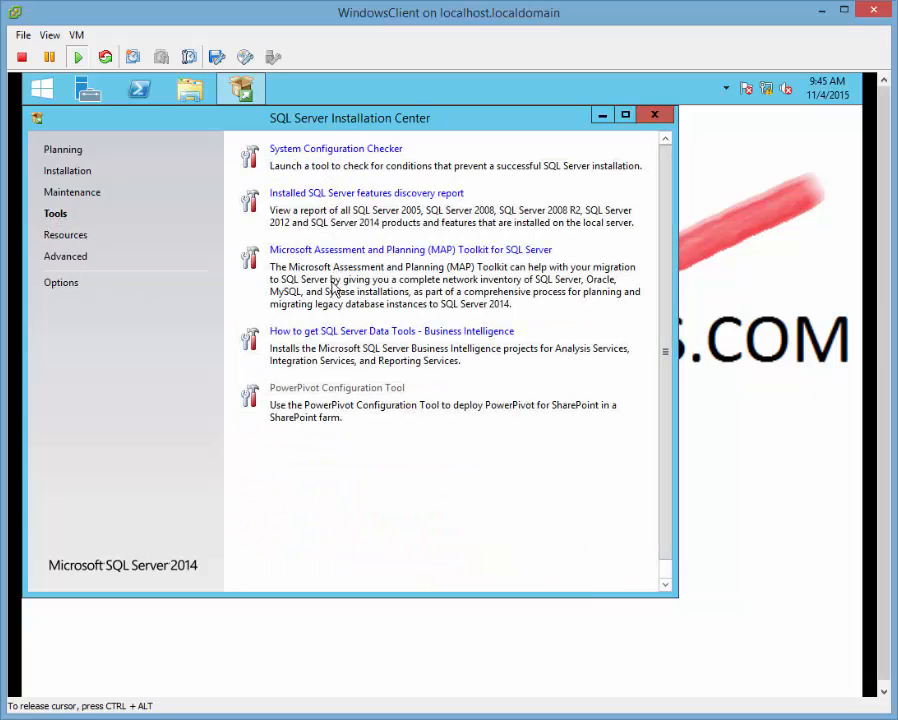
{"action": "left_click", "coordinate": [72, 193]}
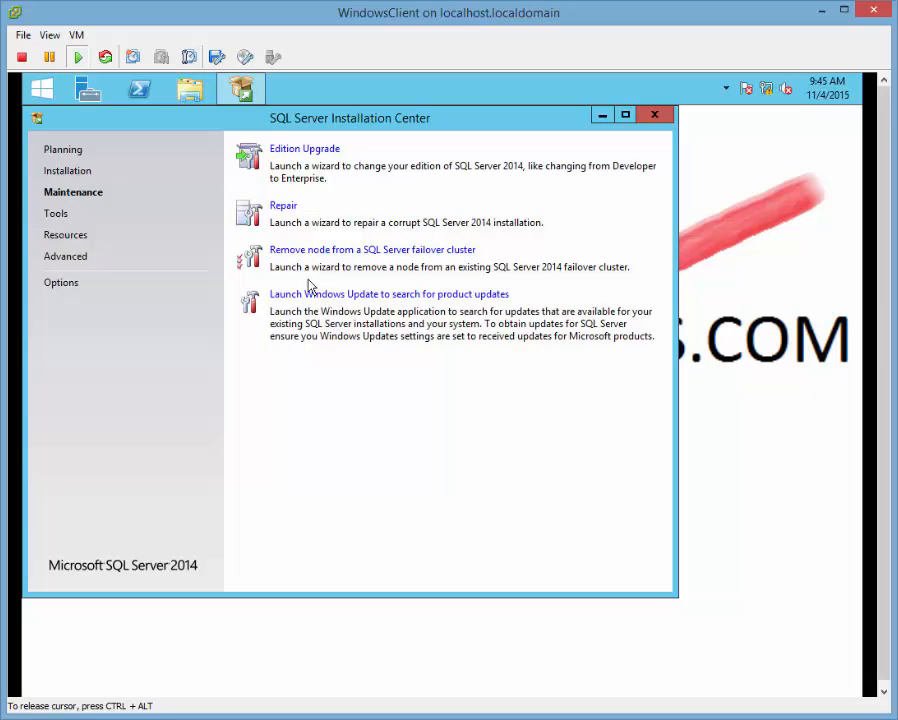
{"action": "left_click", "coordinate": [64, 175]}
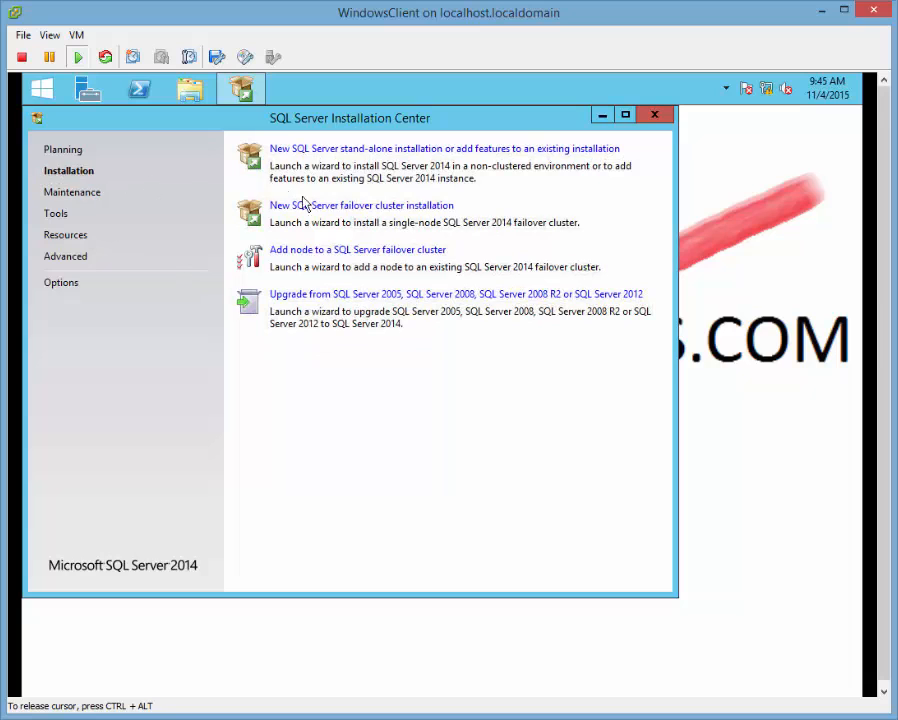
{"action": "left_click", "coordinate": [62, 152]}
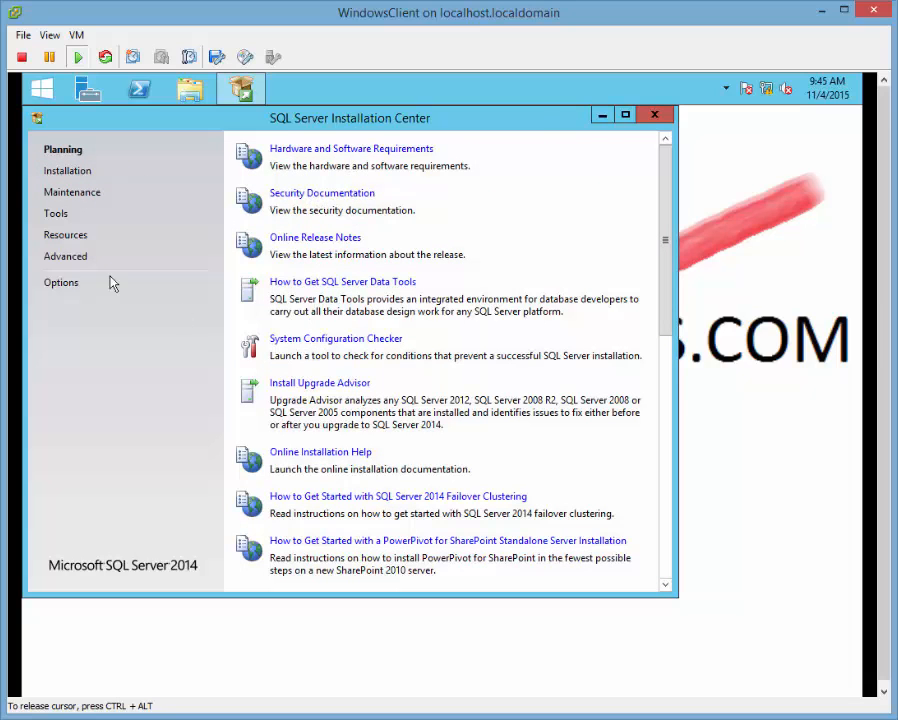
{"action": "left_click", "coordinate": [63, 173]}
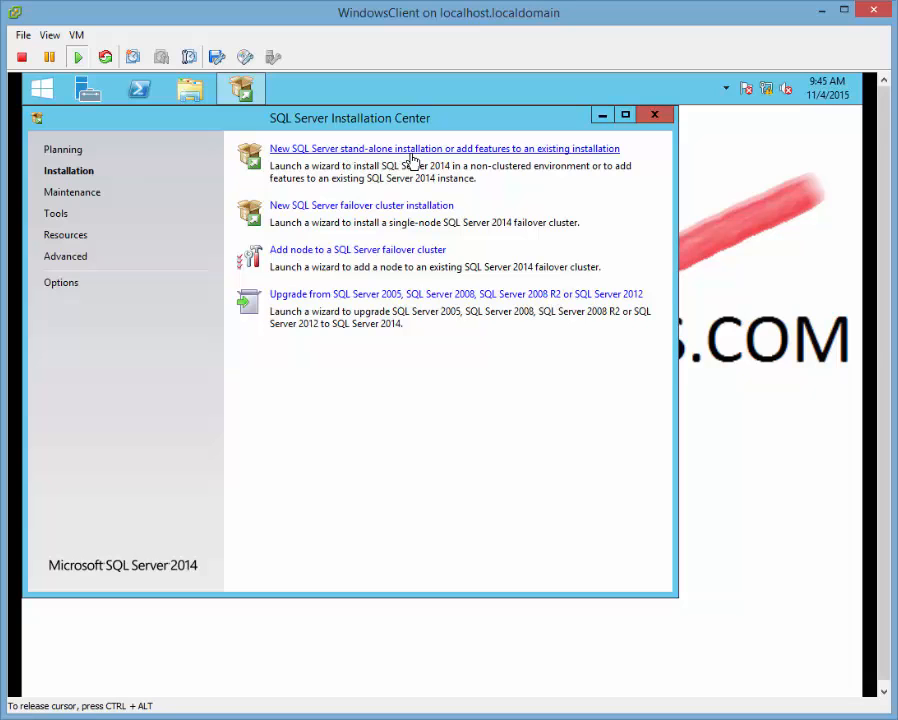
Launch a new stand-alone SQL Server installation, keeping the free Evaluation edition.
{"action": "left_click", "coordinate": [412, 158]}
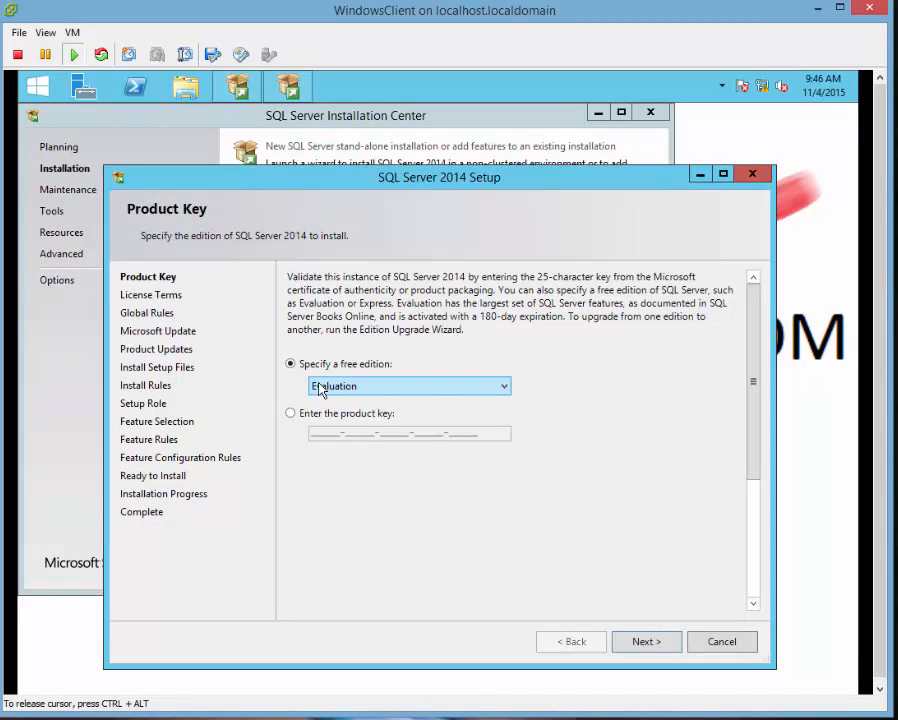
{"action": "left_click", "coordinate": [380, 390]}
{"action": "left_click", "coordinate": [380, 390]}
{"action": "left_click", "coordinate": [380, 390]}
{"action": "left_click", "coordinate": [514, 410]}
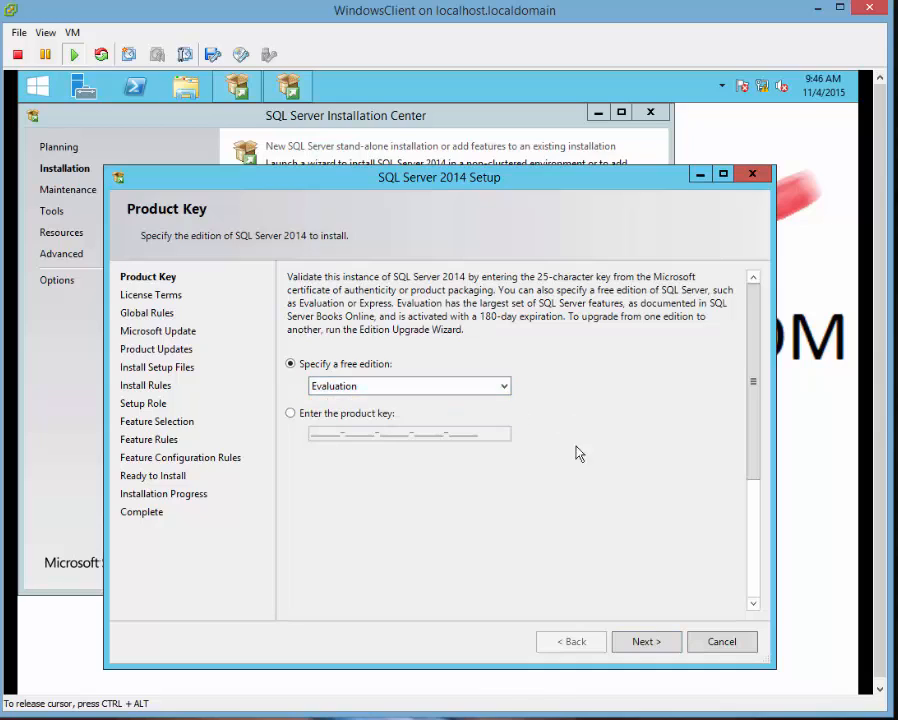
{"action": "left_click", "coordinate": [290, 413]}
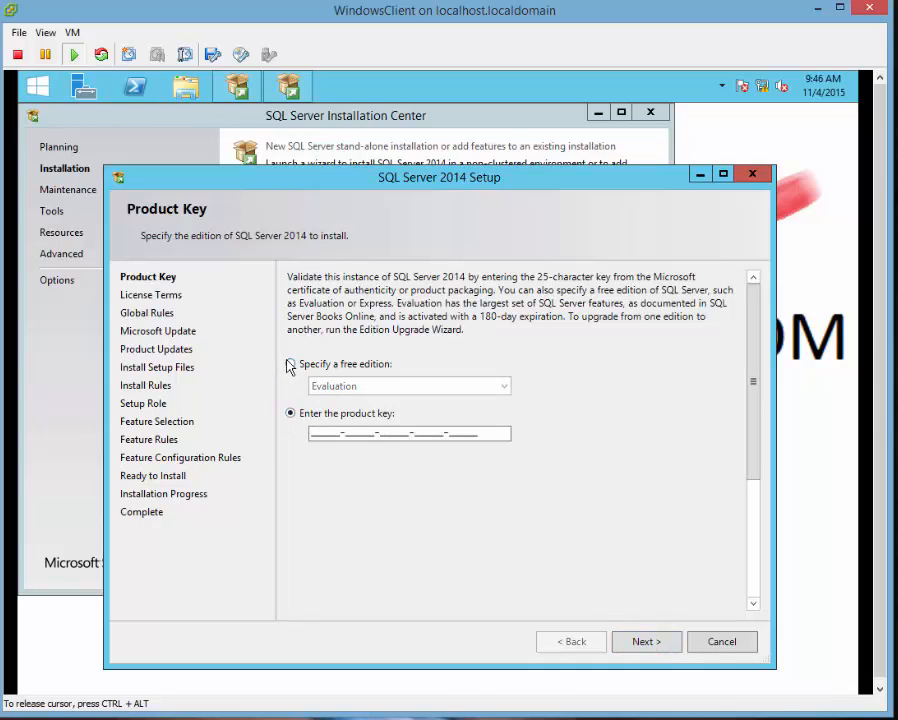
{"action": "left_click", "coordinate": [290, 365]}
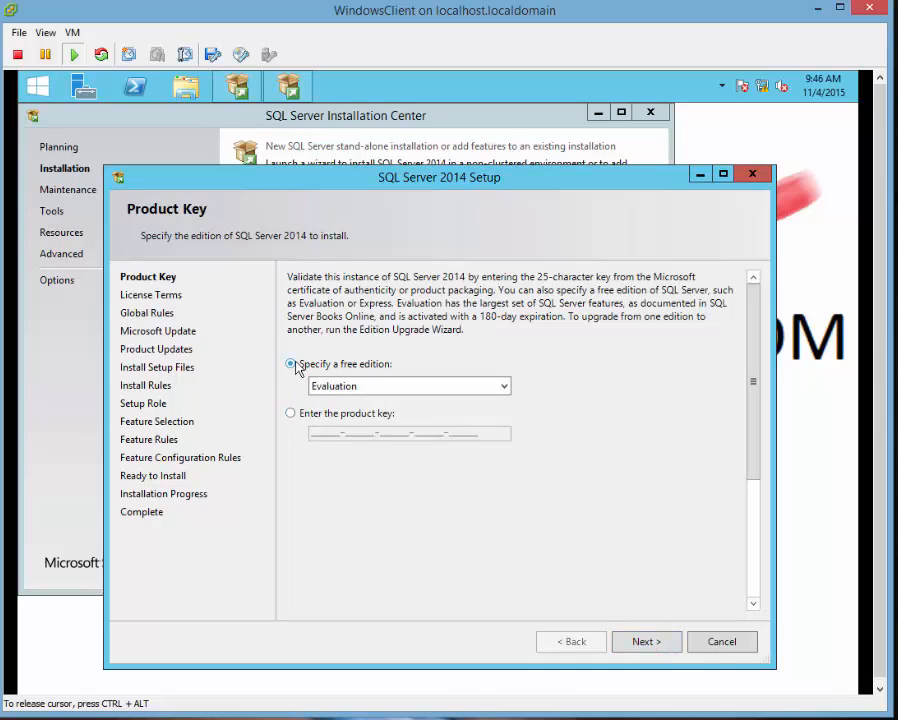
Accept the SQL Server 2014 license terms and continue.
{"action": "left_click", "coordinate": [646, 643]}
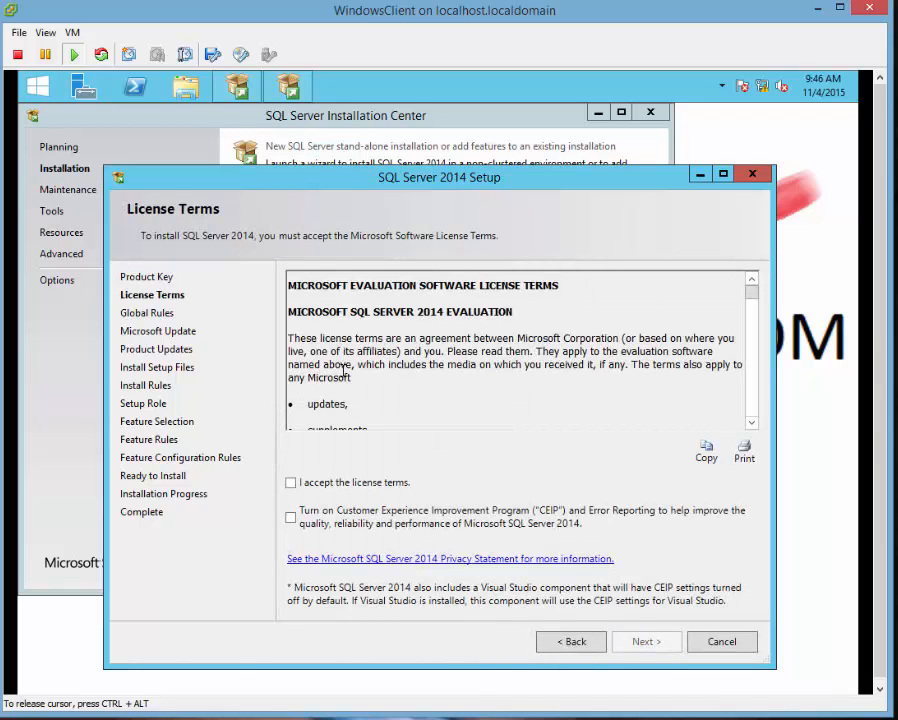
{"action": "left_click", "coordinate": [291, 483]}
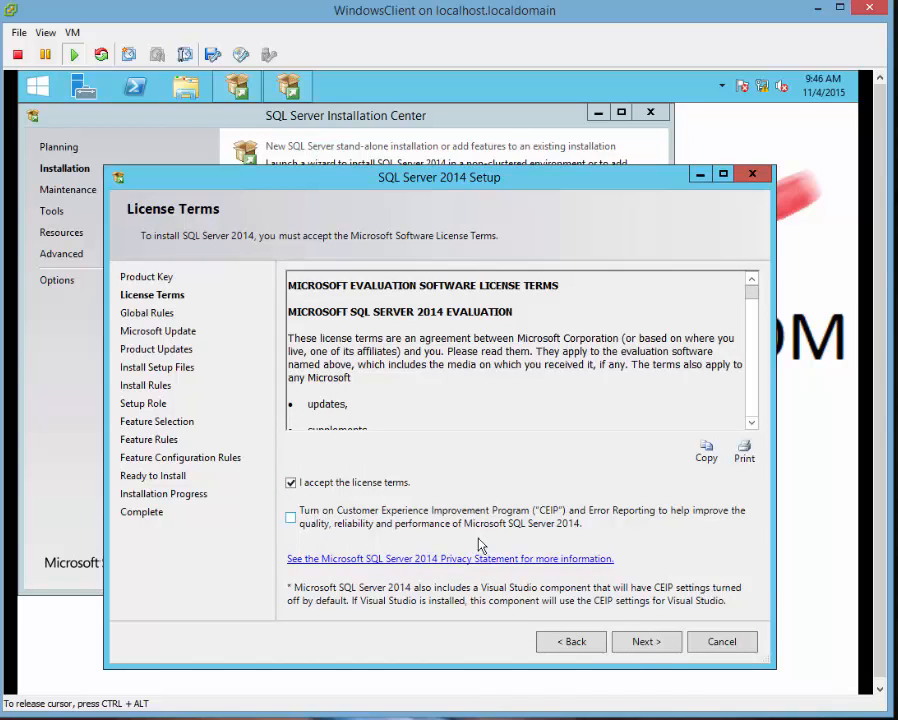
{"action": "left_click", "coordinate": [658, 643]}
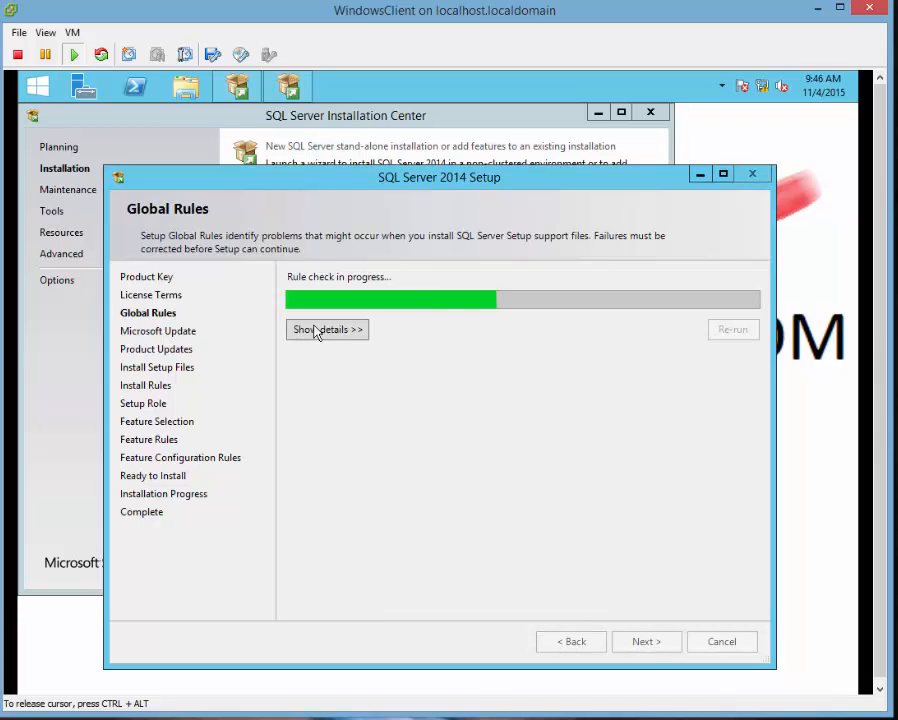
Skip Microsoft Update and the product update error, review Install Rules (2 warnings), reach Setup Role.
{"action": "left_click", "coordinate": [308, 329]}
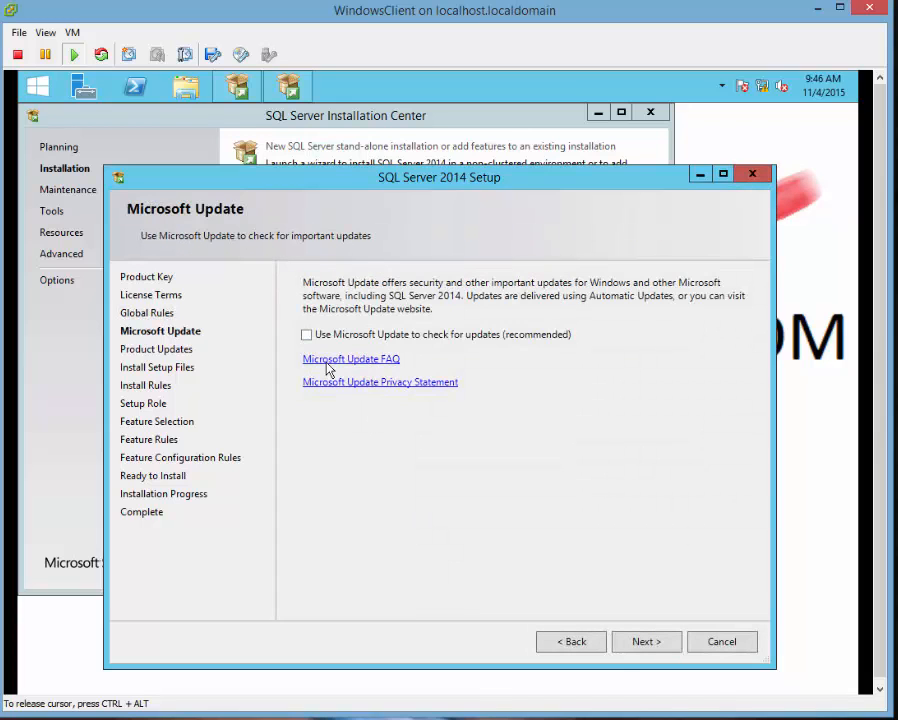
{"action": "left_click", "coordinate": [643, 641]}
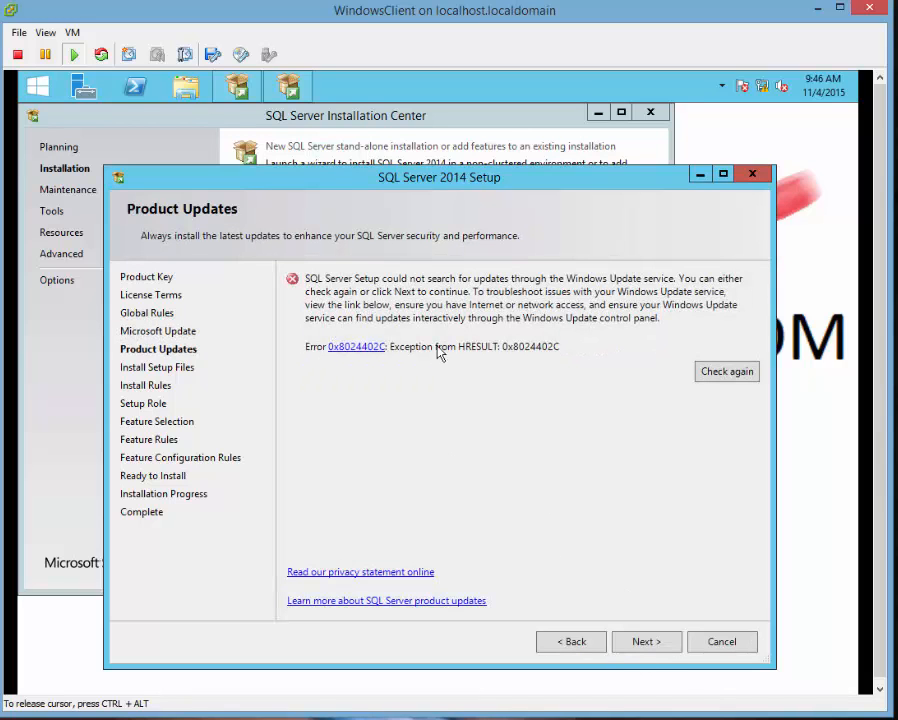
{"action": "left_click", "coordinate": [645, 641]}
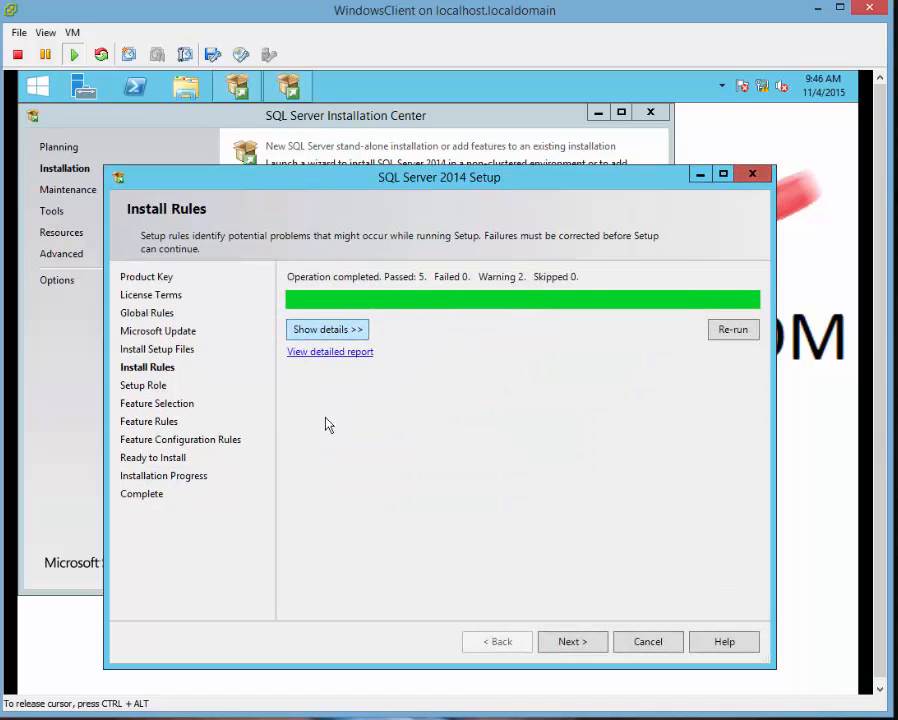
{"action": "left_click", "coordinate": [330, 330]}
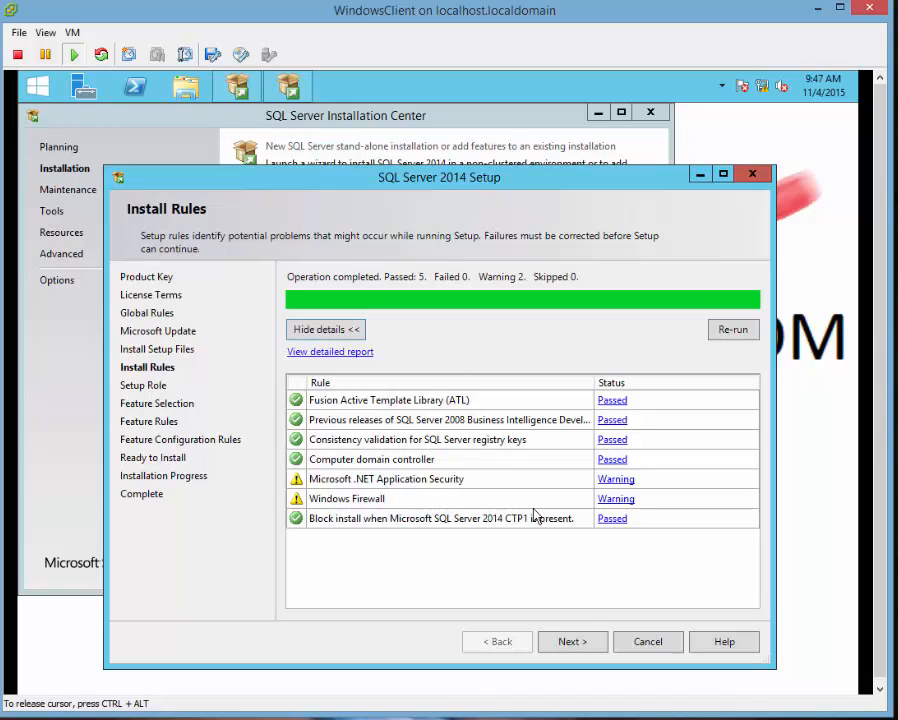
{"action": "left_click", "coordinate": [568, 642]}
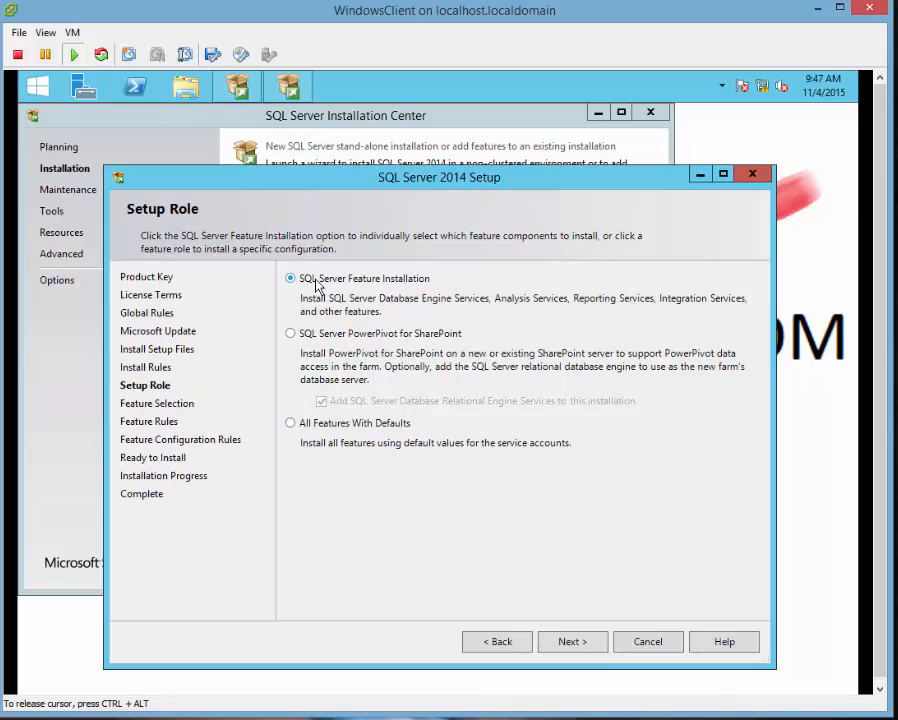
Keep SQL Server Feature Installation as the setup role and select all features.
{"action": "left_click", "coordinate": [588, 646]}
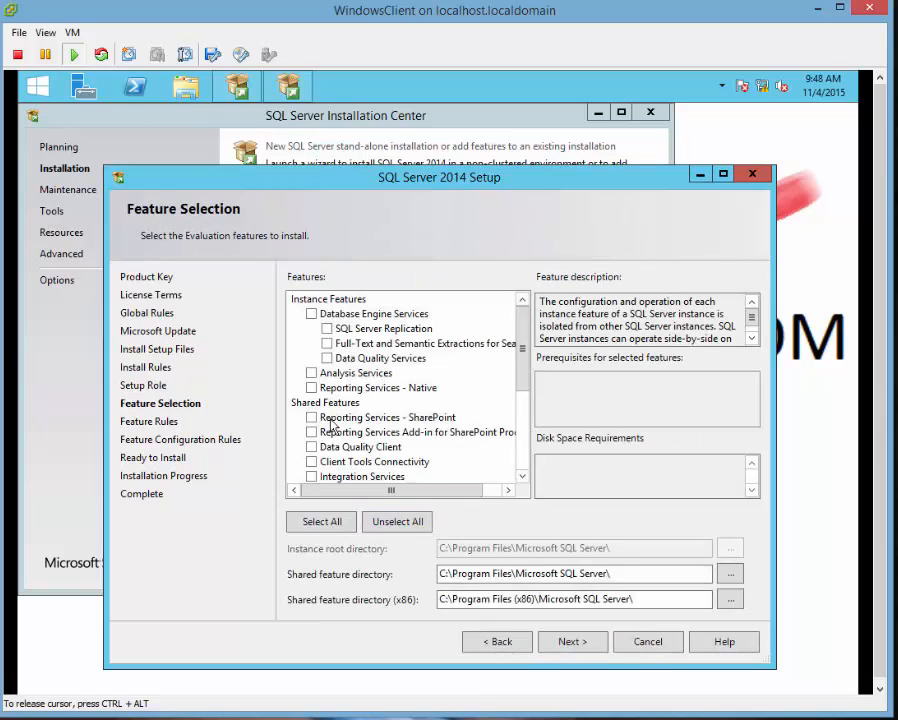
{"action": "left_click", "coordinate": [443, 573]}
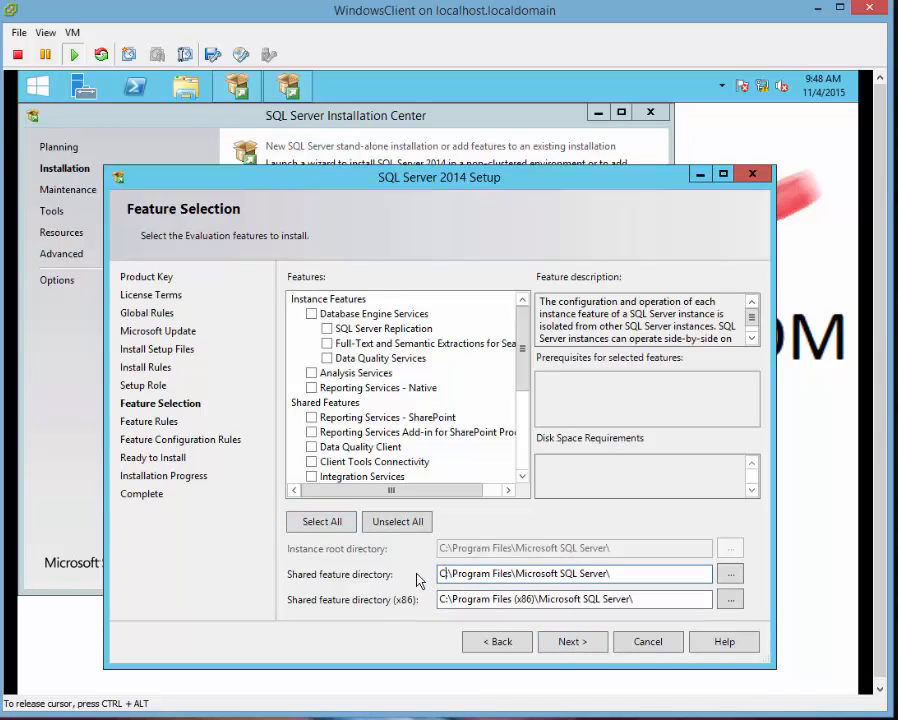
{"action": "left_click", "coordinate": [323, 524]}
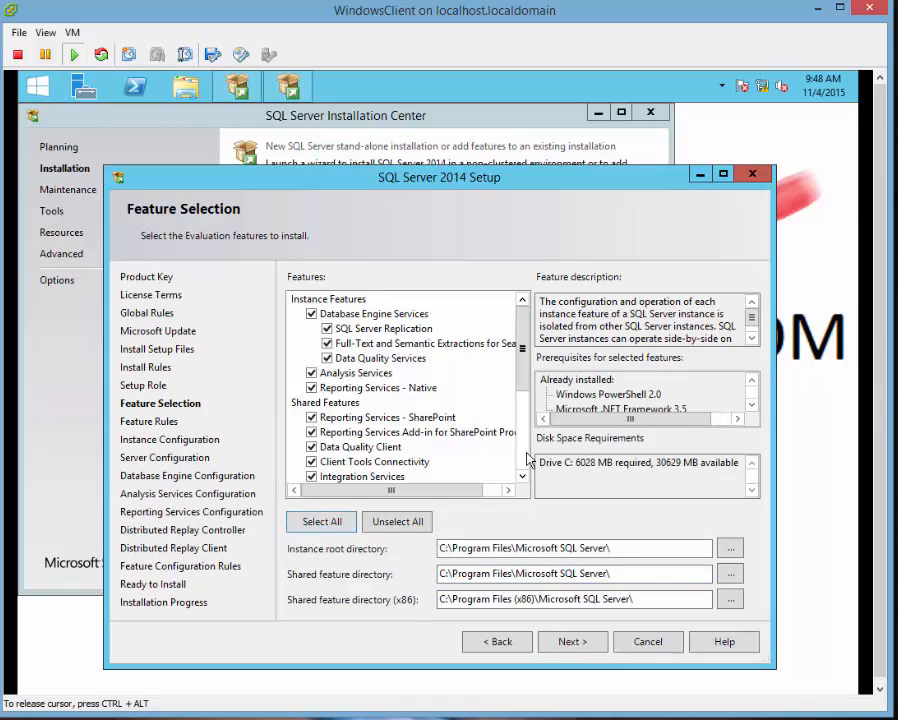
Review descriptions of Database Engine, Replication, Full-Text Search and Data Quality Services, then continue.
{"action": "scroll", "coordinate": [526, 380], "scroll_direction": "down", "scroll_amount": 5}
{"action": "scroll", "coordinate": [398, 330], "scroll_direction": "up", "scroll_amount": 5}
{"action": "left_click", "coordinate": [372, 313]}
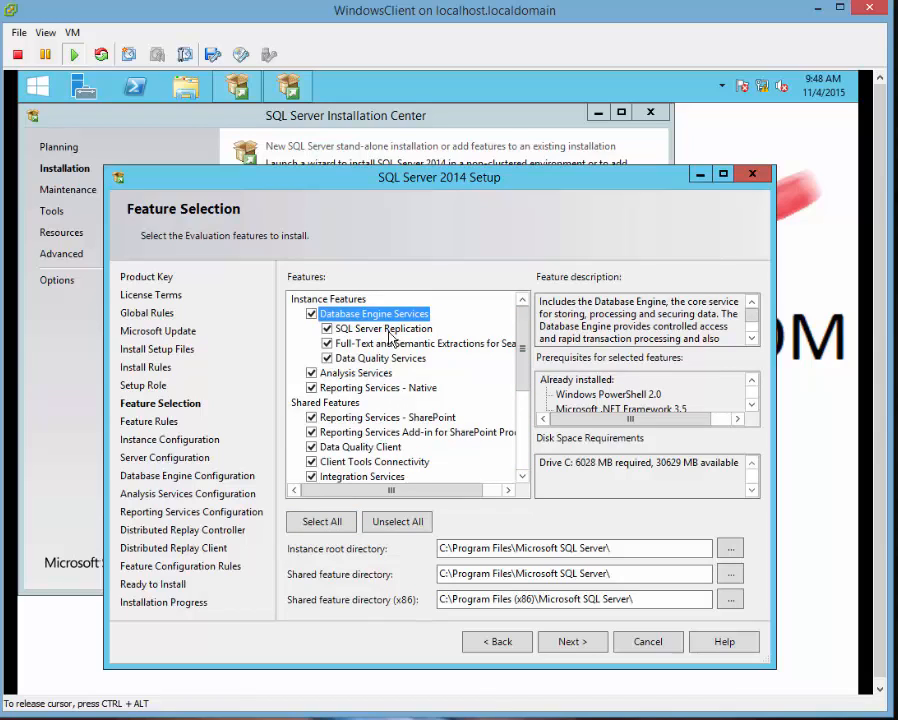
{"action": "left_click", "coordinate": [388, 332]}
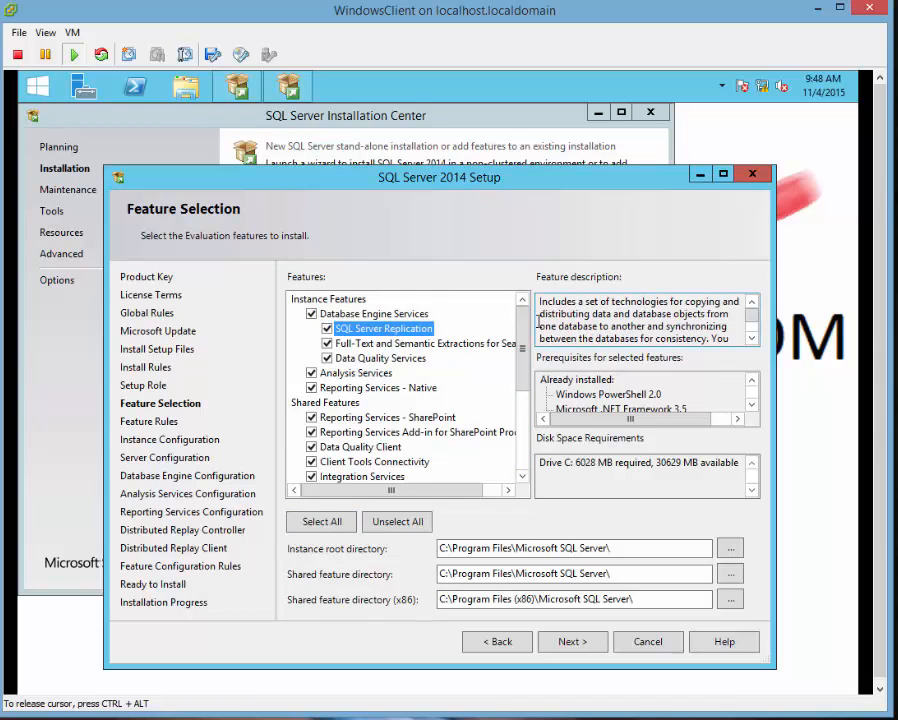
{"action": "left_click", "coordinate": [386, 344]}
{"action": "left_click", "coordinate": [380, 359]}
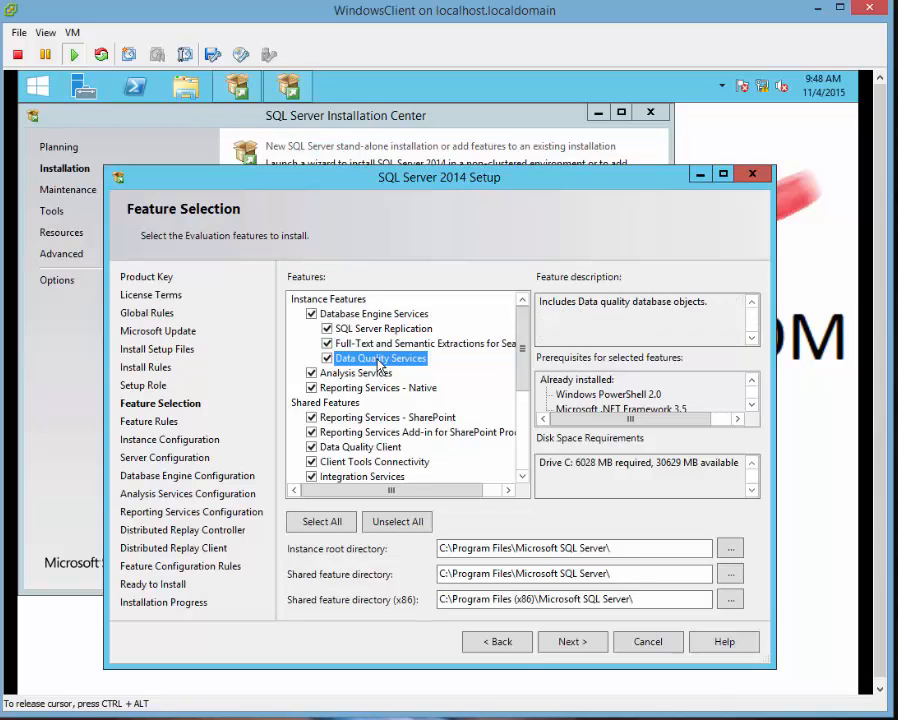
{"action": "left_click", "coordinate": [572, 644]}
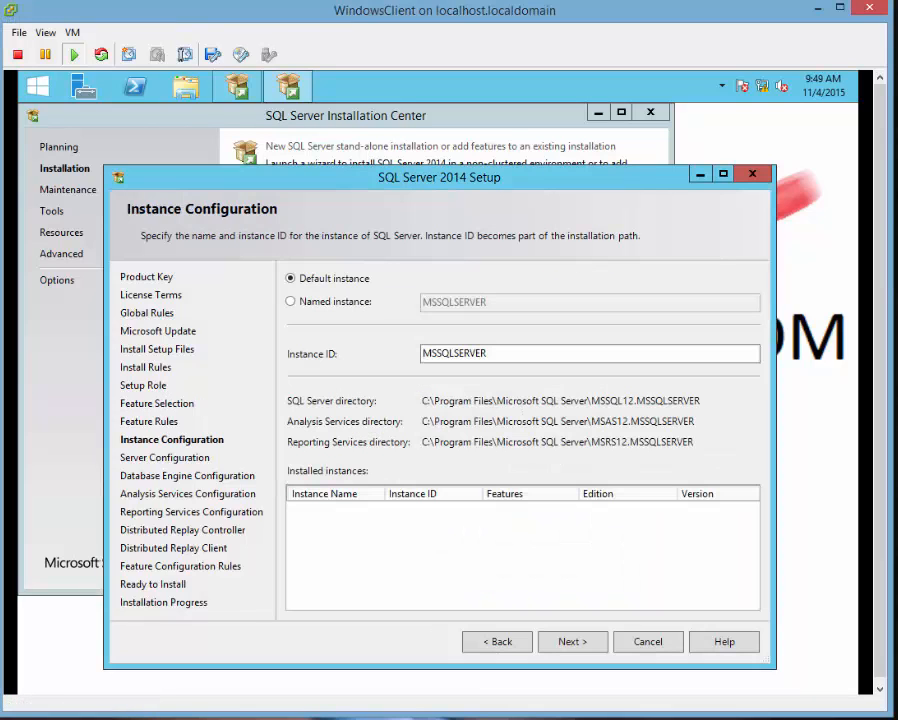
Replace the MSSQLSERVER instance ID with DevSQL and continue to Server Configuration.
{"action": "left_click", "coordinate": [531, 352]}
{"action": "double_click", "coordinate": [531, 352]}
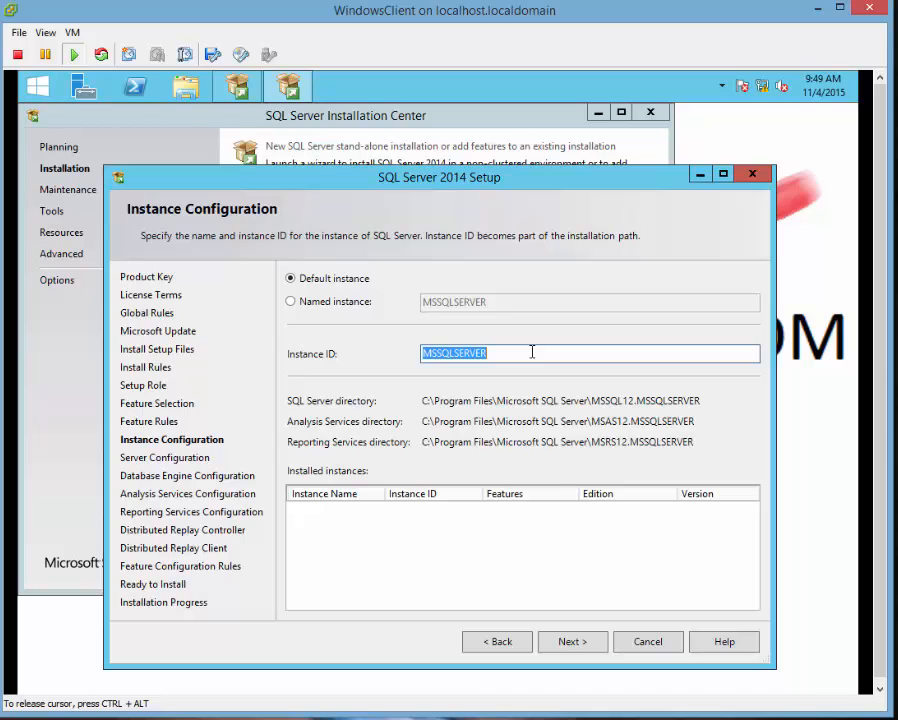
{"action": "type", "text": "Deve"}
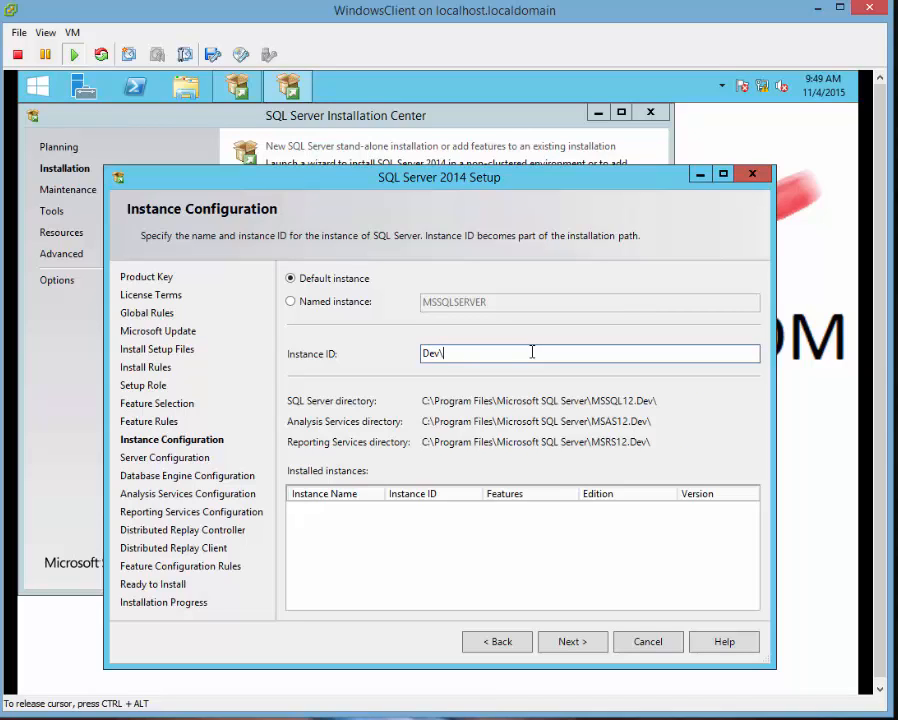
{"action": "type", "text": "SQL"}
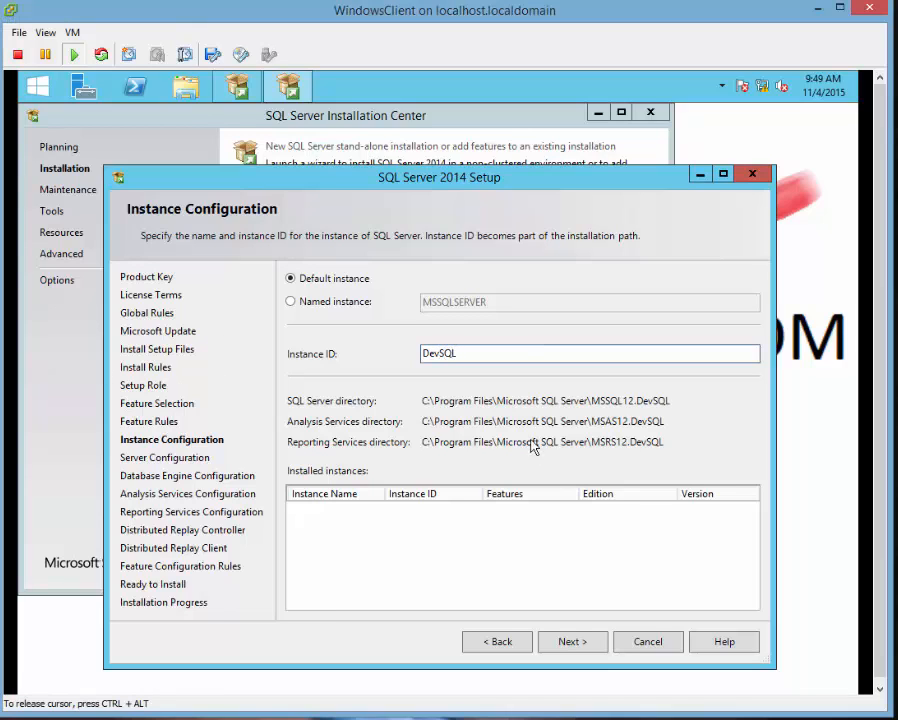
{"action": "left_click", "coordinate": [545, 641]}
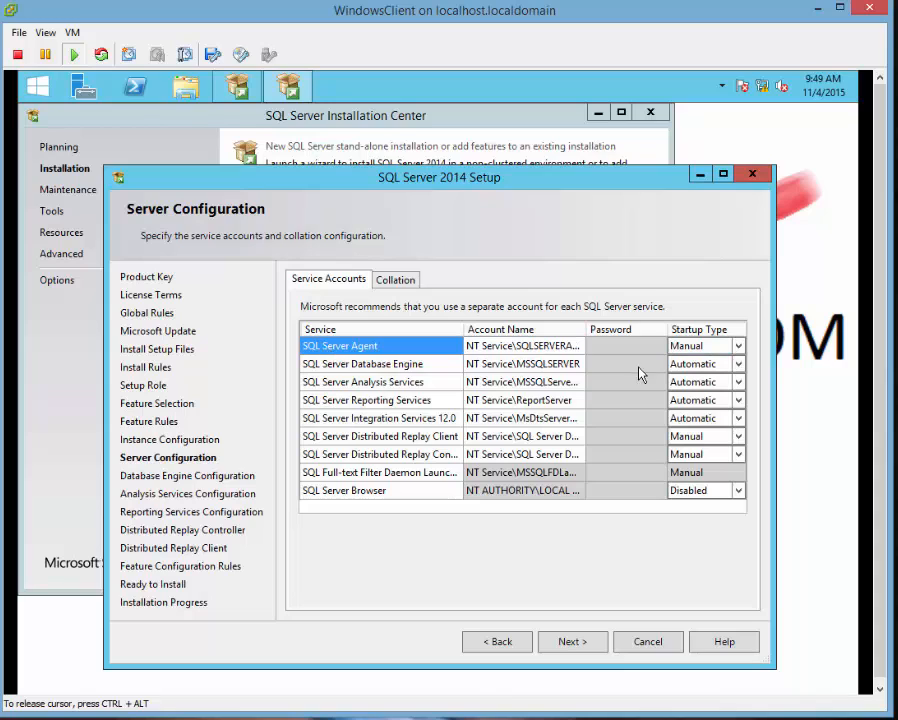
Set SQL Server Agent, Distributed Replay Client, Distributed Replay Controller and Browser startup to Automatic.
{"action": "left_click", "coordinate": [740, 347]}
{"action": "left_click", "coordinate": [740, 347]}
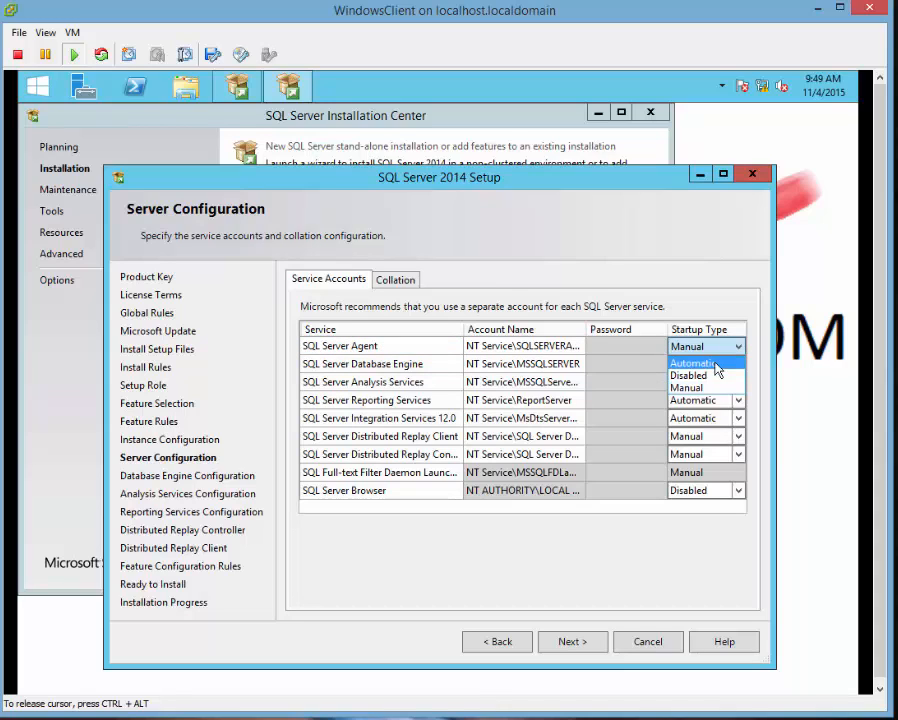
{"action": "left_click", "coordinate": [700, 361]}
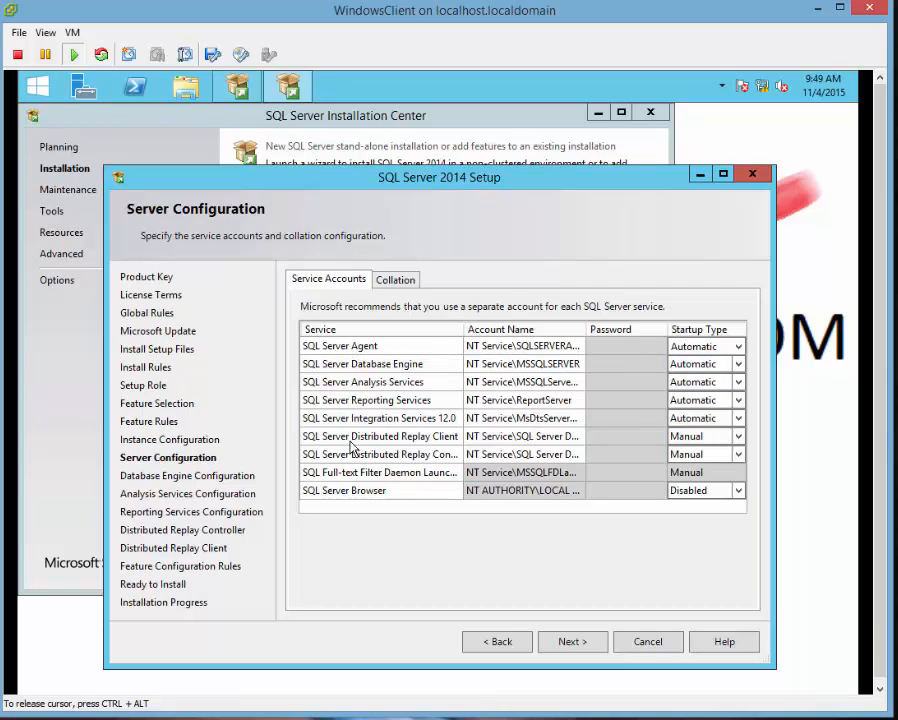
{"action": "left_click", "coordinate": [738, 438]}
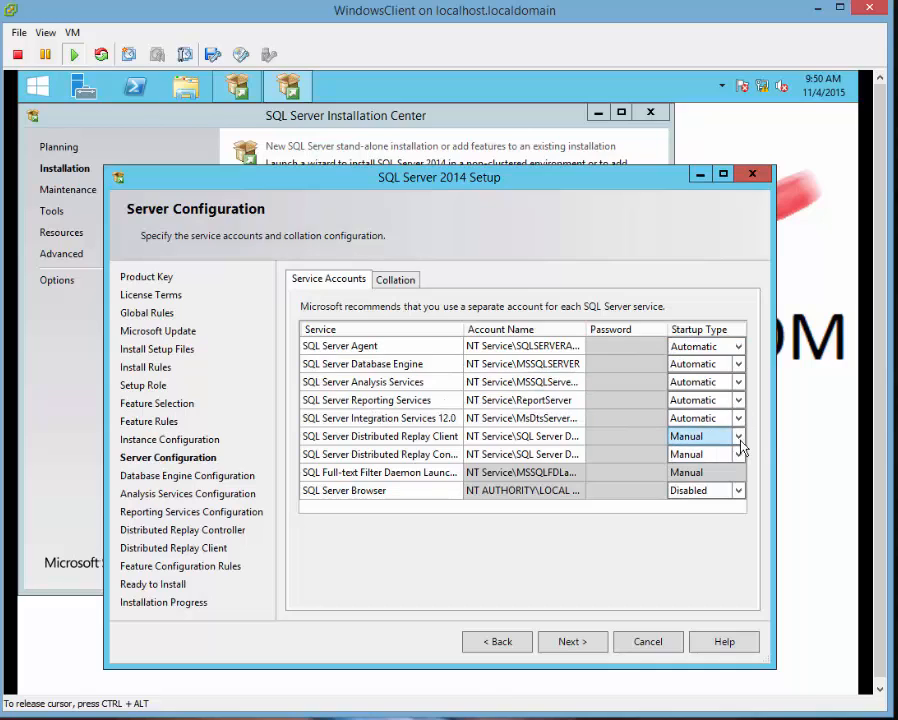
{"action": "left_click", "coordinate": [732, 442]}
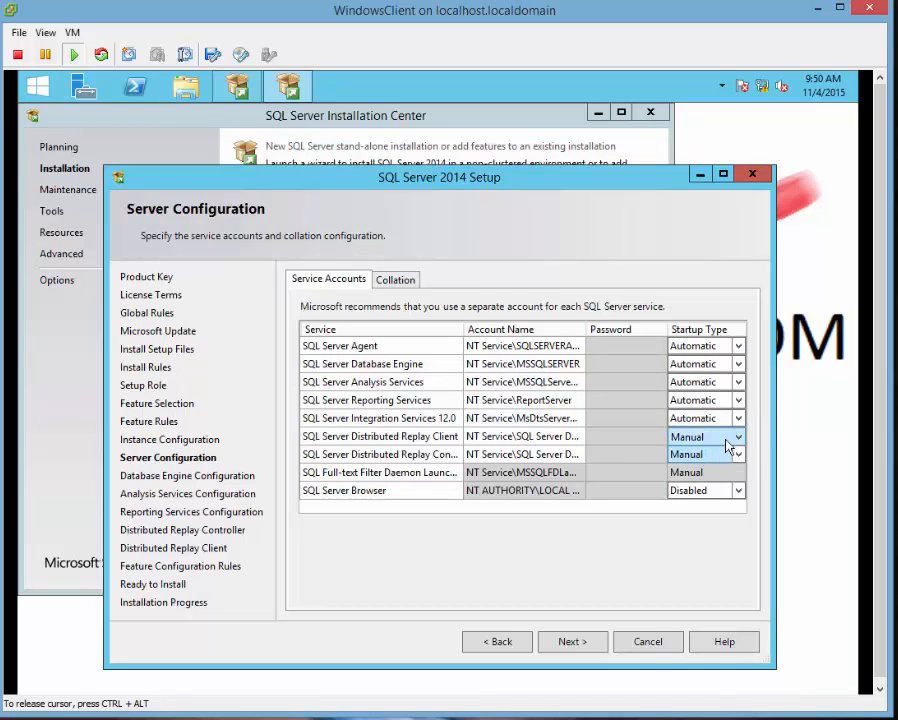
{"action": "left_click", "coordinate": [736, 437]}
{"action": "left_click", "coordinate": [697, 455]}
{"action": "left_click", "coordinate": [738, 455]}
{"action": "left_click", "coordinate": [738, 455]}
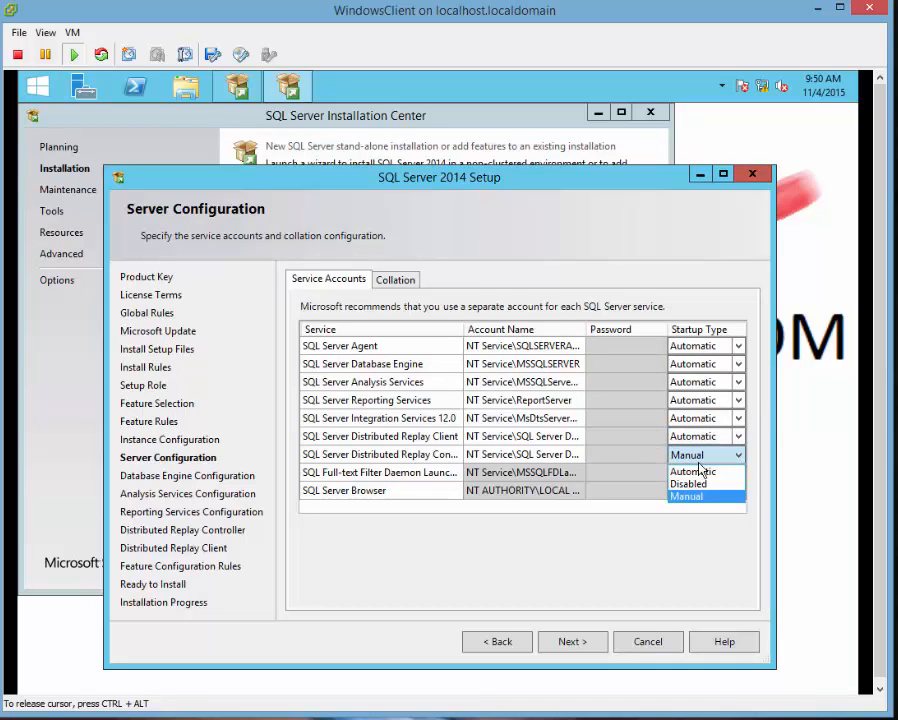
{"action": "left_click", "coordinate": [700, 471]}
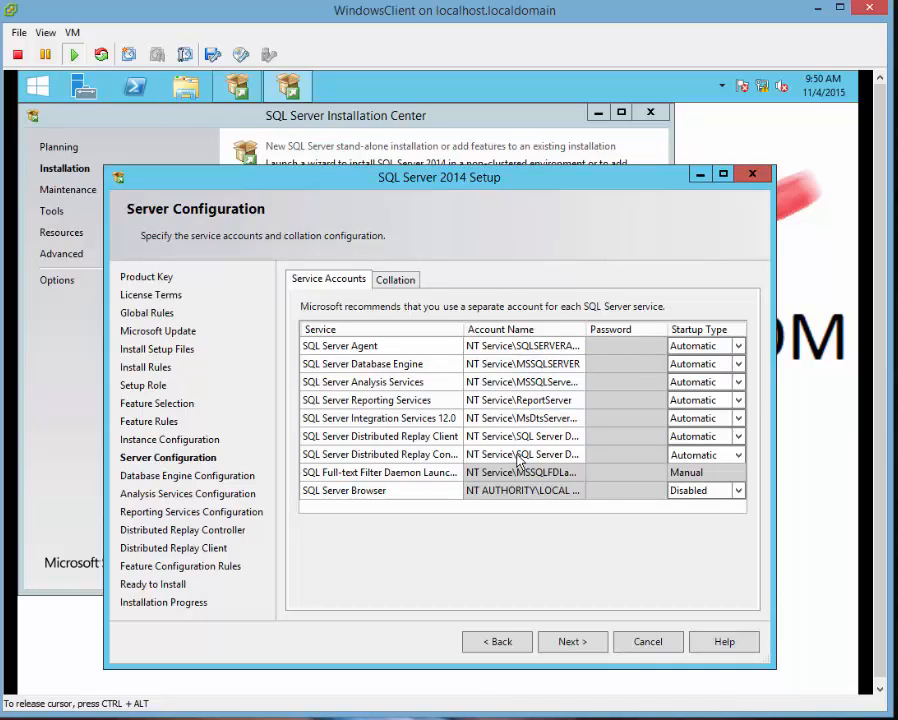
{"action": "left_click", "coordinate": [737, 492]}
{"action": "left_click", "coordinate": [719, 507]}
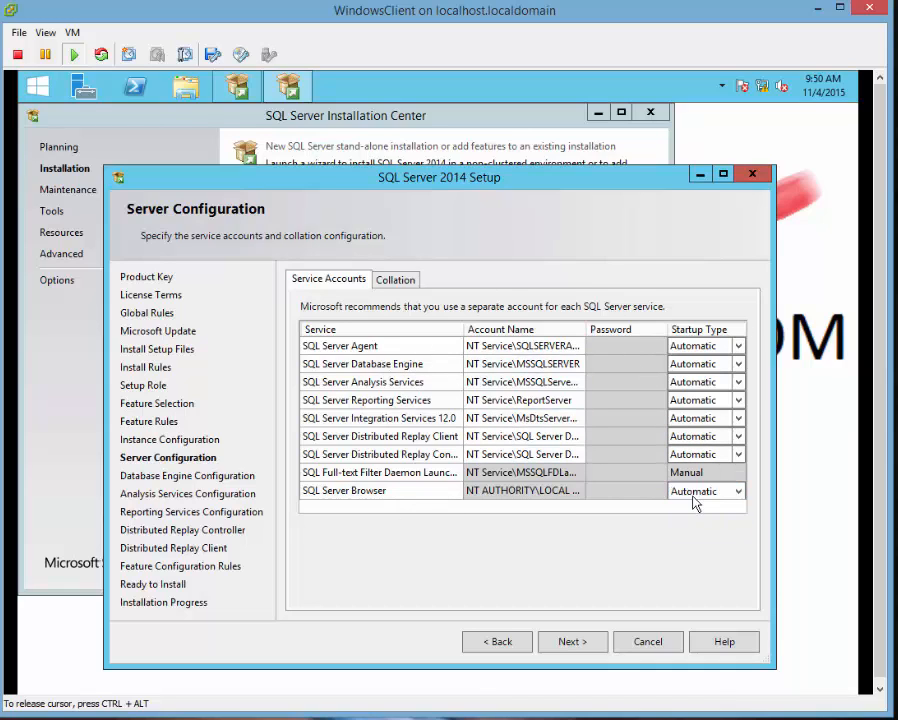
Review the collation, keeping SQL_Latin1_General_CP1_CI_AS unchanged, and continue to Database Engine Configuration.
{"action": "left_click", "coordinate": [378, 280]}
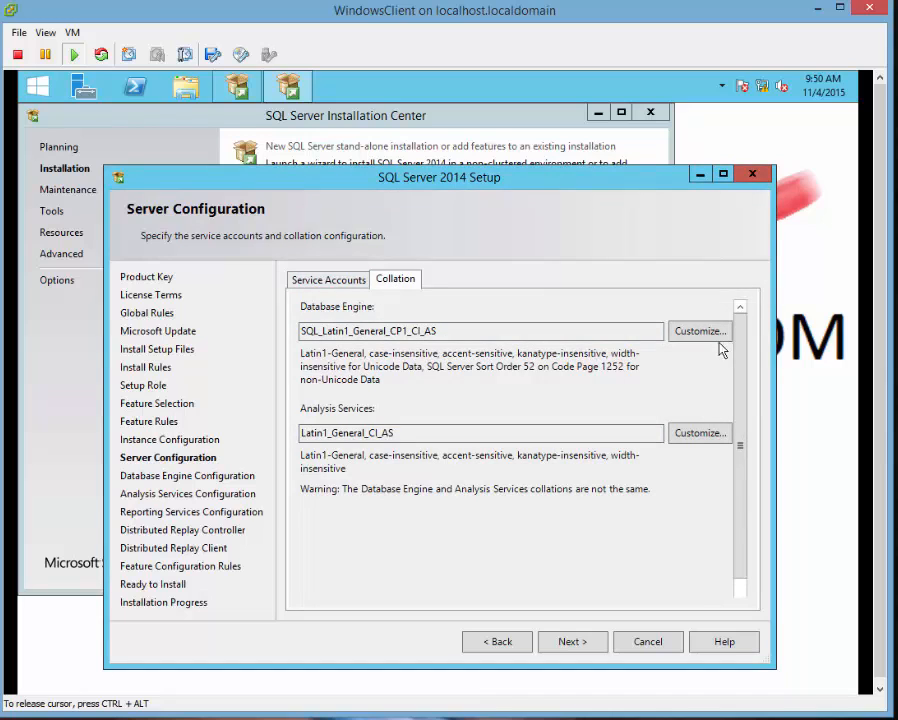
{"action": "left_click", "coordinate": [684, 331]}
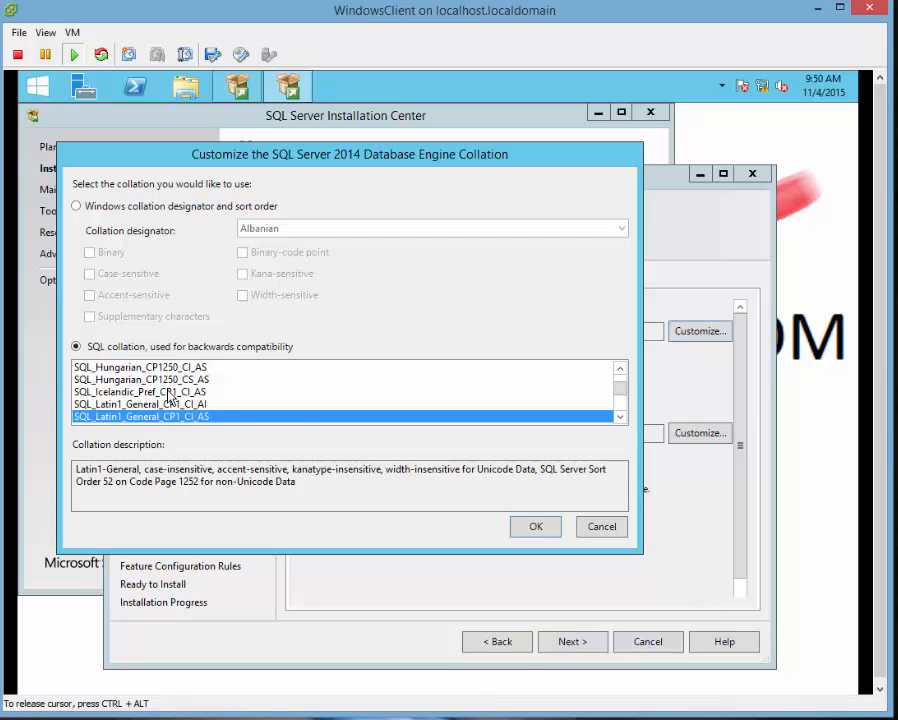
{"action": "left_click", "coordinate": [598, 527]}
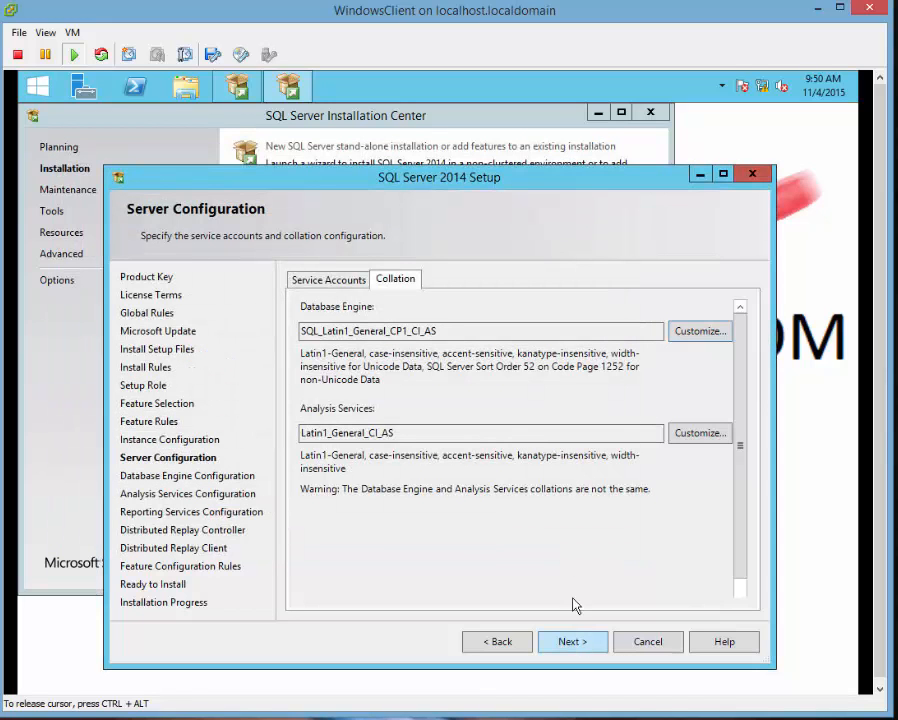
{"action": "left_click", "coordinate": [339, 287]}
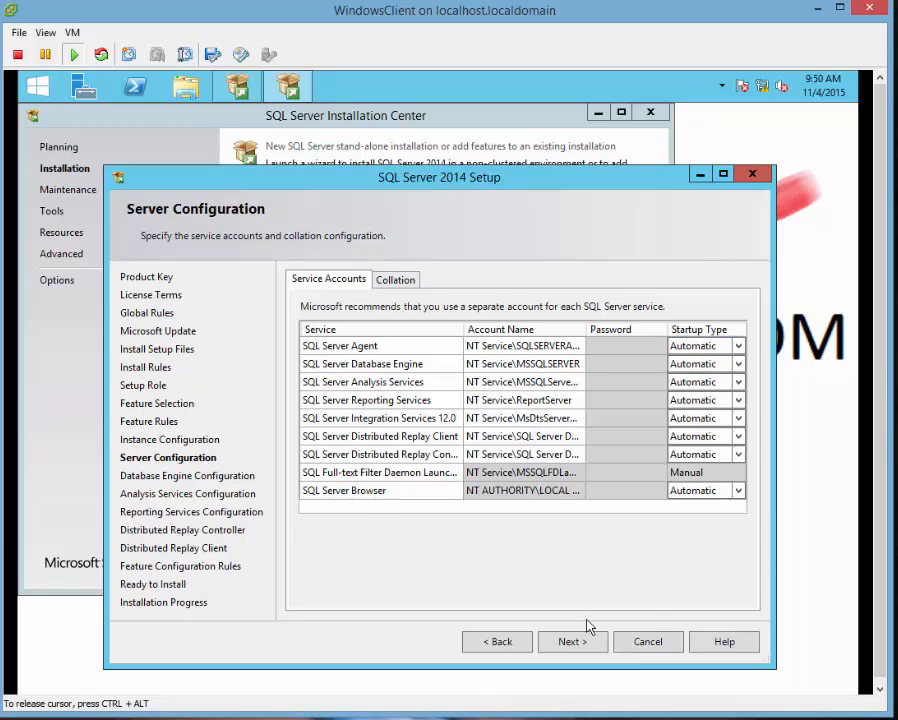
{"action": "left_click", "coordinate": [573, 644]}
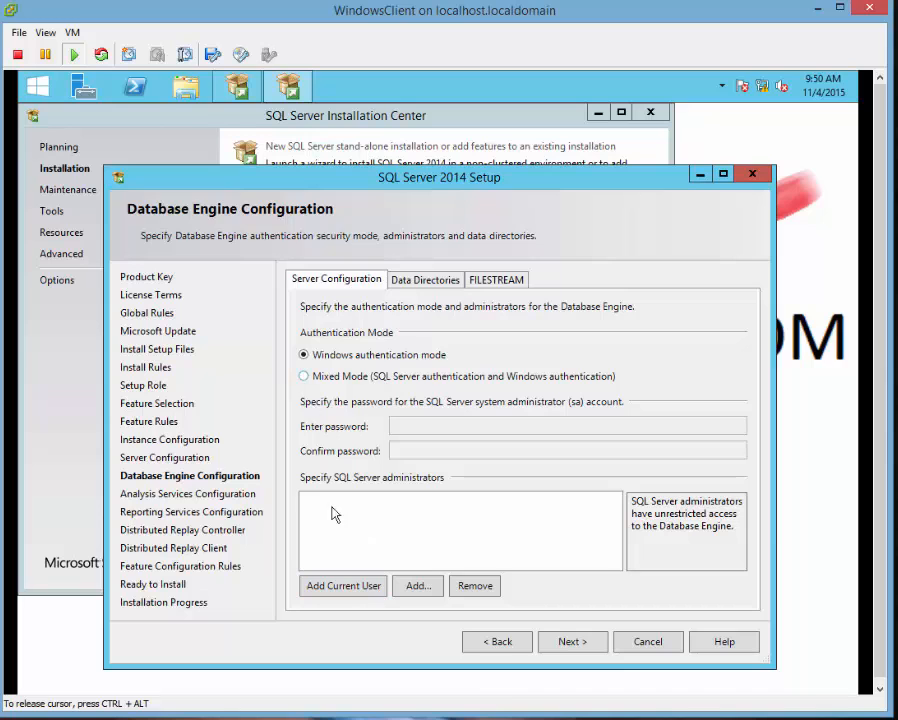
Add the signed-in account as a SQL Server administrator.
{"action": "left_click", "coordinate": [344, 587]}
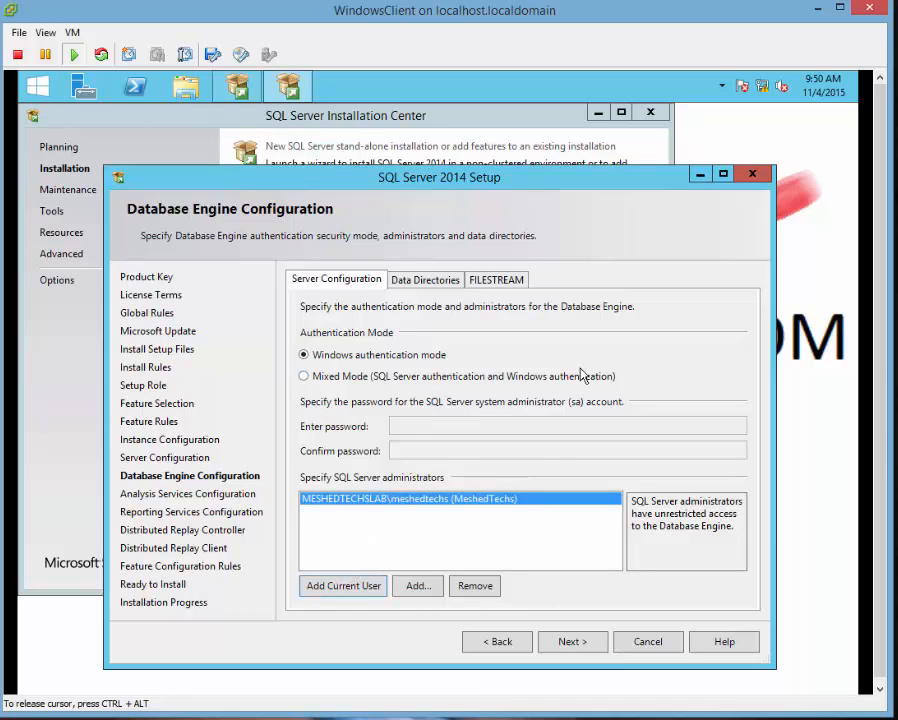
{"action": "left_click", "coordinate": [33, 88]}
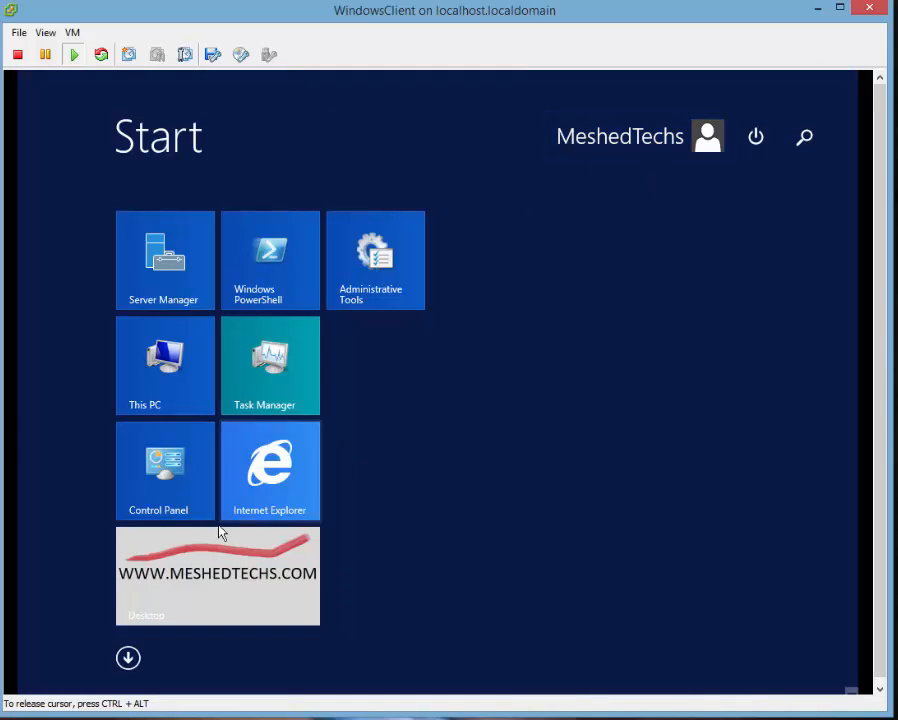
{"action": "left_click", "coordinate": [213, 560]}
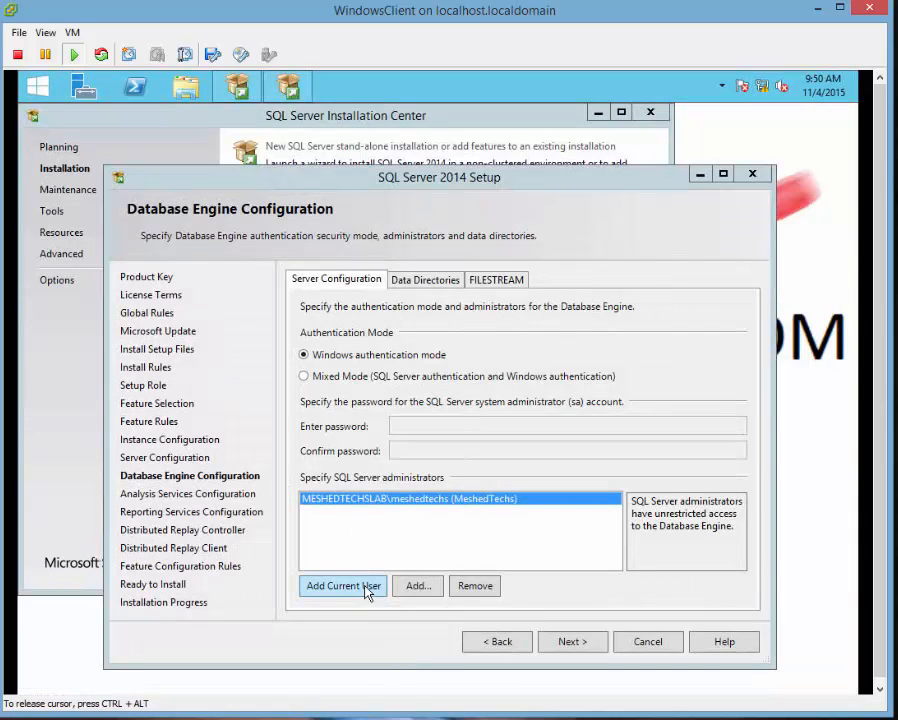
Switch to Mixed Mode authentication, enter and confirm the sa password, and continue.
{"action": "left_click", "coordinate": [304, 376]}
{"action": "left_click", "coordinate": [402, 424]}
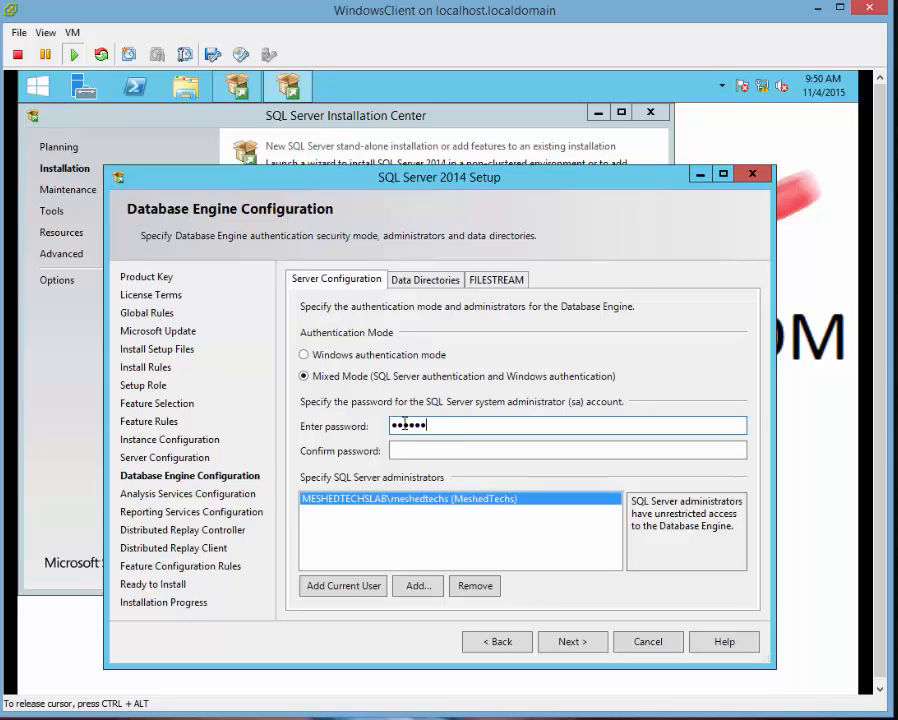
{"action": "key", "text": "BackSpace"}
{"action": "key", "text": "BackSpace"}
{"action": "key", "text": "BackSpace"}
{"action": "key", "text": "BackSpace"}
{"action": "key", "text": "BackSpace"}
{"action": "key", "text": "BackSpace"}
{"action": "key", "text": "BackSpace"}
{"action": "key", "text": "BackSpace"}
{"action": "type", "text": "••"}
{"action": "key", "text": "Tab"}
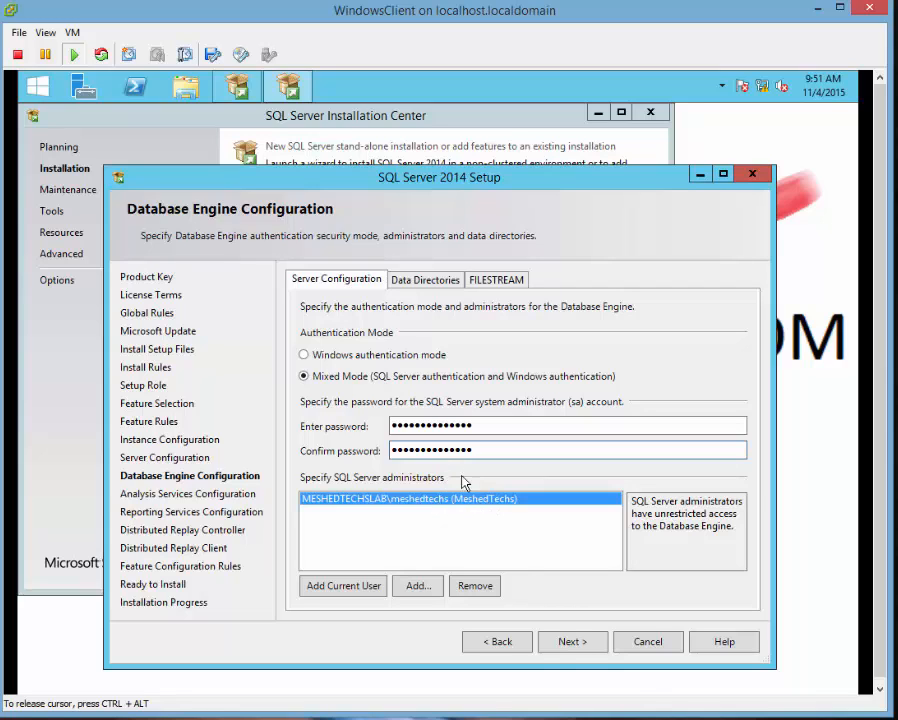
{"action": "left_click", "coordinate": [574, 645]}
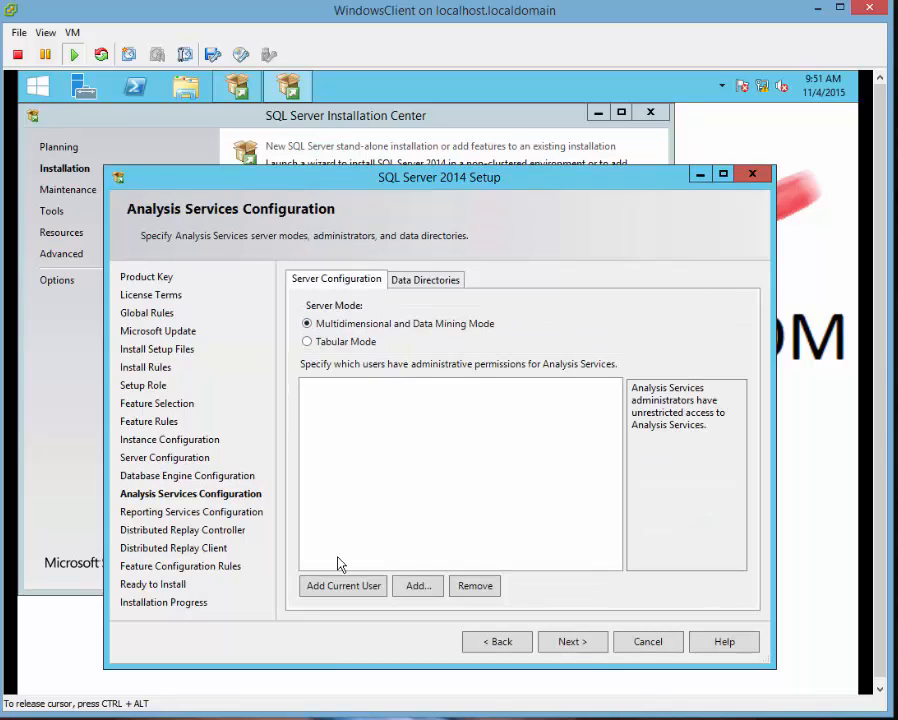
Add the current user as Analysis Services administrator and Distributed Replay Controller user.
{"action": "left_click", "coordinate": [332, 584]}
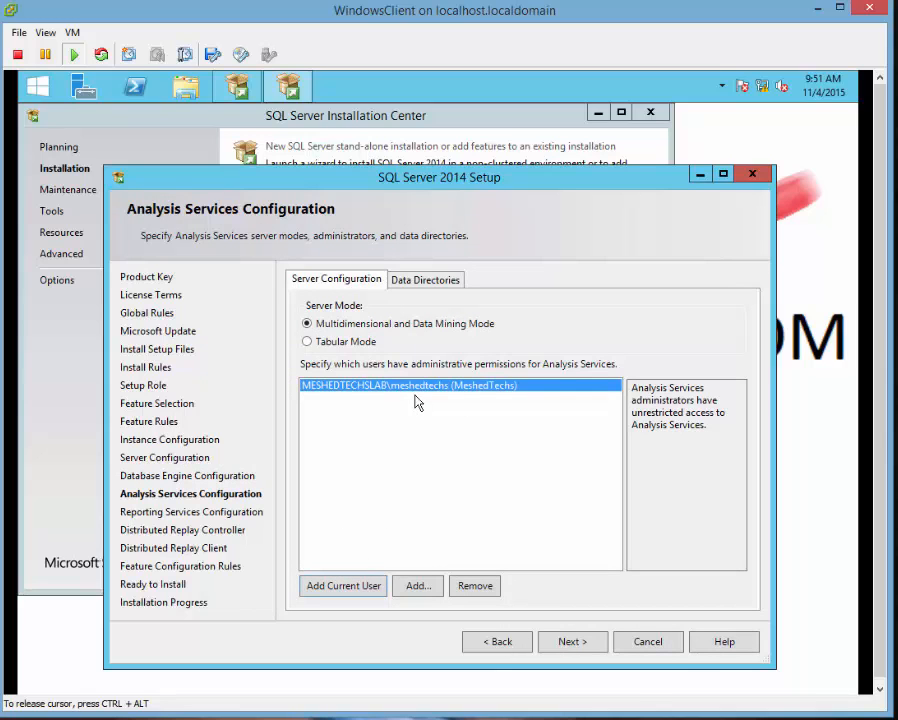
{"action": "left_click", "coordinate": [574, 644]}
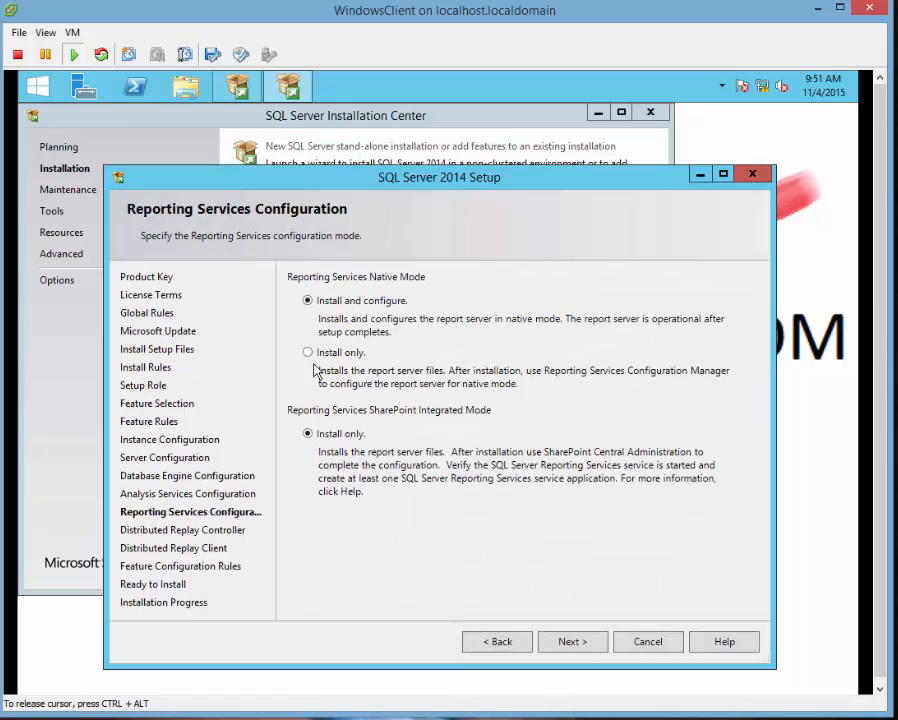
{"action": "left_click", "coordinate": [567, 643]}
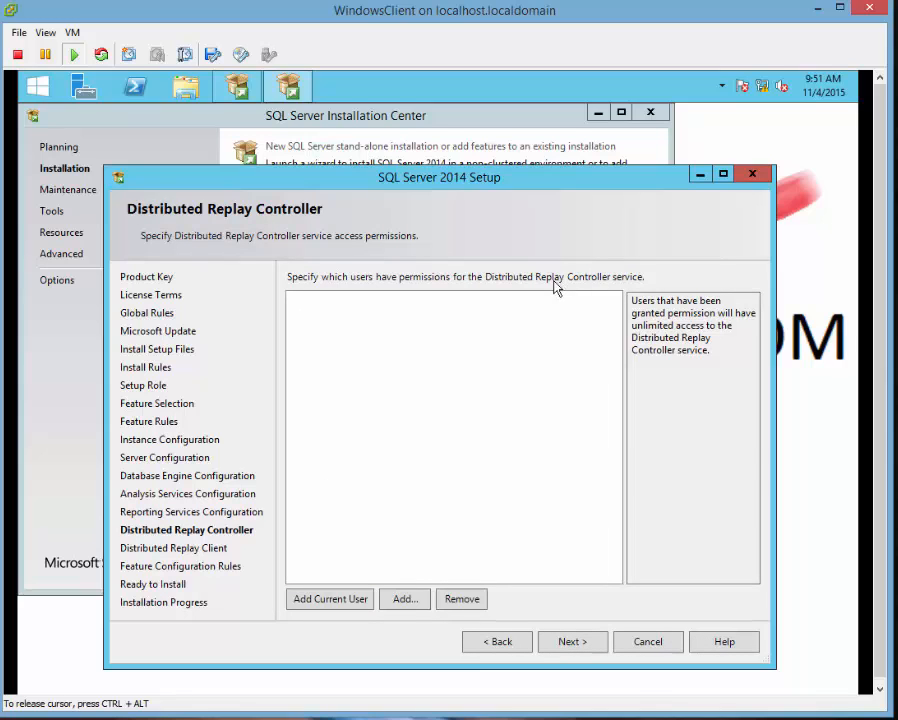
{"action": "left_click", "coordinate": [318, 600]}
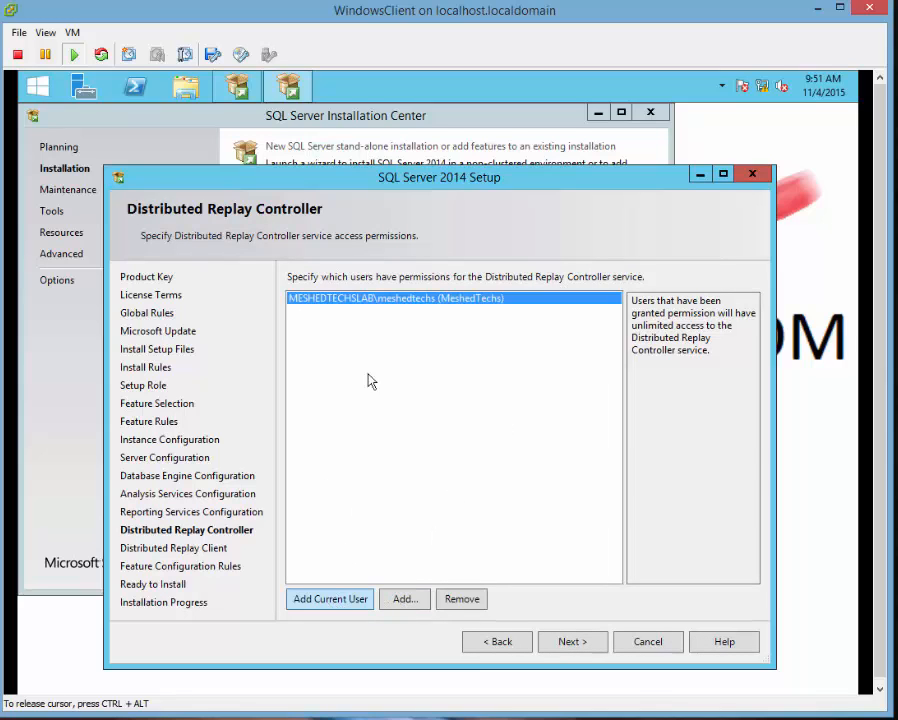
{"action": "left_click", "coordinate": [580, 644]}
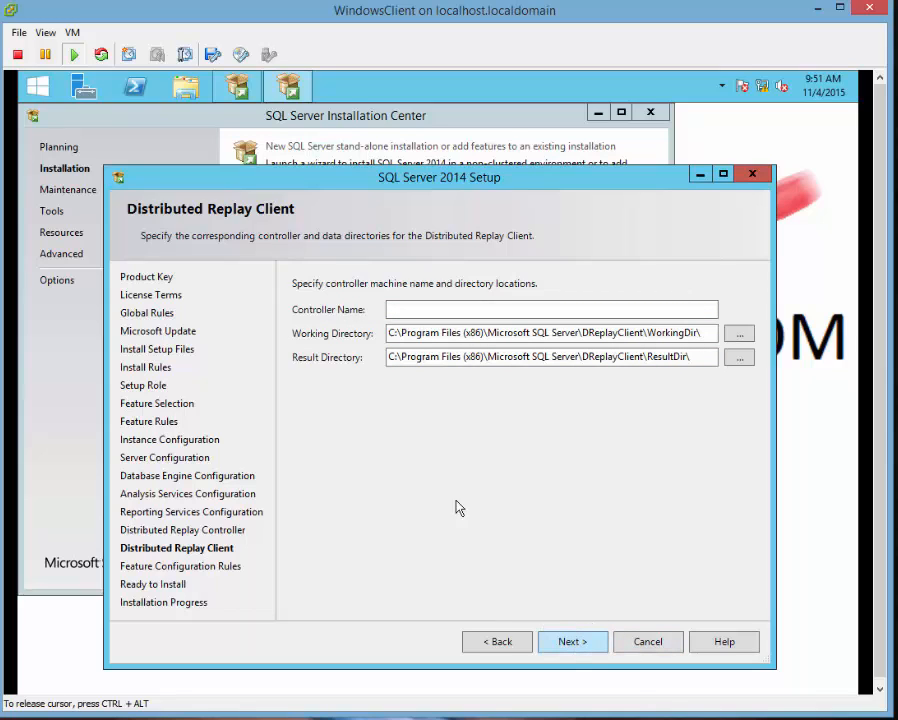
{"action": "left_click", "coordinate": [572, 643]}
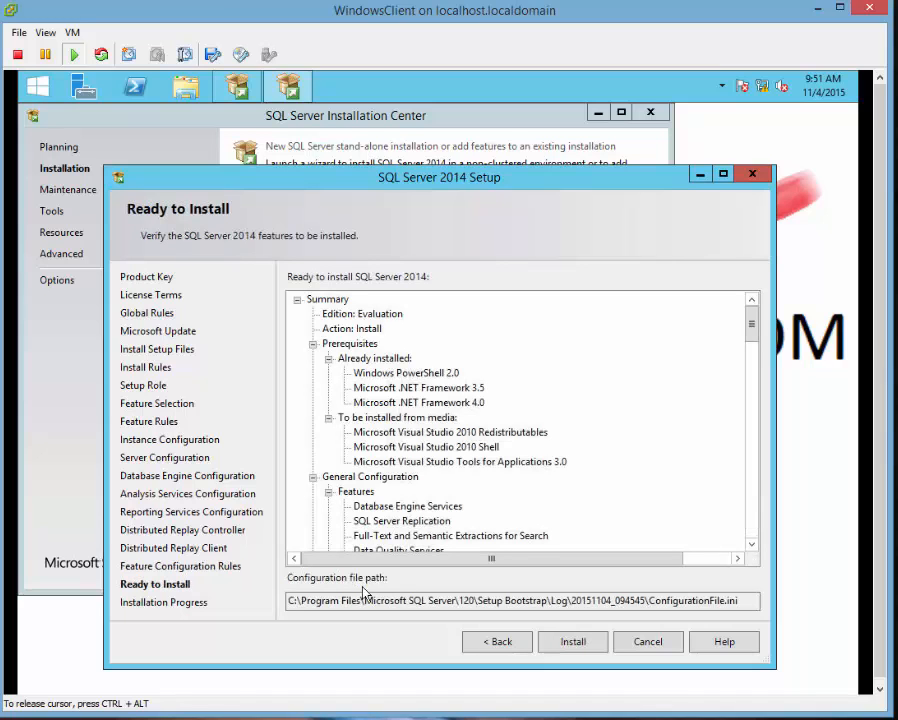
Scroll through the Ready to Install summary, checking the Evaluation edition line.
{"action": "left_click", "coordinate": [372, 314]}
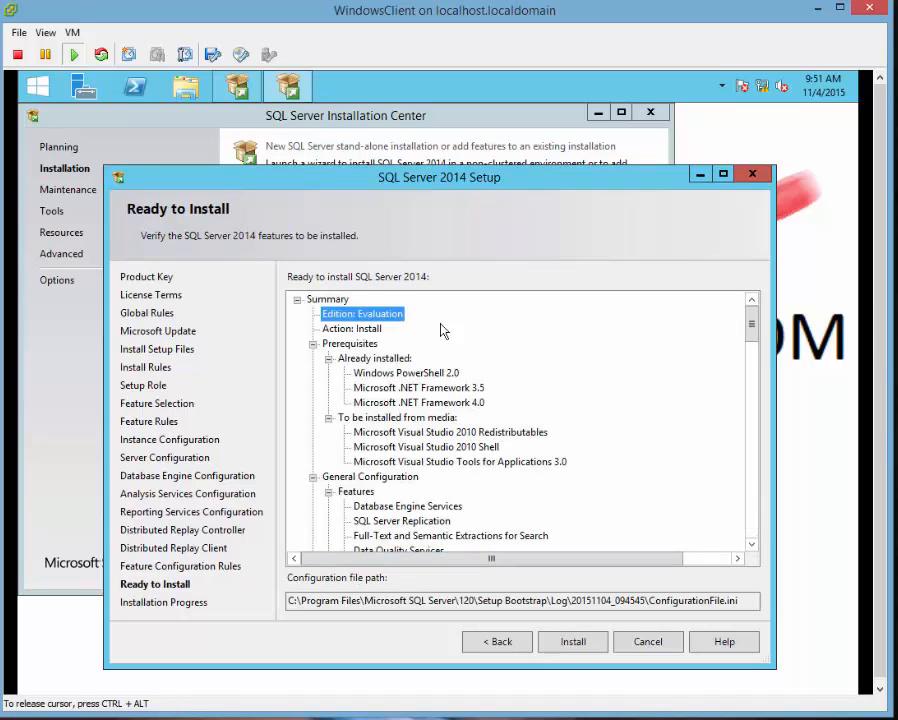
{"action": "scroll", "coordinate": [486, 408], "scroll_direction": "down", "scroll_amount": 3}
{"action": "scroll", "coordinate": [497, 440], "scroll_direction": "down", "scroll_amount": 15}
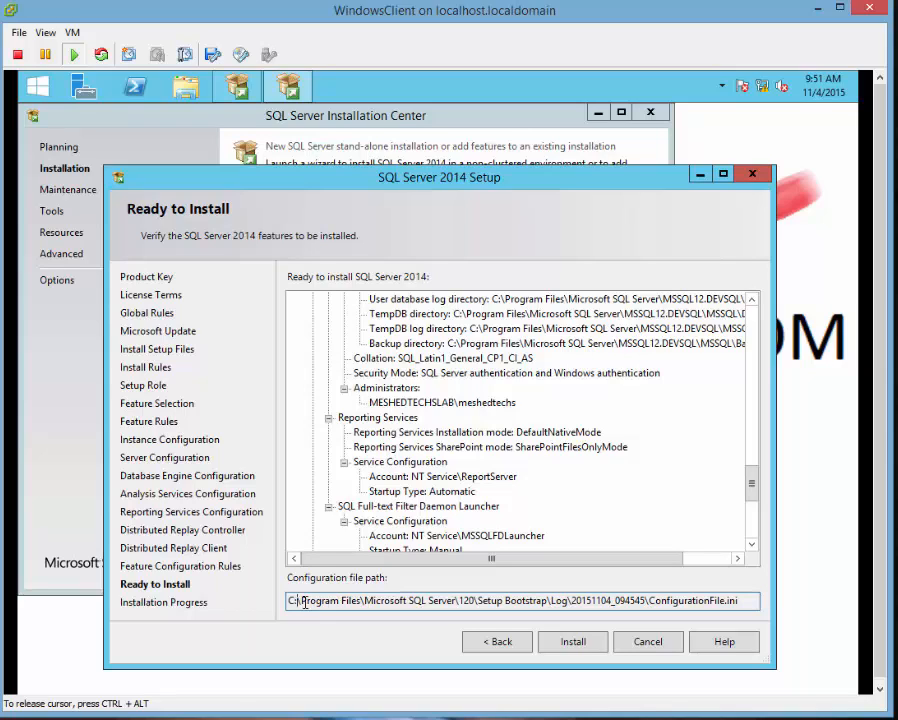
Inspect the configuration file path under Program Files\Microsoft SQL Server, then start installing SQL Server 2014.
{"action": "left_click_drag", "start_coordinate": [297, 604], "coordinate": [361, 604]}
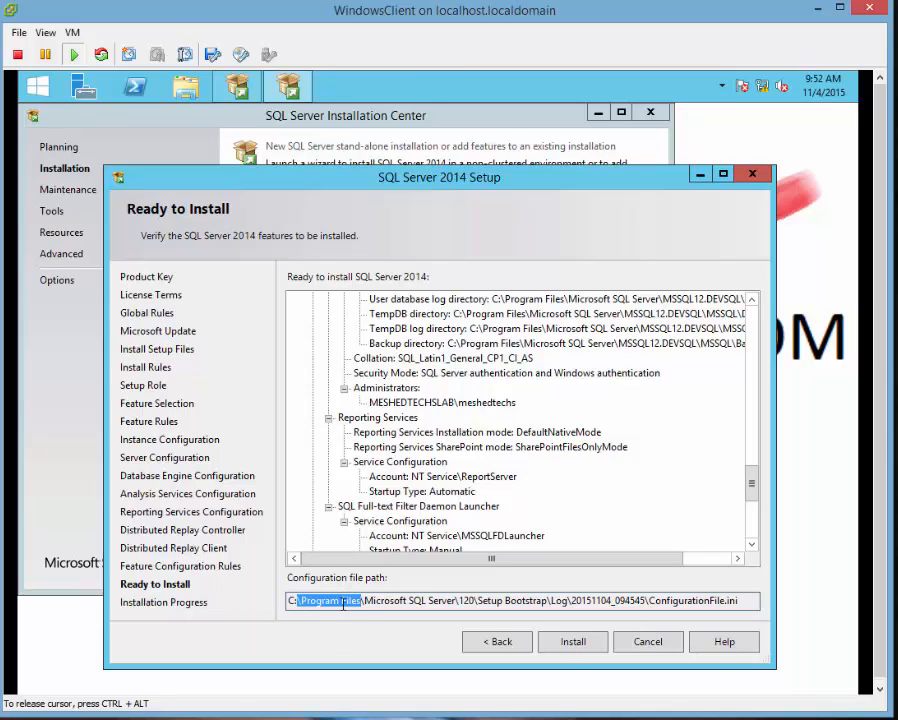
{"action": "left_click", "coordinate": [345, 603]}
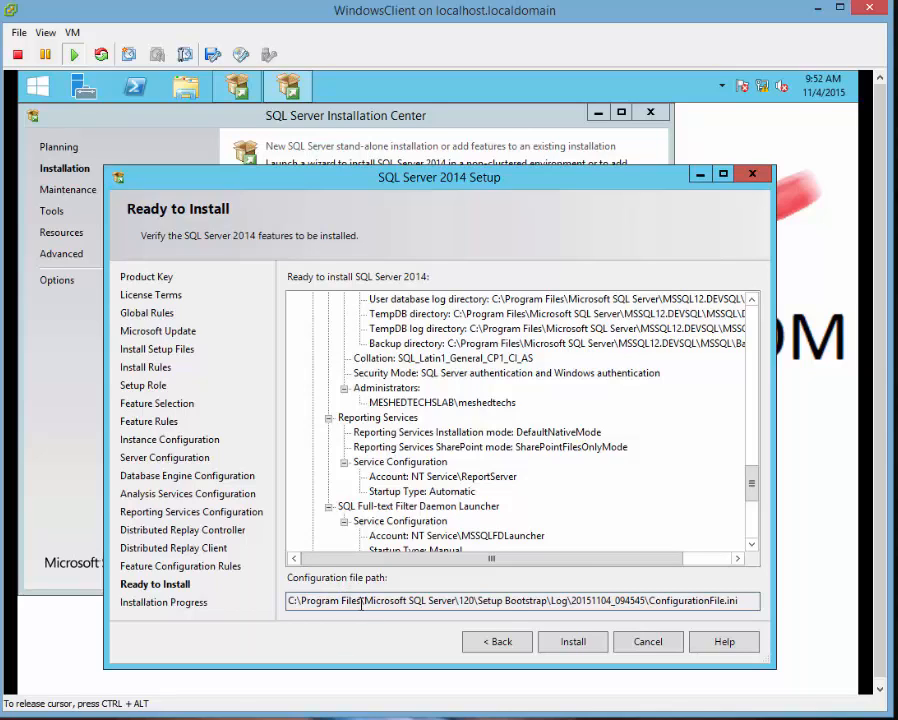
{"action": "left_click_drag", "start_coordinate": [337, 604], "coordinate": [307, 604]}
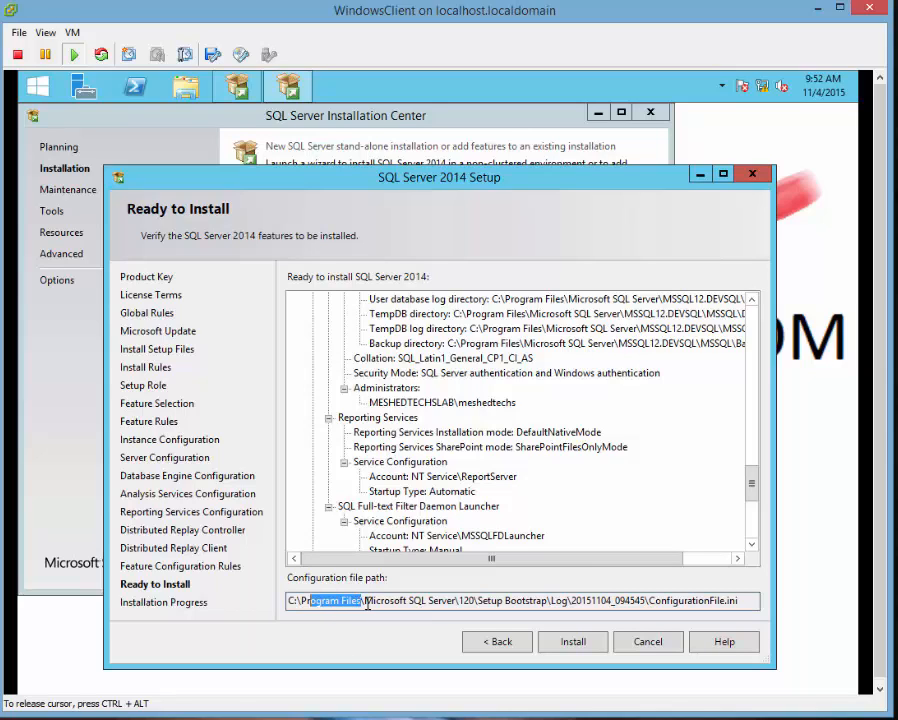
{"action": "left_click_drag", "start_coordinate": [373, 604], "coordinate": [572, 607]}
{"action": "left_click", "coordinate": [459, 602]}
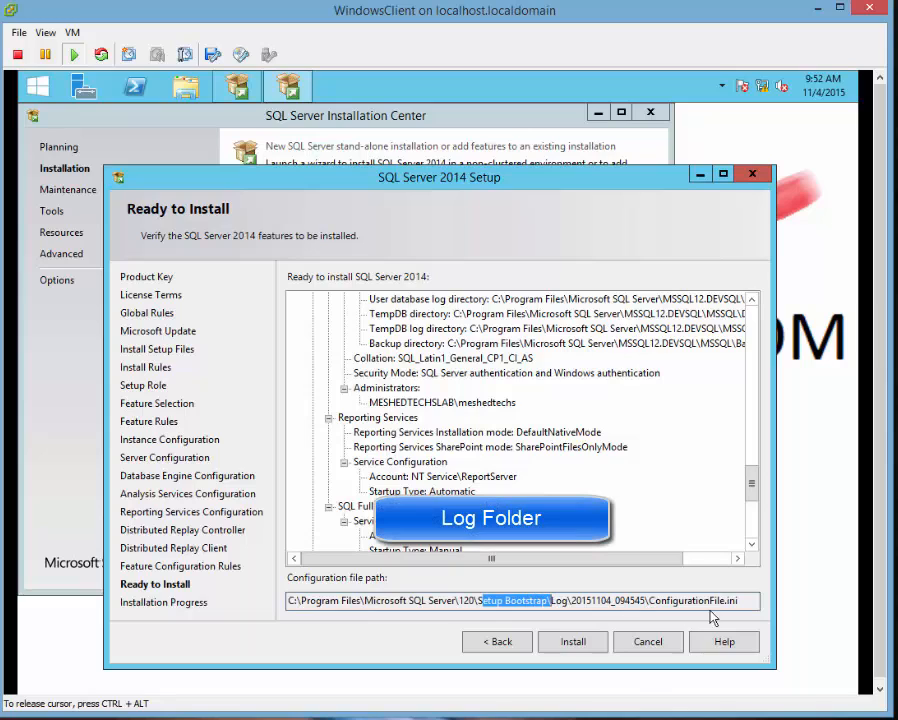
{"action": "left_click", "coordinate": [574, 645]}
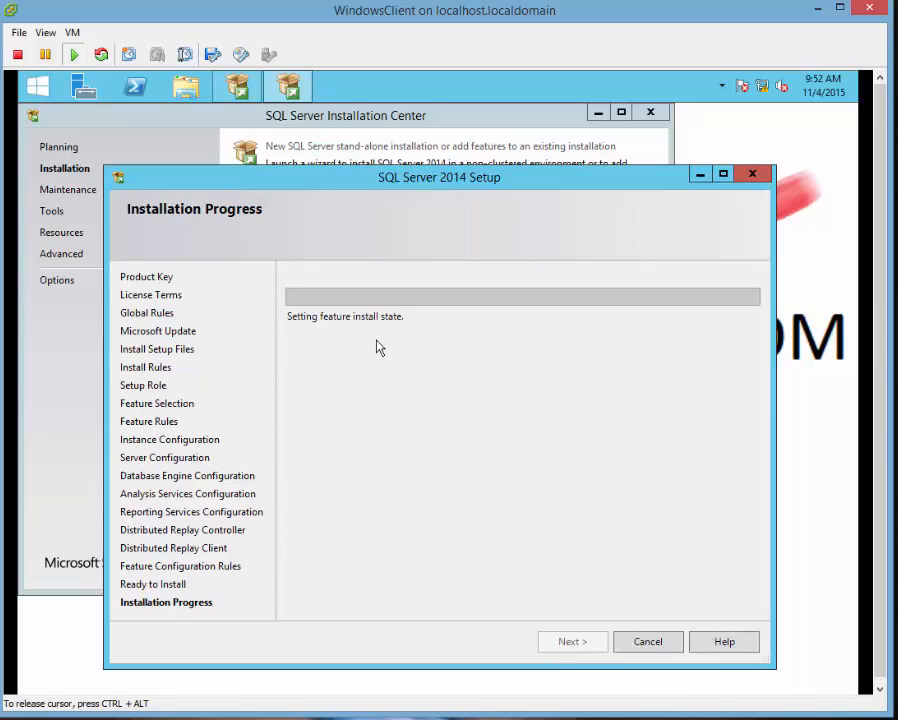
Check that every installed feature shows Succeeded, then open the installation summary log.
{"action": "key", "text": "ctrl+alt"}
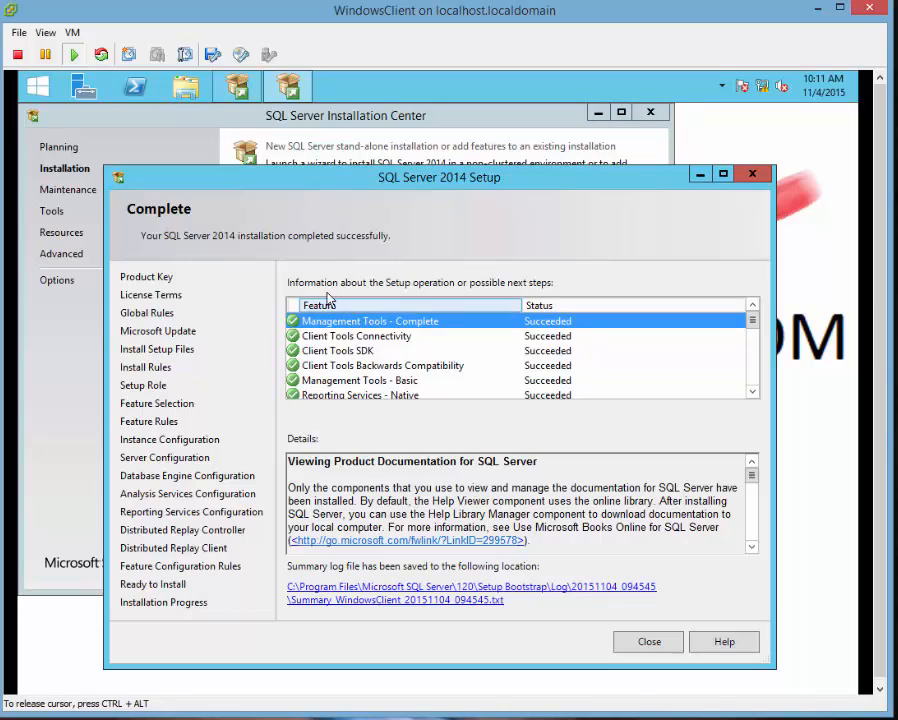
{"action": "left_click", "coordinate": [362, 334]}
{"action": "left_click", "coordinate": [378, 325]}
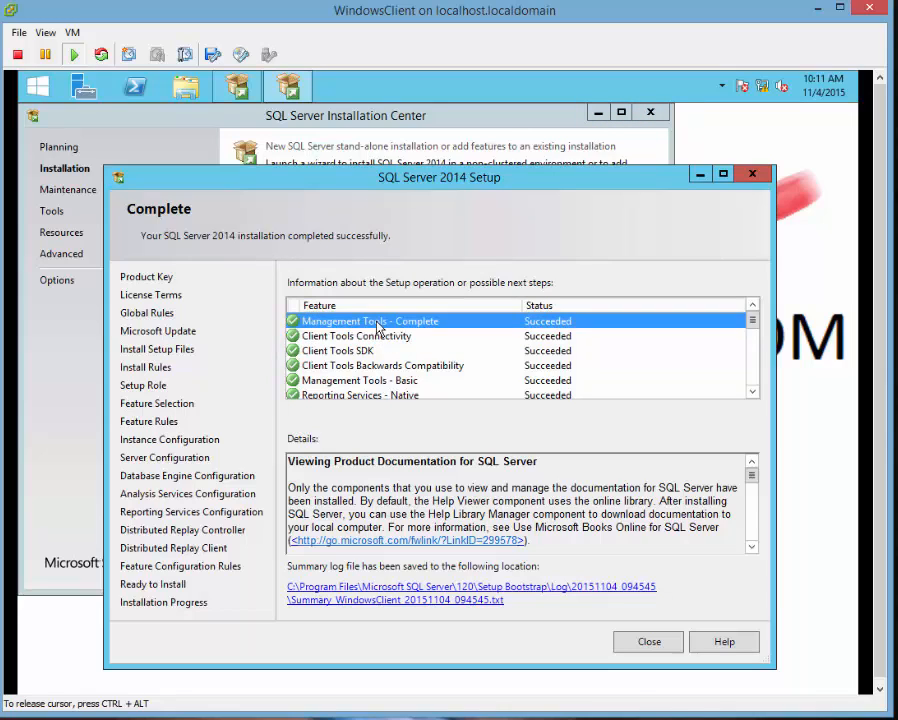
{"action": "scroll", "coordinate": [380, 345], "scroll_direction": "down", "scroll_amount": 5}
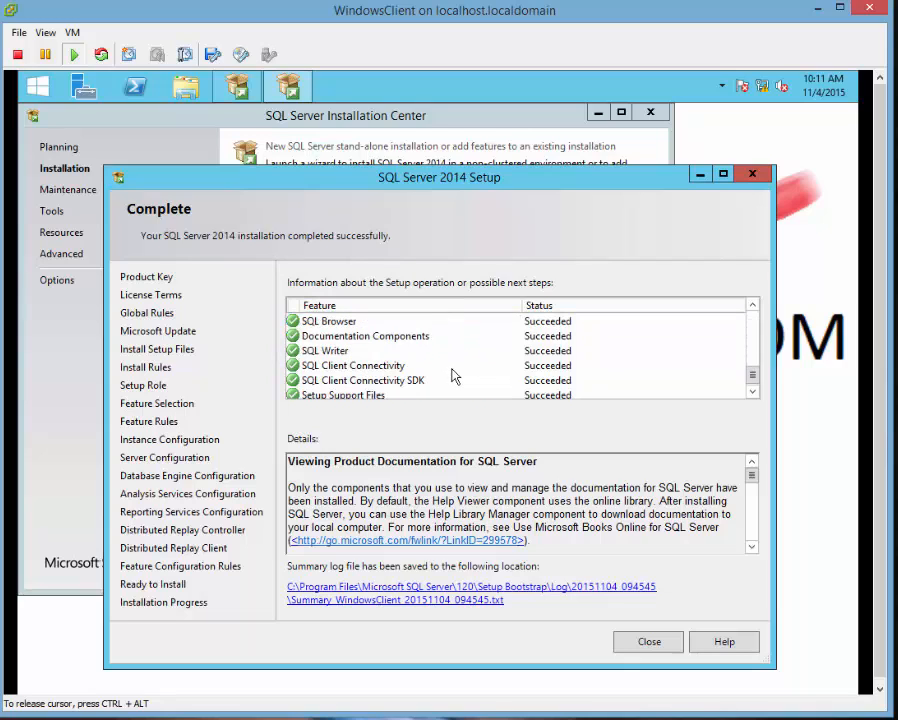
{"action": "scroll", "coordinate": [452, 376], "scroll_direction": "down", "scroll_amount": 1}
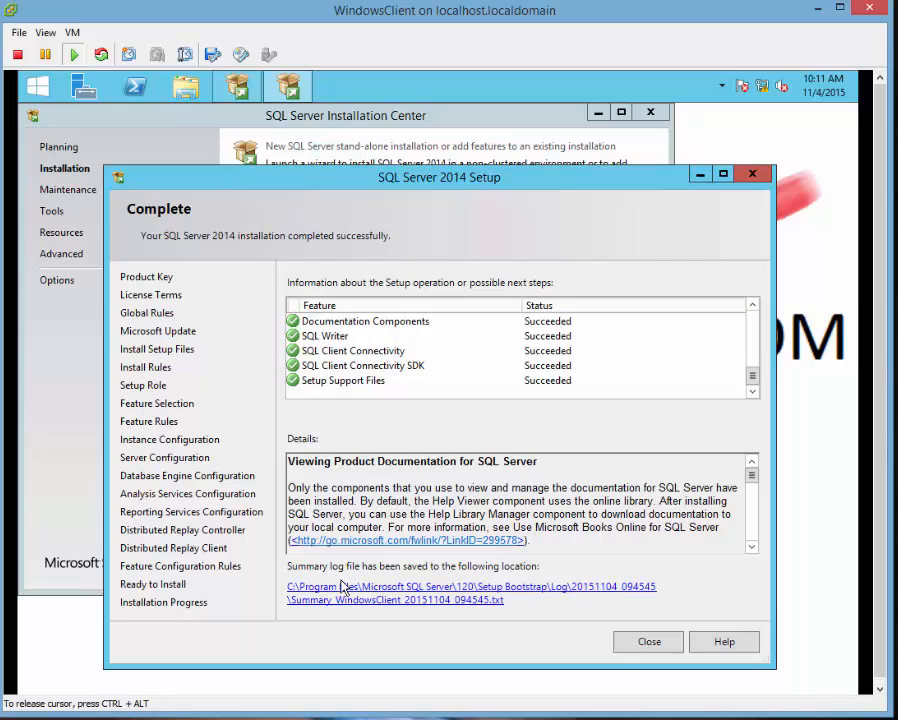
{"action": "left_click", "coordinate": [427, 601]}
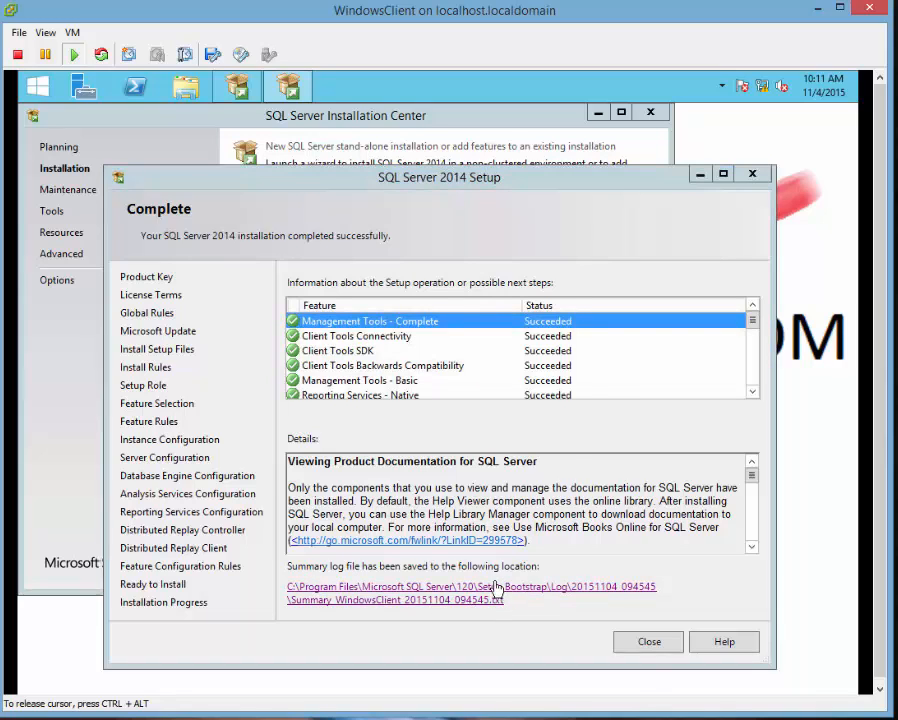
Read through the setup summary log in Notepad to the end, then close it.
{"action": "left_click", "coordinate": [354, 369]}
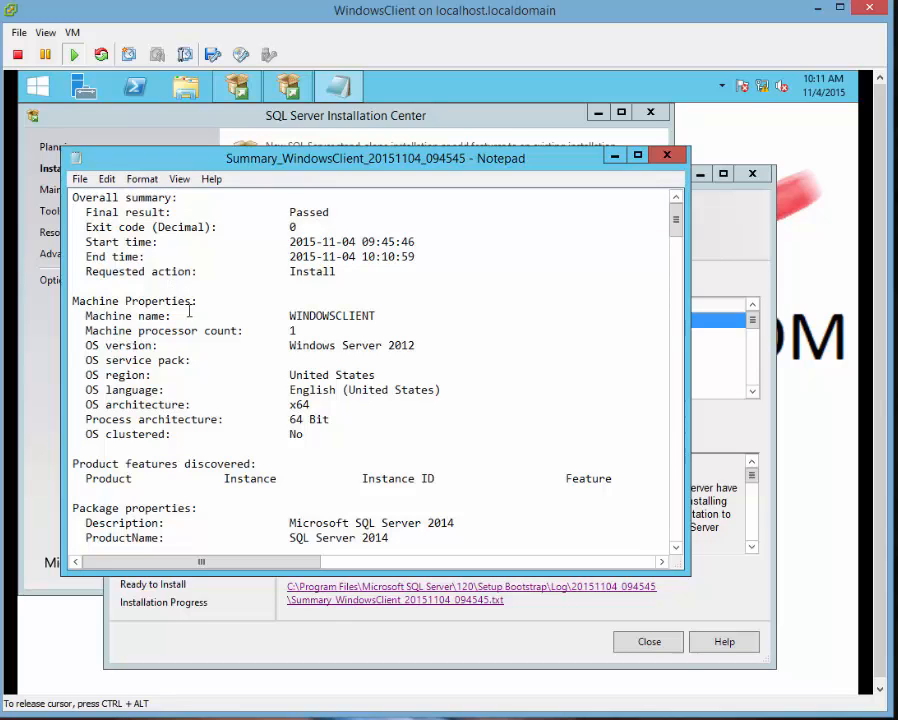
{"action": "scroll", "coordinate": [325, 384], "scroll_direction": "down", "scroll_amount": 1}
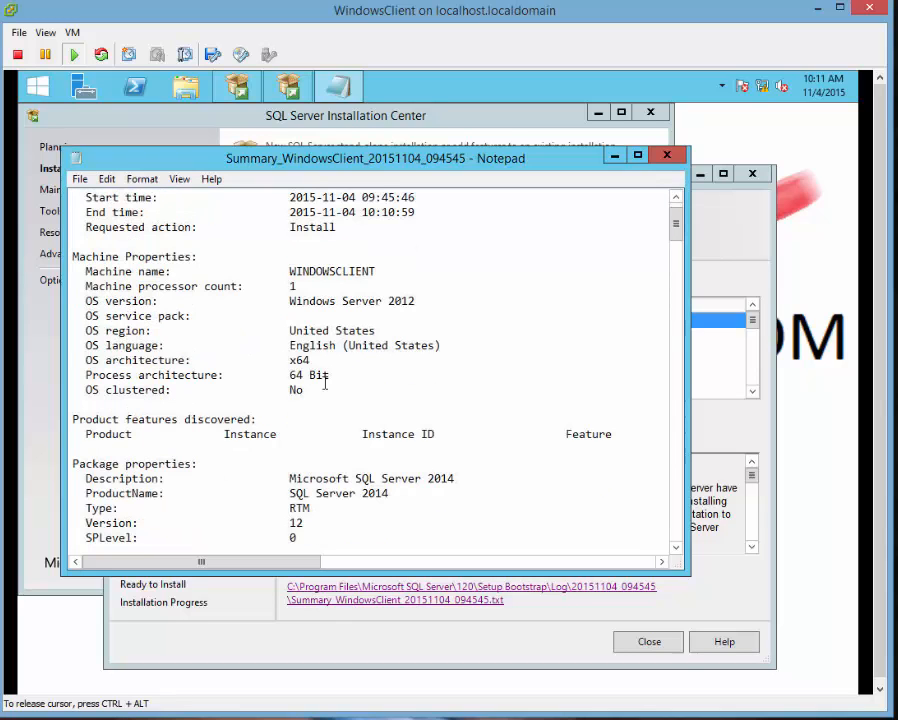
{"action": "scroll", "coordinate": [311, 386], "scroll_direction": "down", "scroll_amount": 2}
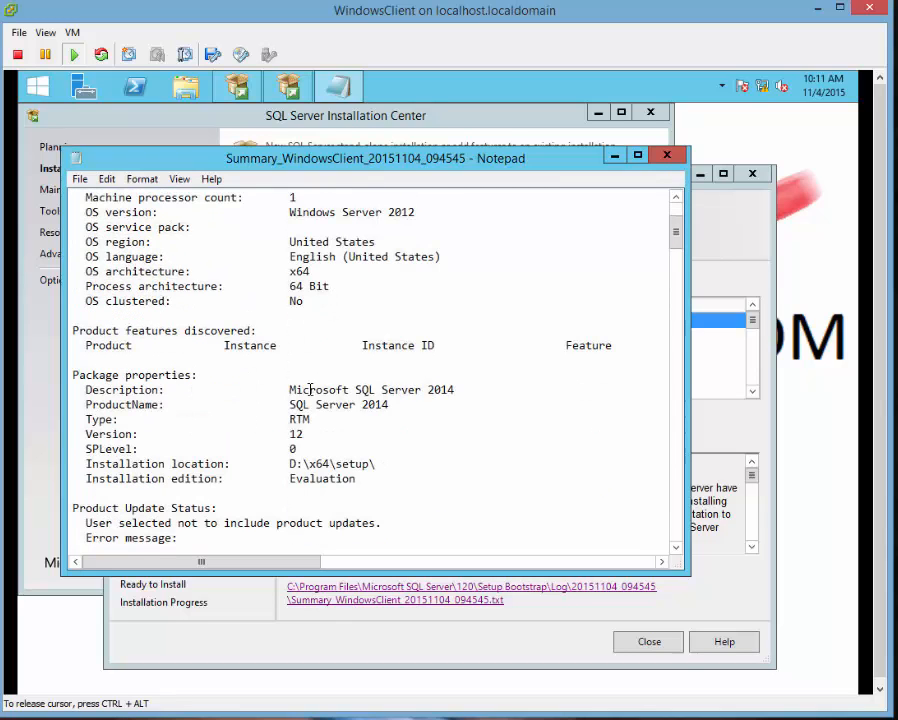
{"action": "scroll", "coordinate": [311, 389], "scroll_direction": "down", "scroll_amount": 10}
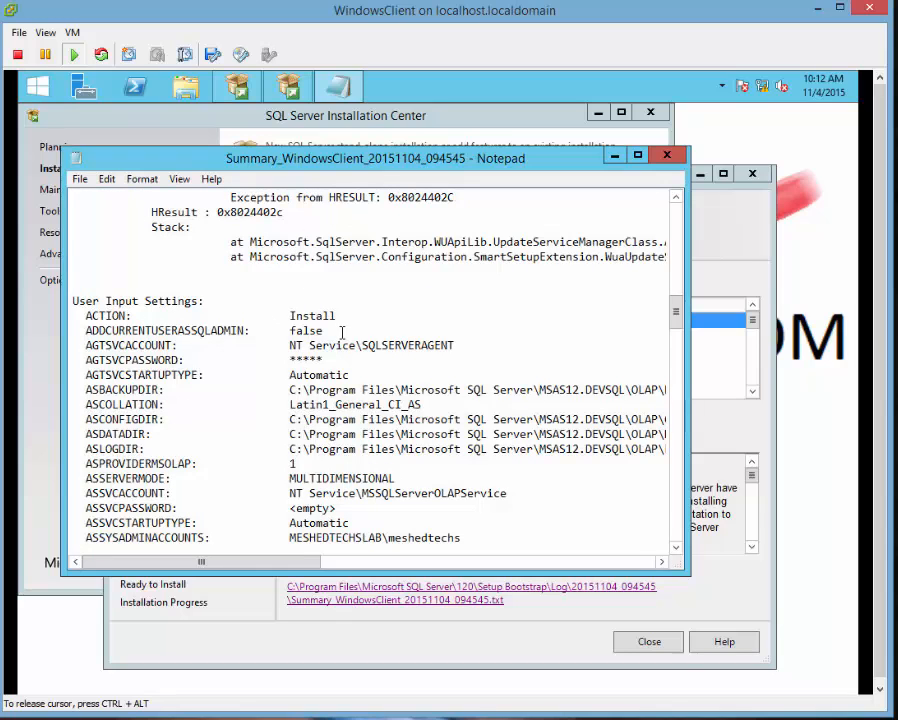
{"action": "scroll", "coordinate": [337, 340], "scroll_direction": "down", "scroll_amount": 1}
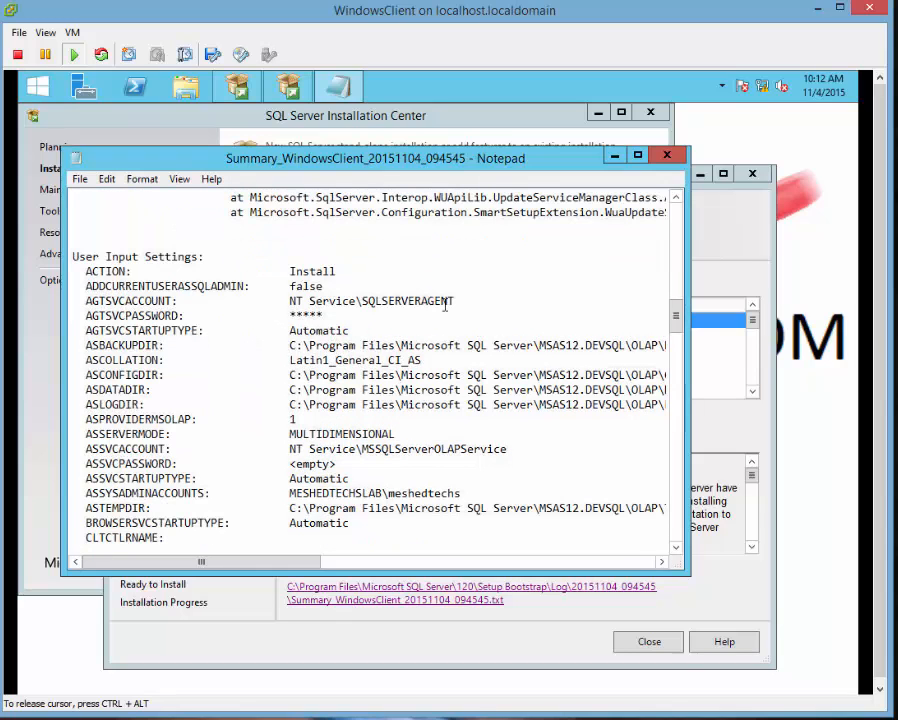
{"action": "scroll", "coordinate": [400, 310], "scroll_direction": "down", "scroll_amount": 1}
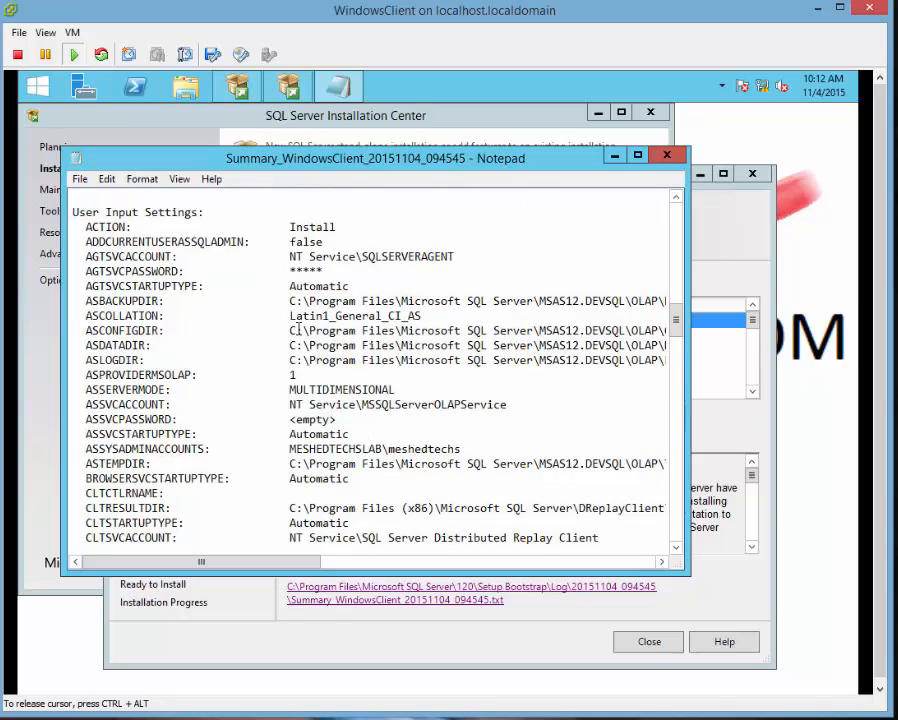
{"action": "scroll", "coordinate": [298, 330], "scroll_direction": "down", "scroll_amount": 4}
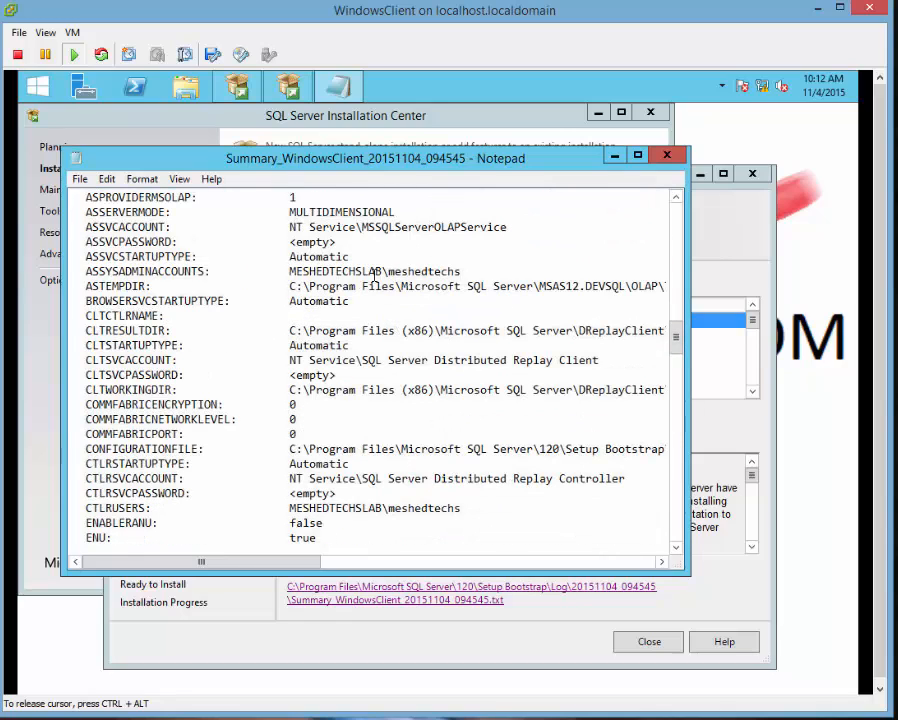
{"action": "scroll", "coordinate": [318, 297], "scroll_direction": "down", "scroll_amount": 3}
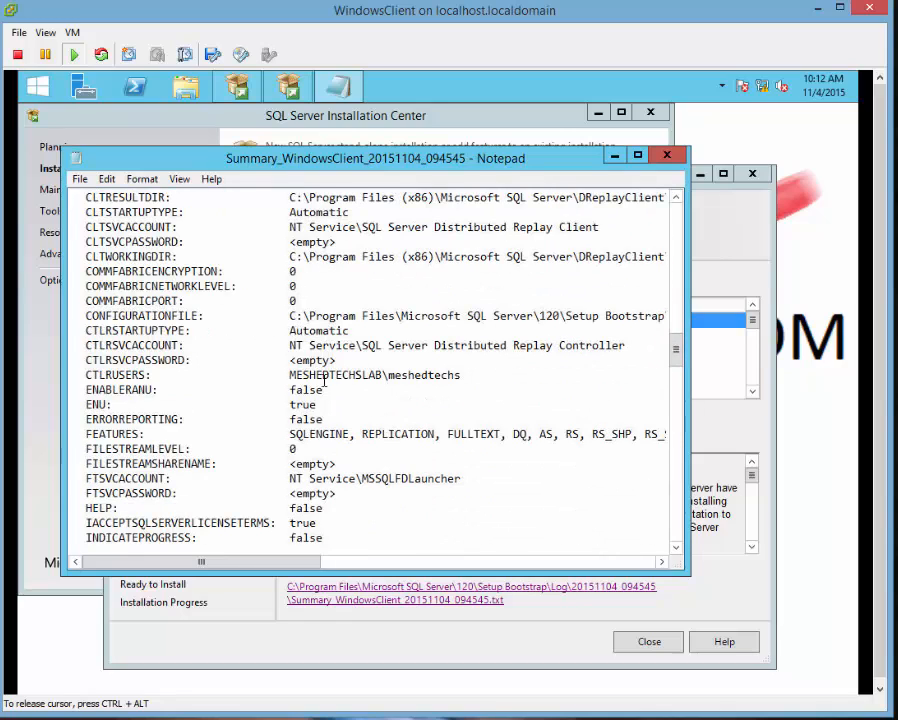
{"action": "scroll", "coordinate": [324, 382], "scroll_direction": "down", "scroll_amount": 4}
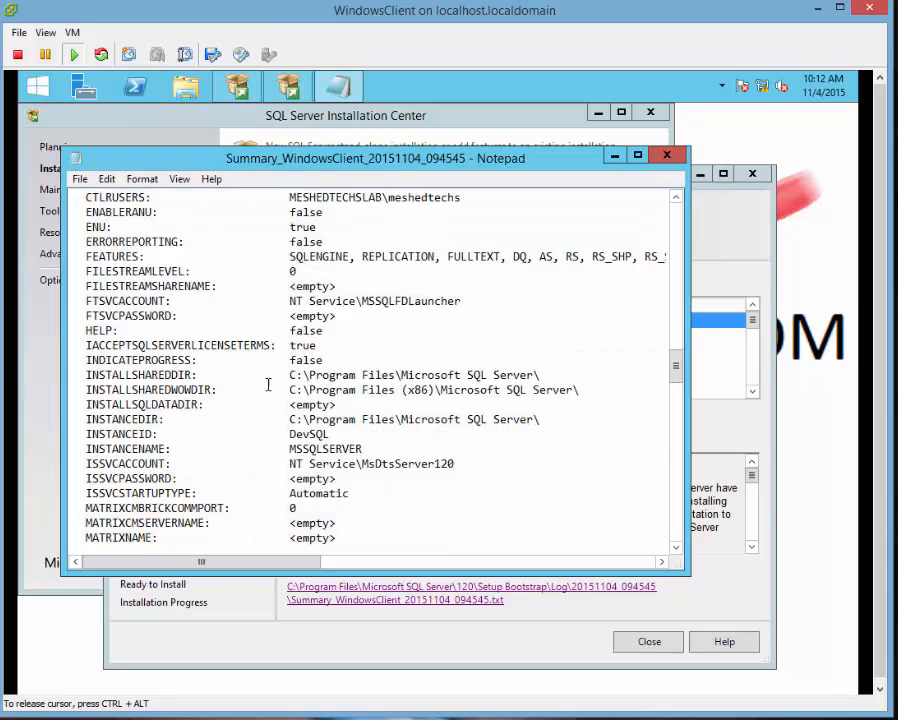
{"action": "scroll", "coordinate": [268, 384], "scroll_direction": "down", "scroll_amount": 2}
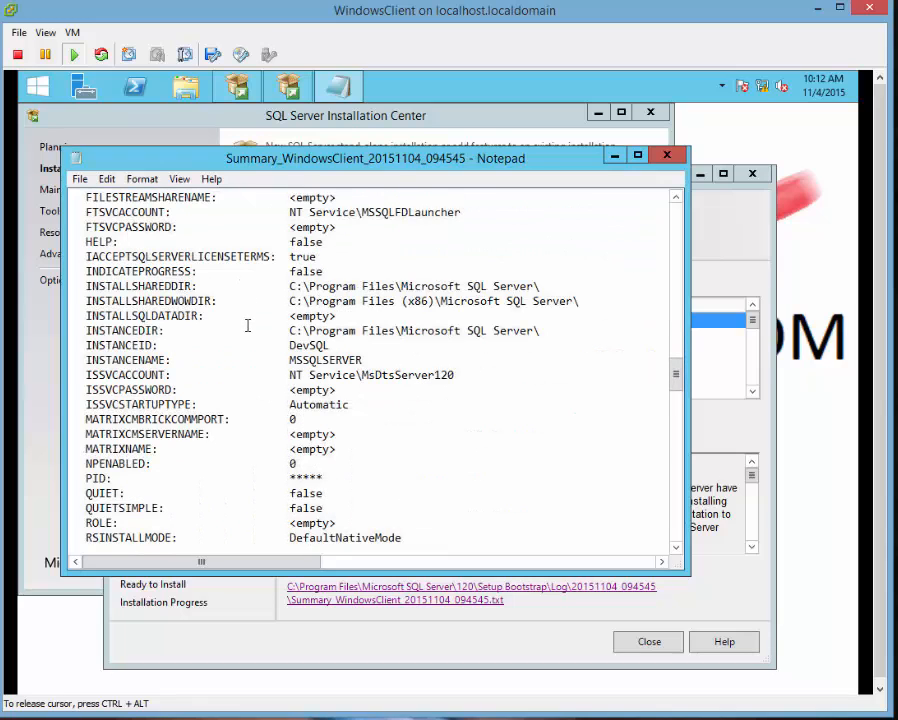
{"action": "scroll", "coordinate": [247, 325], "scroll_direction": "down", "scroll_amount": 11}
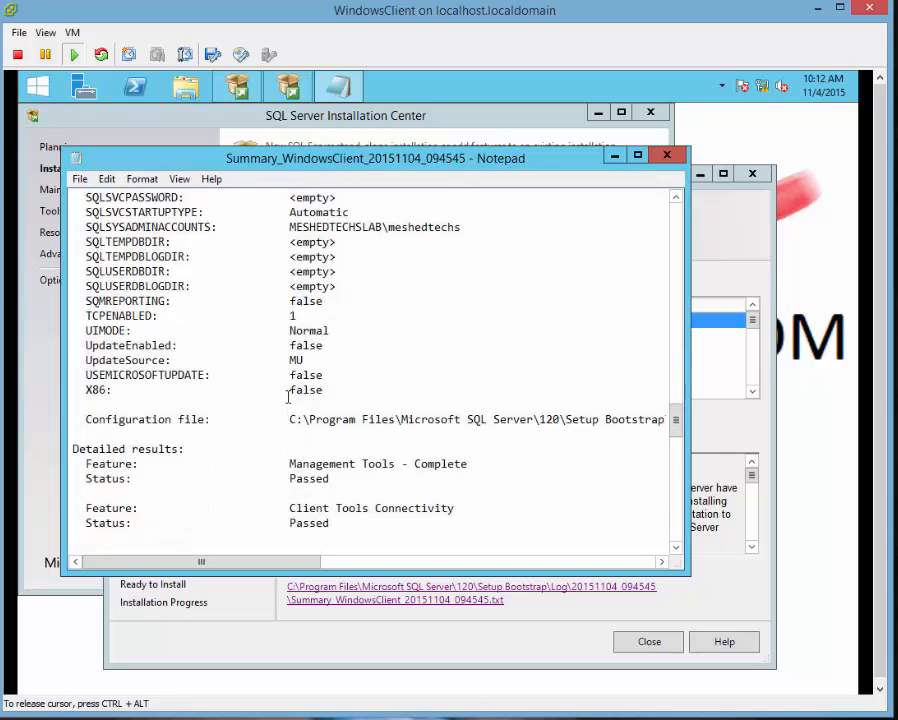
{"action": "scroll", "coordinate": [288, 397], "scroll_direction": "down", "scroll_amount": 3}
{"action": "scroll", "coordinate": [288, 397], "scroll_direction": "down", "scroll_amount": 16}
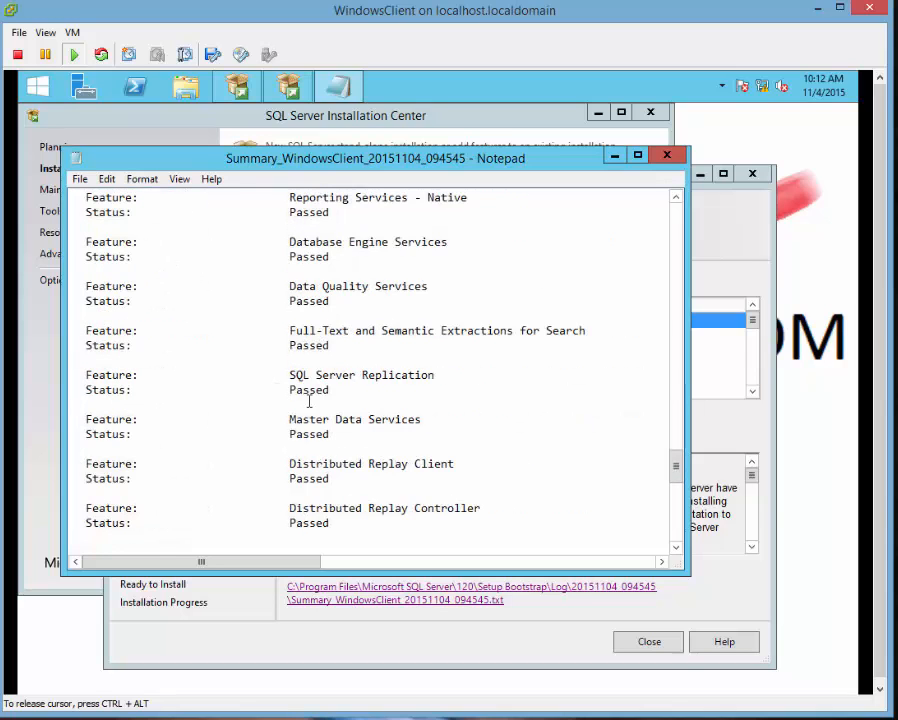
{"action": "scroll", "coordinate": [377, 459], "scroll_direction": "down", "scroll_amount": 3}
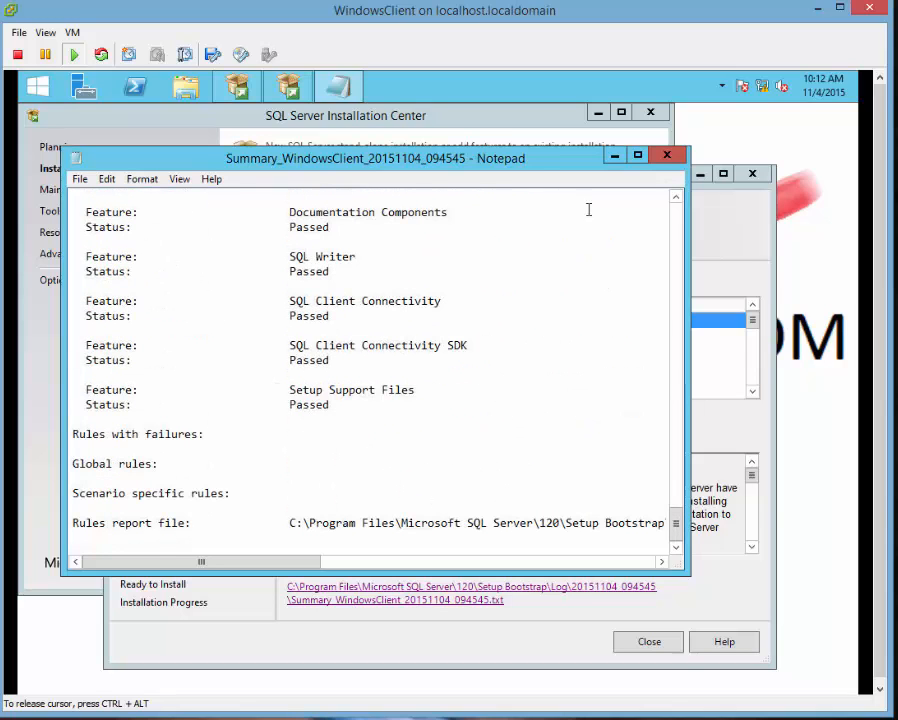
{"action": "left_click", "coordinate": [676, 158]}
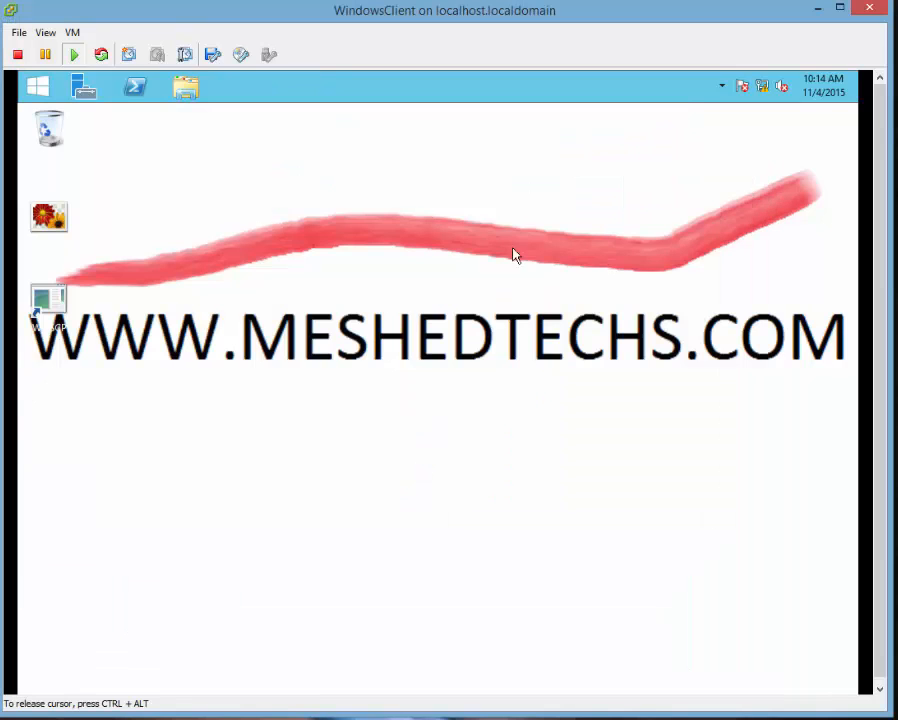
Launch SQL Server 2014 Management Studio from the Start screen's Apps list.
{"action": "left_click", "coordinate": [40, 88]}
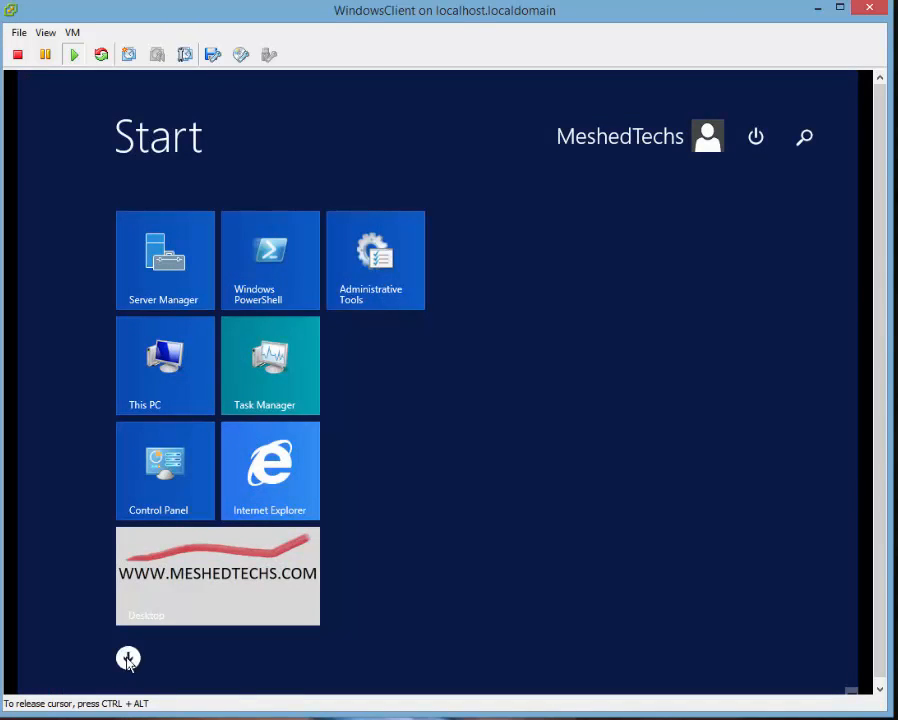
{"action": "left_click", "coordinate": [127, 655]}
{"action": "scroll", "coordinate": [545, 455], "scroll_direction": "down", "scroll_amount": 10}
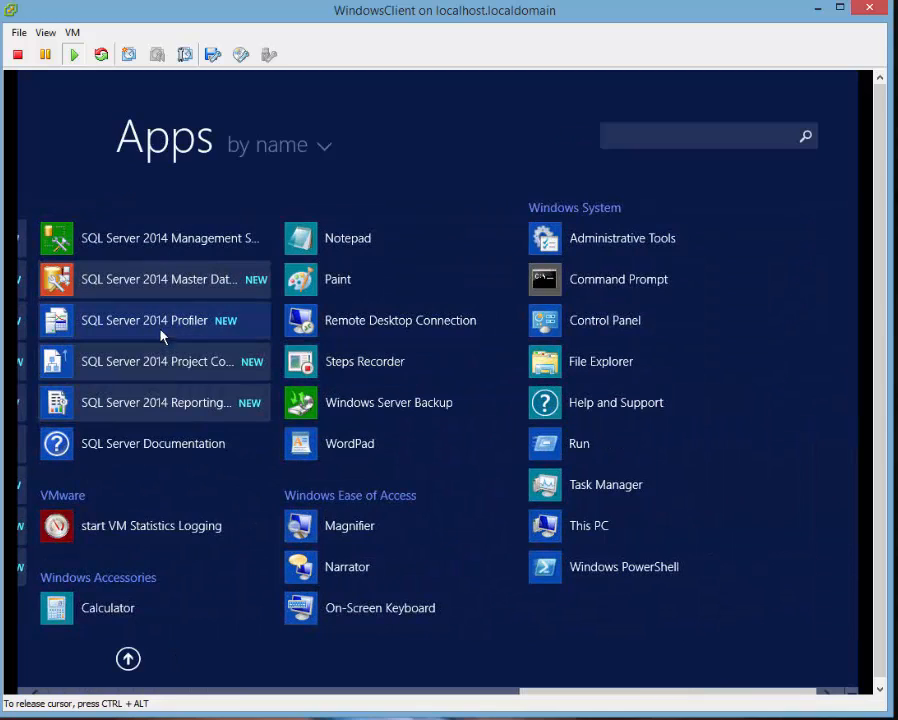
{"action": "left_click", "coordinate": [138, 240]}
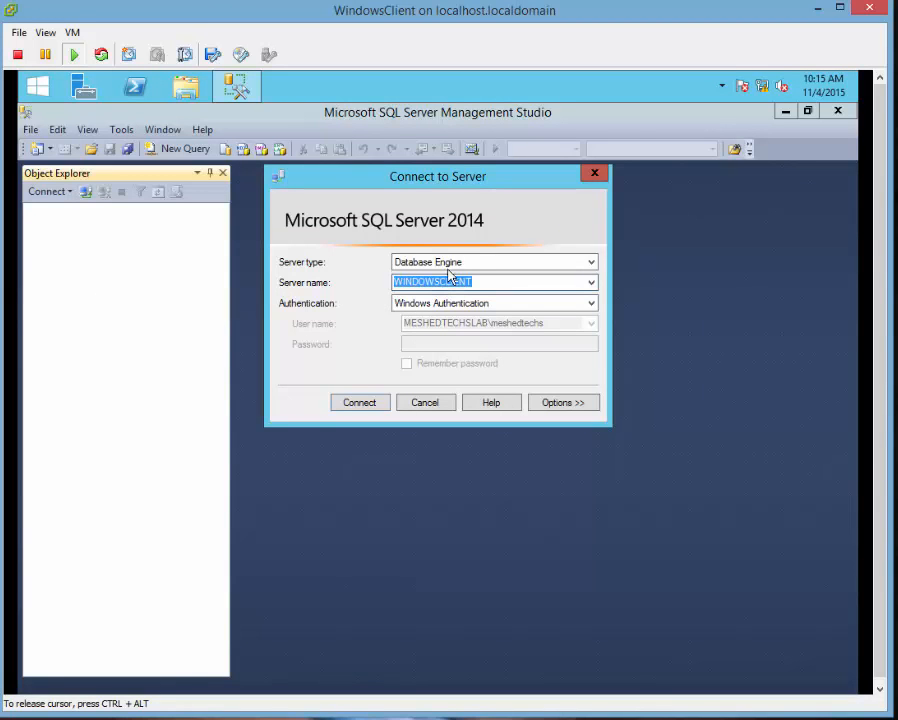
Replace the server name in Connect to Server with .\ for the local instance.
{"action": "left_click", "coordinate": [588, 304]}
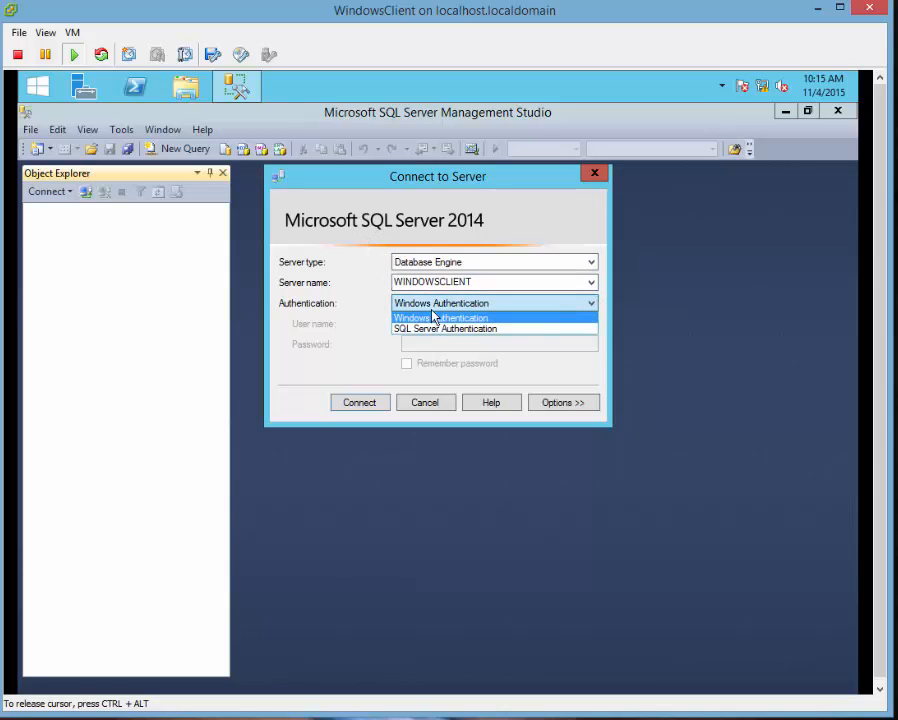
{"action": "left_click", "coordinate": [434, 314]}
{"action": "left_click", "coordinate": [447, 281]}
{"action": "left_click_drag", "start_coordinate": [473, 281], "coordinate": [336, 274]}
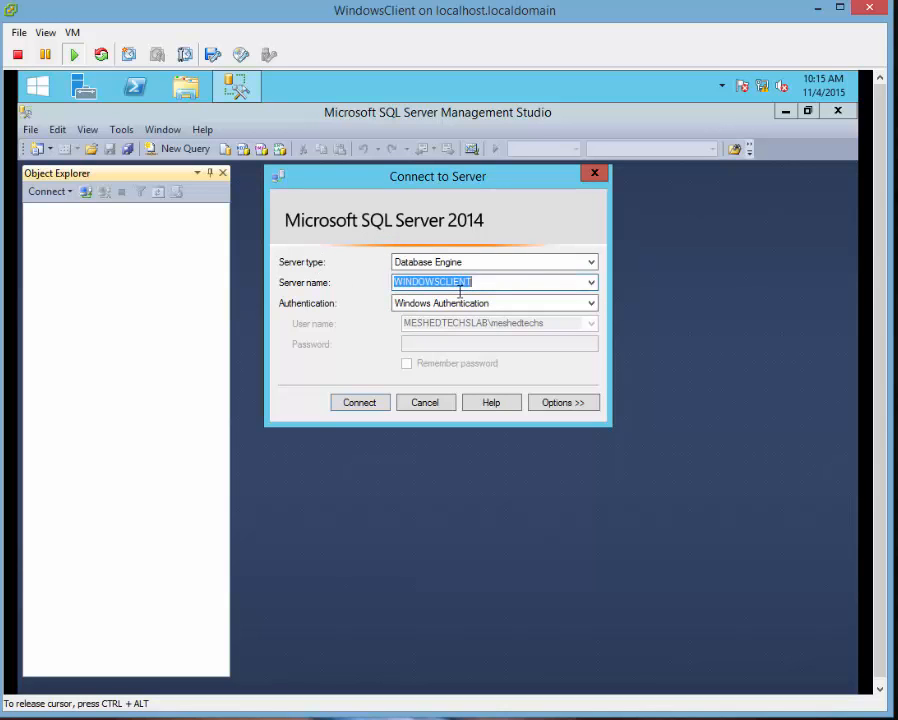
{"action": "key", "text": "BackSpace"}
{"action": "type", "text": ".\\"}
{"action": "key", "text": "Tab"}
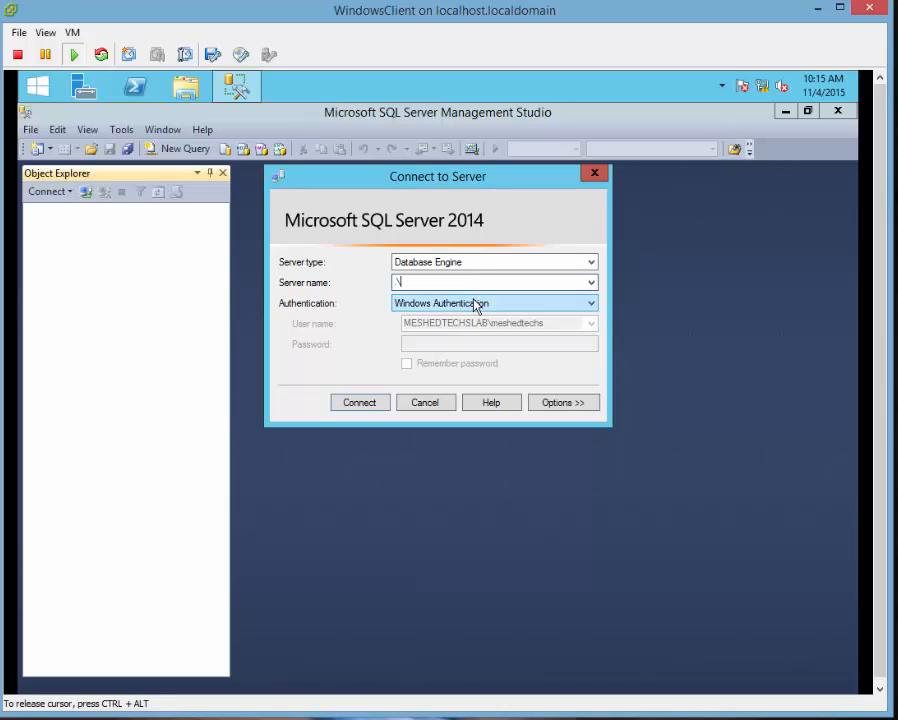
Switch to SQL Server Authentication, log in as sa with its password, and connect.
{"action": "left_click", "coordinate": [460, 303]}
{"action": "left_click", "coordinate": [448, 327]}
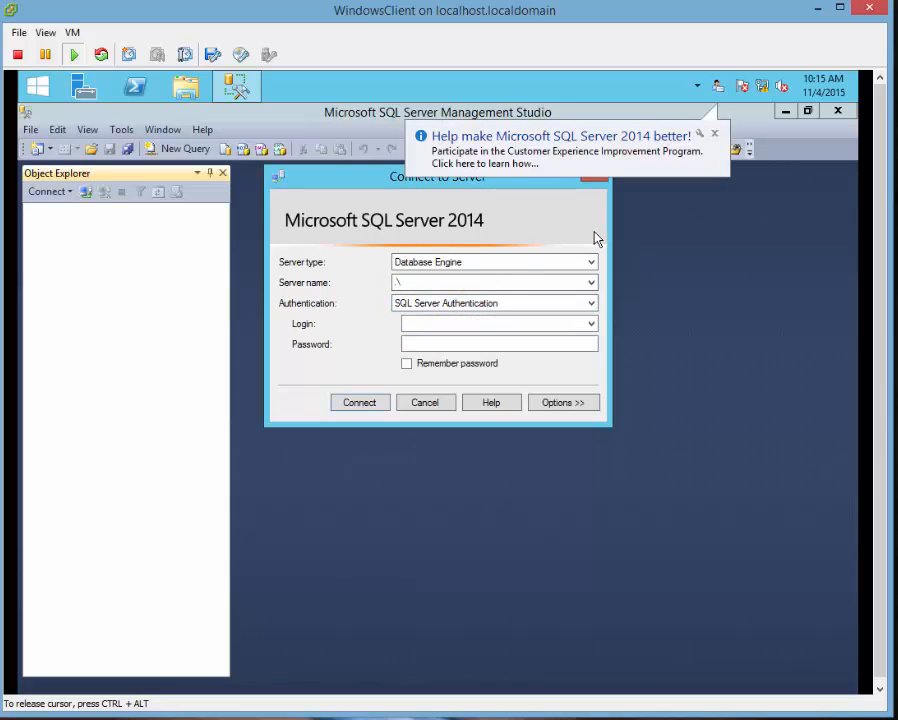
{"action": "left_click", "coordinate": [467, 326]}
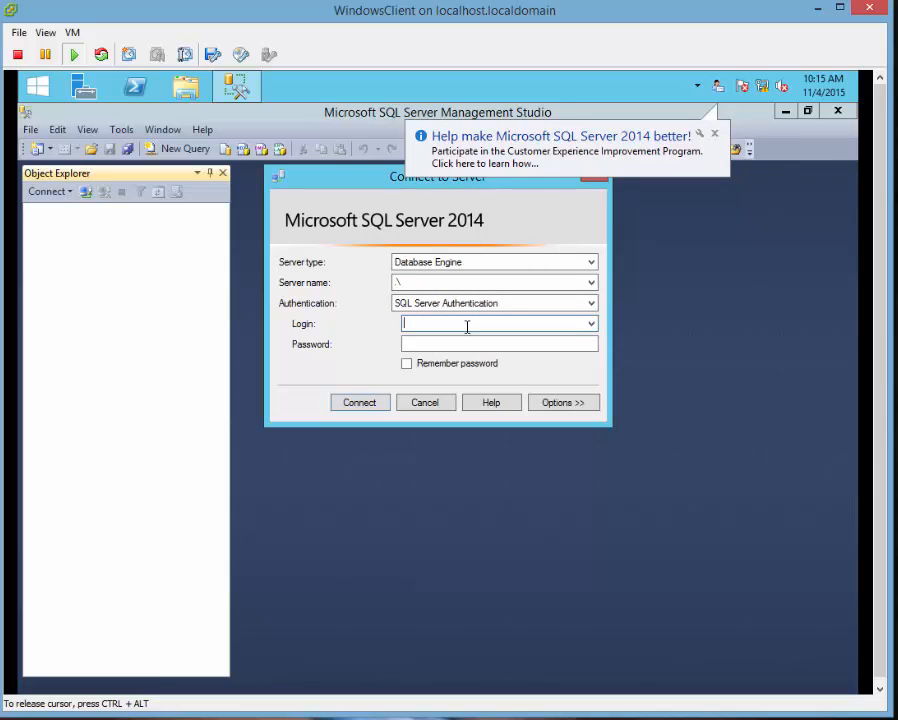
{"action": "type", "text": "sa"}
{"action": "key", "text": "Tab"}
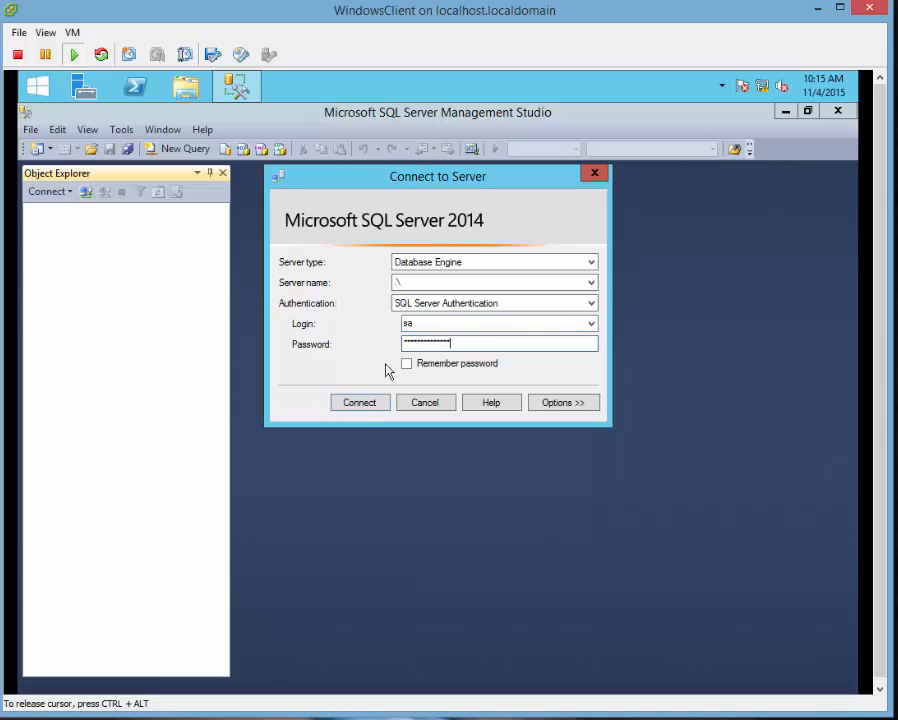
{"action": "left_click", "coordinate": [352, 407]}
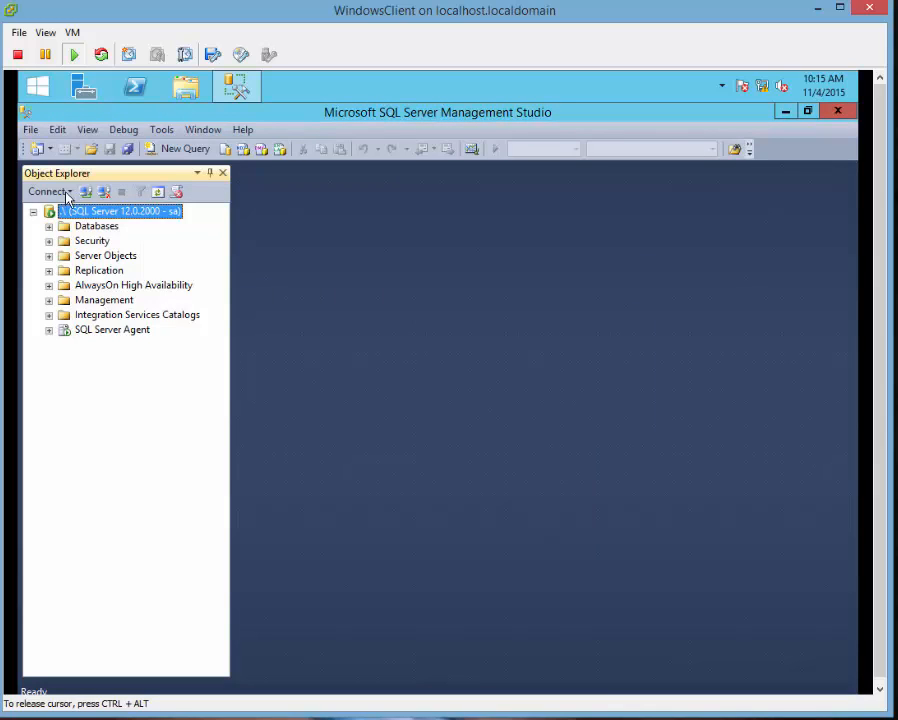
Add a second Database Engine connection to the WINDOWSCLIENT server.
{"action": "left_click", "coordinate": [33, 211]}
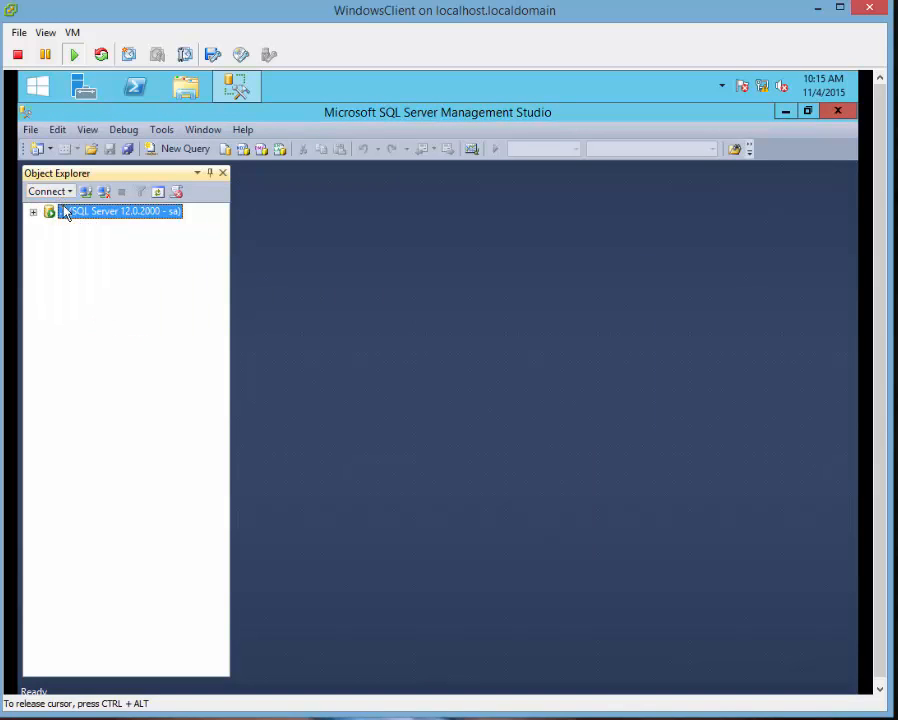
{"action": "left_click", "coordinate": [58, 192]}
{"action": "left_click", "coordinate": [86, 209]}
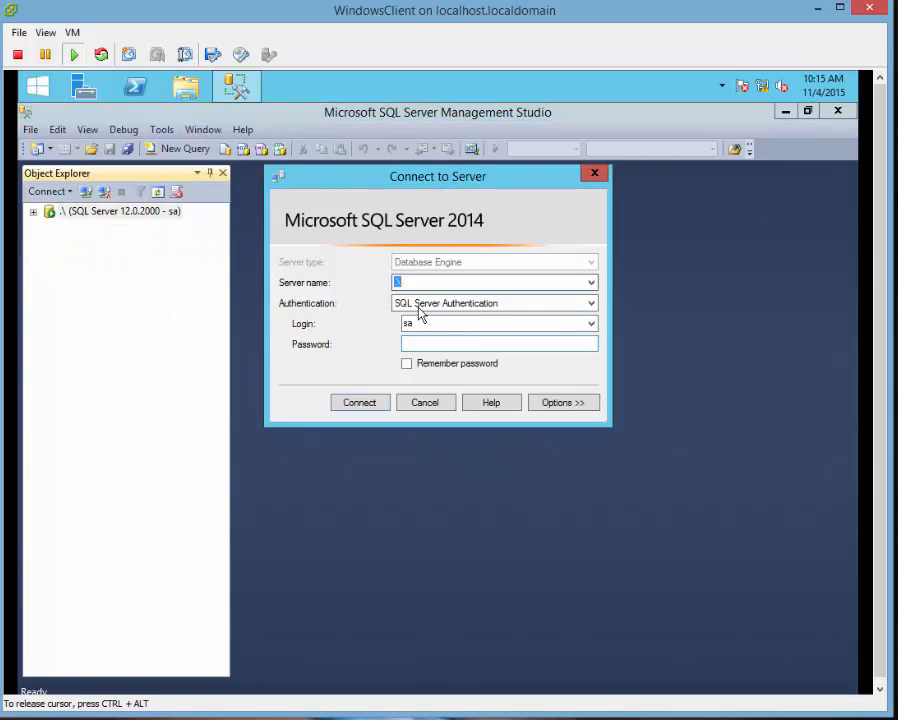
{"action": "left_click", "coordinate": [590, 283]}
{"action": "left_click", "coordinate": [435, 300]}
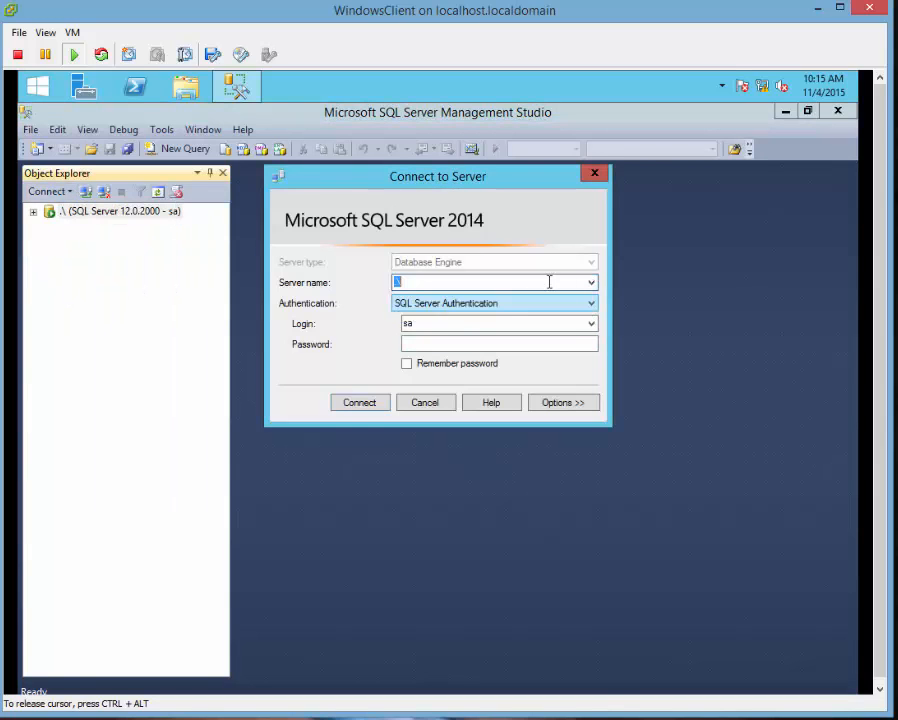
{"action": "left_click", "coordinate": [590, 283]}
{"action": "left_click", "coordinate": [466, 310]}
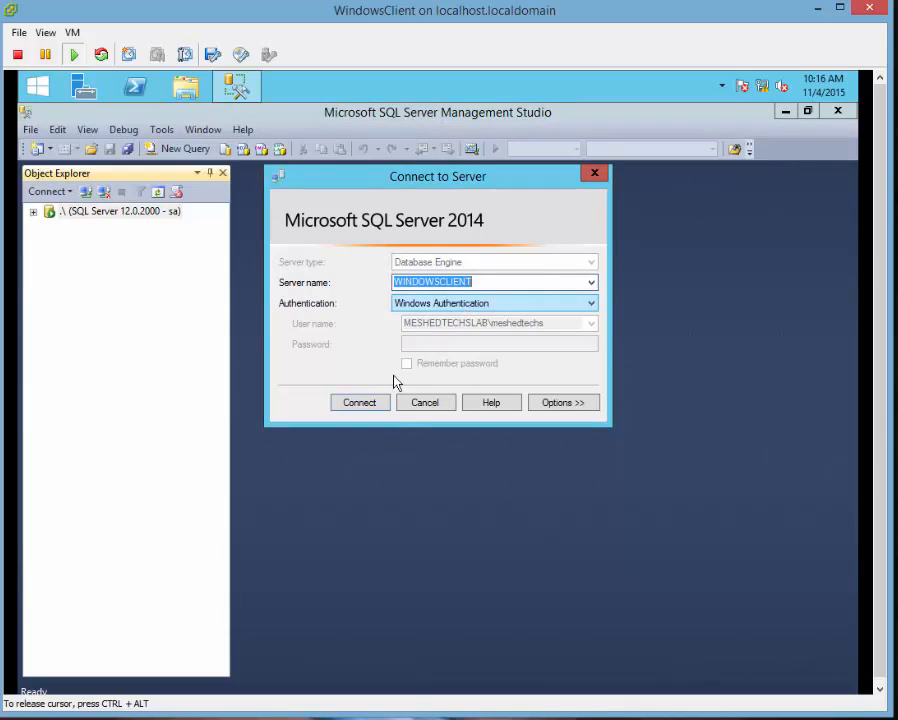
{"action": "left_click", "coordinate": [358, 402]}
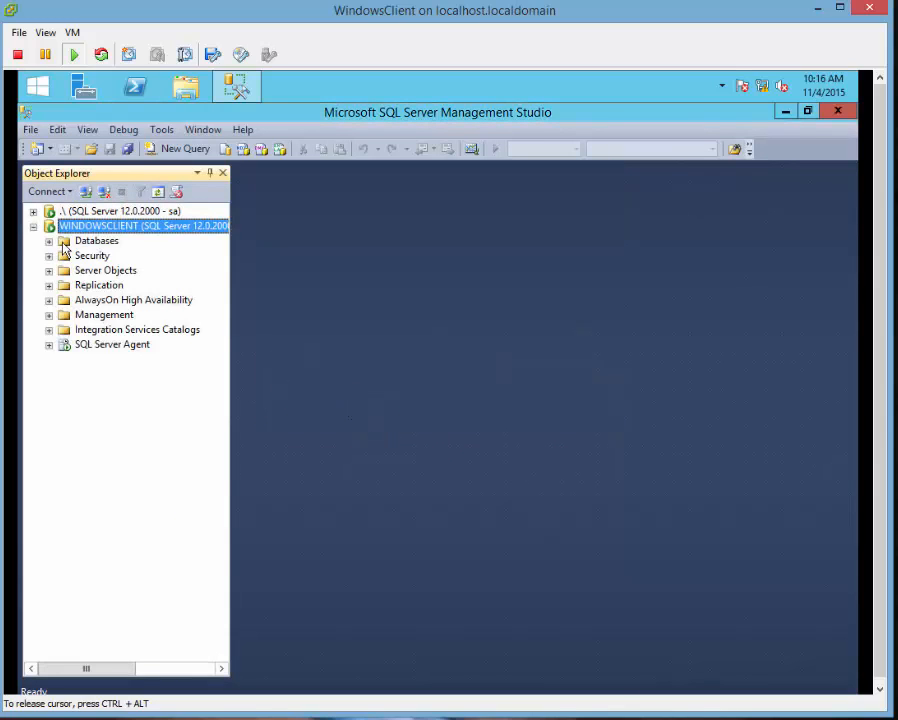
Expand the local server's Security > Logins, select sa, and widen Object Explorer.
{"action": "left_click", "coordinate": [176, 212]}
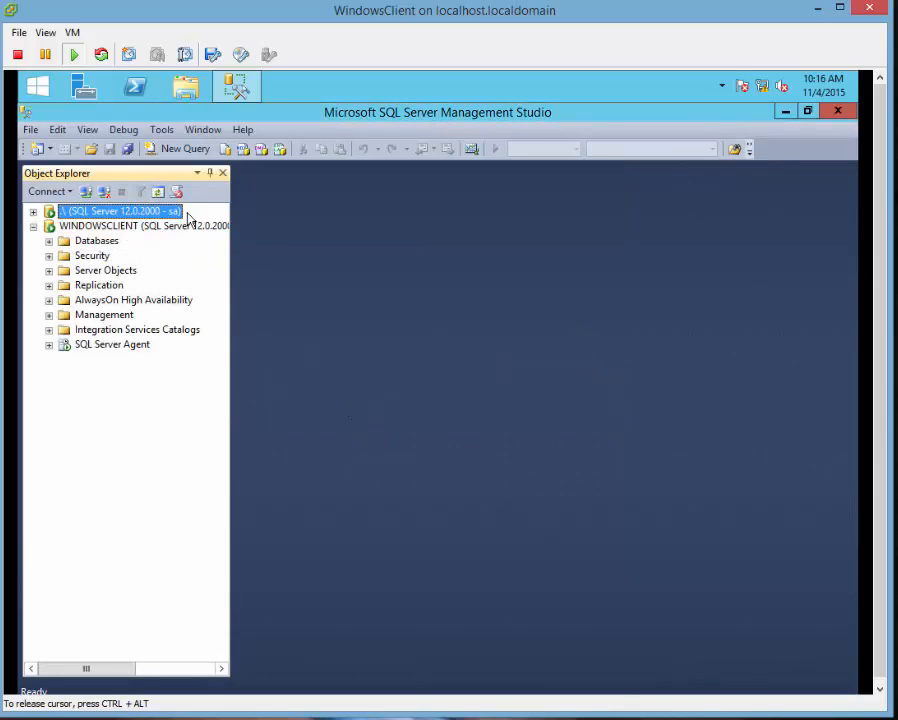
{"action": "left_click", "coordinate": [33, 212]}
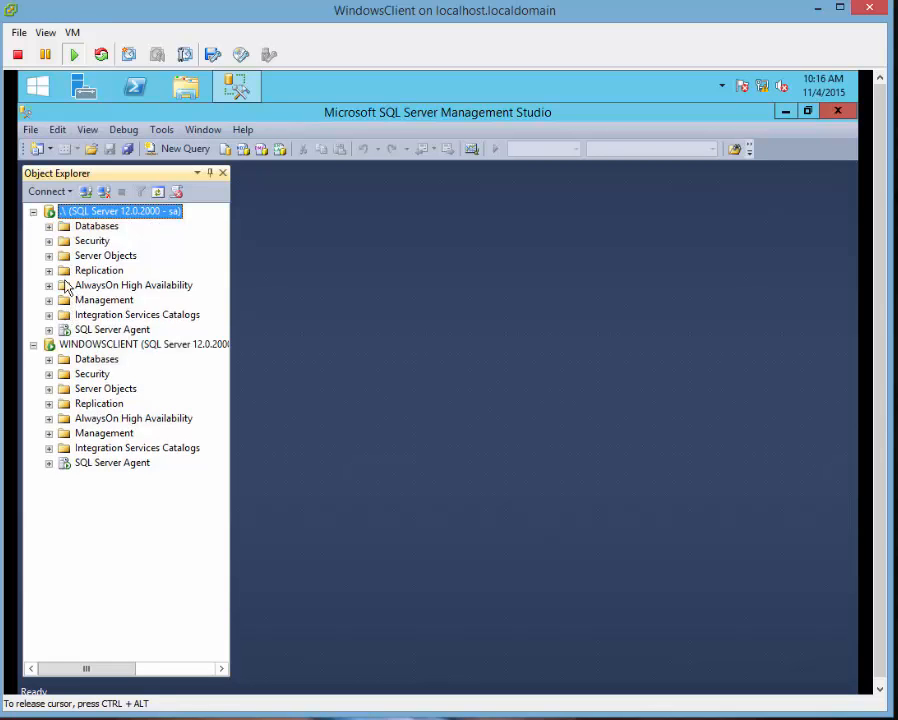
{"action": "left_click", "coordinate": [49, 241]}
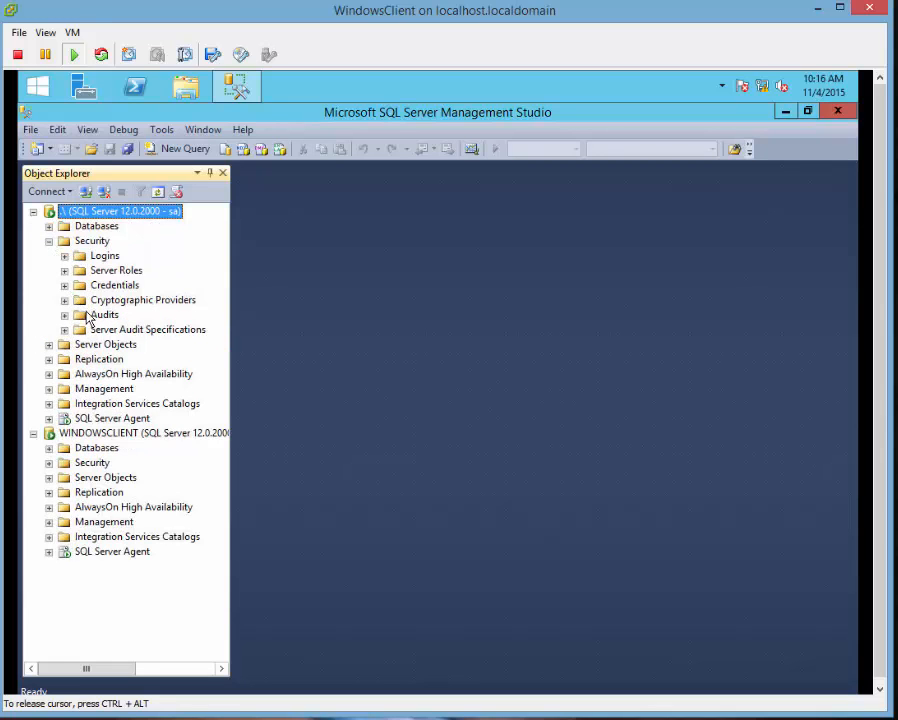
{"action": "left_click", "coordinate": [64, 256]}
{"action": "left_click", "coordinate": [109, 404]}
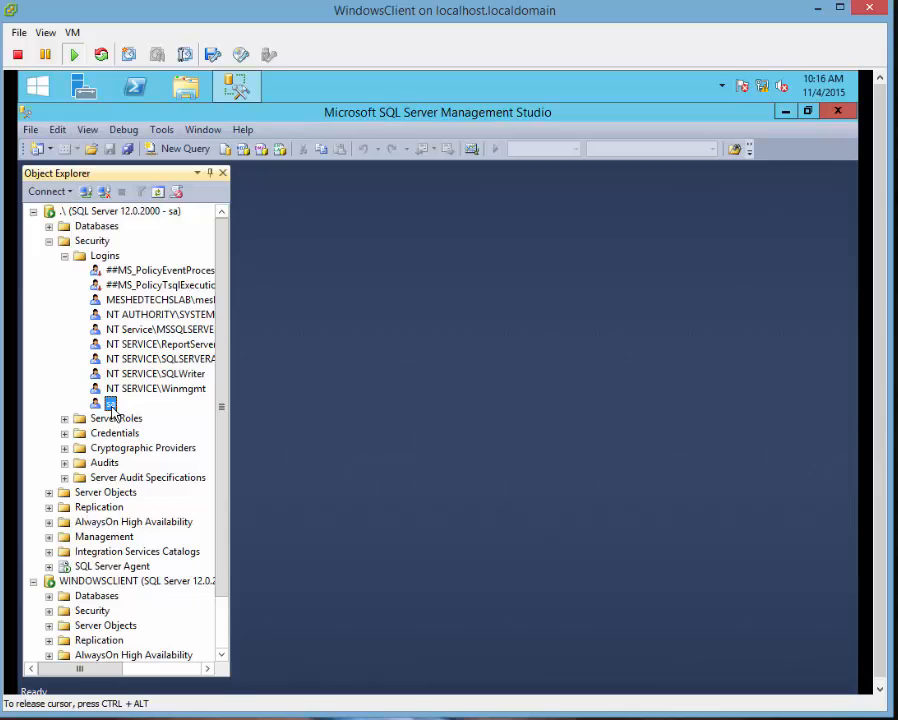
{"action": "right_click", "coordinate": [114, 404]}
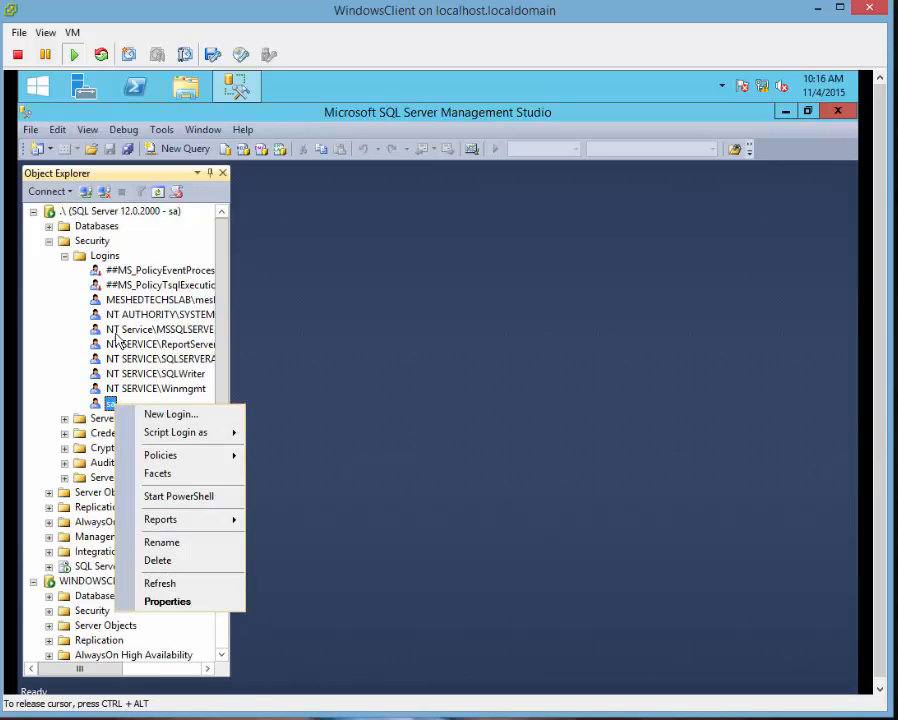
{"action": "key", "text": "Escape"}
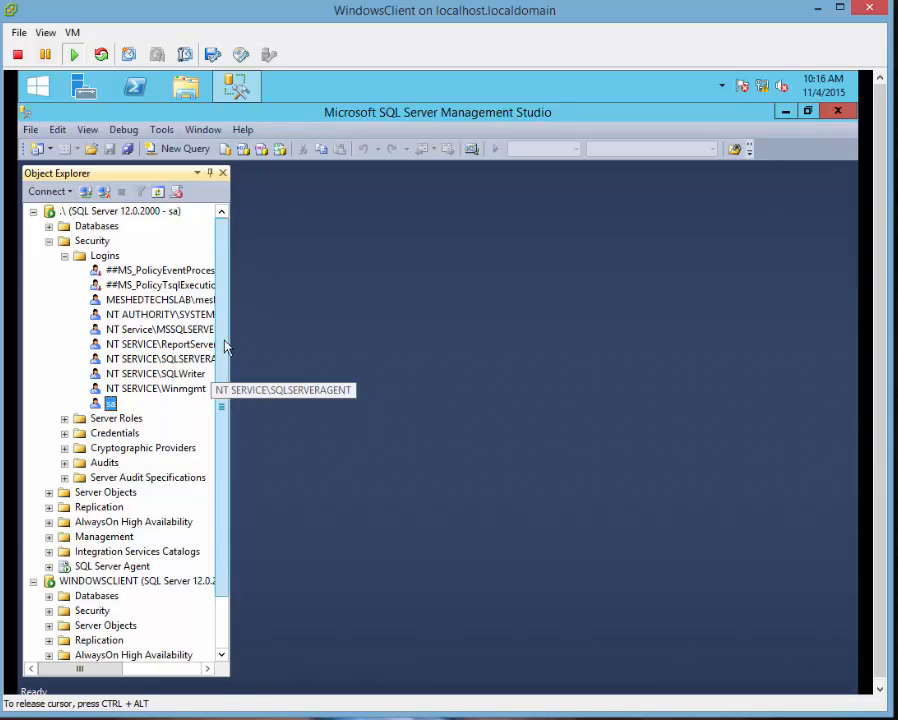
{"action": "left_click_drag", "start_coordinate": [232, 330], "coordinate": [330, 322]}
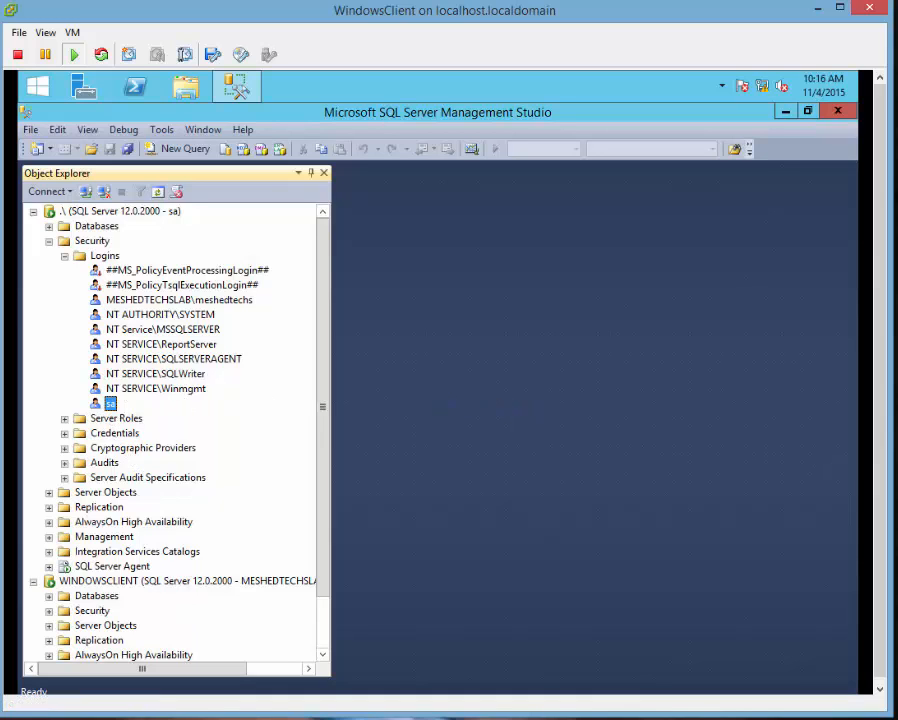
In sa login Properties, keep connect permission Granted, set the login to Disabled, review User Mapping, and OK.
{"action": "right_click", "coordinate": [110, 406]}
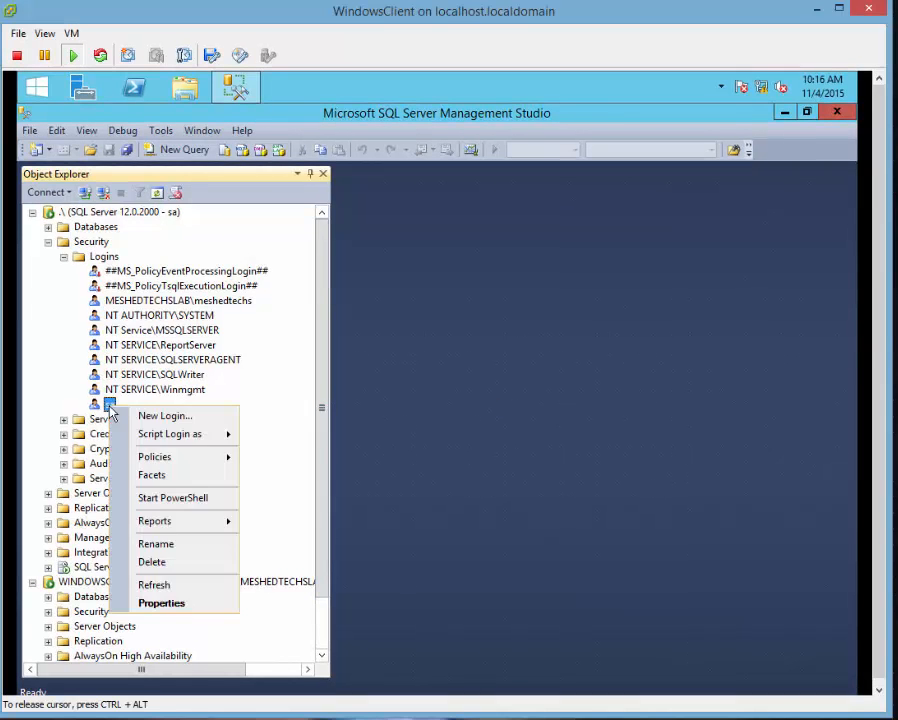
{"action": "left_click", "coordinate": [158, 604]}
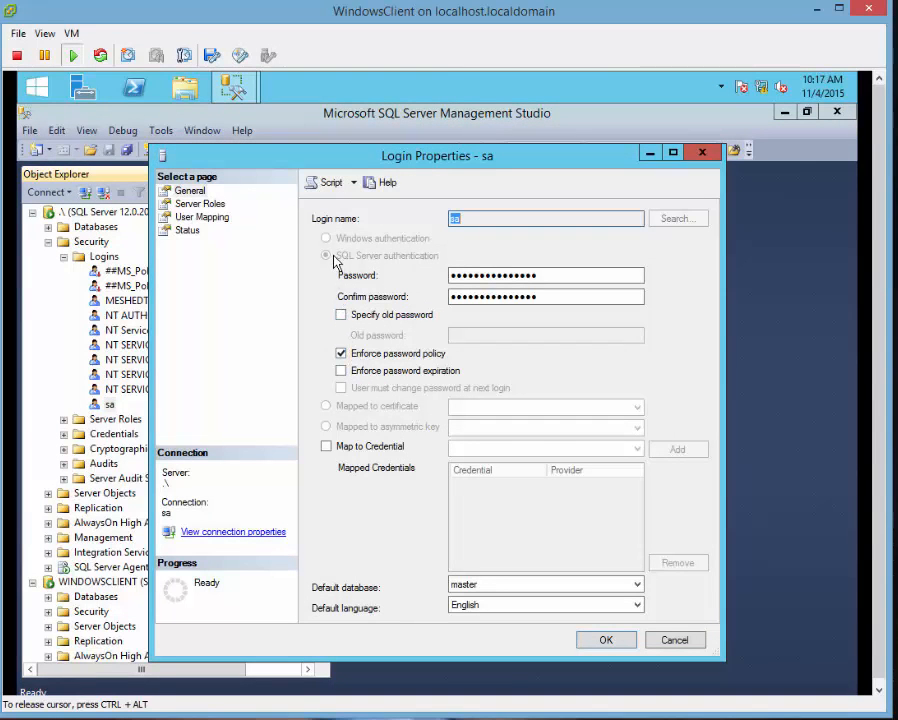
{"action": "left_click", "coordinate": [185, 231]}
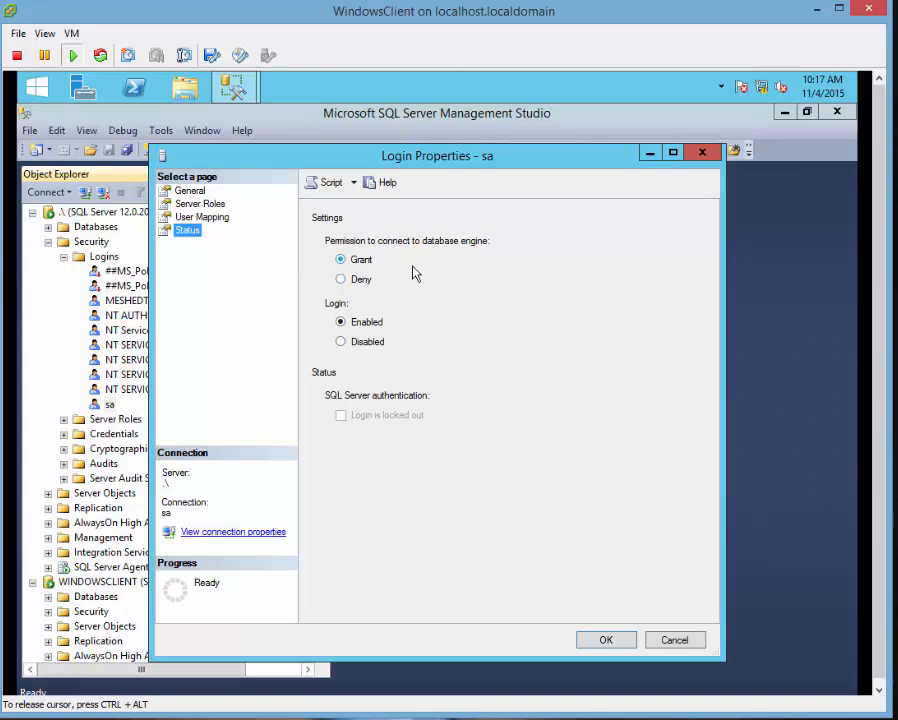
{"action": "left_click", "coordinate": [341, 280]}
{"action": "left_click", "coordinate": [340, 342]}
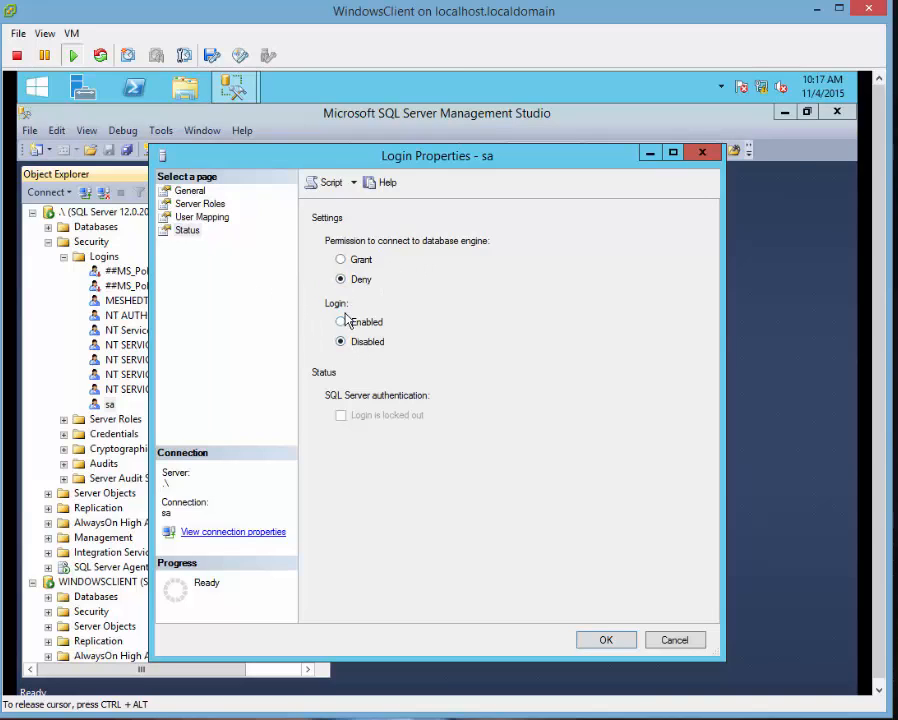
{"action": "left_click", "coordinate": [341, 260]}
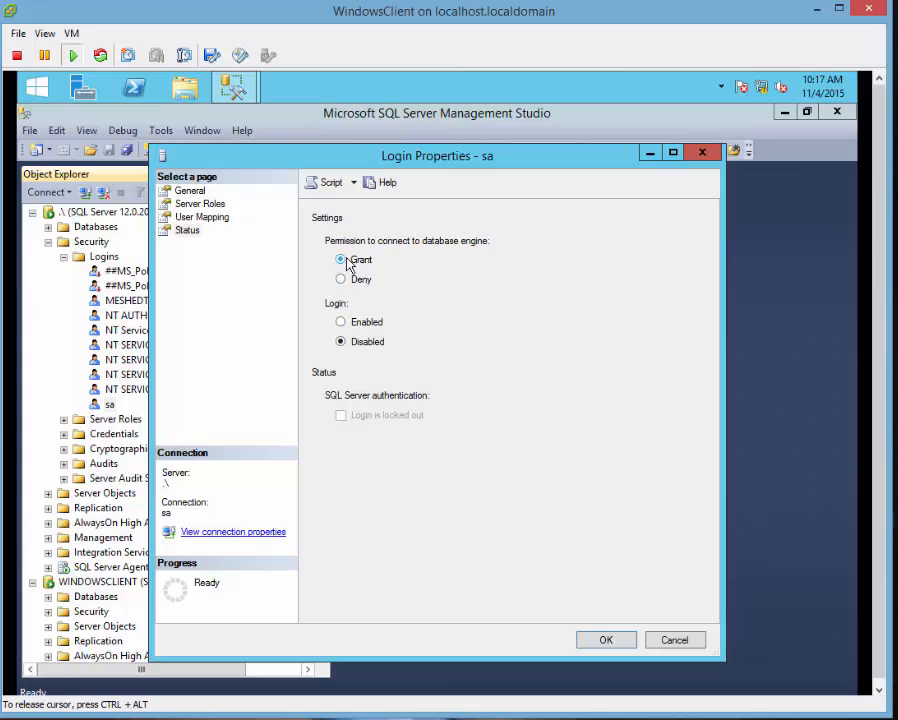
{"action": "left_click", "coordinate": [201, 217]}
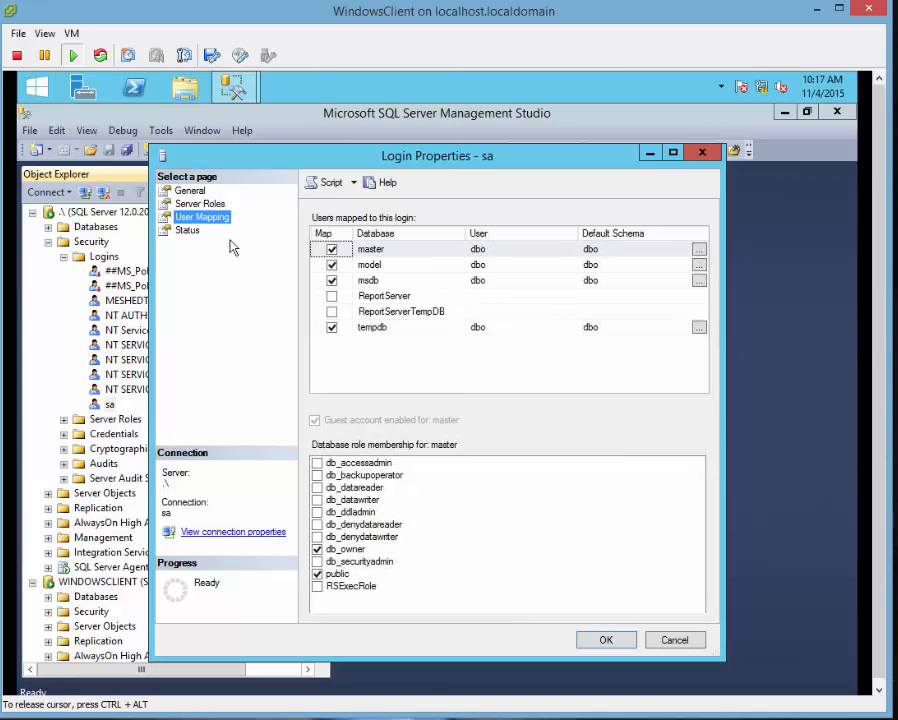
{"action": "left_click", "coordinate": [606, 640]}
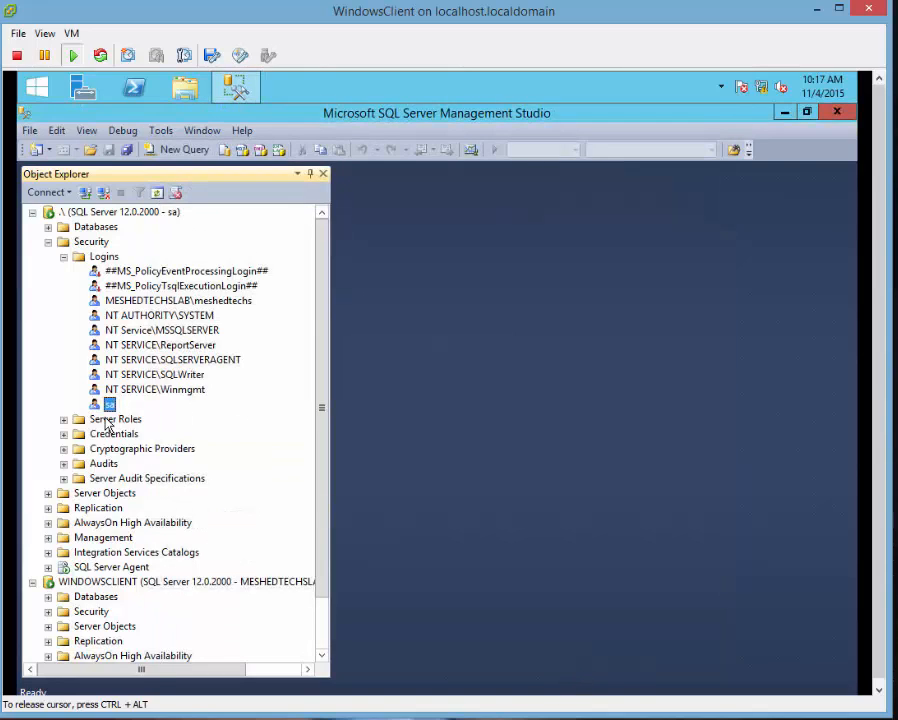
Dismiss the disabled-sa error and disconnect the local sa server connection.
{"action": "right_click", "coordinate": [110, 406]}
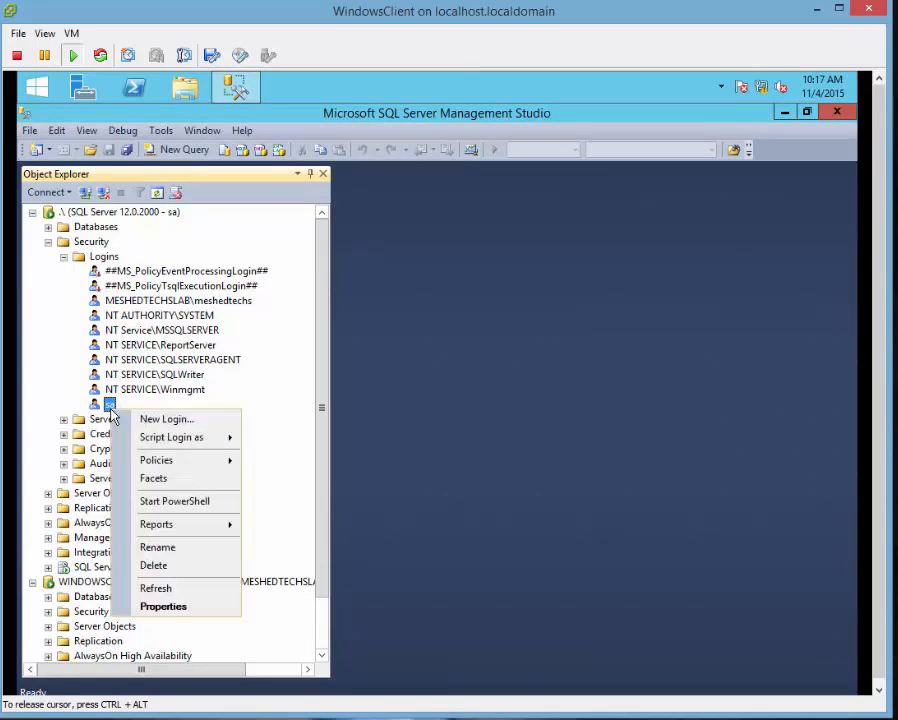
{"action": "left_click", "coordinate": [176, 604]}
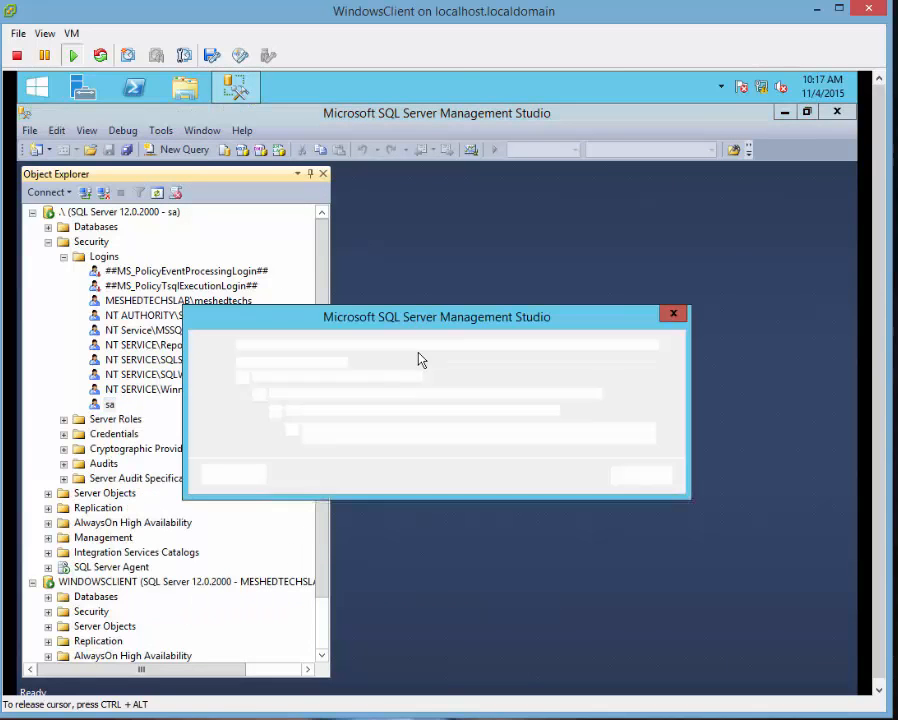
{"action": "left_click", "coordinate": [638, 474]}
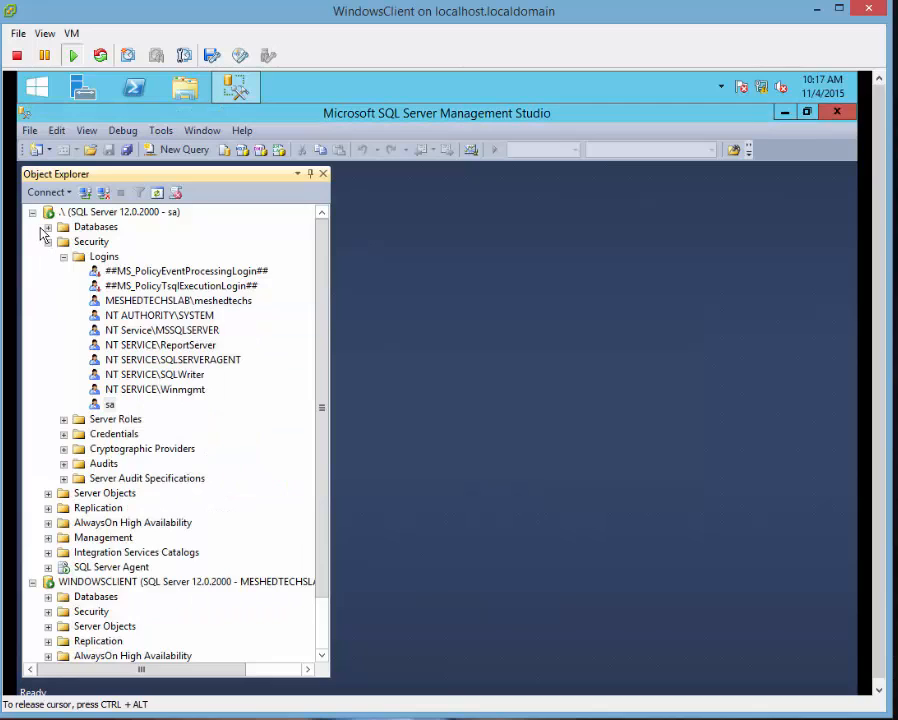
{"action": "left_click", "coordinate": [32, 212]}
{"action": "right_click", "coordinate": [92, 215]}
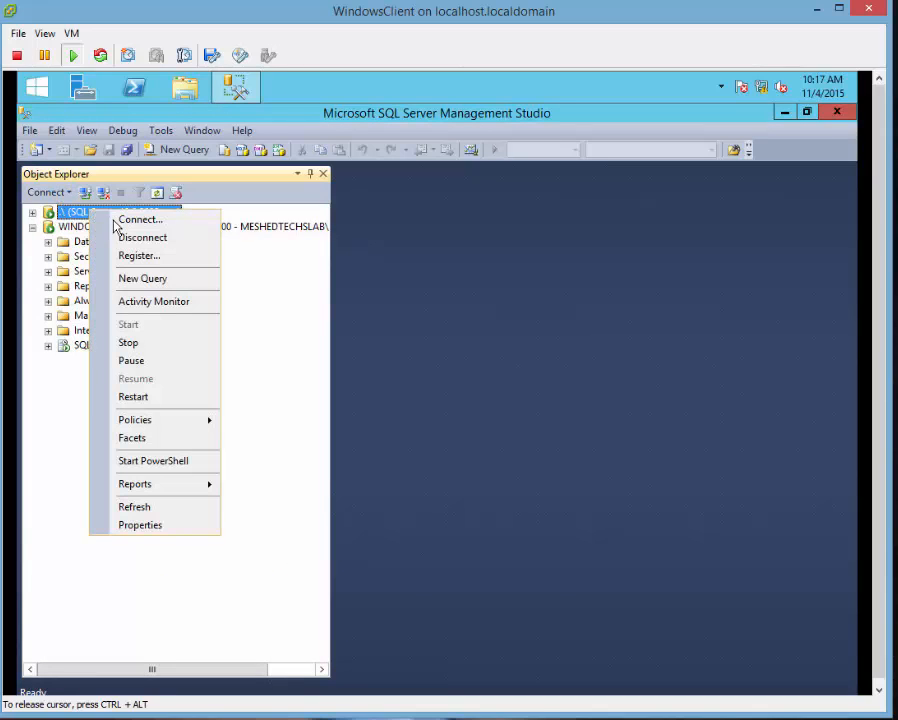
{"action": "left_click", "coordinate": [130, 237]}
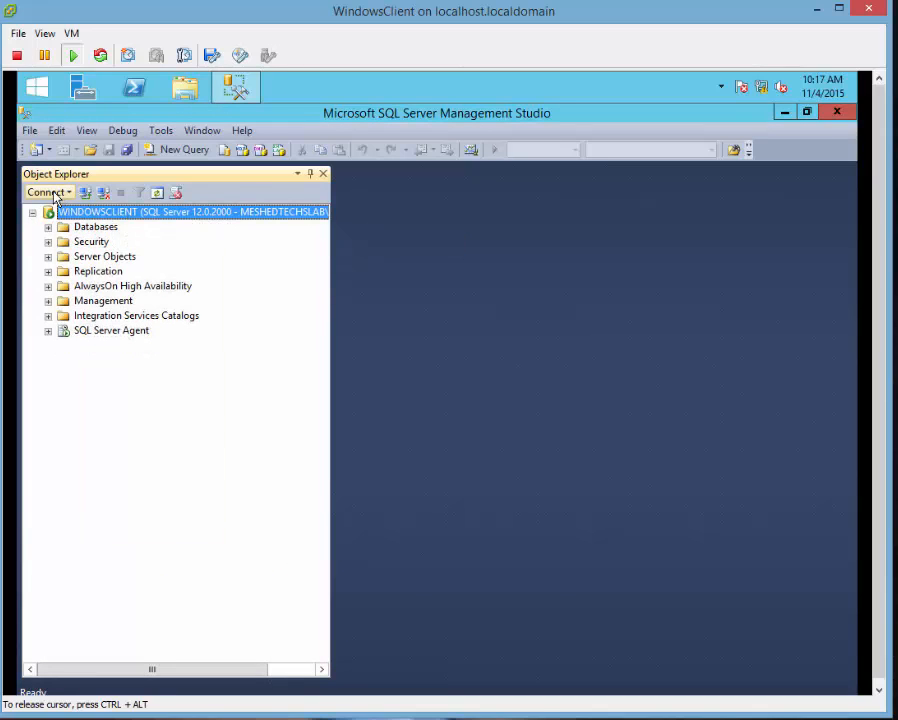
Try connecting to .\ as sa with SQL Server Authentication and dismiss the login-failed error.
{"action": "left_click", "coordinate": [47, 192]}
{"action": "left_click", "coordinate": [90, 211]}
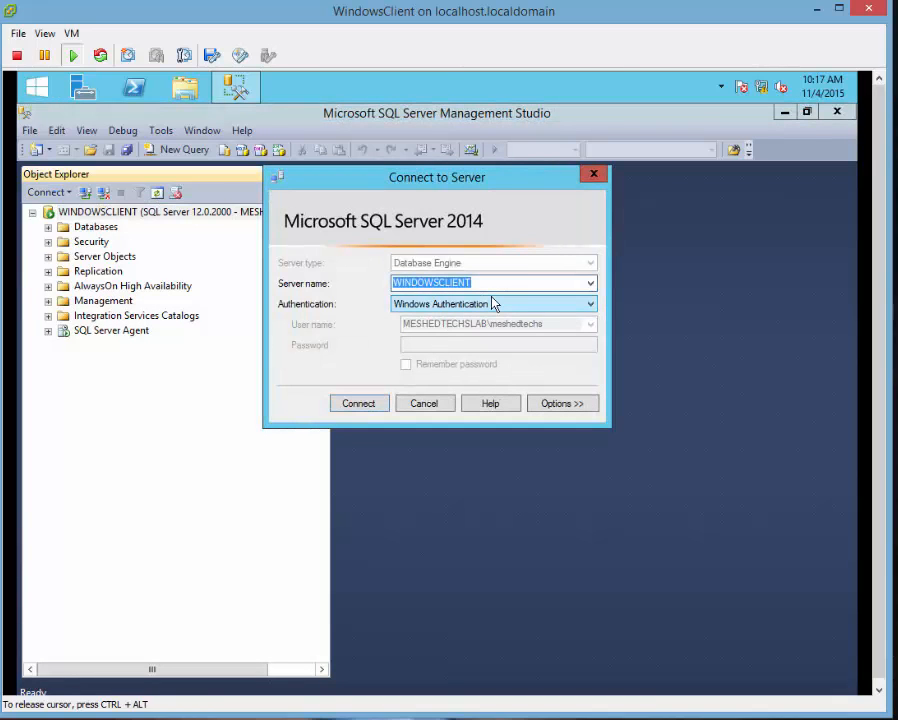
{"action": "type", "text": ".\\"}
{"action": "key", "text": "Tab"}
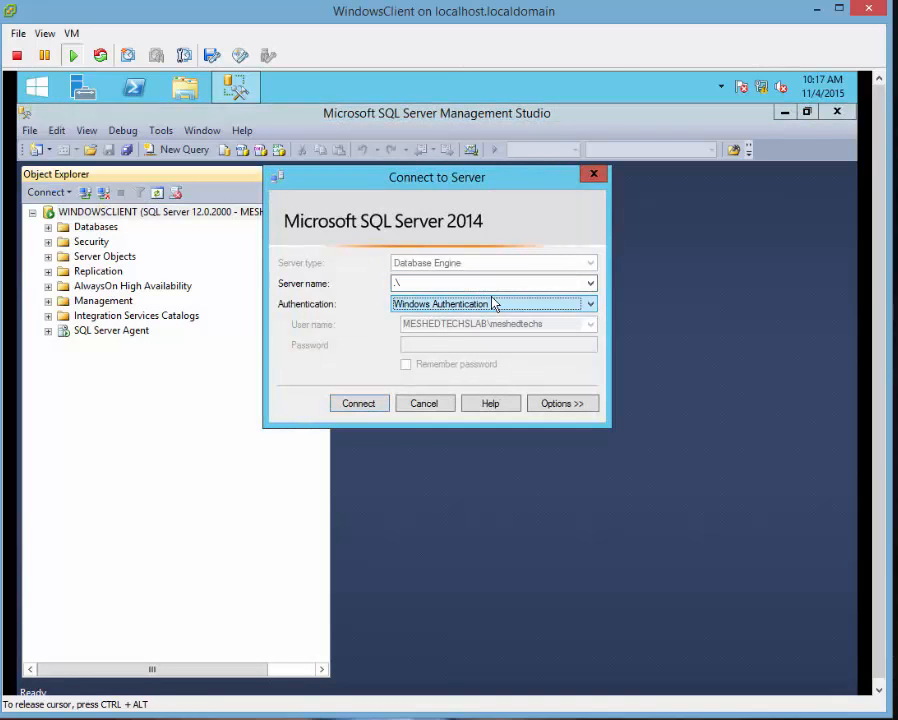
{"action": "key", "text": "Down"}
{"action": "left_click", "coordinate": [441, 345]}
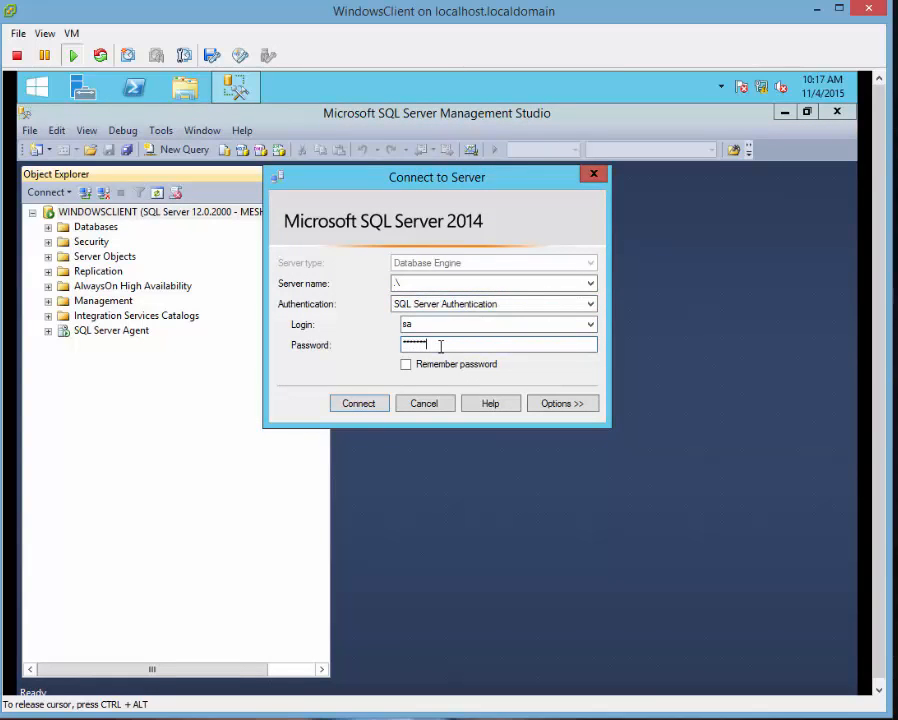
{"action": "key", "text": "BackSpace"}
{"action": "key", "text": "BackSpace"}
{"action": "key", "text": "BackSpace"}
{"action": "key", "text": "BackSpace"}
{"action": "key", "text": "BackSpace"}
{"action": "key", "text": "BackSpace"}
{"action": "key", "text": "BackSpace"}
{"action": "key", "text": "BackSpace"}
{"action": "key", "text": "BackSpace"}
{"action": "key", "text": "BackSpace"}
{"action": "left_click", "coordinate": [358, 403]}
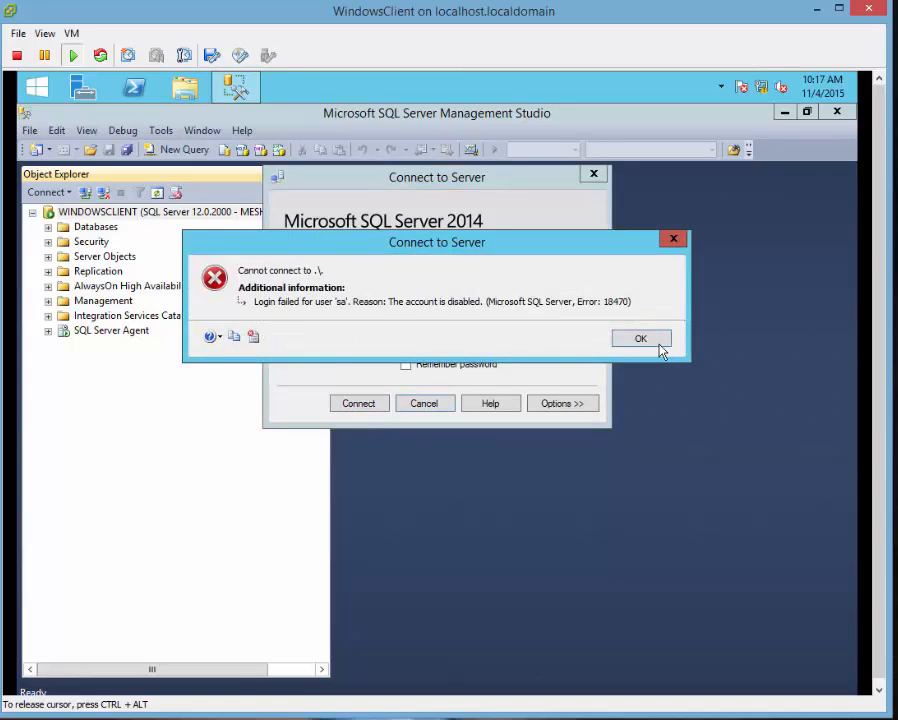
{"action": "left_click", "coordinate": [659, 343]}
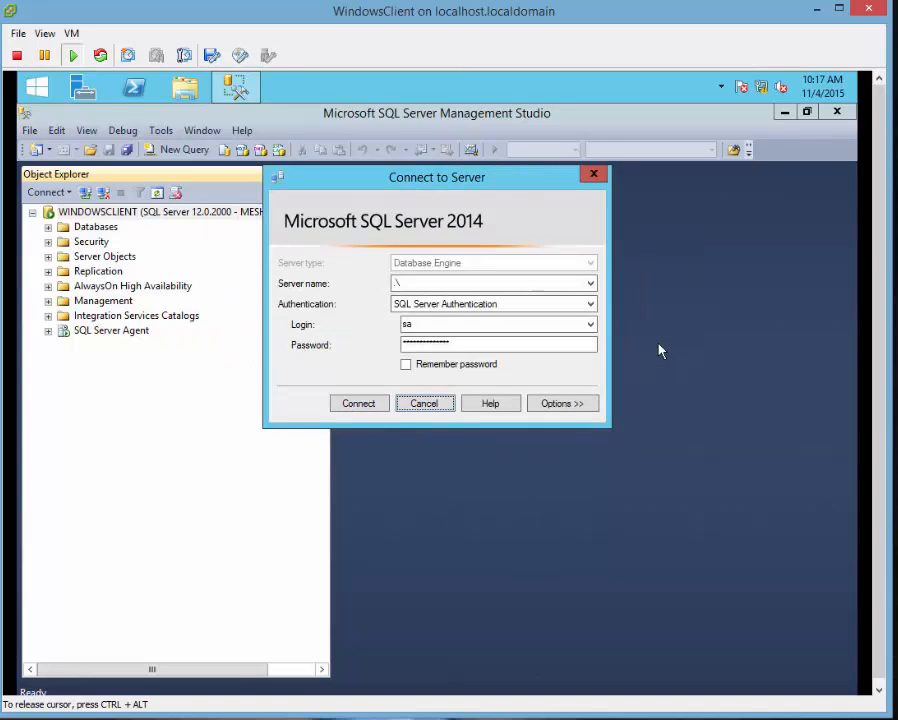
Set the sa login to Enabled on its Status page and confirm the Logins list no longer shows it disabled.
{"action": "left_click", "coordinate": [48, 227]}
{"action": "left_click", "coordinate": [48, 301]}
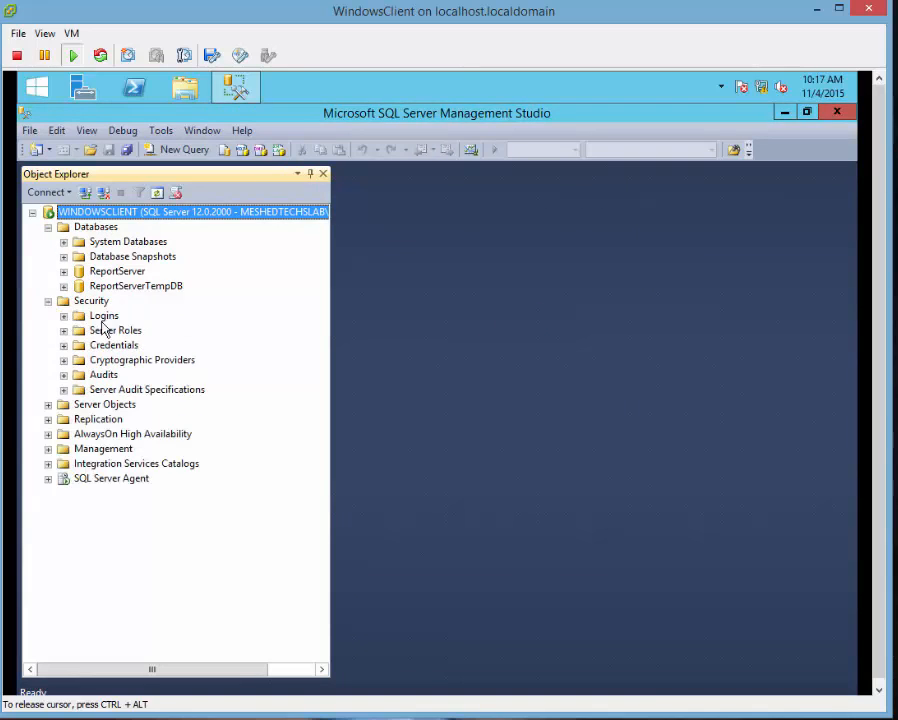
{"action": "left_click", "coordinate": [64, 316]}
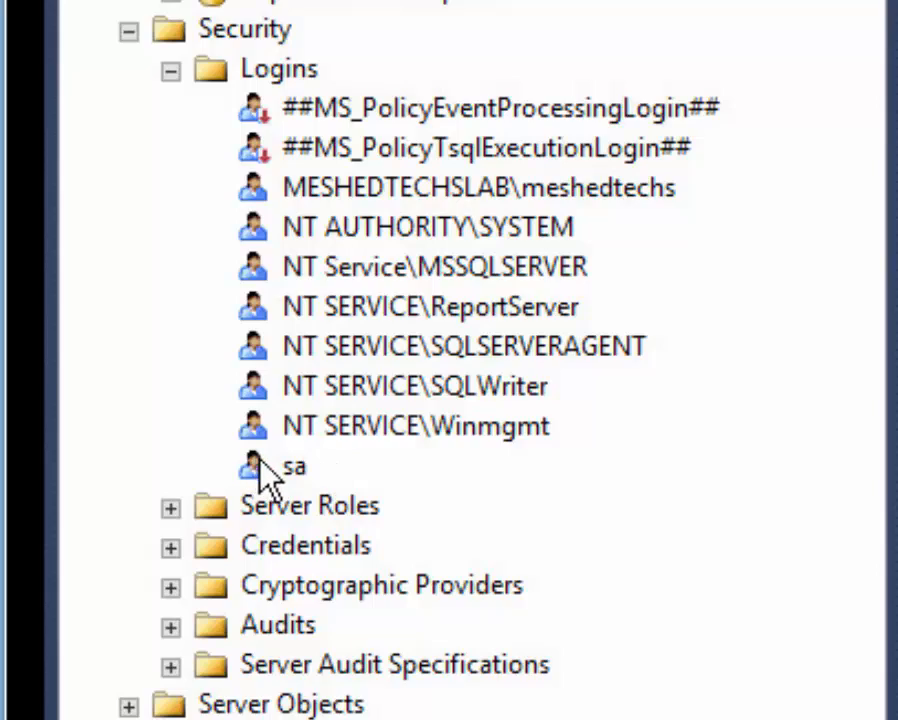
{"action": "right_click", "coordinate": [283, 469]}
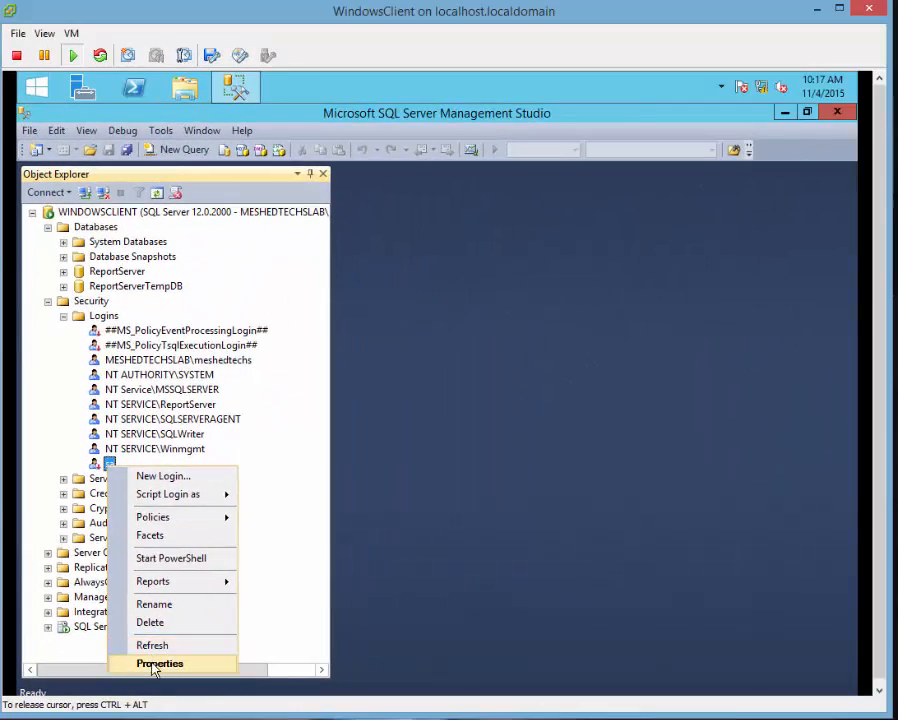
{"action": "left_click", "coordinate": [156, 664]}
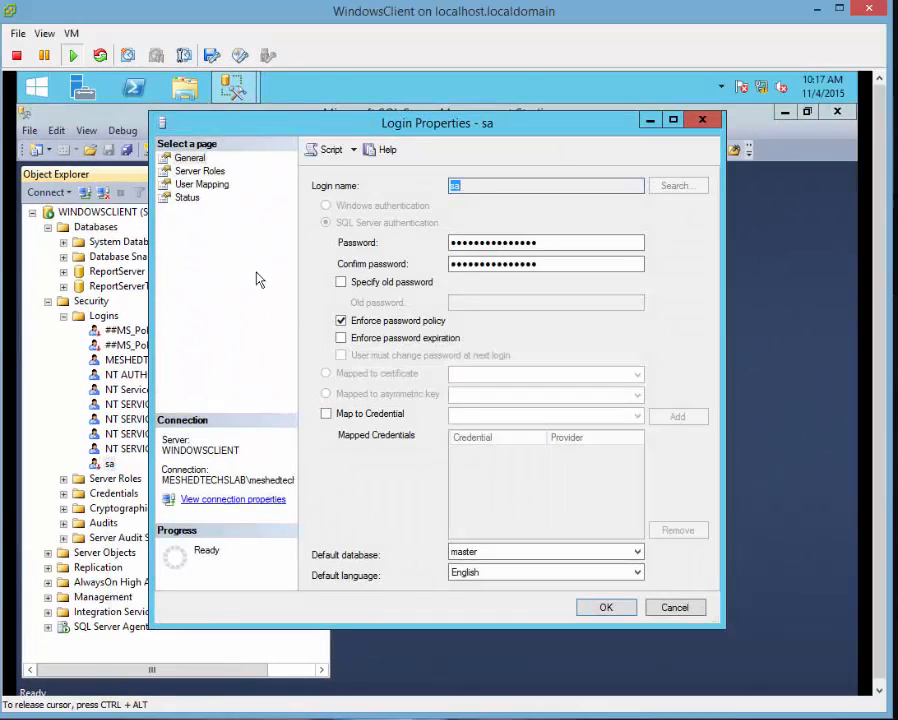
{"action": "left_click", "coordinate": [190, 199]}
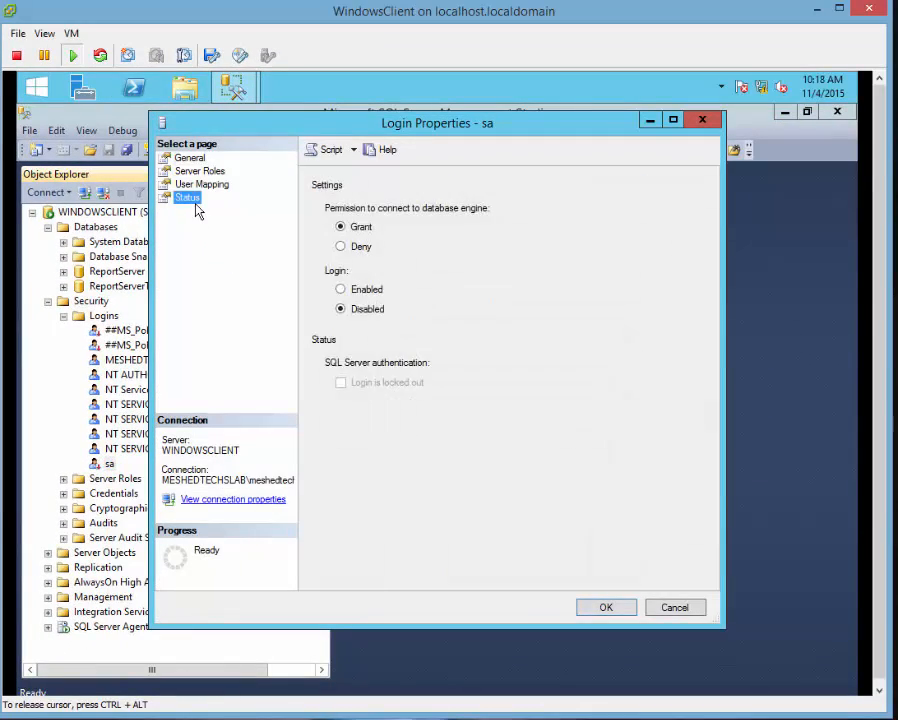
{"action": "left_click", "coordinate": [341, 289]}
{"action": "left_click", "coordinate": [603, 610]}
{"action": "left_click", "coordinate": [140, 451]}
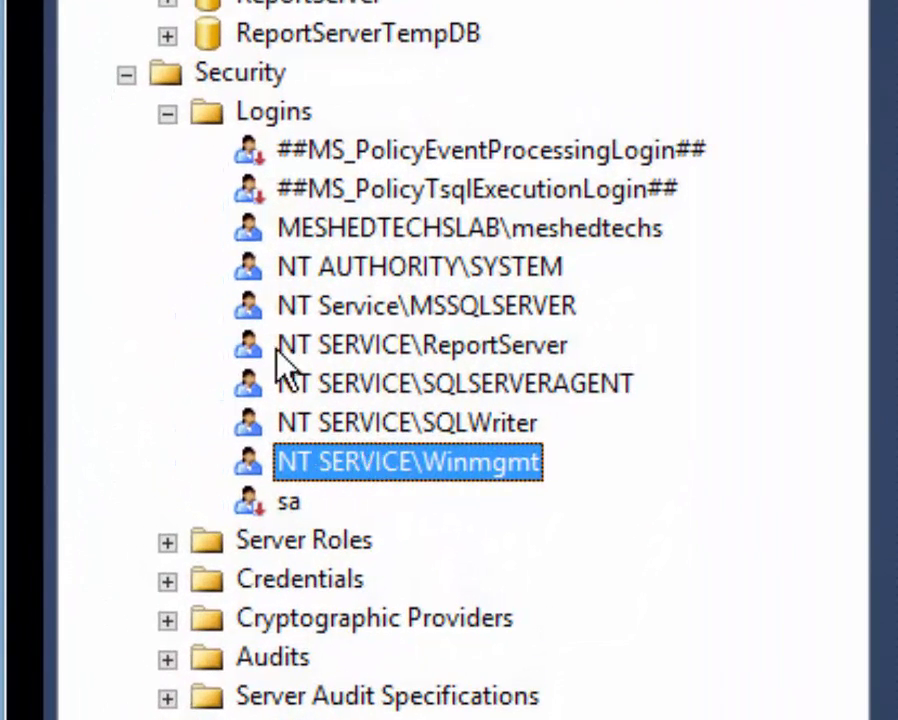
{"action": "left_click", "coordinate": [254, 122]}
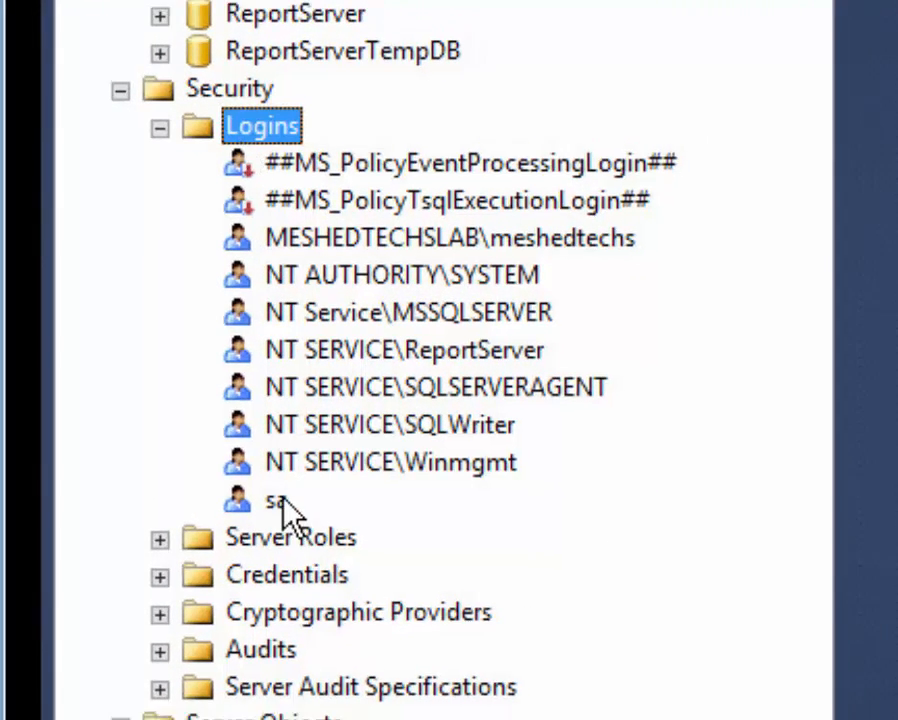
{"action": "left_click", "coordinate": [280, 500]}
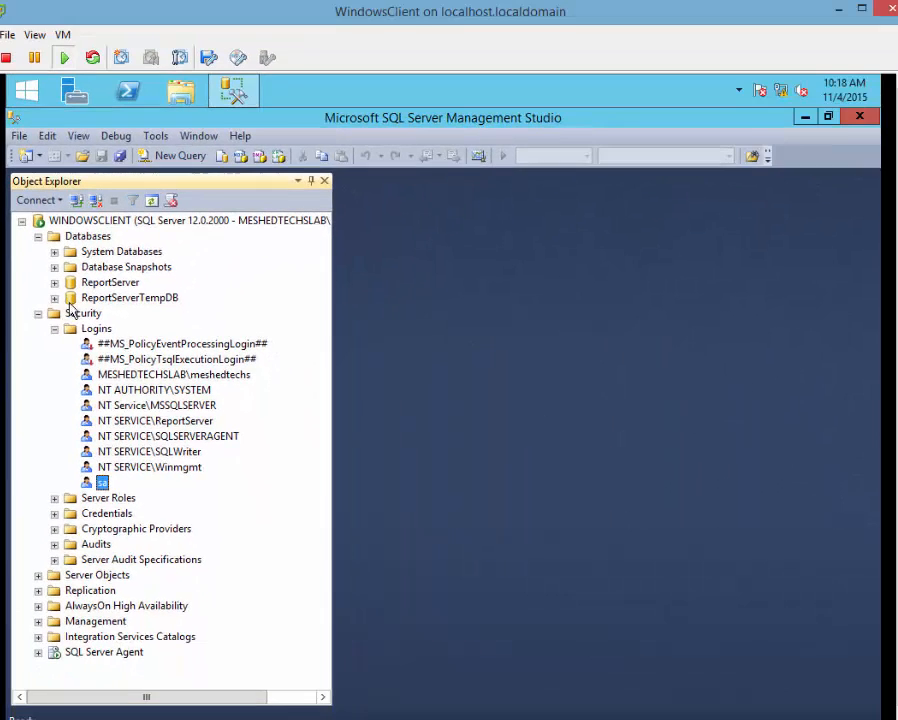
Collapse the tree and create a New Database from the Databases folder named tes.
{"action": "left_click", "coordinate": [38, 314]}
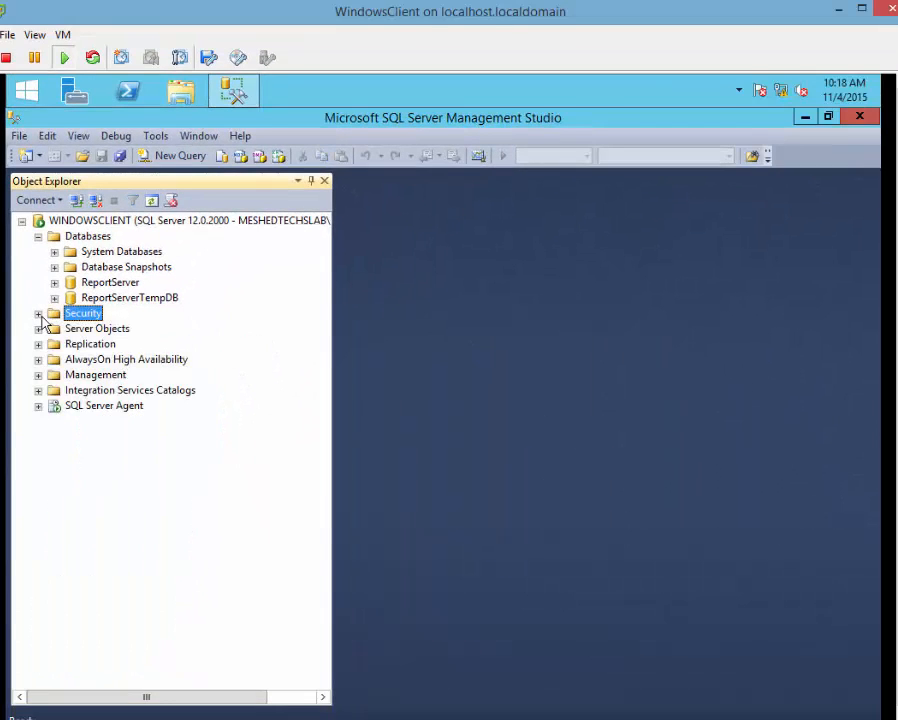
{"action": "left_click", "coordinate": [38, 236]}
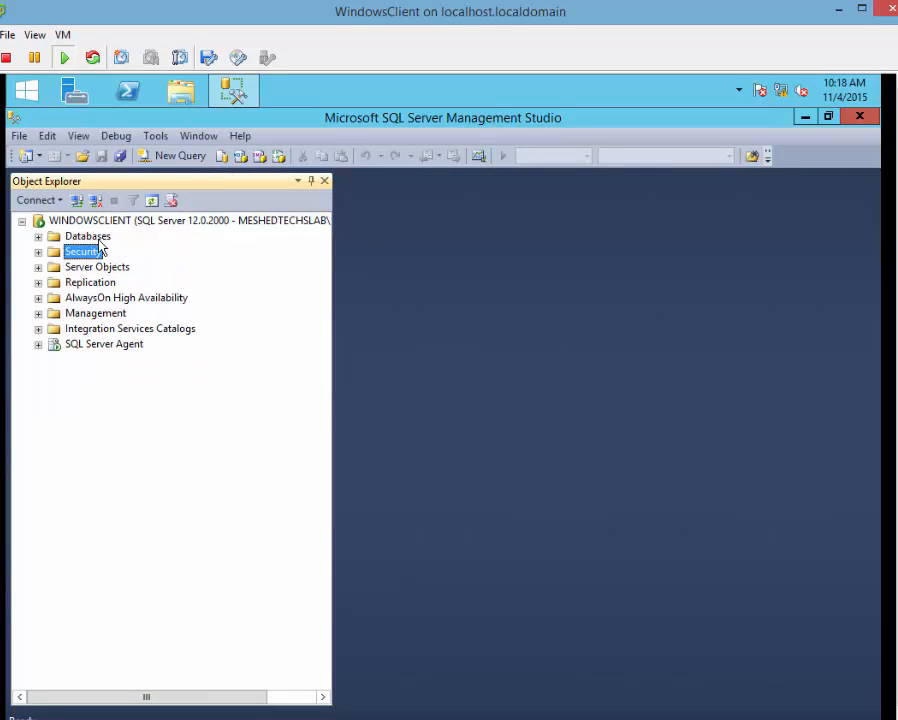
{"action": "left_click", "coordinate": [98, 240]}
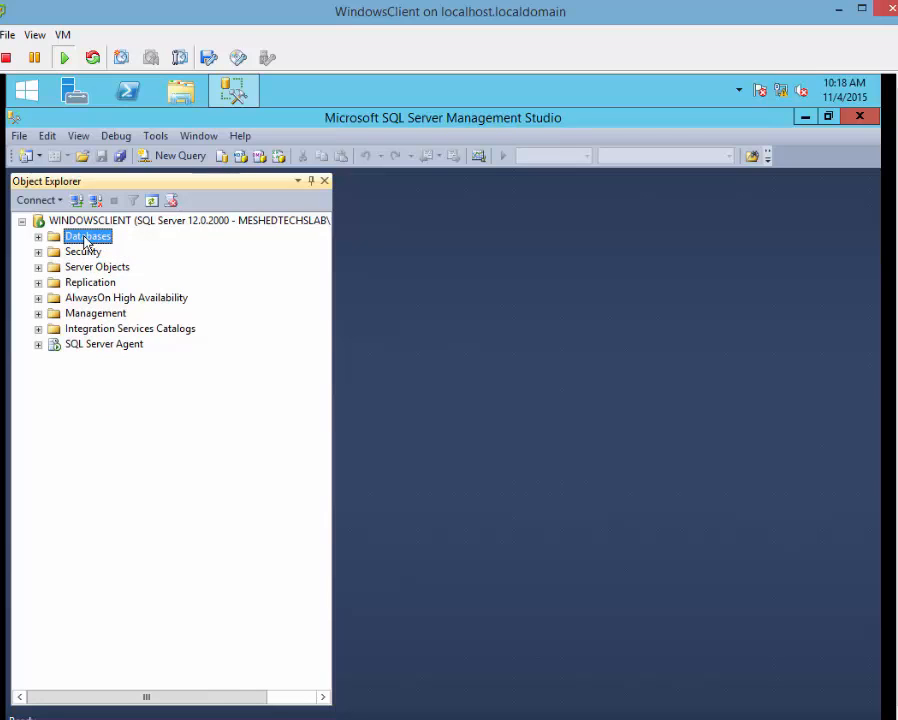
{"action": "right_click", "coordinate": [86, 242]}
{"action": "left_click", "coordinate": [122, 250]}
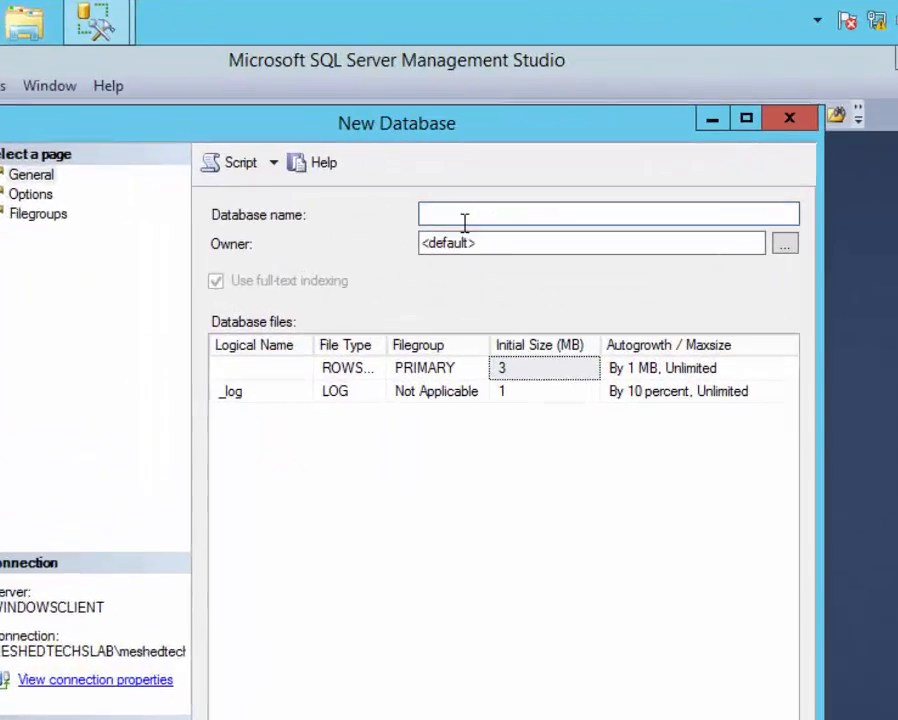
{"action": "type", "text": "tes"}
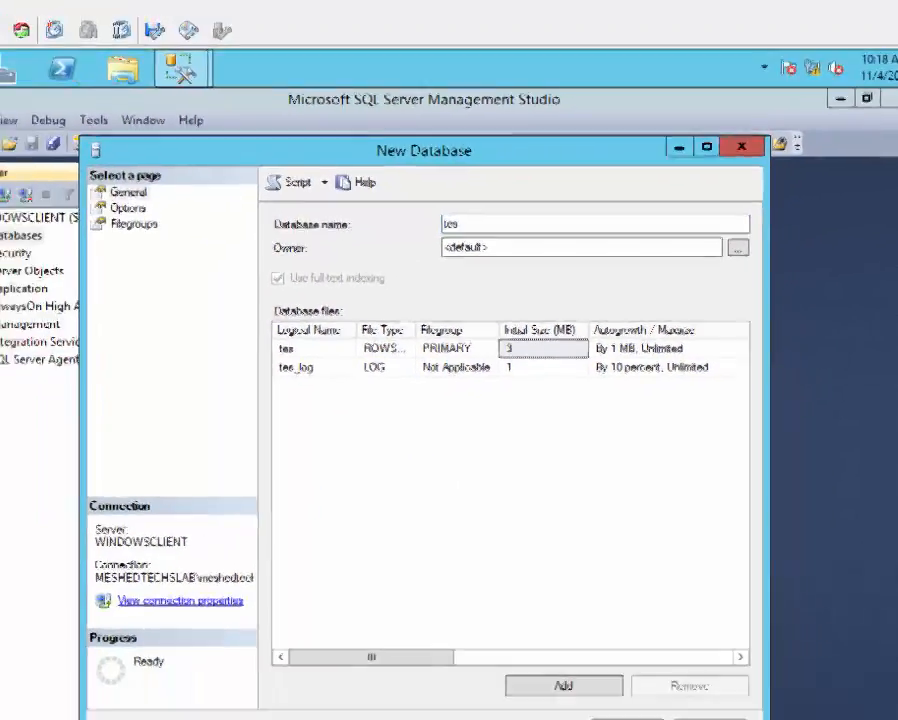
{"action": "key", "text": "Return"}
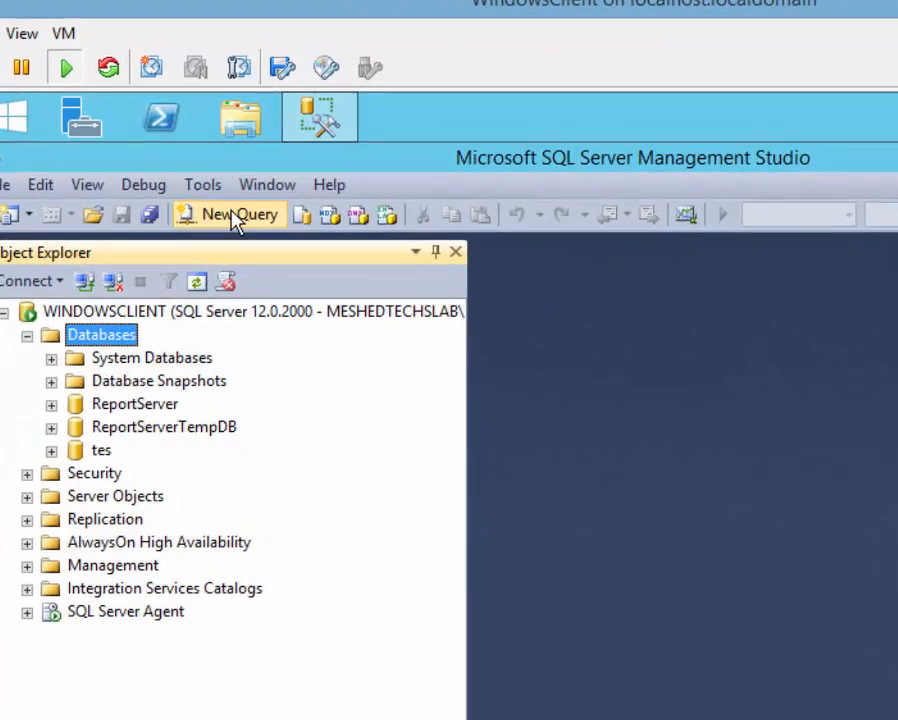
In a new query, write and execute 'create database DevSQL'.
{"action": "left_click", "coordinate": [325, 265]}
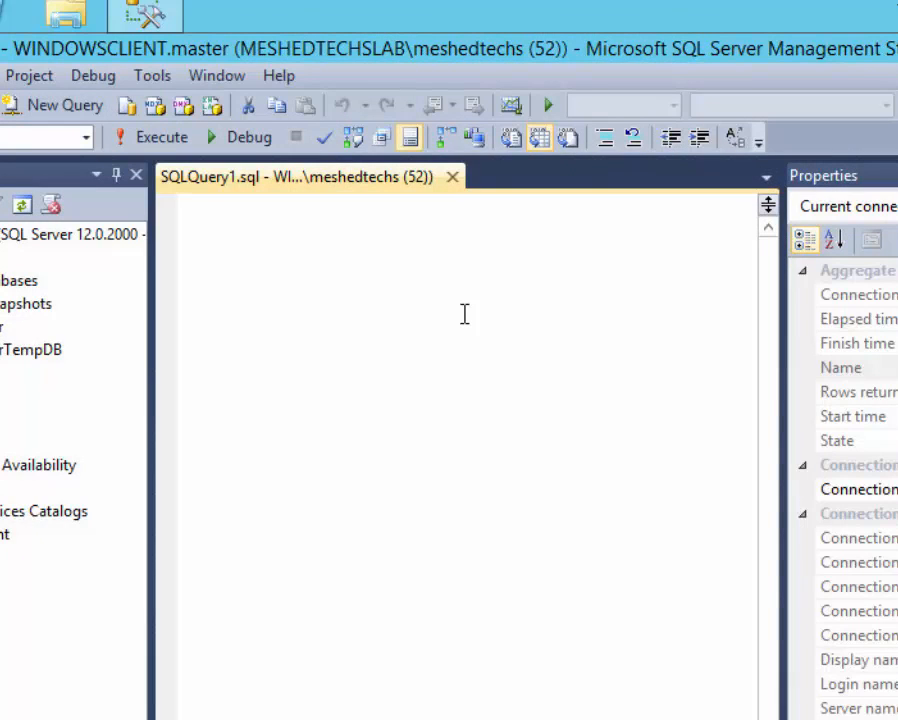
{"action": "type", "text": "Crea"}
{"action": "key", "text": "BackSpace"}
{"action": "key", "text": "BackSpace"}
{"action": "key", "text": "BackSpace"}
{"action": "key", "text": "BackSpace"}
{"action": "type", "text": "care"}
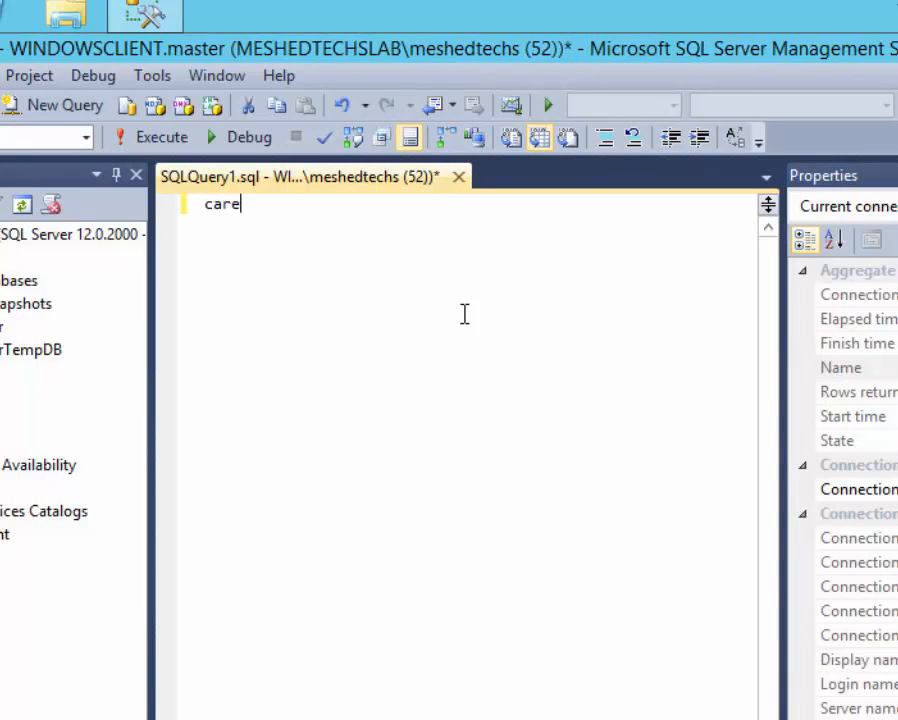
{"action": "key", "text": "BackSpace"}
{"action": "key", "text": "BackSpace"}
{"action": "key", "text": "BackSpace"}
{"action": "key", "text": "BackSpace"}
{"action": "type", "text": "create data"}
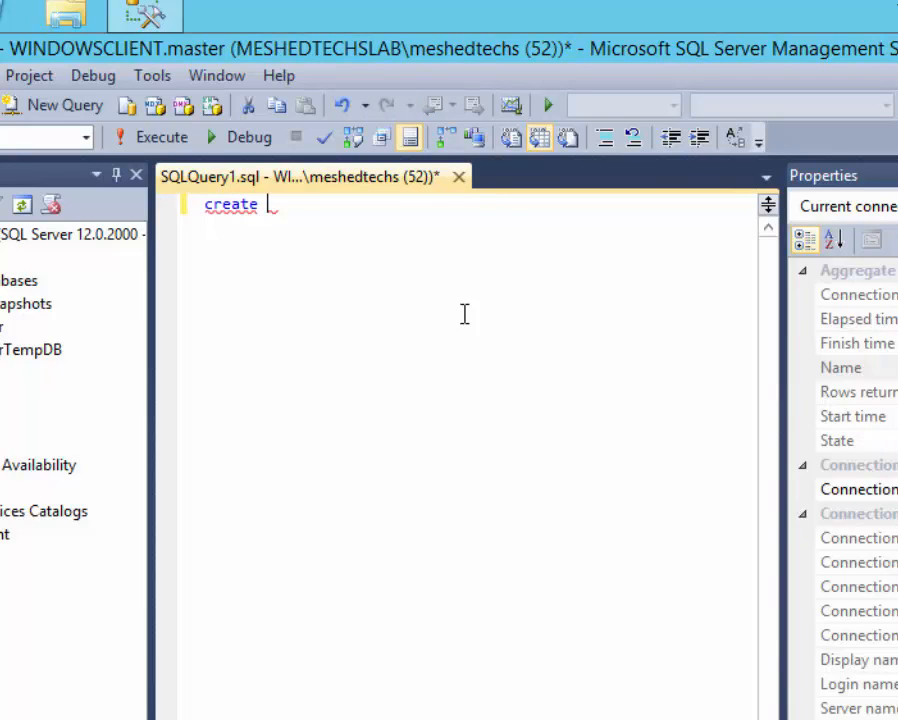
{"action": "type", "text": "base "}
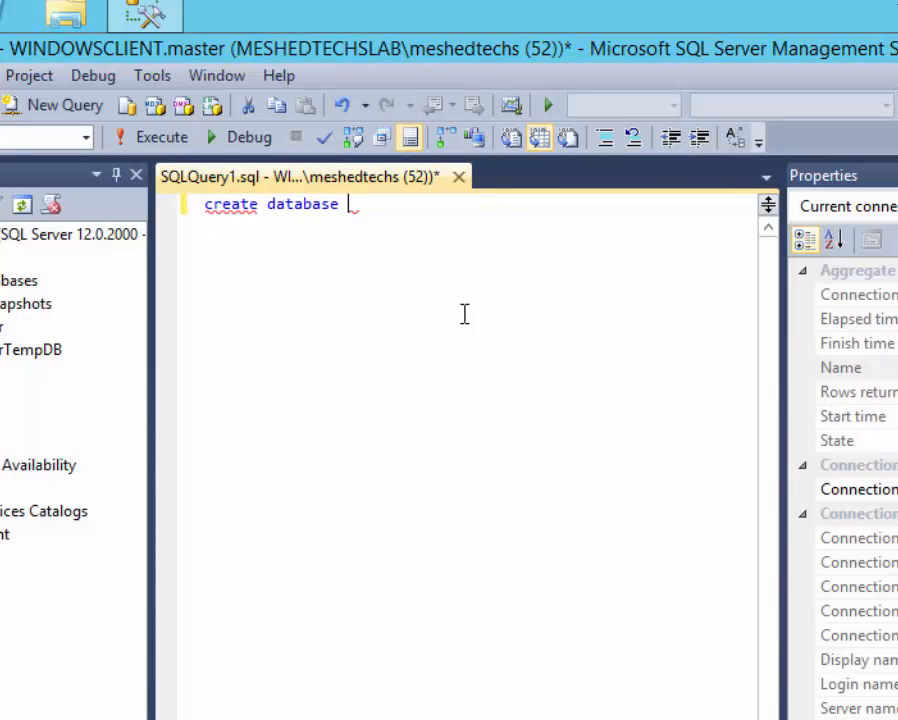
{"action": "type", "text": "D"}
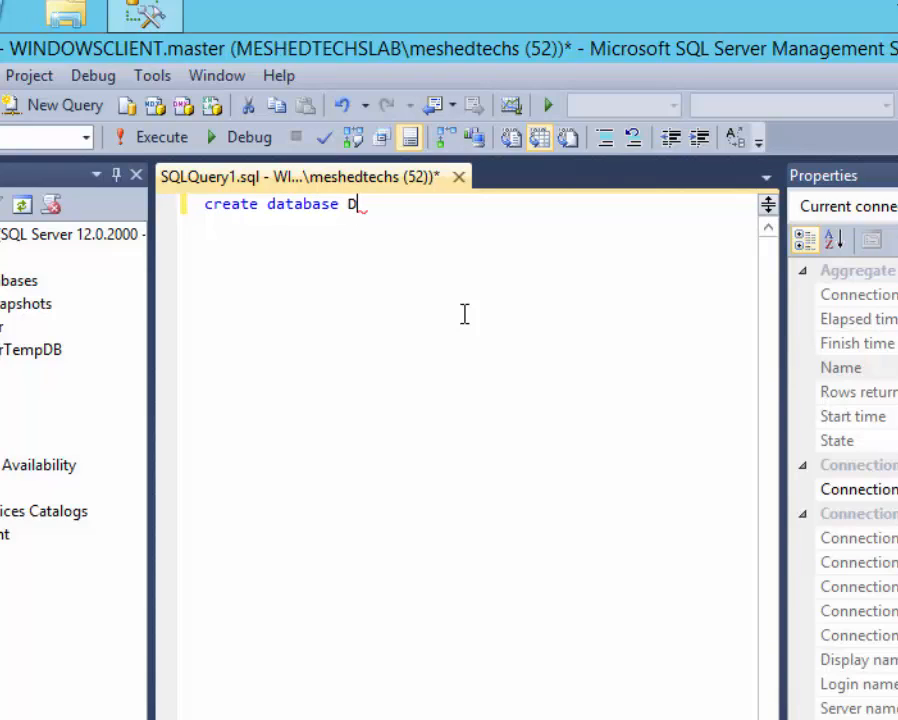
{"action": "type", "text": "ev"}
{"action": "type", "text": "SQL"}
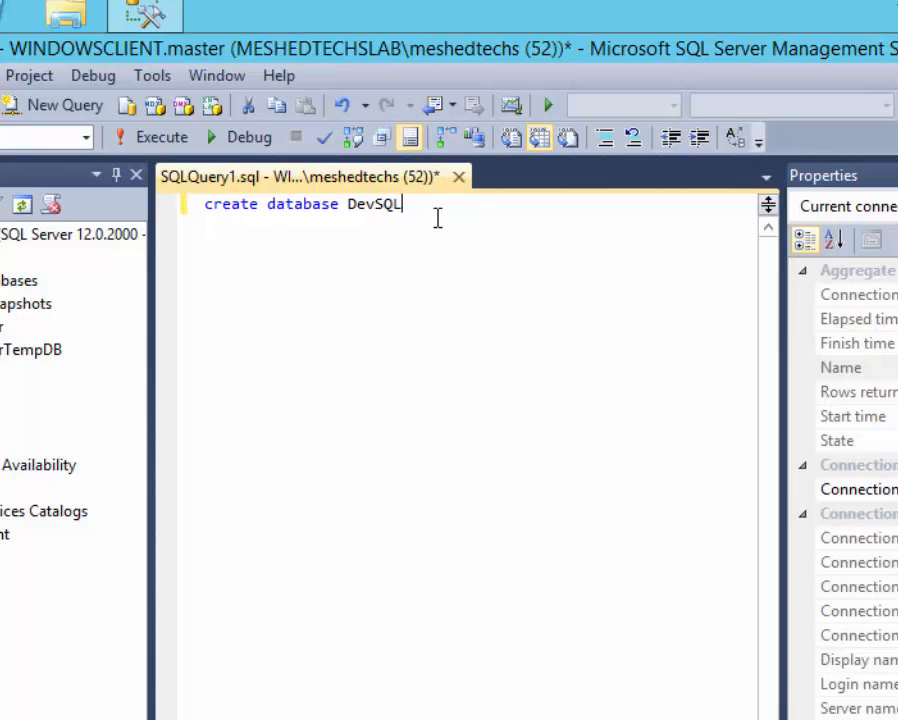
{"action": "left_click_drag", "start_coordinate": [434, 212], "coordinate": [76, 200]}
{"action": "left_click", "coordinate": [158, 138]}
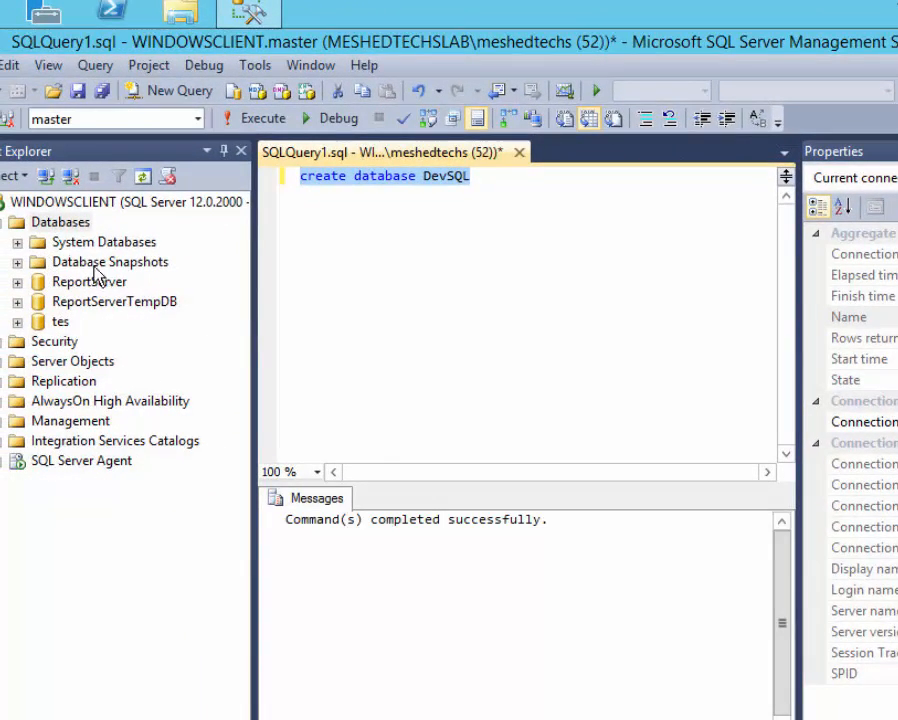
Refresh the Databases folder and select the new DevSQL database.
{"action": "left_click", "coordinate": [62, 222]}
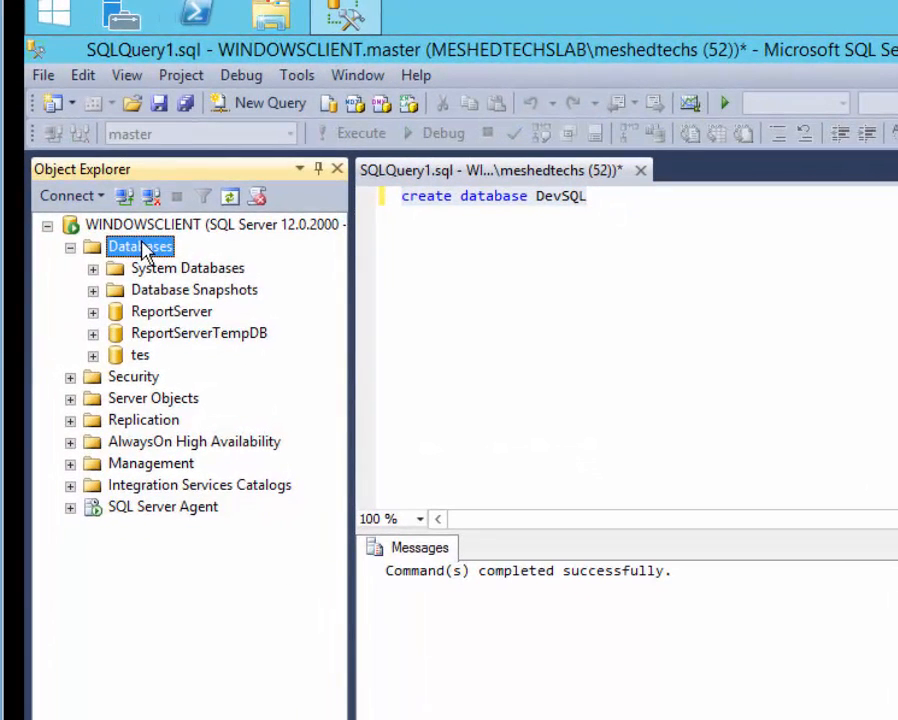
{"action": "key", "text": "F5"}
{"action": "left_click", "coordinate": [142, 316]}
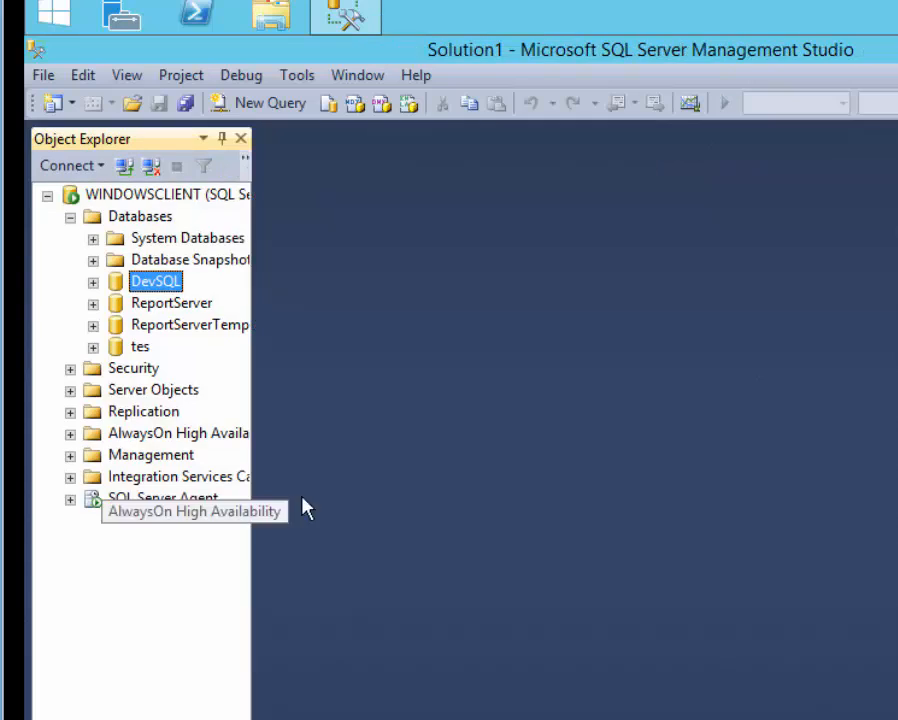
Open a new DevSQL query and run 'CREATE TABLE certifications' on its own.
{"action": "left_click", "coordinate": [256, 104]}
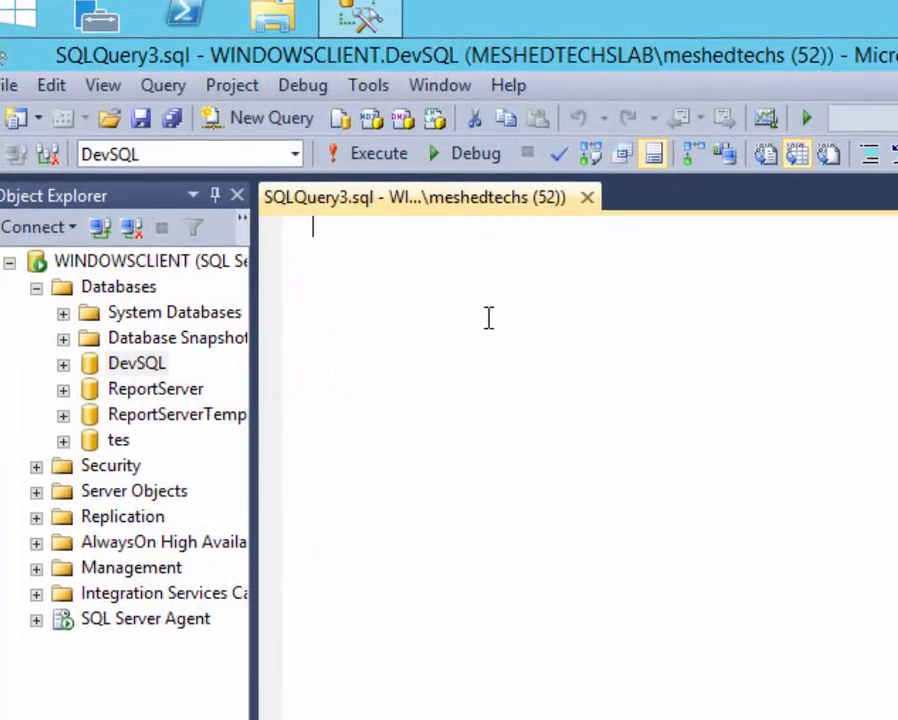
{"action": "type", "text": "CR"}
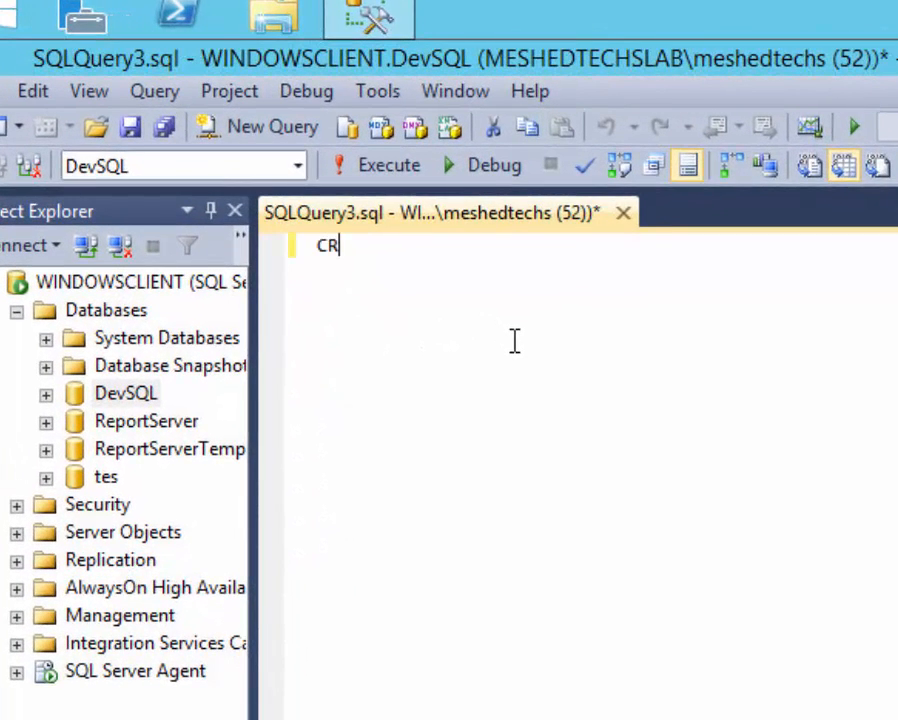
{"action": "type", "text": "EATE "}
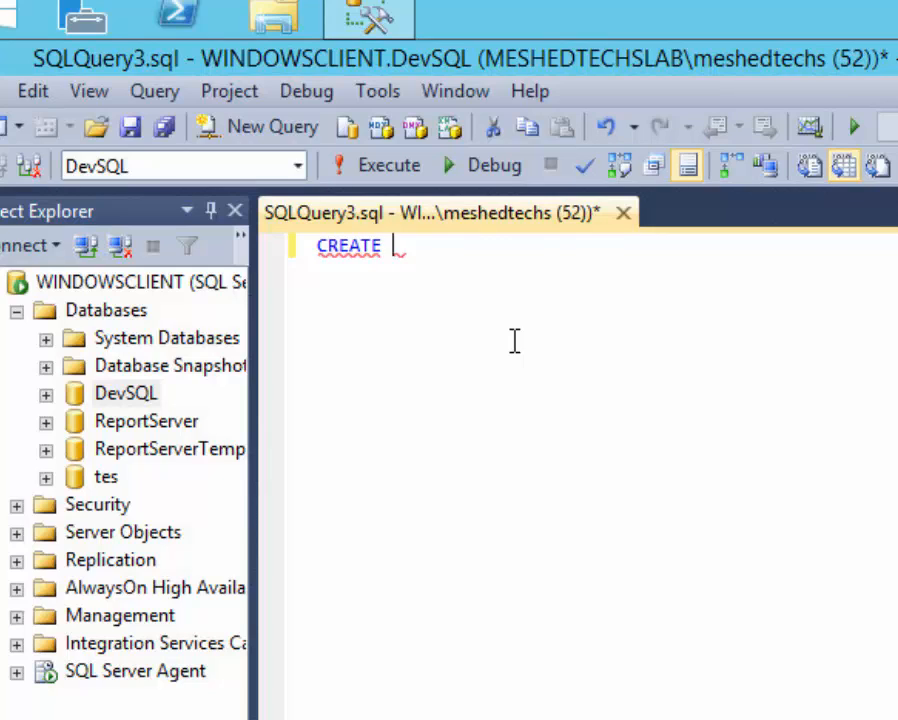
{"action": "type", "text": "TABLE "}
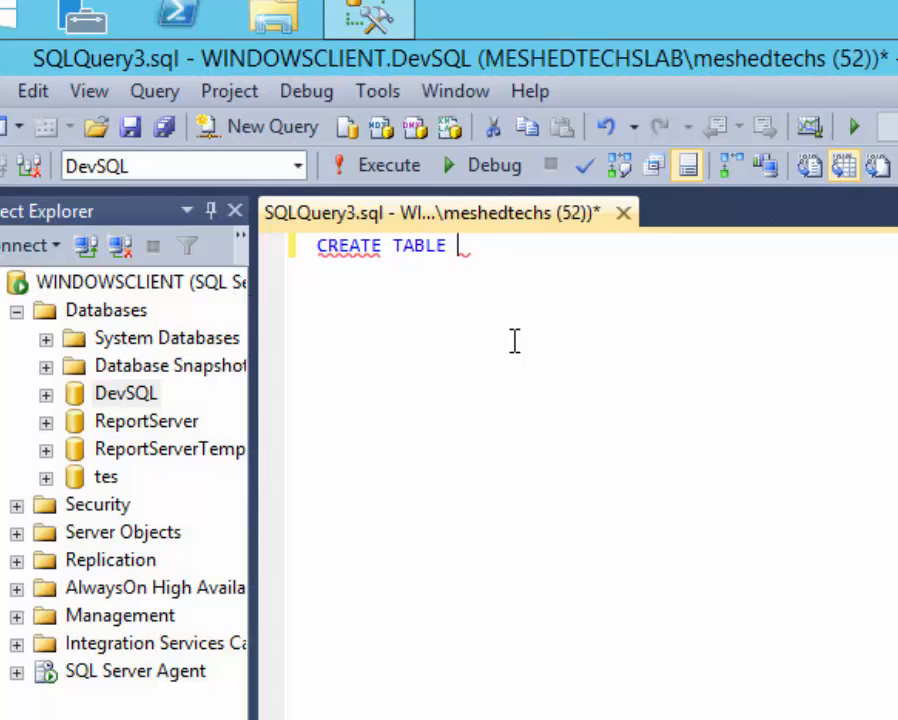
{"action": "type", "text": "certi"}
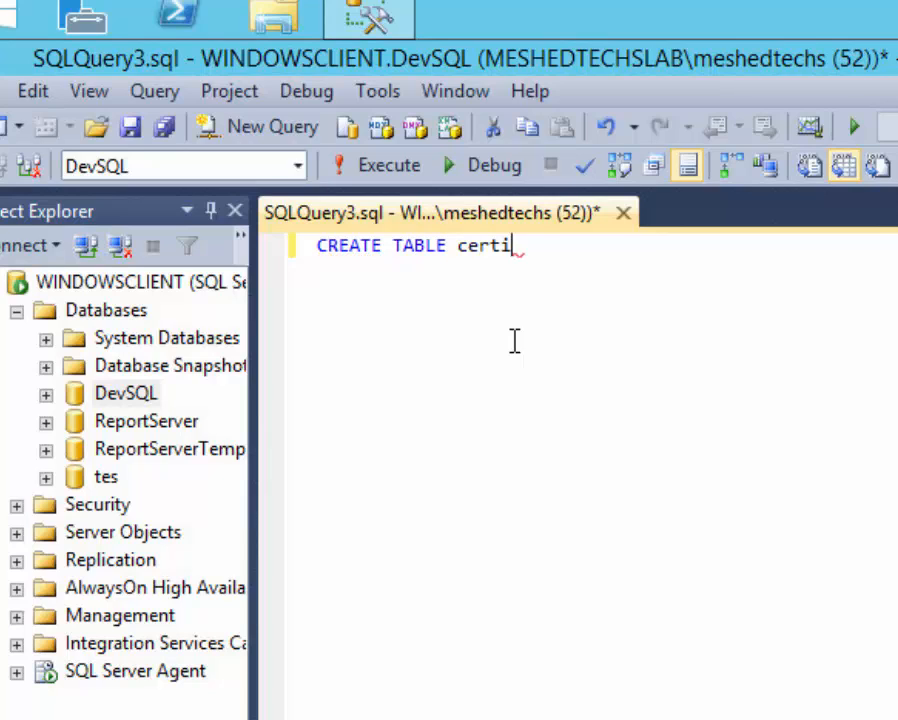
{"action": "type", "text": "ficatio"}
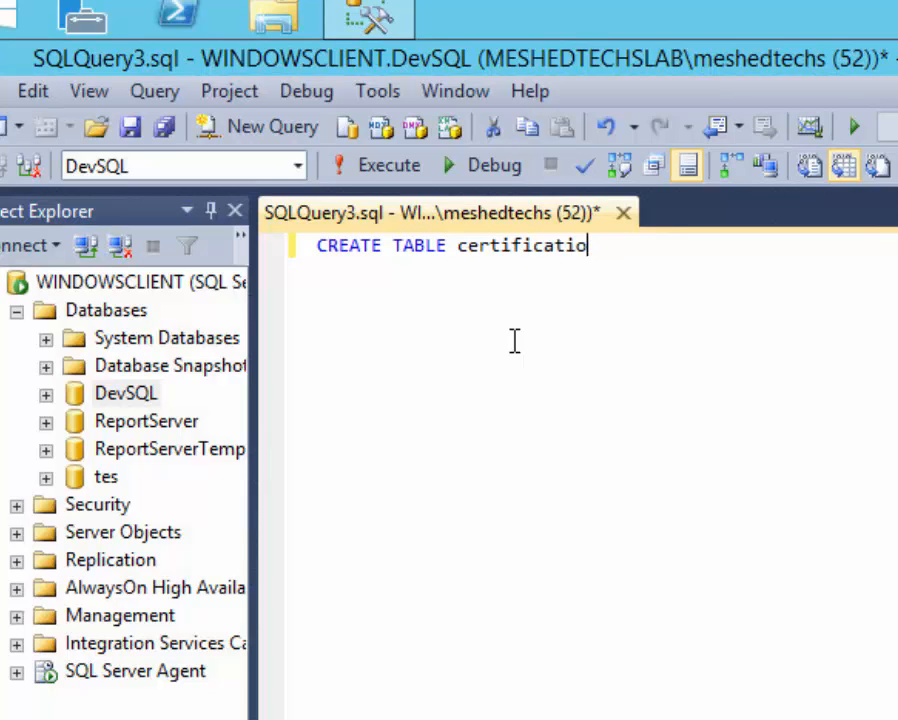
{"action": "key", "text": "BackSpace"}
{"action": "key", "text": "BackSpace"}
{"action": "key", "text": "BackSpace"}
{"action": "key", "text": "BackSpace"}
{"action": "key", "text": "BackSpace"}
{"action": "key", "text": "BackSpace"}
{"action": "key", "text": "BackSpace"}
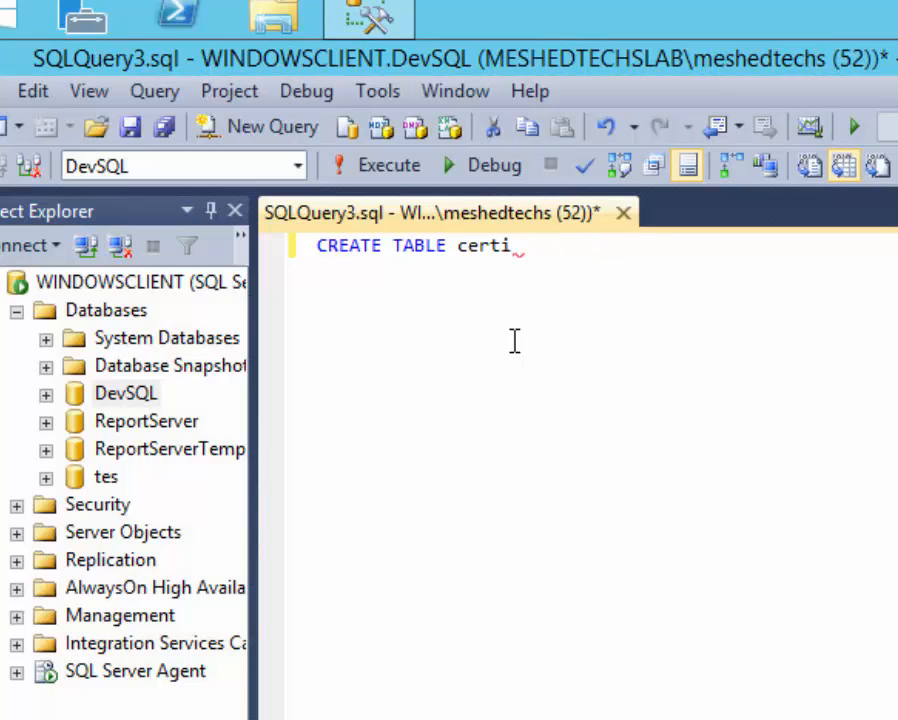
{"action": "type", "text": "fications"}
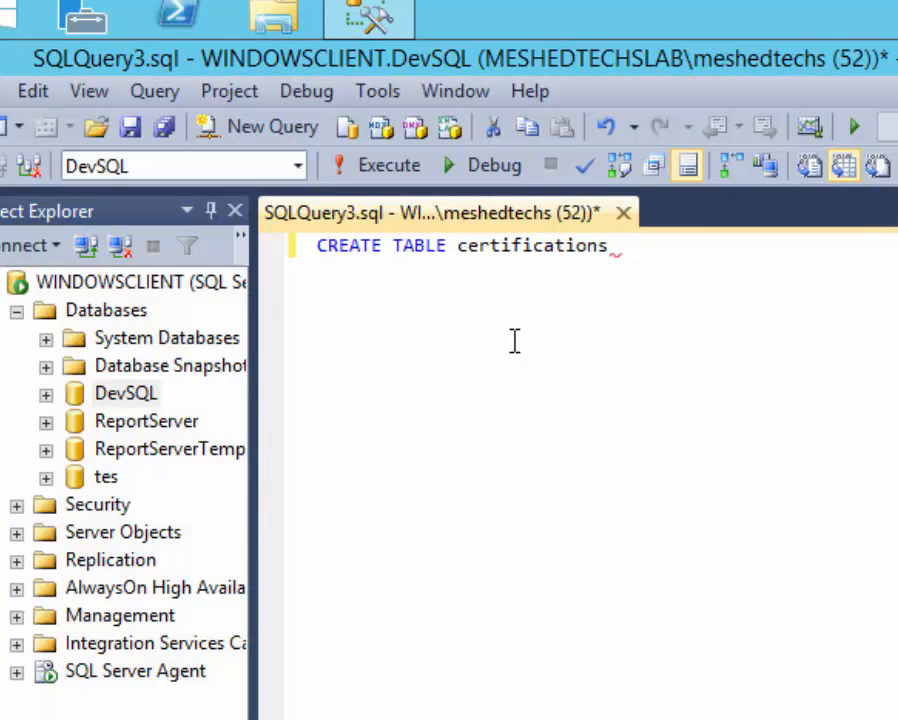
{"action": "left_click_drag", "start_coordinate": [676, 256], "coordinate": [190, 216]}
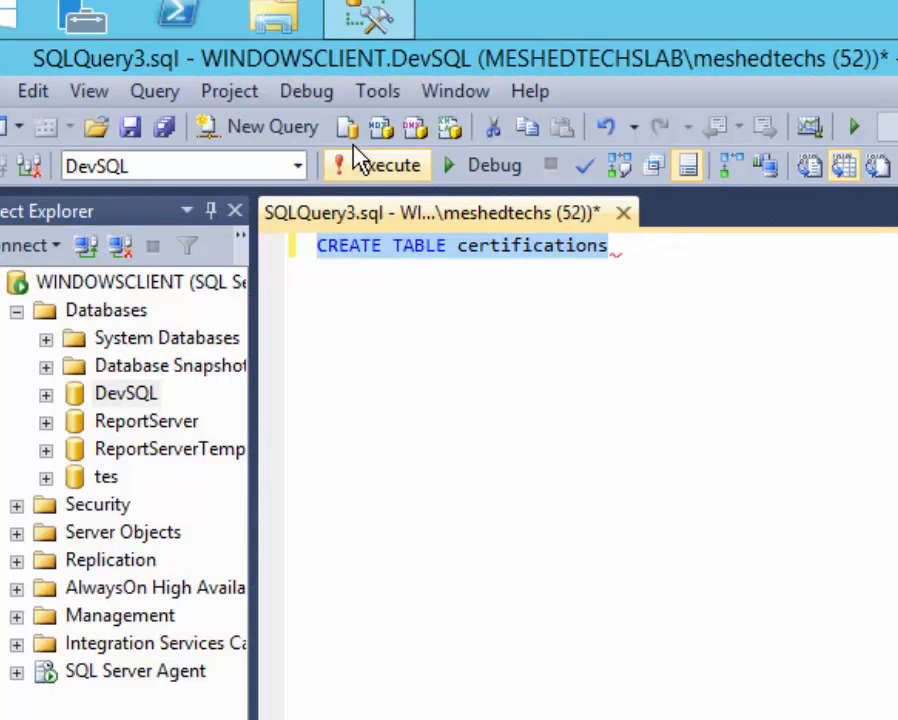
{"action": "left_click", "coordinate": [372, 163]}
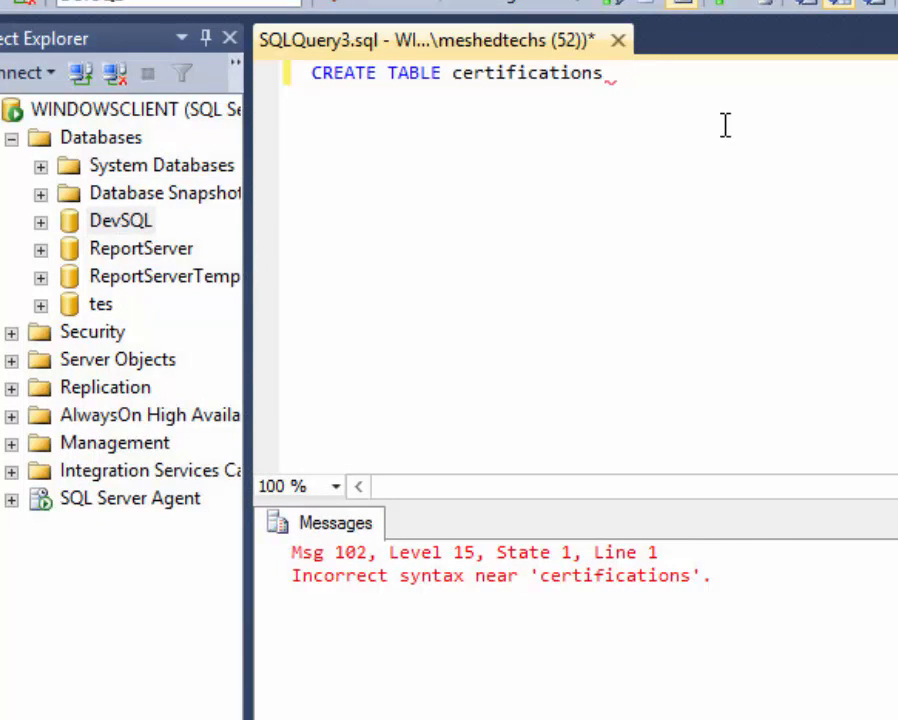
Add empty parentheses and rerun, then keep only the opening parenthesis followed by a new line.
{"action": "key", "text": "Return"}
{"action": "type", "text": "()"}
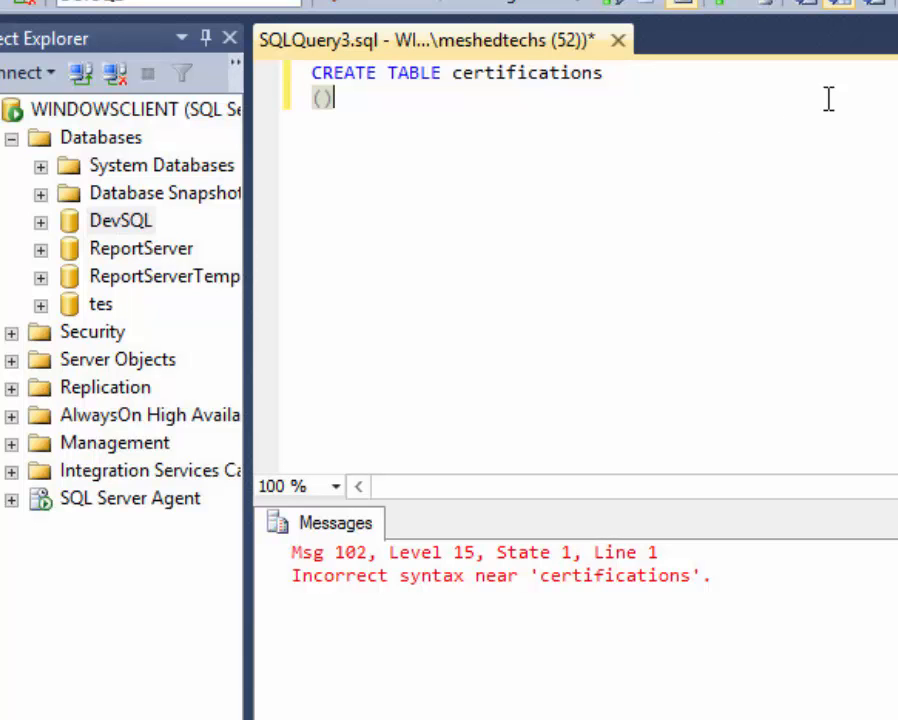
{"action": "key", "text": "ctrl+a"}
{"action": "left_click", "coordinate": [366, 26]}
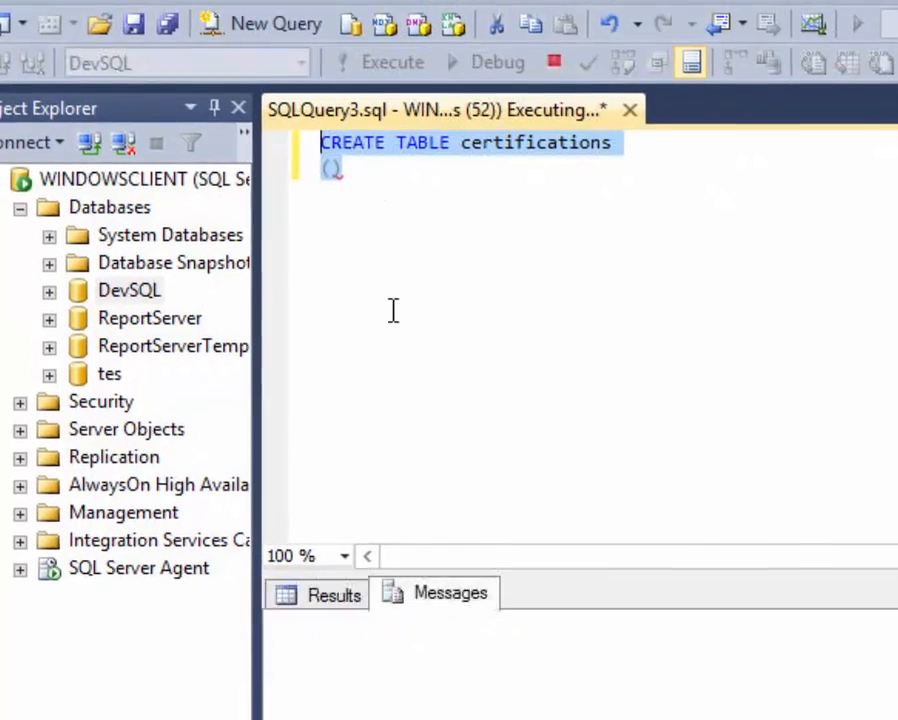
{"action": "left_click", "coordinate": [489, 456]}
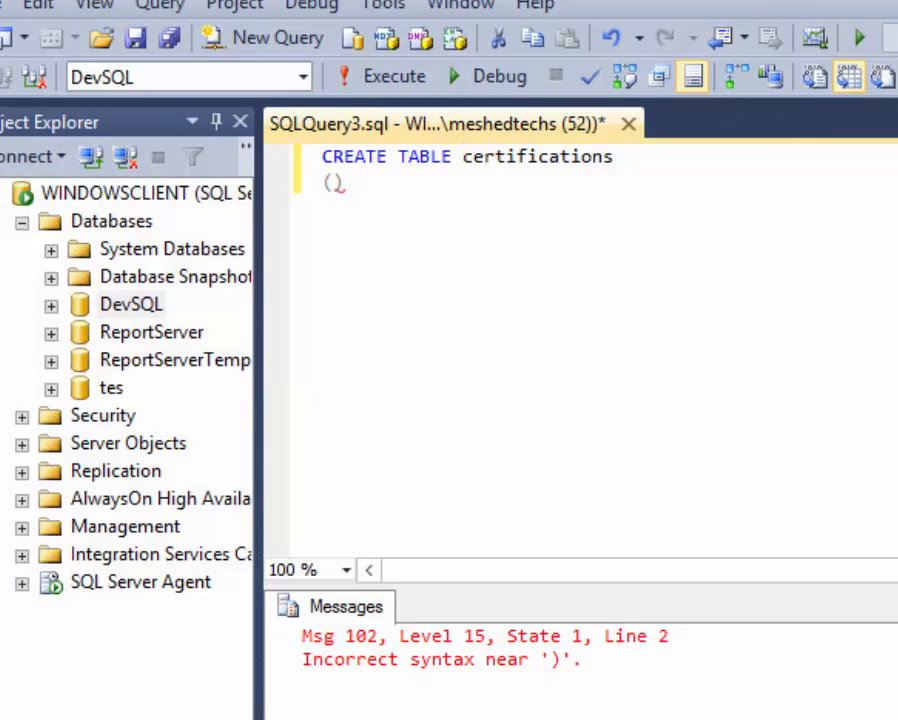
{"action": "key", "text": "BackSpace"}
{"action": "key", "text": "Return"}
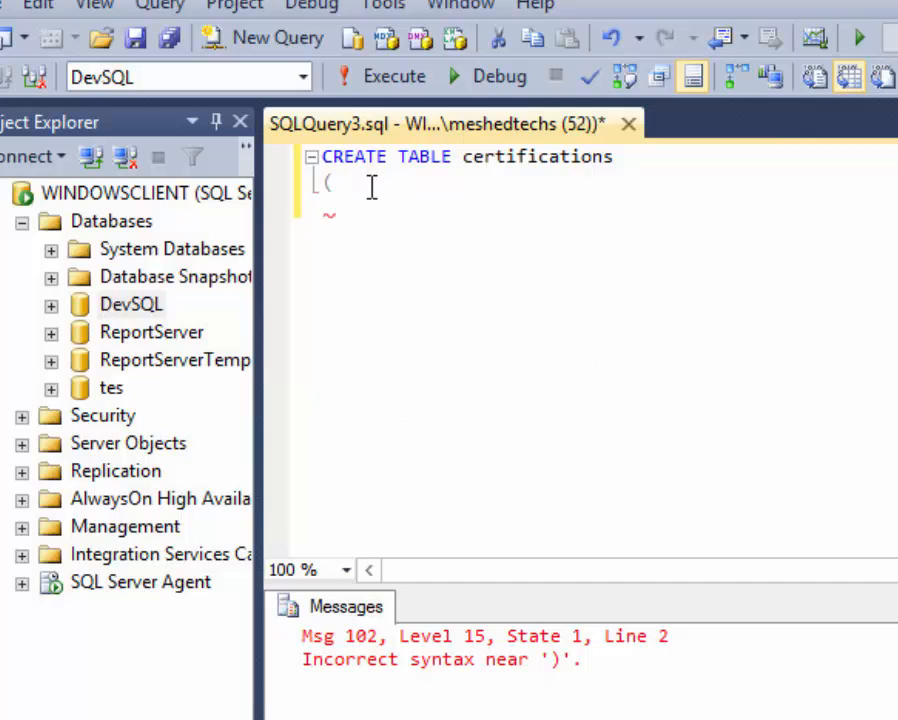
Define NameID varchar(30) and Vendor varchar(30) columns on separate lines.
{"action": "type", "text": "Post"}
{"action": "key", "text": "BackSpace"}
{"action": "key", "text": "BackSpace"}
{"action": "key", "text": "BackSpace"}
{"action": "key", "text": "BackSpace"}
{"action": "type", "text": "Name"}
{"action": "type", "text": "ID "}
{"action": "type", "text": "("}
{"action": "type", "text": "va"}
{"action": "key", "text": "BackSpace"}
{"action": "key", "text": "BackSpace"}
{"action": "key", "text": "BackSpace"}
{"action": "type", "text": "varchar"}
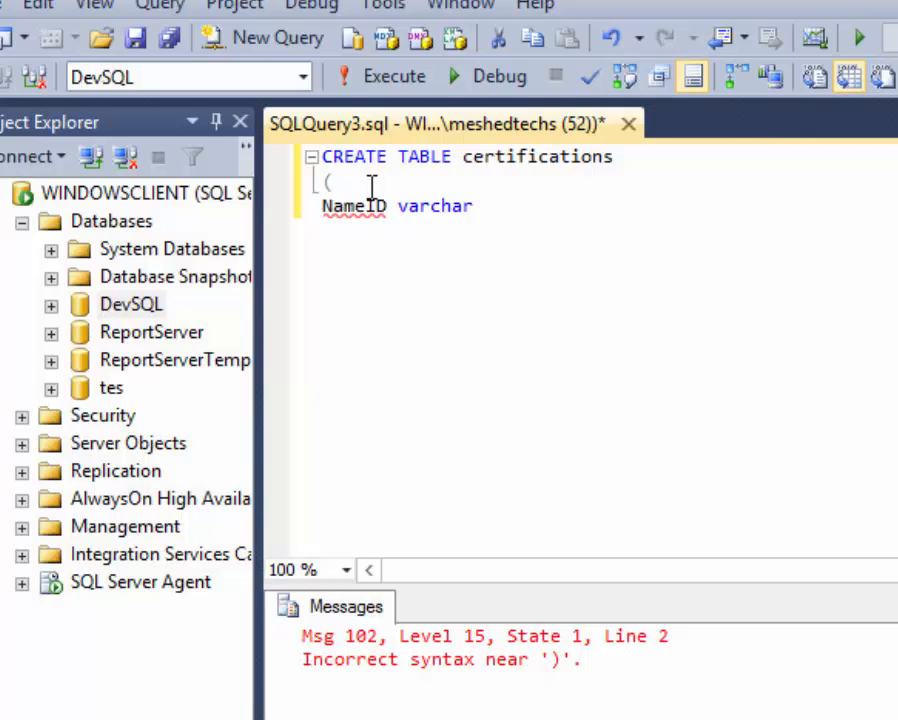
{"action": "key", "text": "BackSpace"}
{"action": "type", "text": "(30)"}
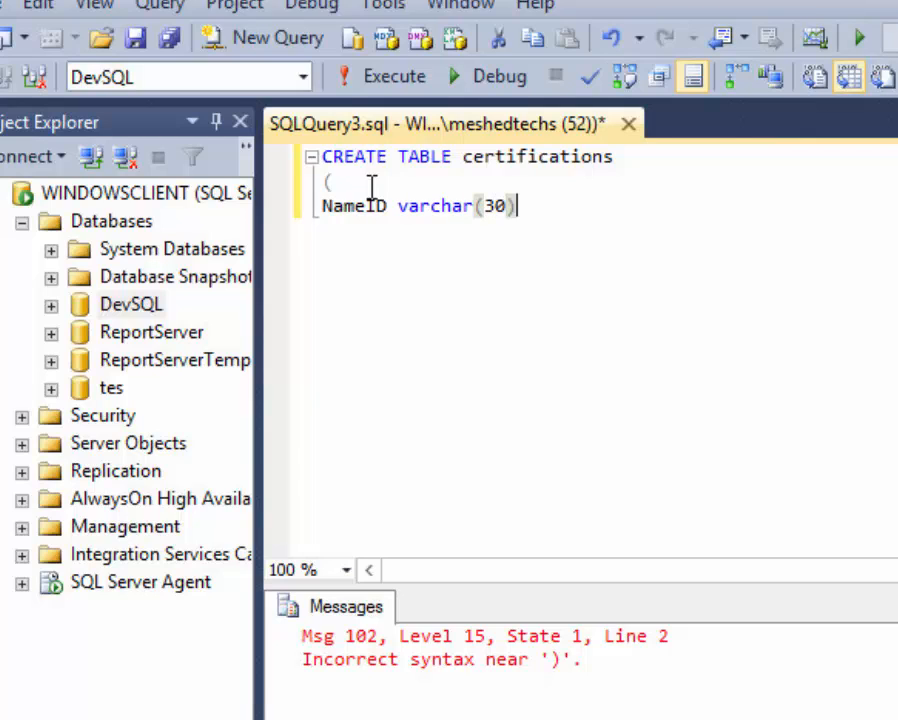
{"action": "key", "text": "Return"}
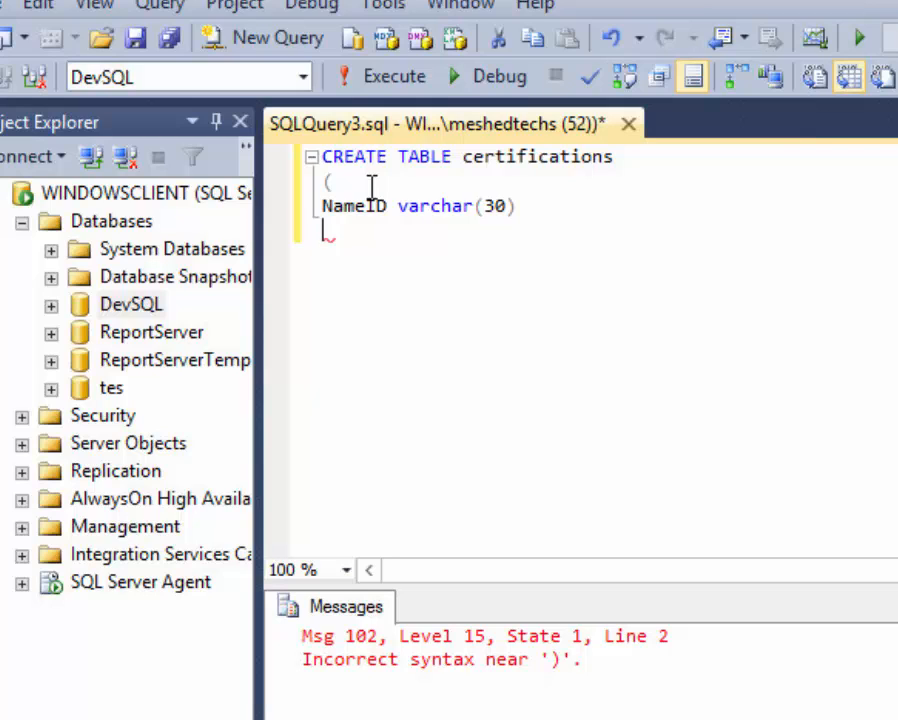
{"action": "type", "text": "CPom"}
{"action": "key", "text": "BackSpace"}
{"action": "key", "text": "BackSpace"}
{"action": "key", "text": "BackSpace"}
{"action": "key", "text": "BackSpace"}
{"action": "type", "text": "Ve"}
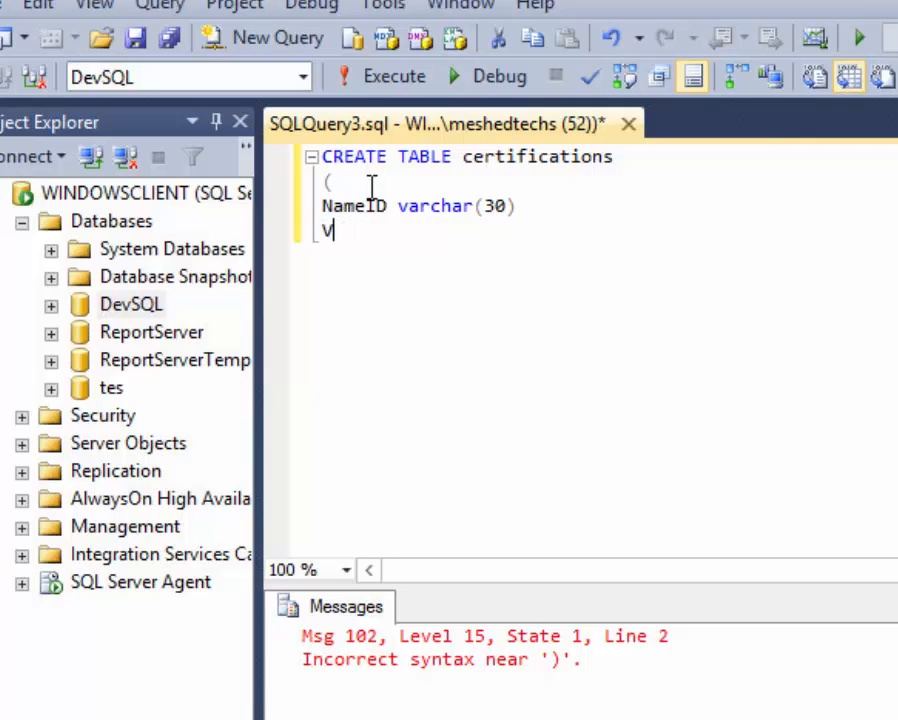
{"action": "key", "text": "BackSpace"}
{"action": "key", "text": "BackSpace"}
{"action": "type", "text": "Vendor varcar"}
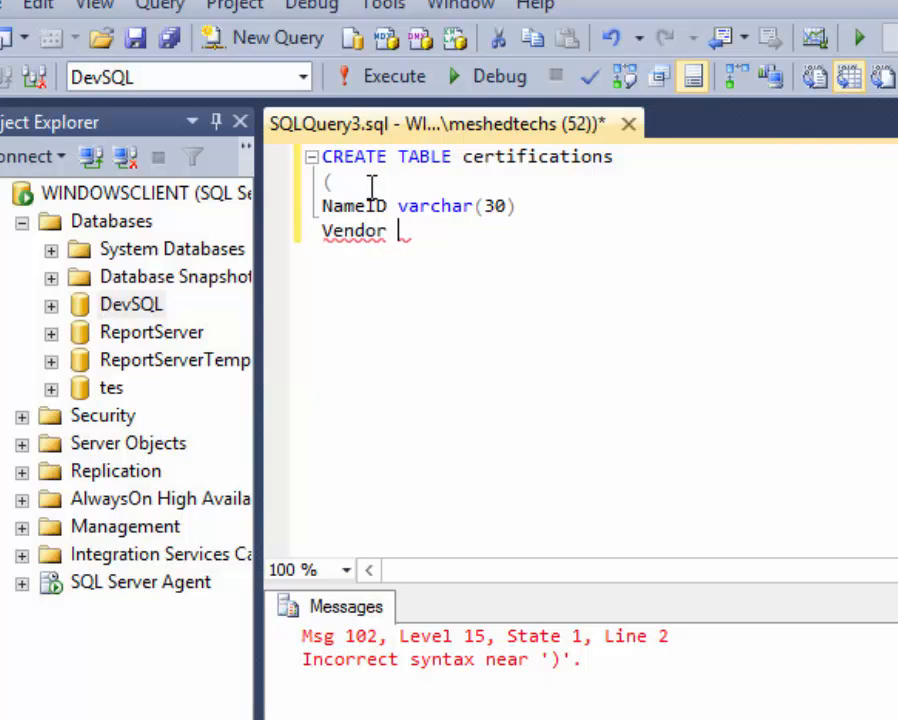
{"action": "key", "text": "BackSpace"}
{"action": "key", "text": "BackSpace"}
{"action": "type", "text": "h"}
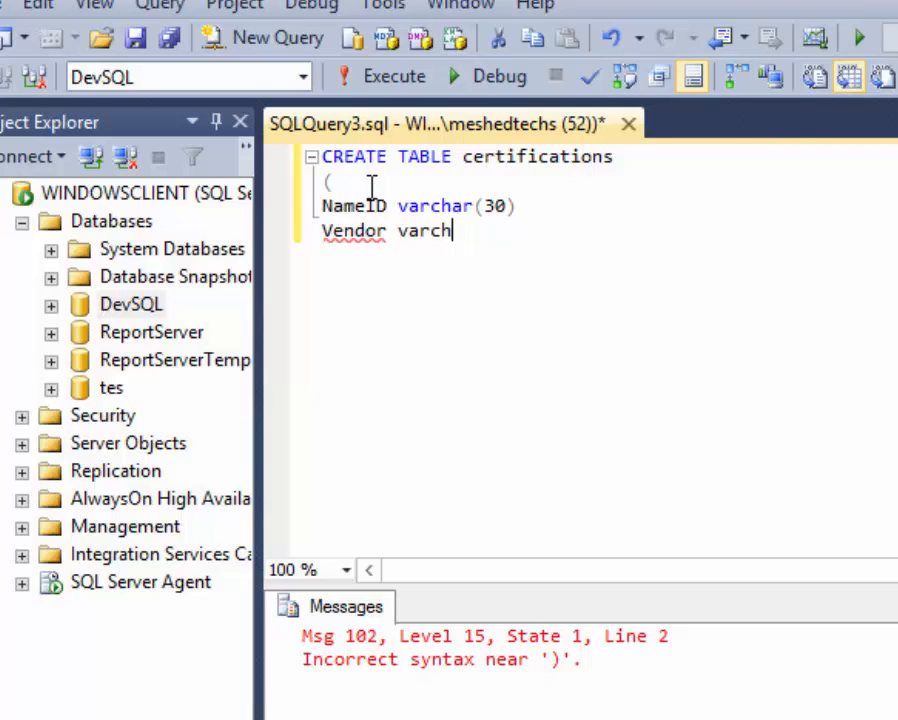
{"action": "type", "text": "ar(30)"}
{"action": "key", "text": "Return"}
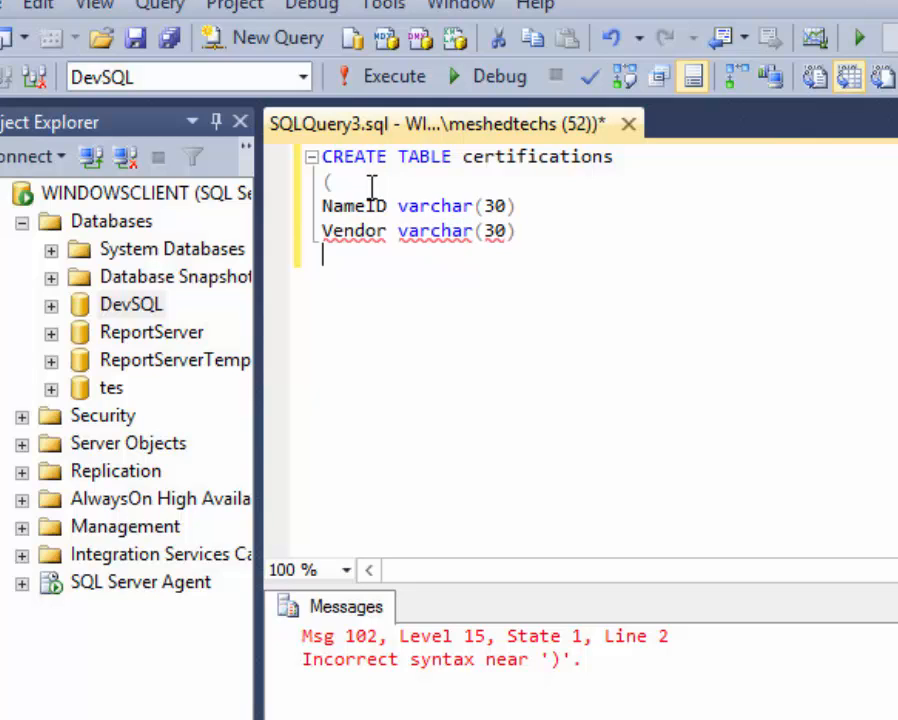
Add Cost varchar(30), close the statement with ');' and run it, which errors near Vendor.
{"action": "type", "text": "Cost va"}
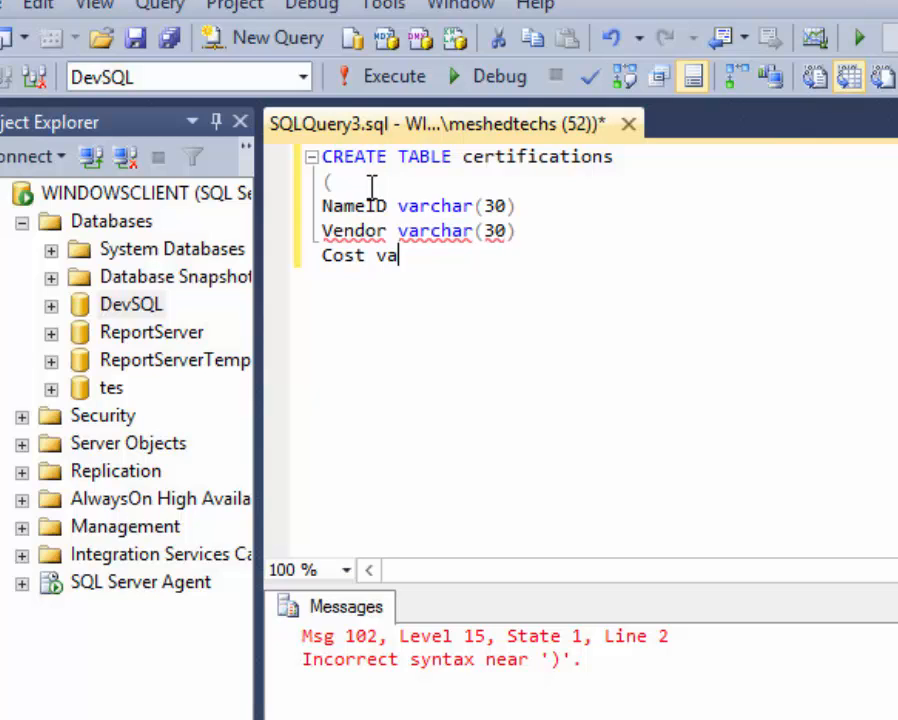
{"action": "type", "text": "rchar"}
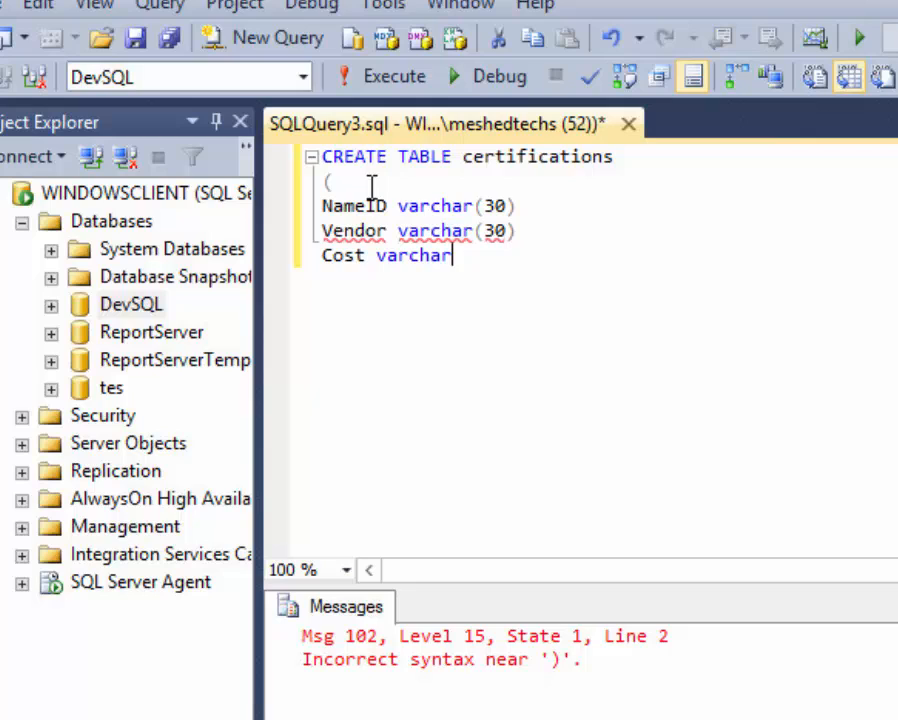
{"action": "type", "text": "(3)"}
{"action": "key", "text": "BackSpace"}
{"action": "type", "text": "0)"}
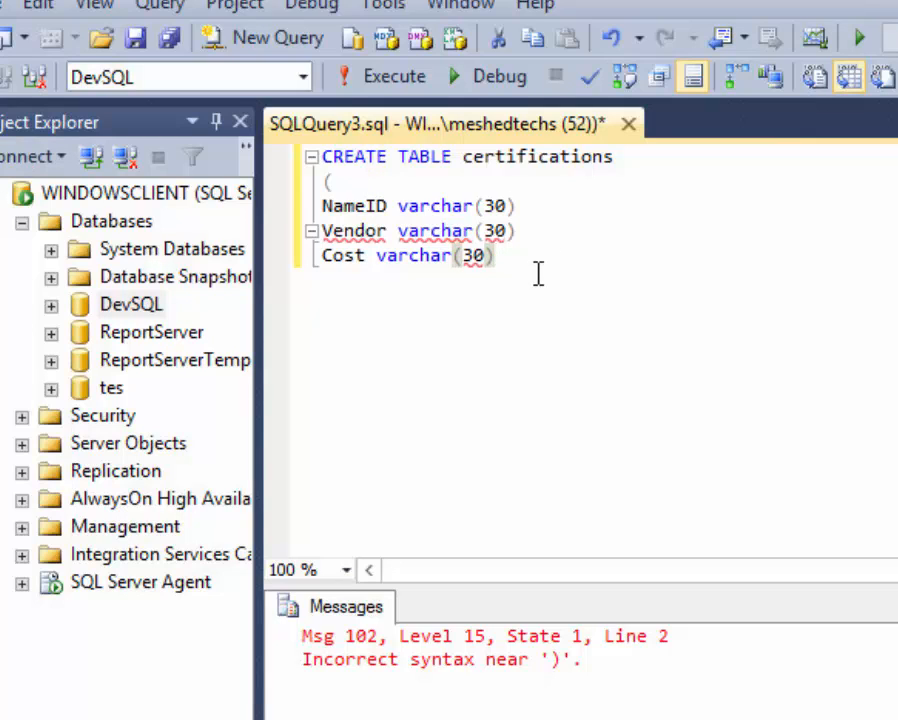
{"action": "key", "text": "Return"}
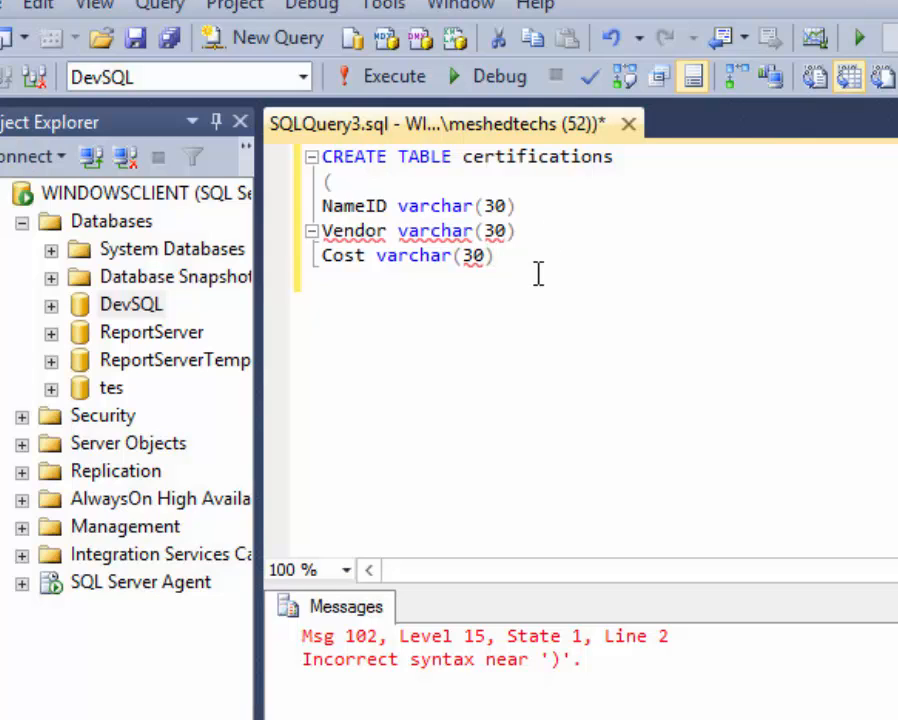
{"action": "type", "text": ")"}
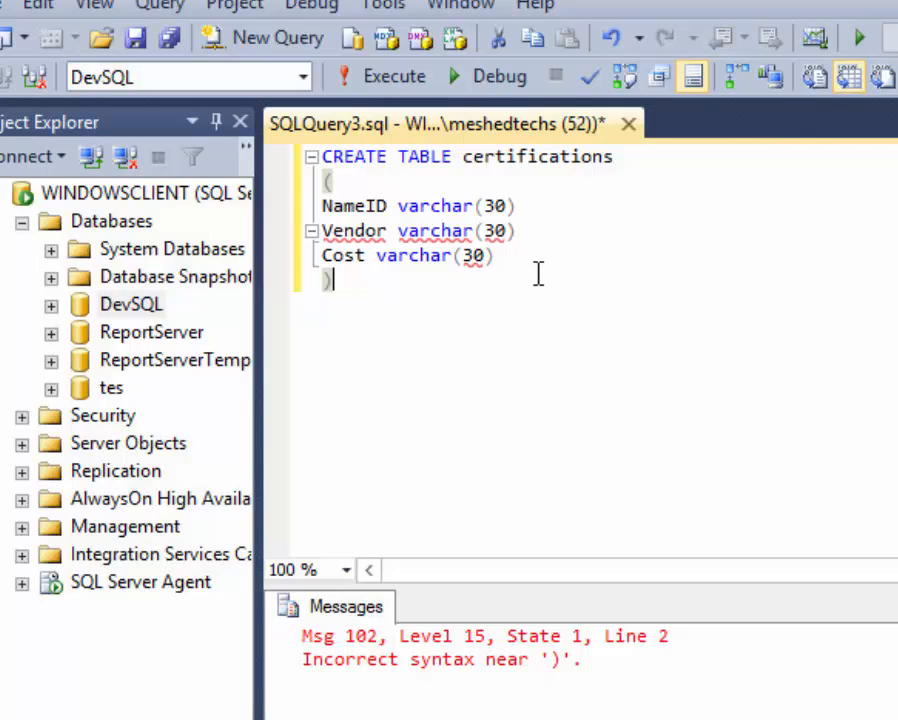
{"action": "type", "text": ";"}
{"action": "key", "text": "BackSpace"}
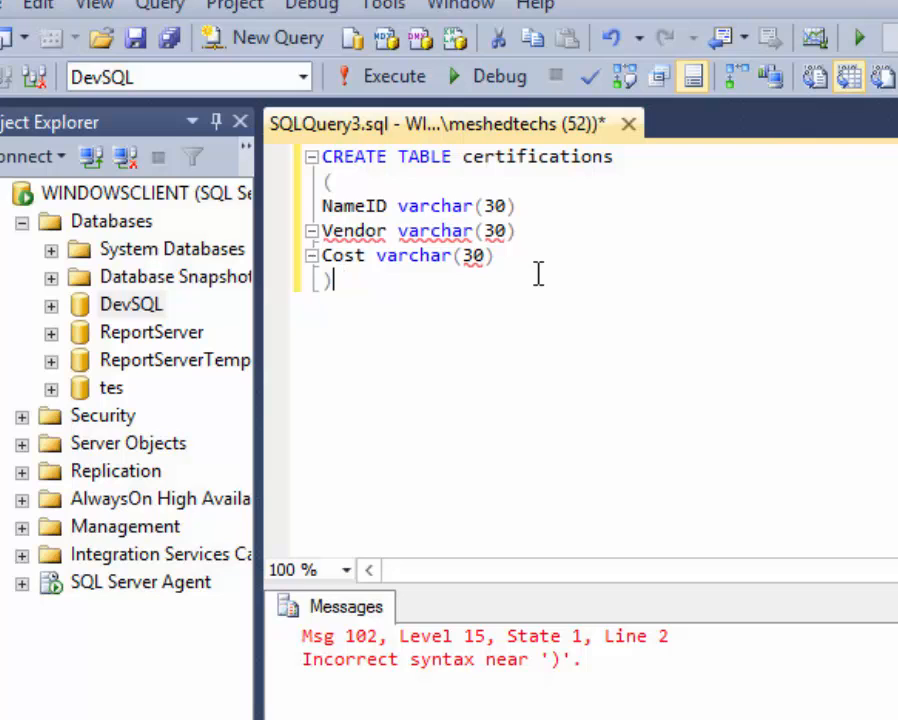
{"action": "type", "text": ";"}
{"action": "key", "text": "ctrl+a"}
{"action": "left_click", "coordinate": [372, 78]}
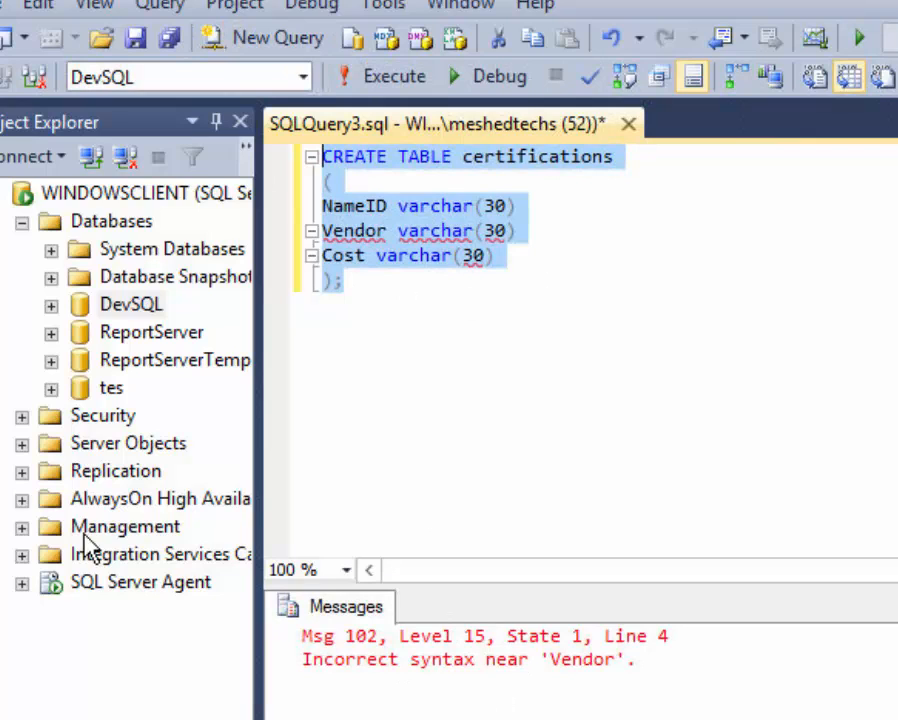
Add an 'ID int' column, change NameID to Name, and put commas after each column line.
{"action": "left_click", "coordinate": [377, 206]}
{"action": "left_click", "coordinate": [371, 190]}
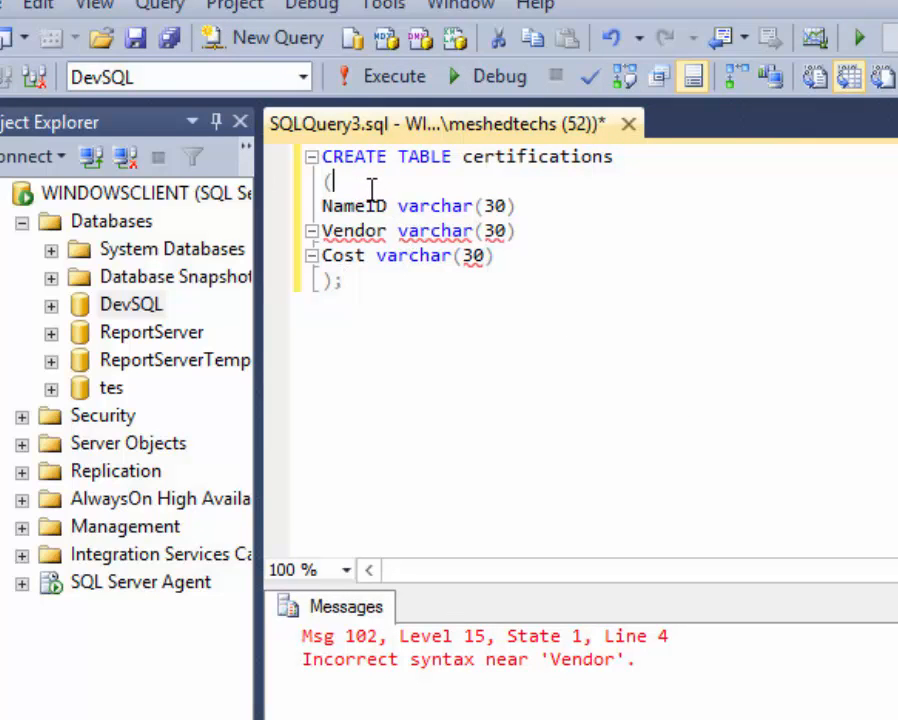
{"action": "key", "text": "Return"}
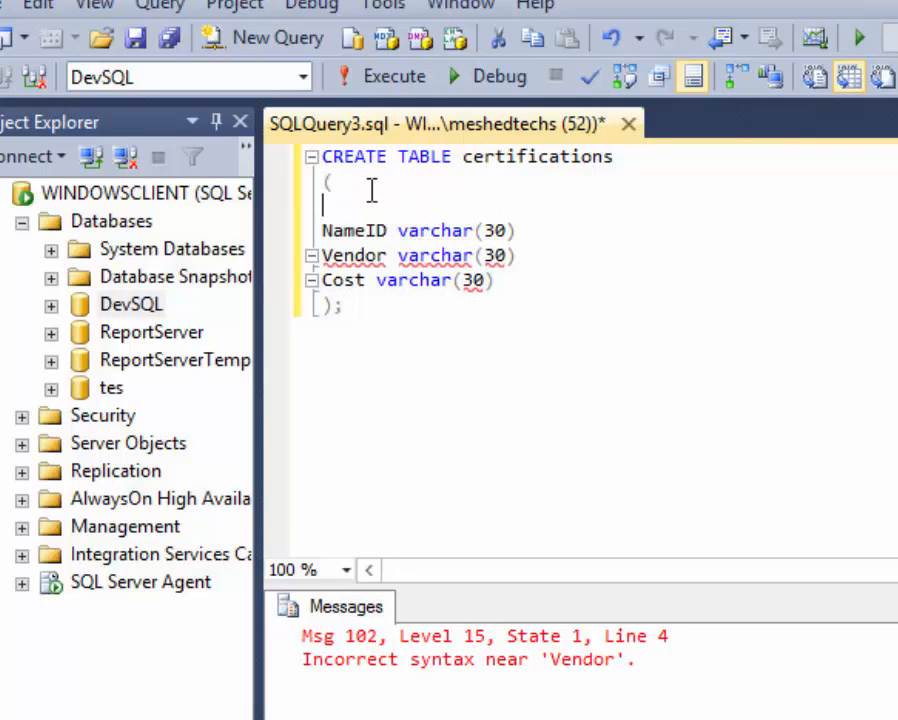
{"action": "type", "text": "ID int,"}
{"action": "key", "text": "BackSpace"}
{"action": "key", "text": "BackSpace"}
{"action": "key", "text": "BackSpace"}
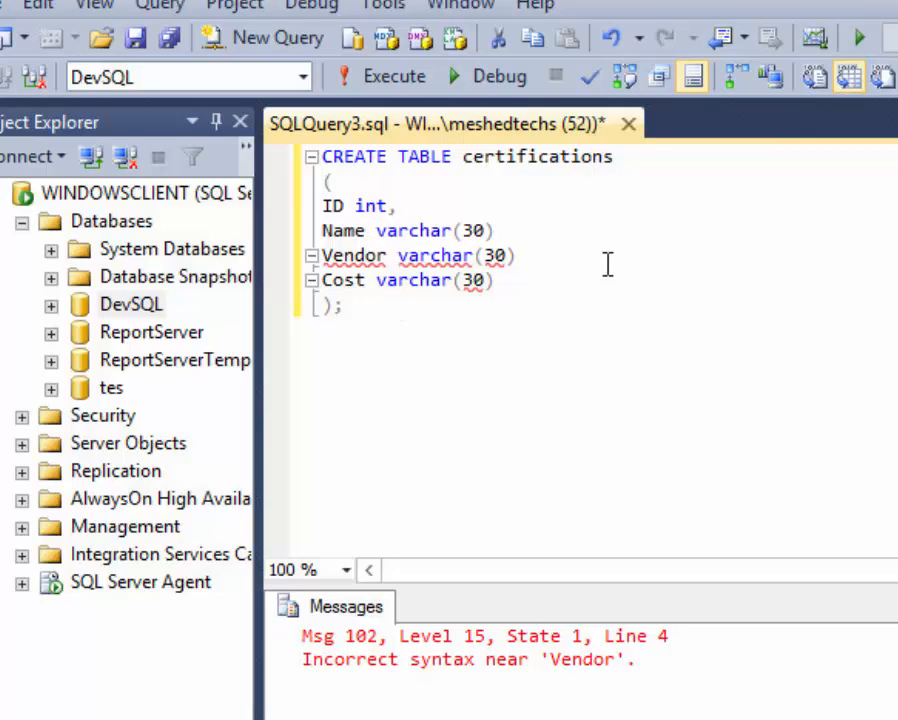
{"action": "left_click", "coordinate": [570, 235]}
{"action": "type", "text": ","}
{"action": "left_click", "coordinate": [584, 262]}
{"action": "type", "text": ","}
{"action": "left_click", "coordinate": [524, 278]}
{"action": "type", "text": ","}
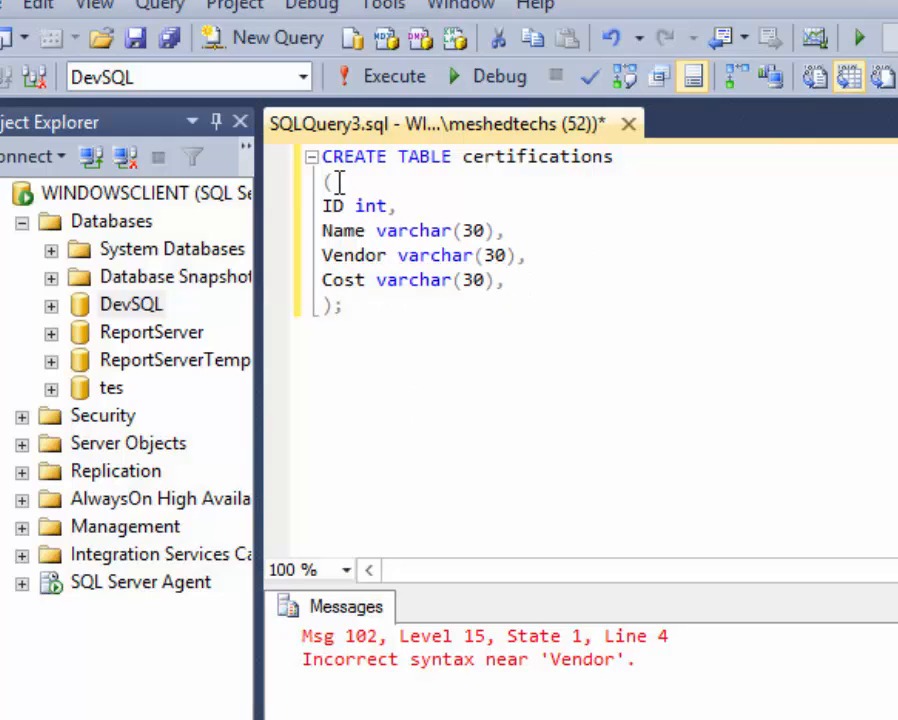
Run the corrected CREATE TABLE statement successfully and begin a 'select * from certification' line below.
{"action": "left_click", "coordinate": [387, 307]}
{"action": "left_click_drag", "start_coordinate": [387, 307], "coordinate": [280, 140]}
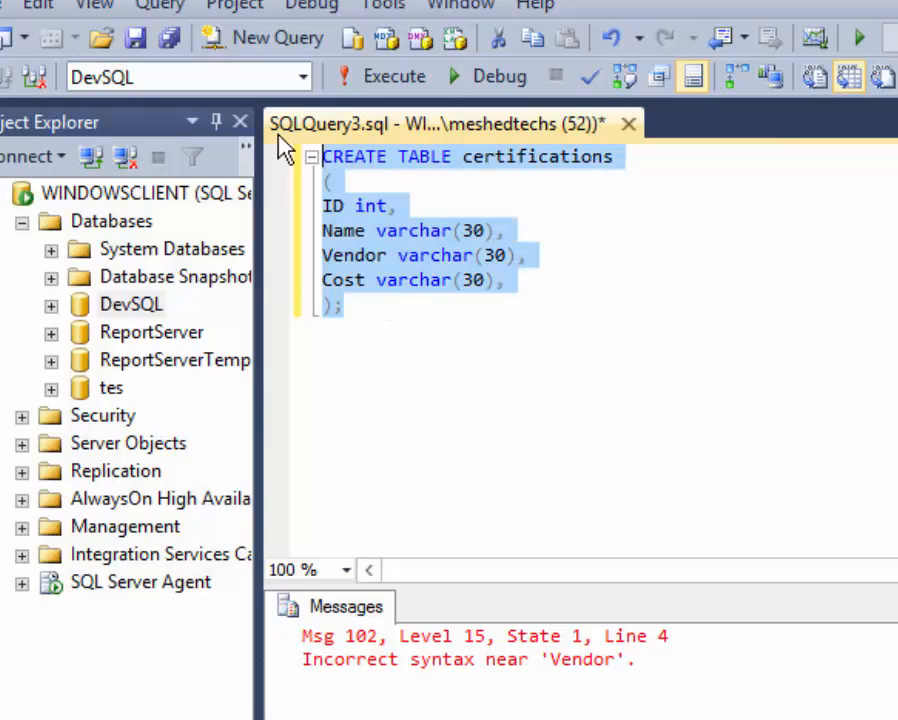
{"action": "left_click", "coordinate": [368, 78]}
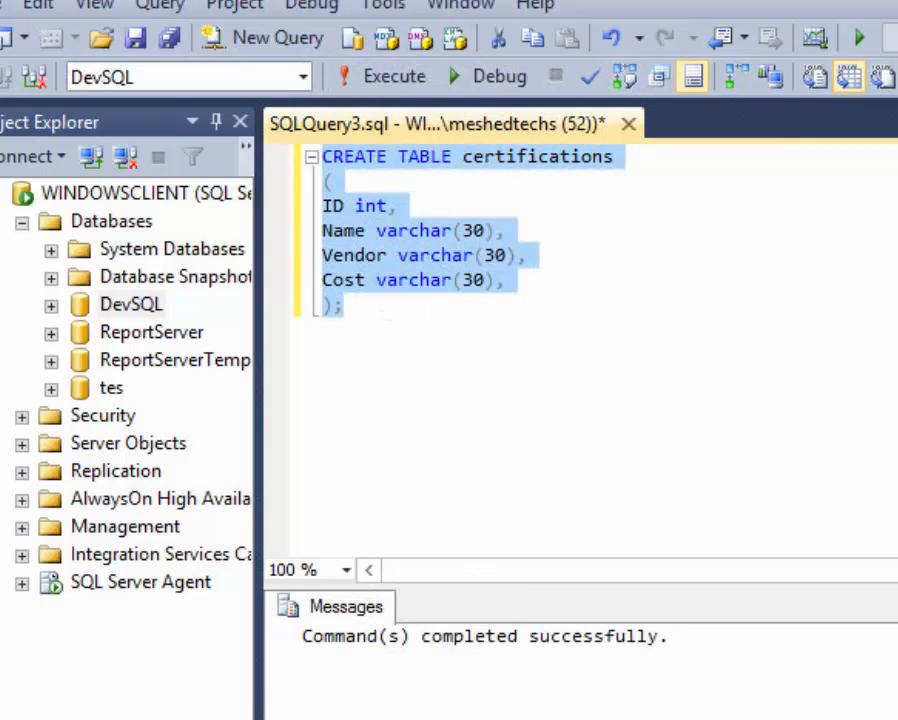
{"action": "key", "text": "Right"}
{"action": "key", "text": "Return"}
{"action": "key", "text": "Return"}
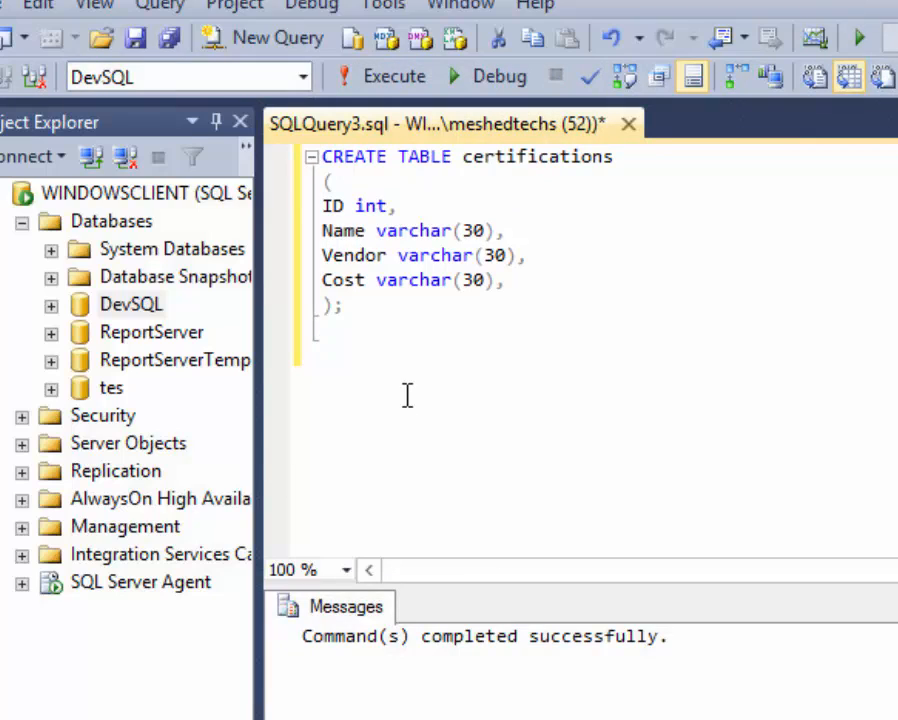
{"action": "type", "text": "select"}
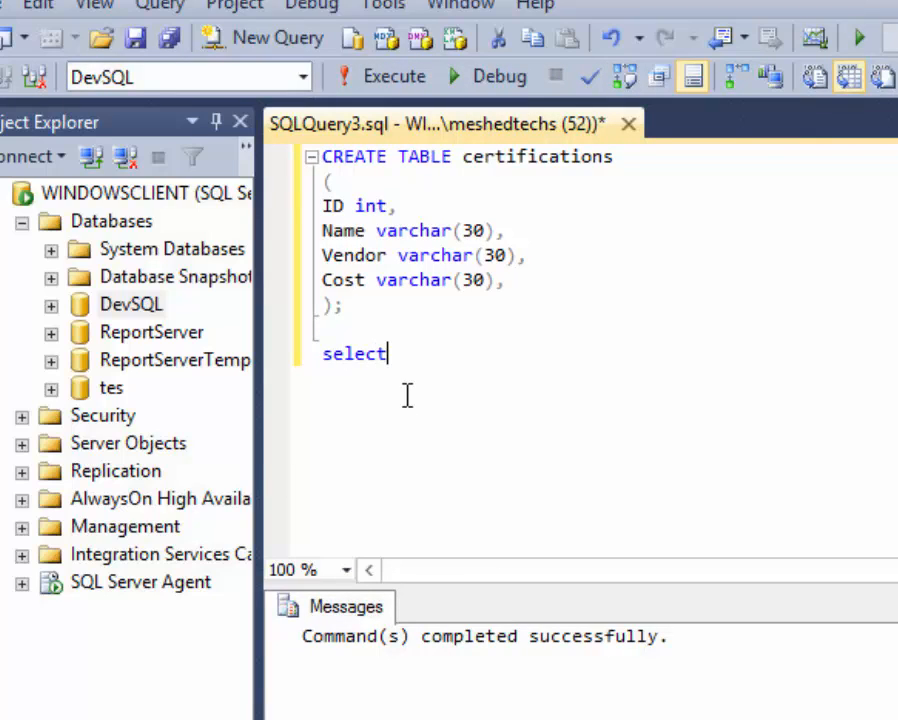
{"action": "type", "text": " * from "}
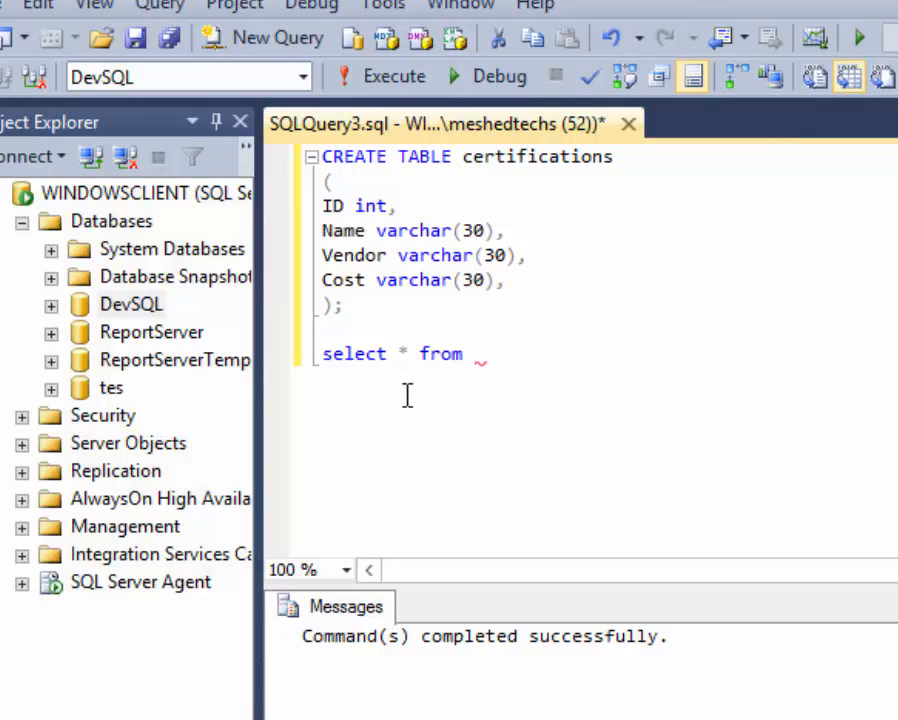
{"action": "type", "text": "certification"}
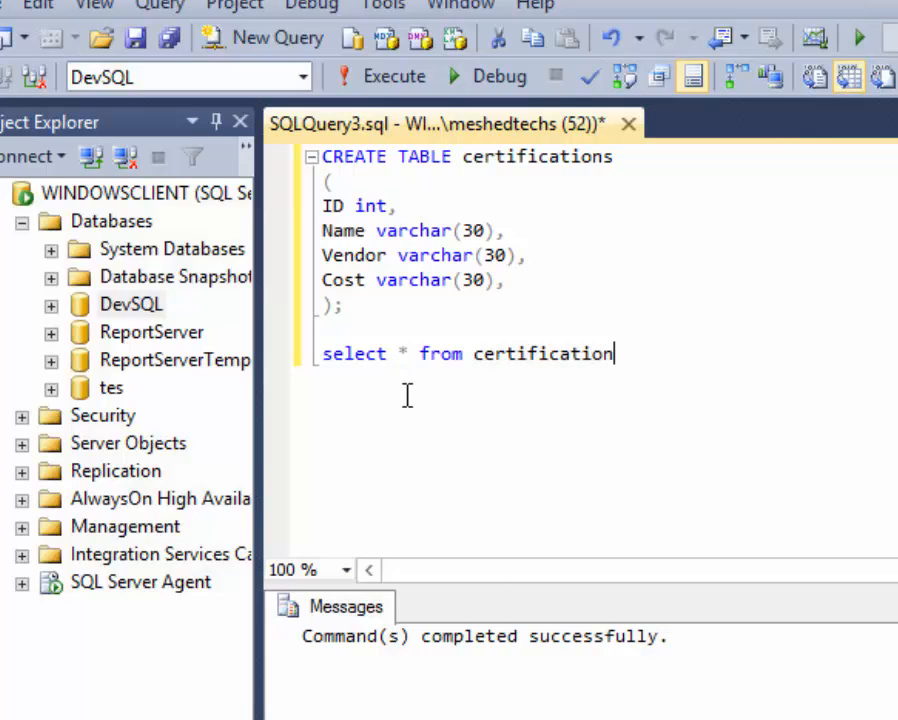
Run 'select * from certifications', showing empty ID, Name, Vendor and Cost columns, then expand DevSQL.
{"action": "key", "text": "BackSpace"}
{"action": "key", "text": "BackSpace"}
{"action": "key", "text": "BackSpace"}
{"action": "key", "text": "BackSpace"}
{"action": "key", "text": "BackSpace"}
{"action": "key", "text": "BackSpace"}
{"action": "key", "text": "BackSpace"}
{"action": "key", "text": "BackSpace"}
{"action": "key", "text": "BackSpace"}
{"action": "key", "text": "BackSpace"}
{"action": "key", "text": "BackSpace"}
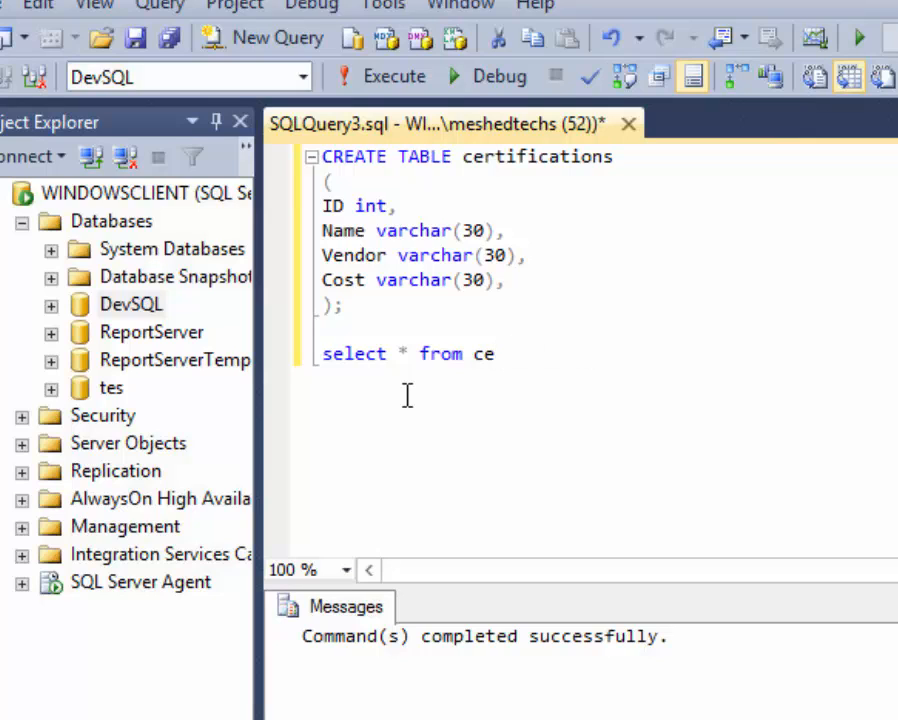
{"action": "type", "text": "r"}
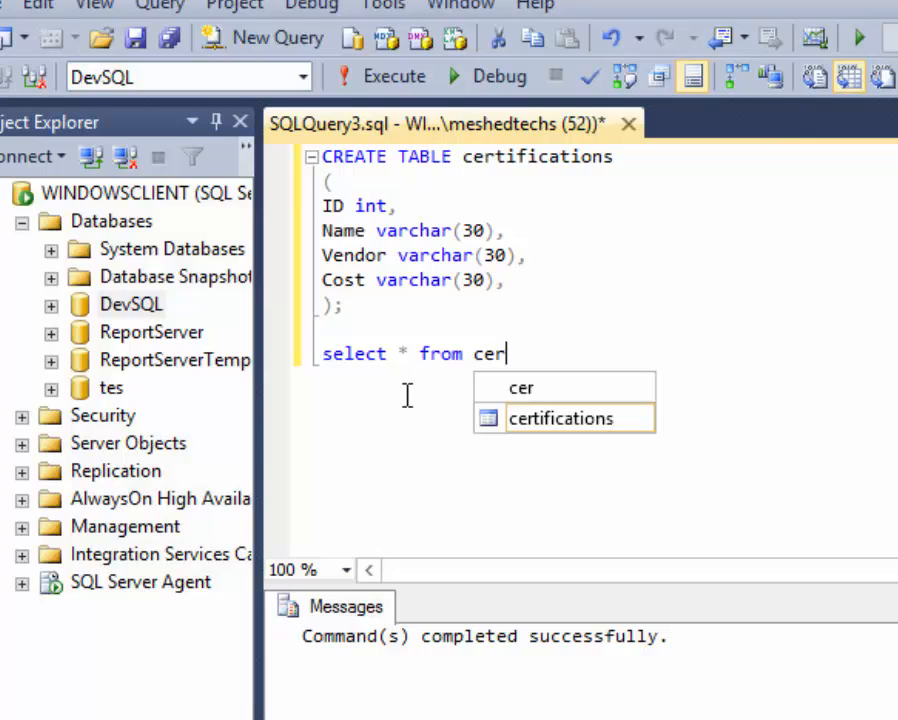
{"action": "double_click", "coordinate": [501, 427]}
{"action": "left_click_drag", "start_coordinate": [652, 354], "coordinate": [309, 354]}
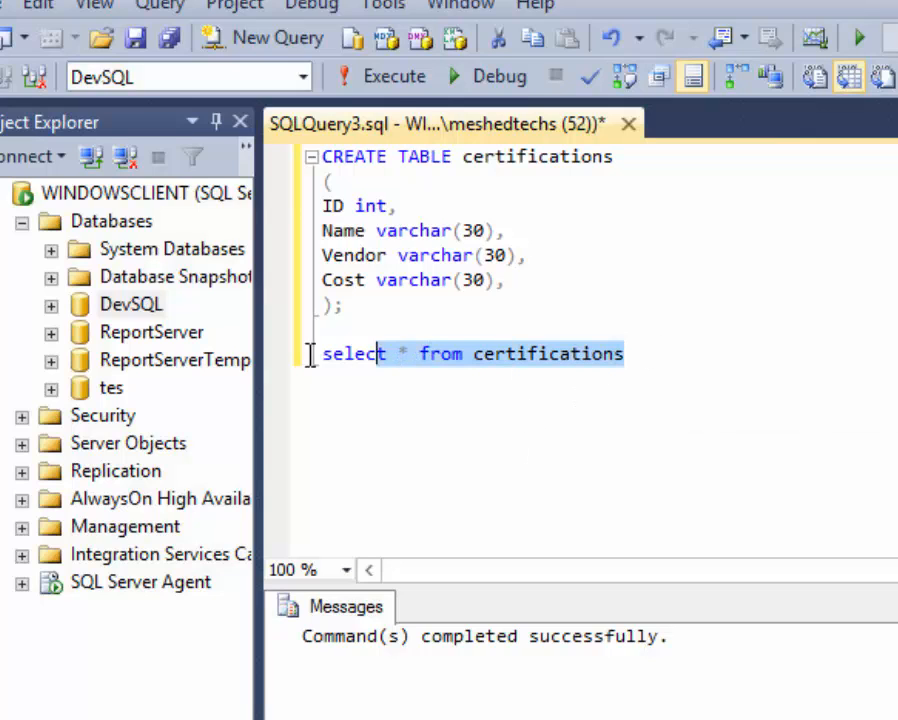
{"action": "left_click", "coordinate": [390, 77]}
{"action": "left_click", "coordinate": [445, 702]}
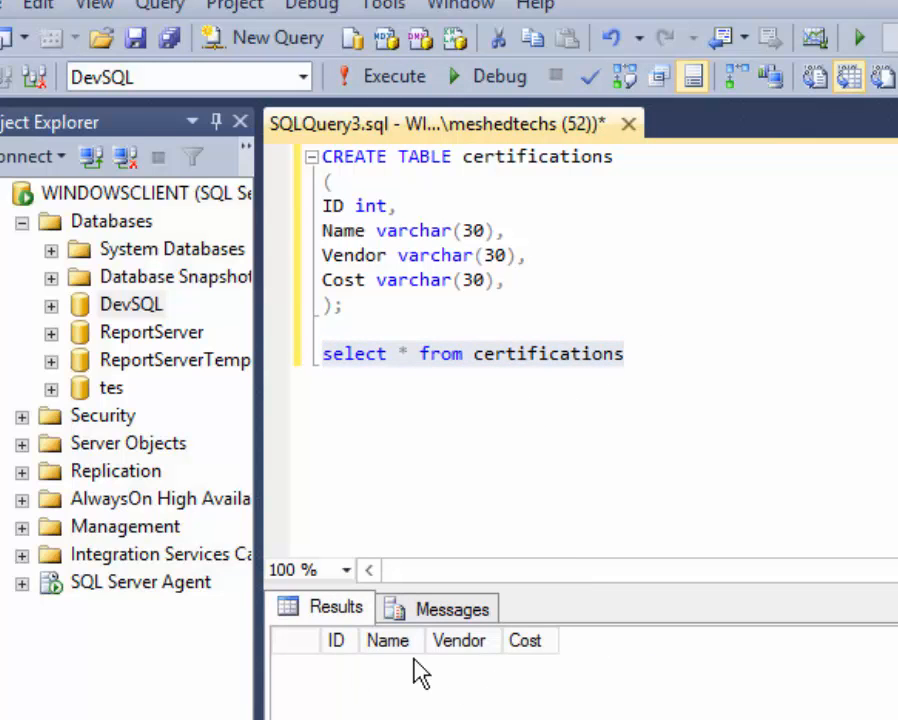
{"action": "left_click", "coordinate": [52, 305]}
Expand DevSQL's Tables and open dbo.certifications with Edit Top 200 Rows.
{"action": "left_click", "coordinate": [80, 361]}
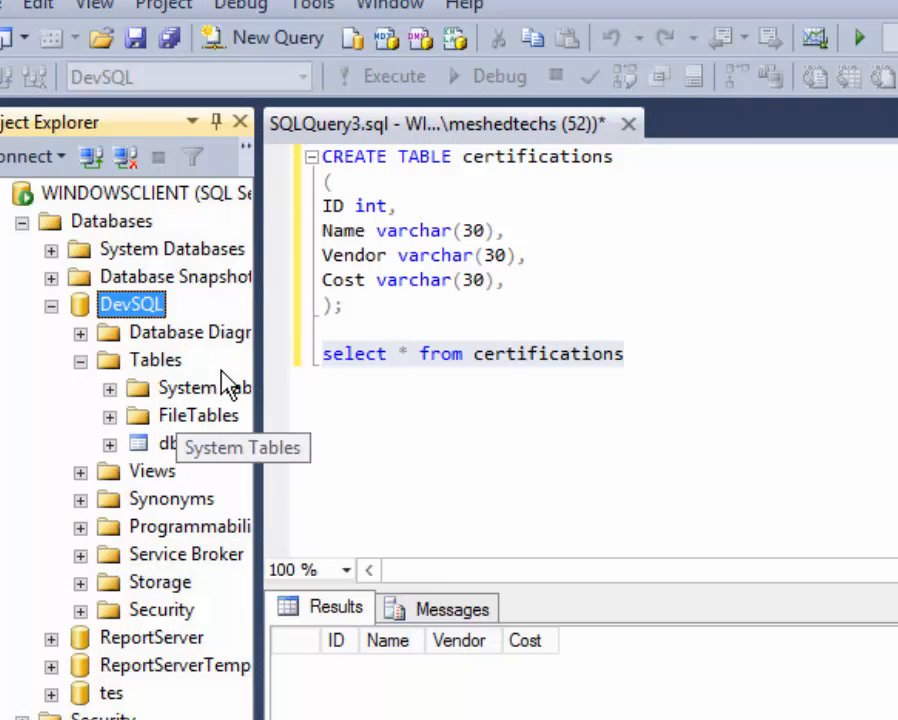
{"action": "left_click_drag", "start_coordinate": [257, 345], "coordinate": [360, 340]}
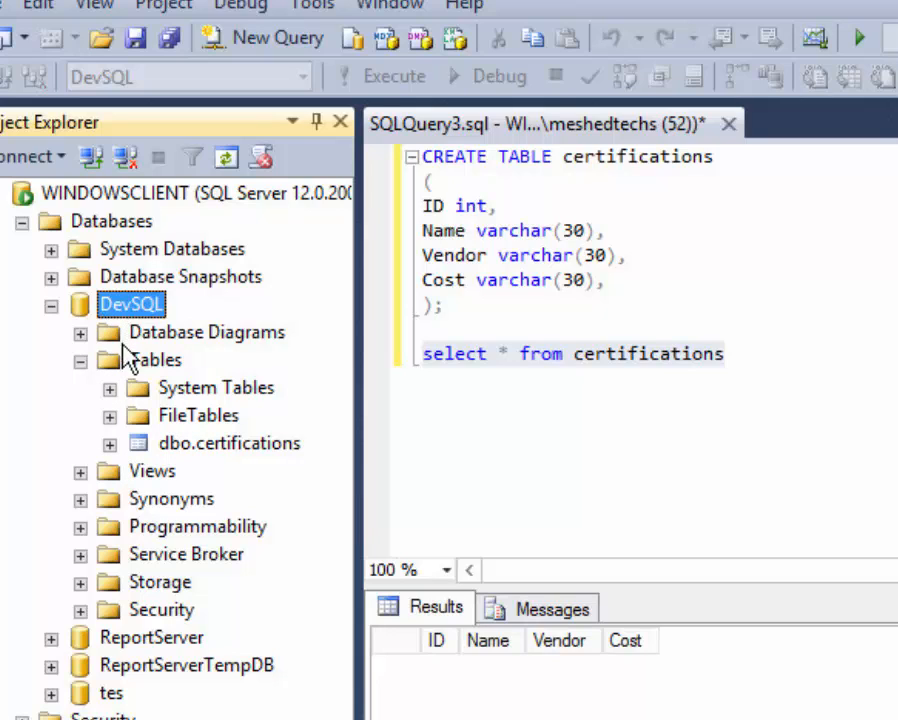
{"action": "right_click", "coordinate": [216, 450]}
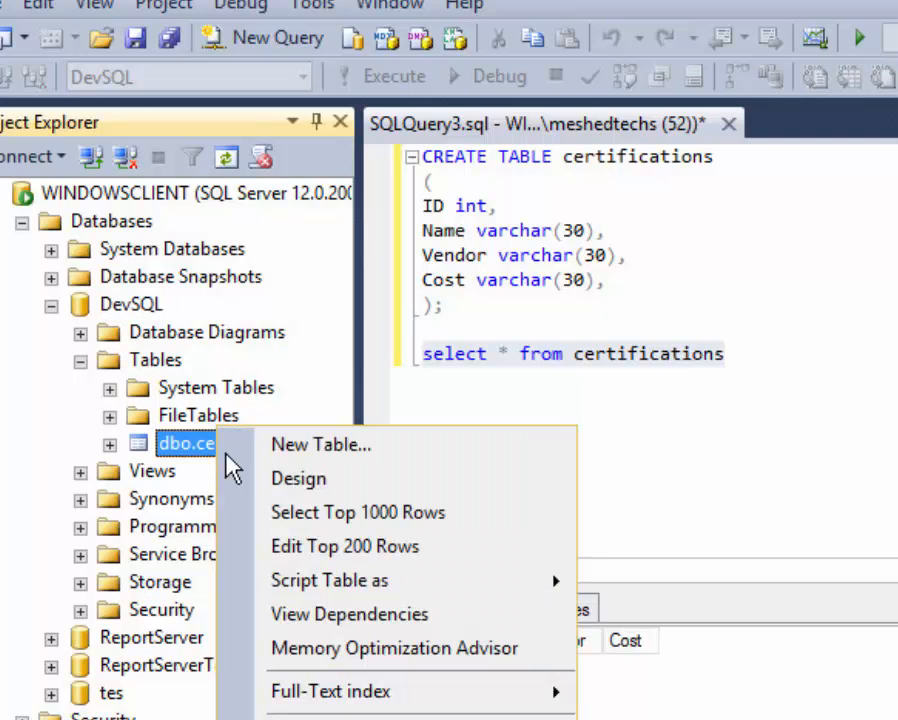
{"action": "left_click", "coordinate": [343, 548]}
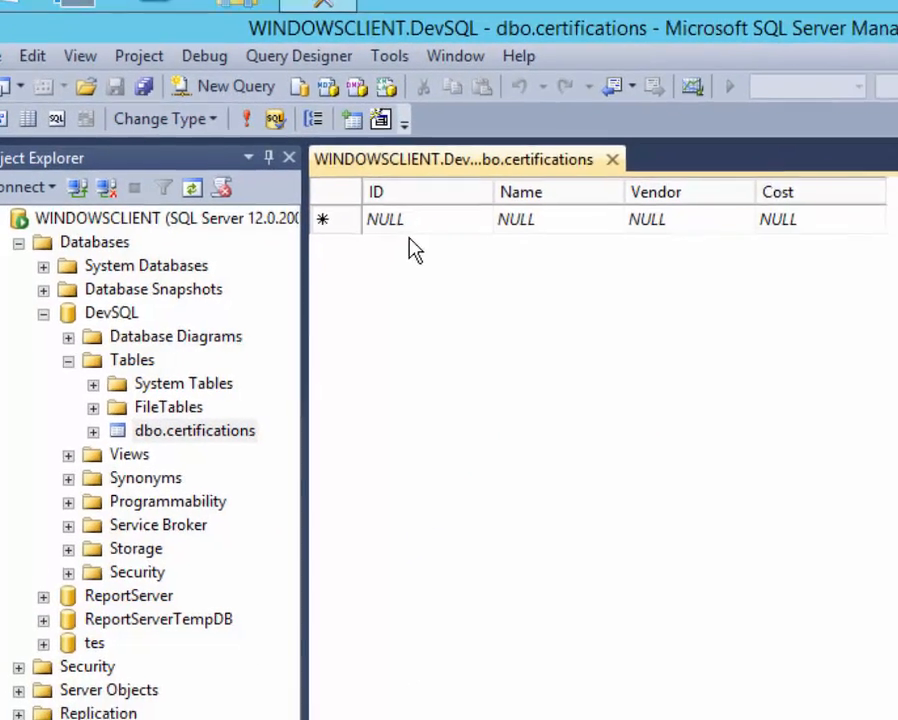
Enter the first row: ID 1, name CCNA, vendor Cisco, cost 250.
{"action": "left_click", "coordinate": [452, 219]}
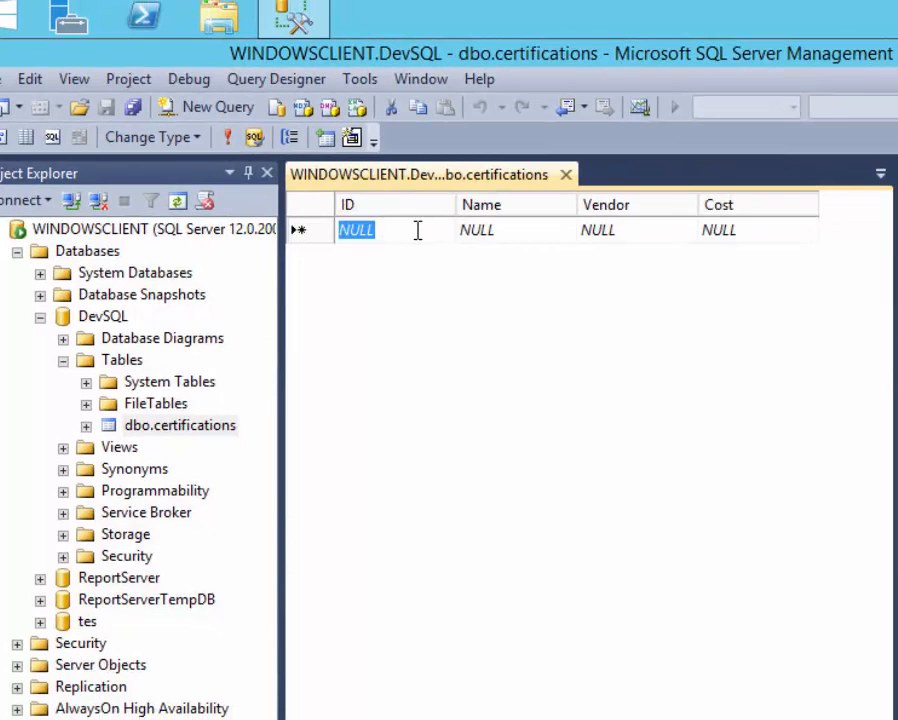
{"action": "type", "text": "1"}
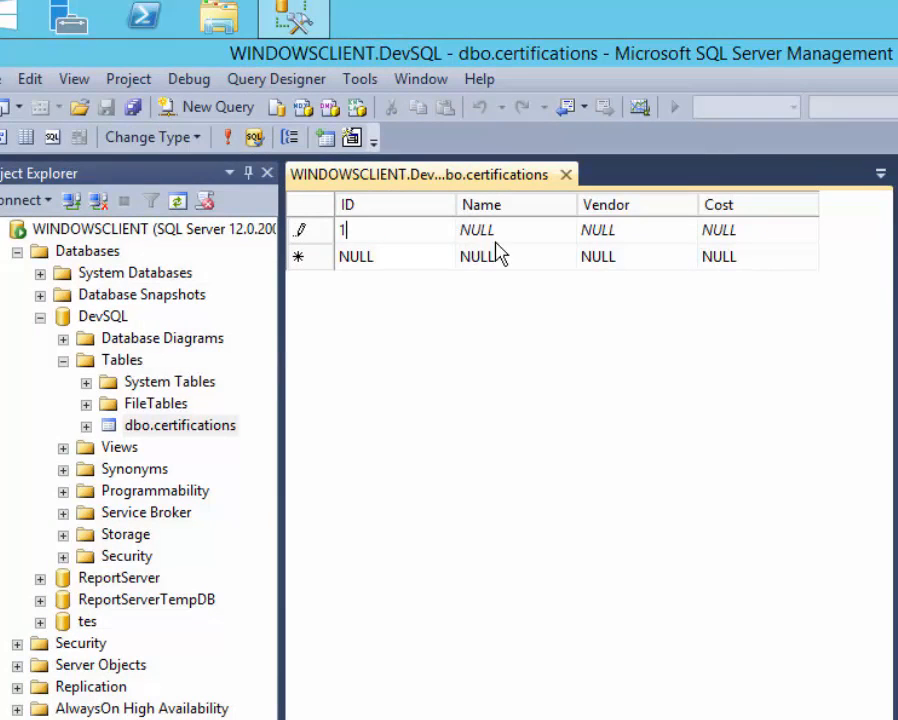
{"action": "left_click", "coordinate": [497, 232]}
{"action": "left_click", "coordinate": [530, 246]}
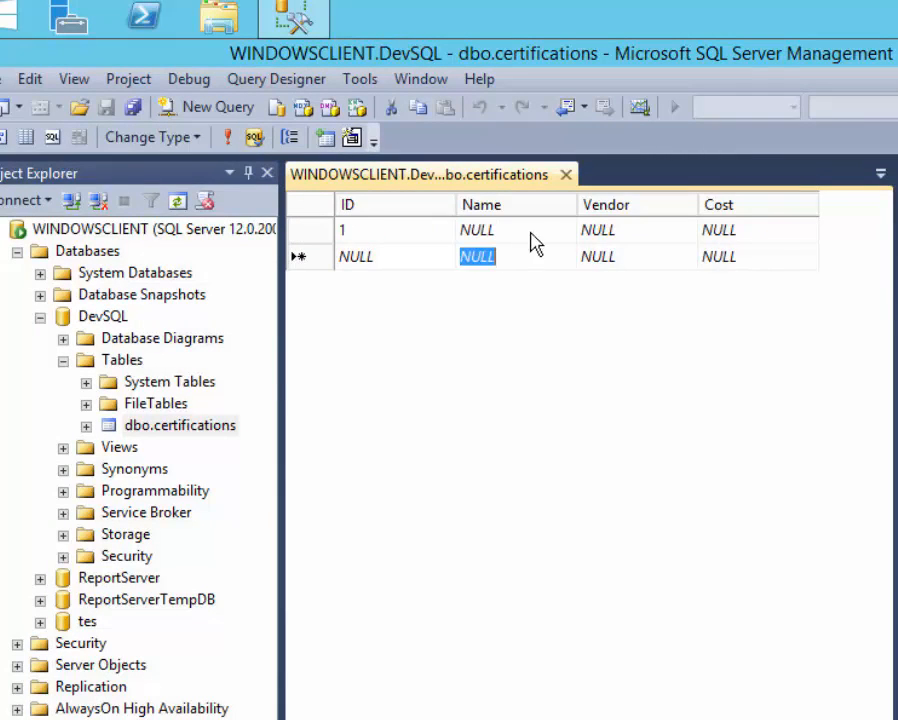
{"action": "left_click", "coordinate": [582, 234]}
{"action": "left_click", "coordinate": [535, 229]}
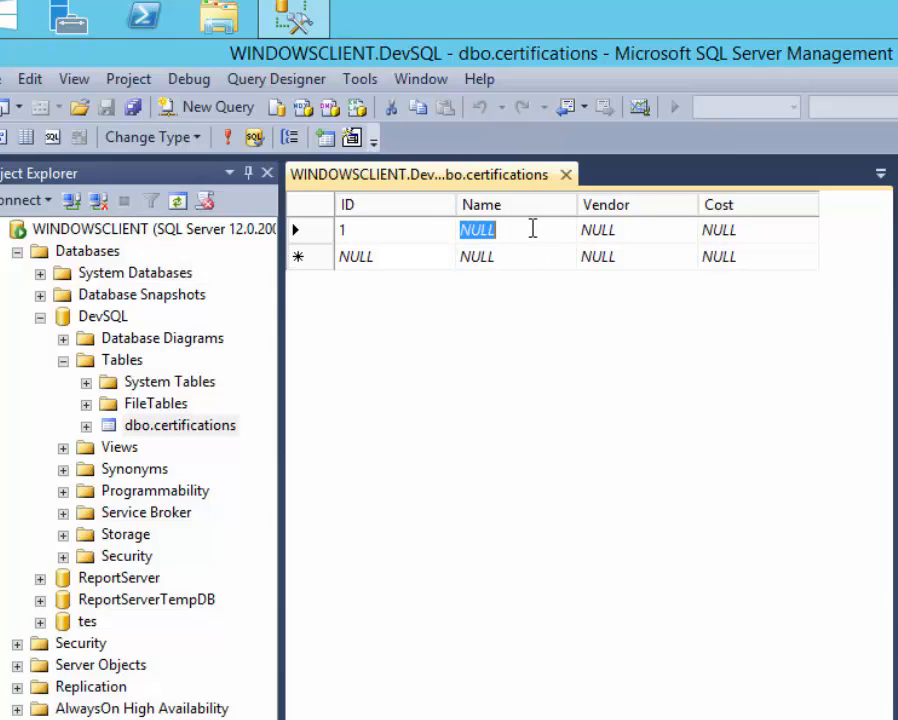
{"action": "type", "text": "CCNA"}
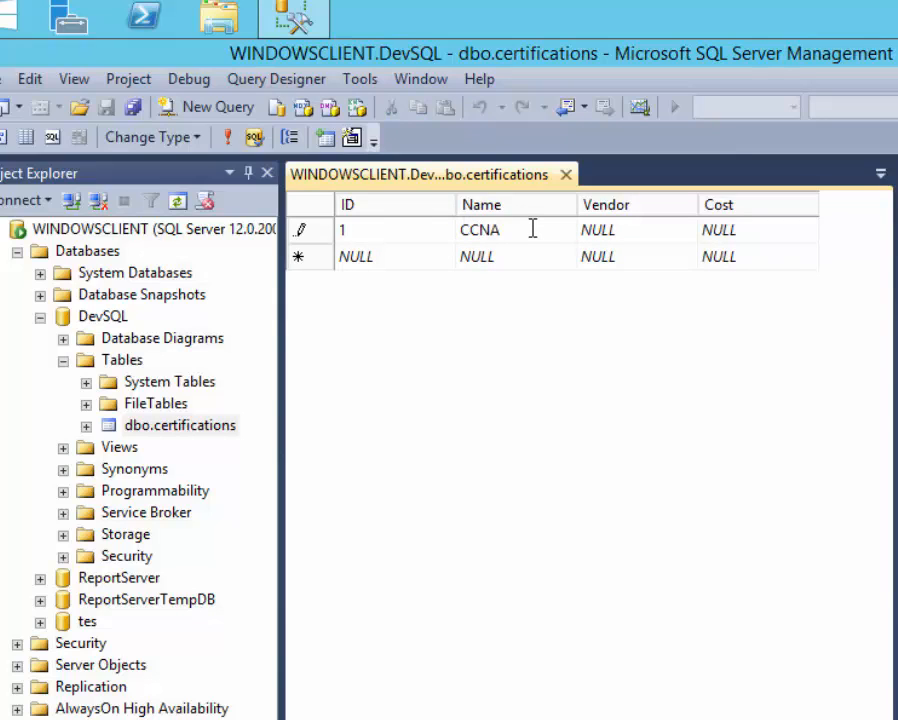
{"action": "key", "text": "Return"}
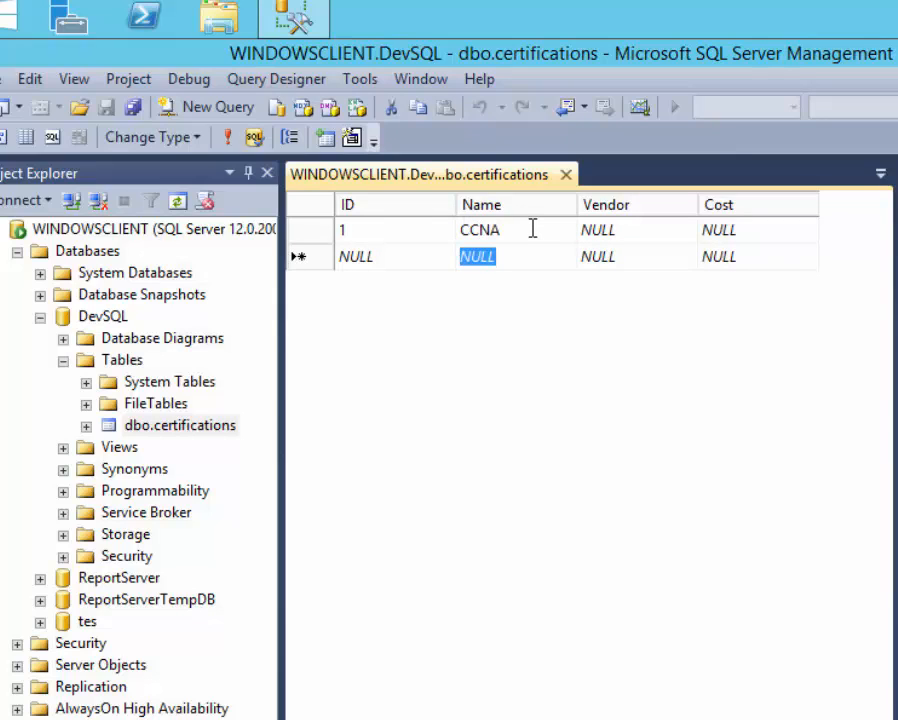
{"action": "key", "text": "Up"}
{"action": "key", "text": "Right"}
{"action": "type", "text": "Cisco"}
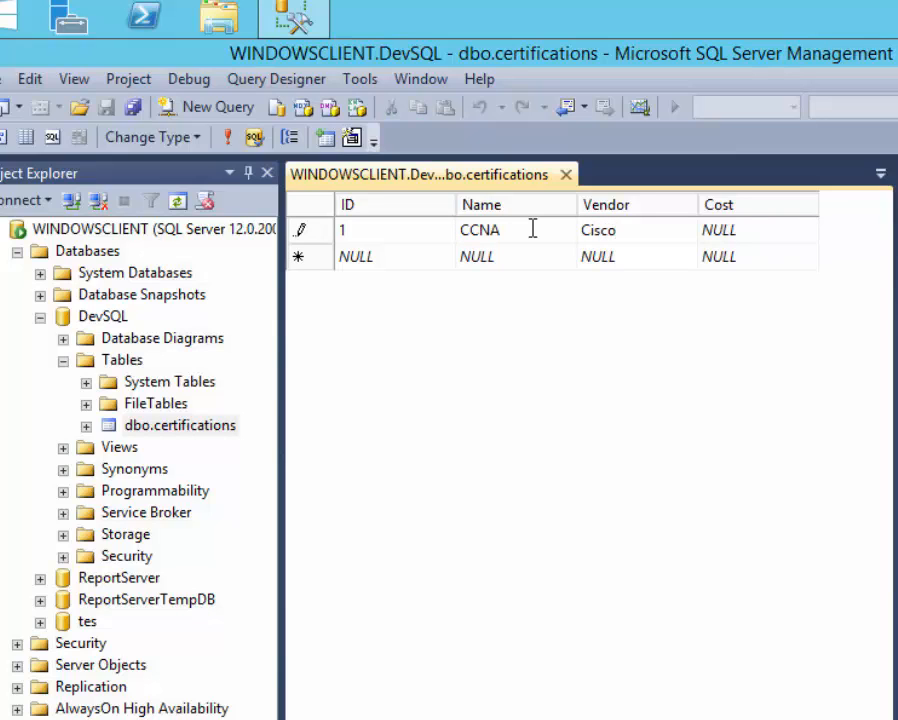
{"action": "key", "text": "Return"}
{"action": "key", "text": "Up"}
{"action": "key", "text": "Right"}
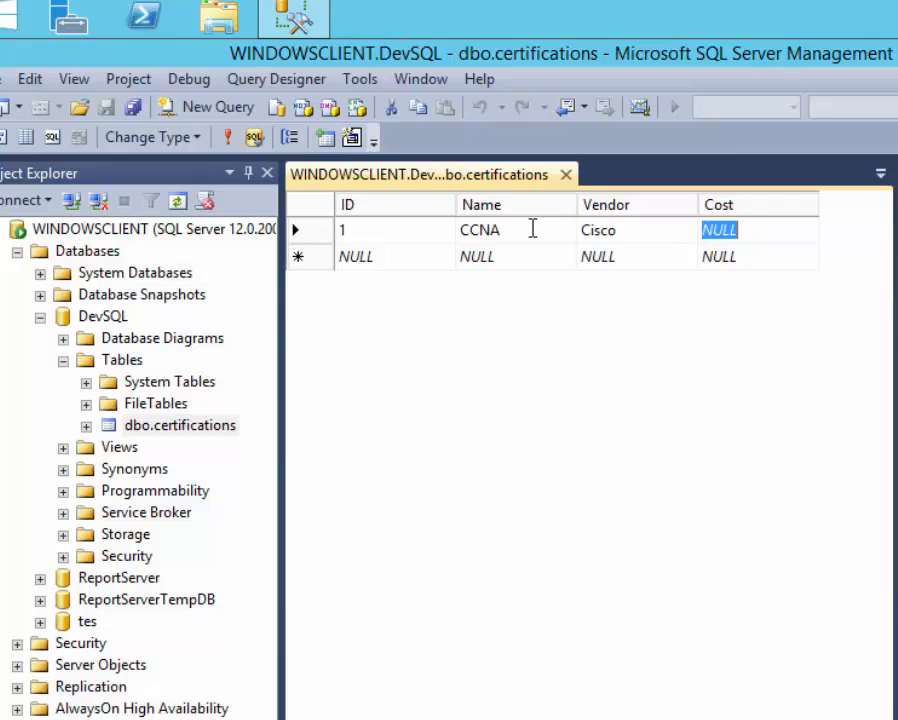
{"action": "type", "text": "250"}
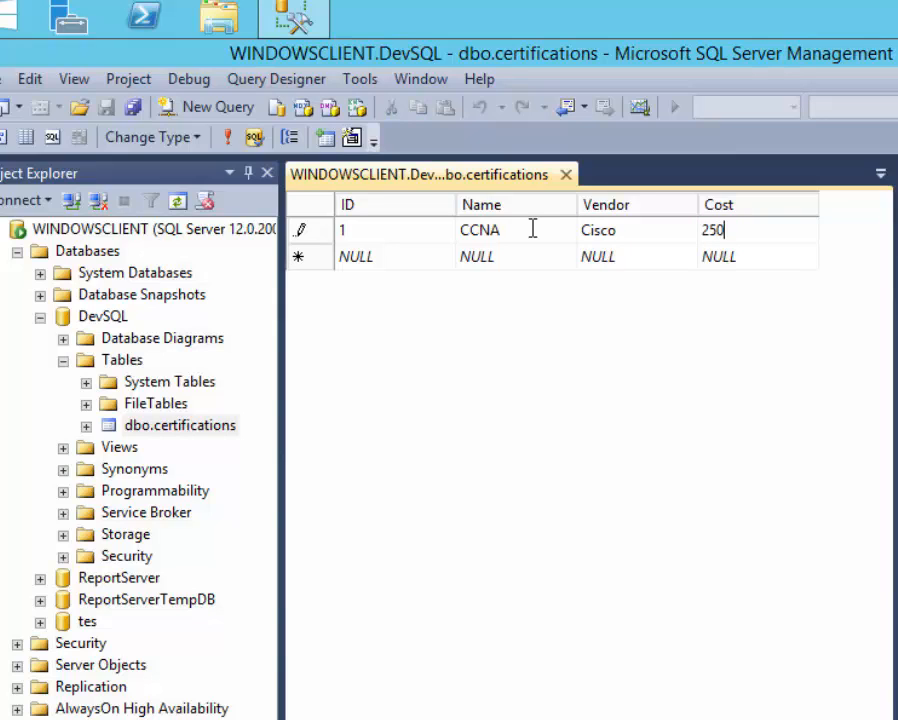
{"action": "key", "text": "Return"}
Enter the second row: ID 2, name CCNP, vendor Cisco, cost 600.
{"action": "key", "text": "Left"}
{"action": "key", "text": "Left"}
{"action": "key", "text": "Left"}
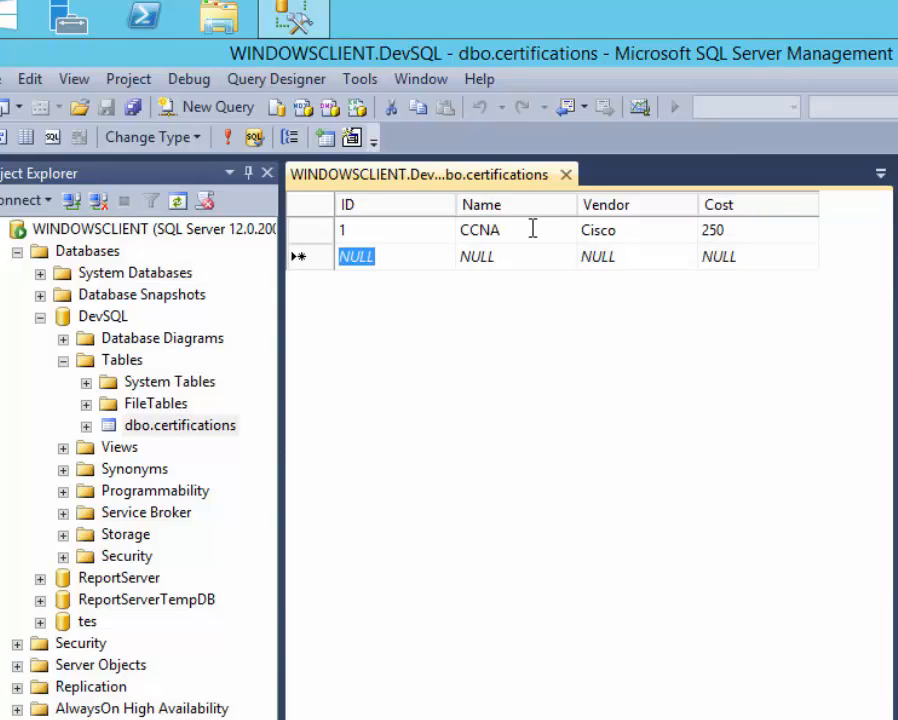
{"action": "type", "text": "2"}
{"action": "key", "text": "Right"}
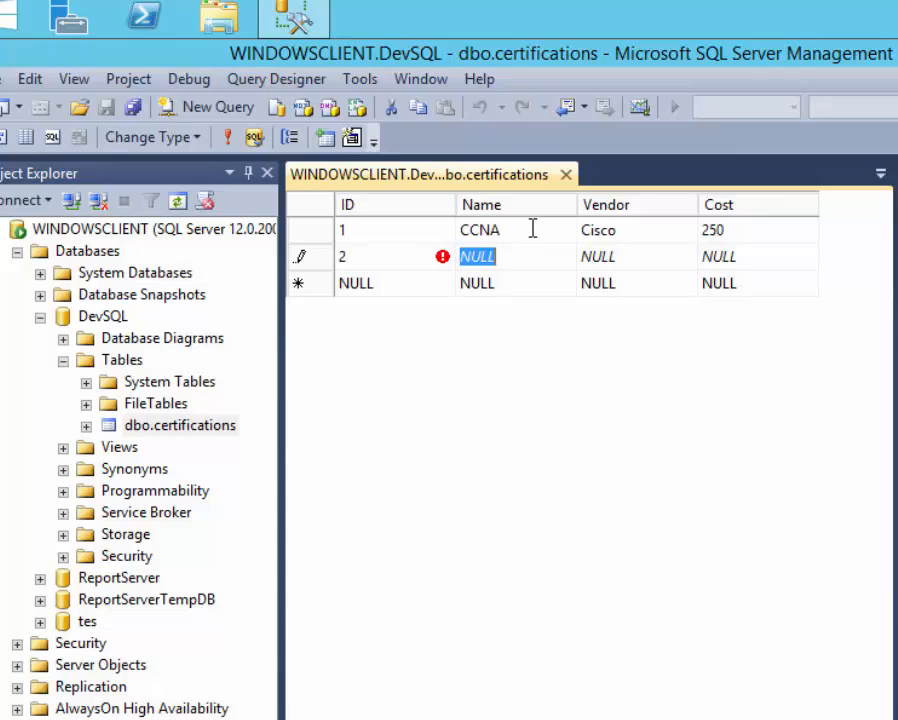
{"action": "type", "text": "CCNP"}
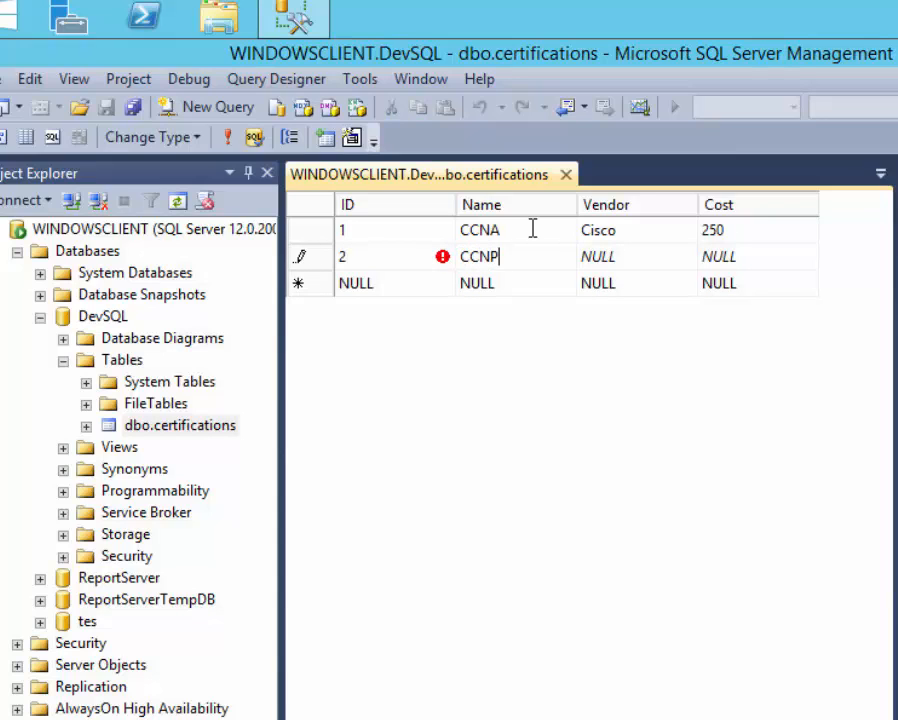
{"action": "key", "text": "Return"}
{"action": "key", "text": "Up"}
{"action": "key", "text": "Right"}
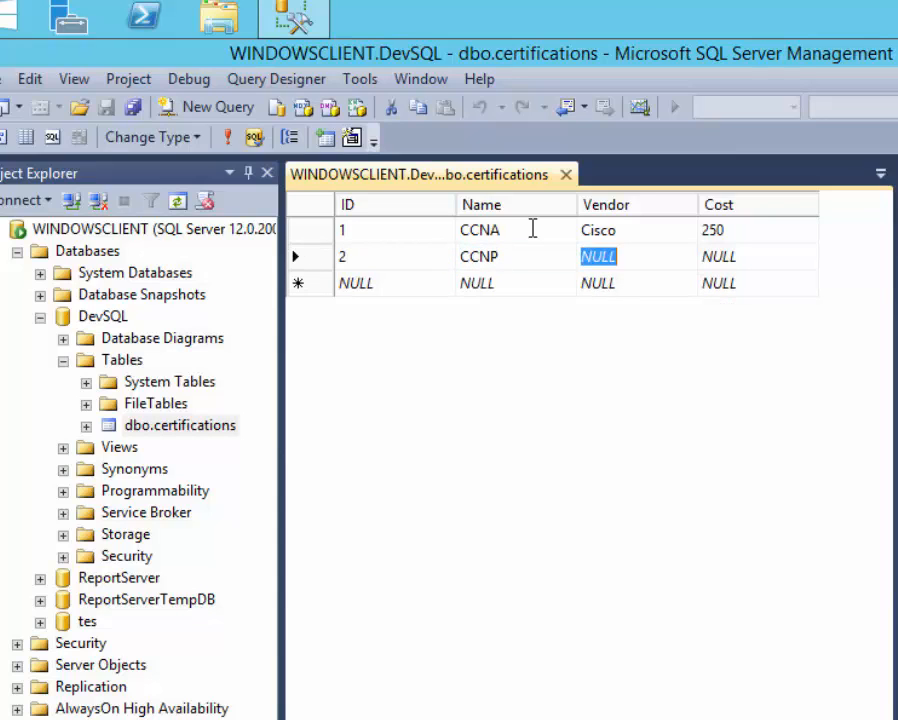
{"action": "type", "text": "CIsco"}
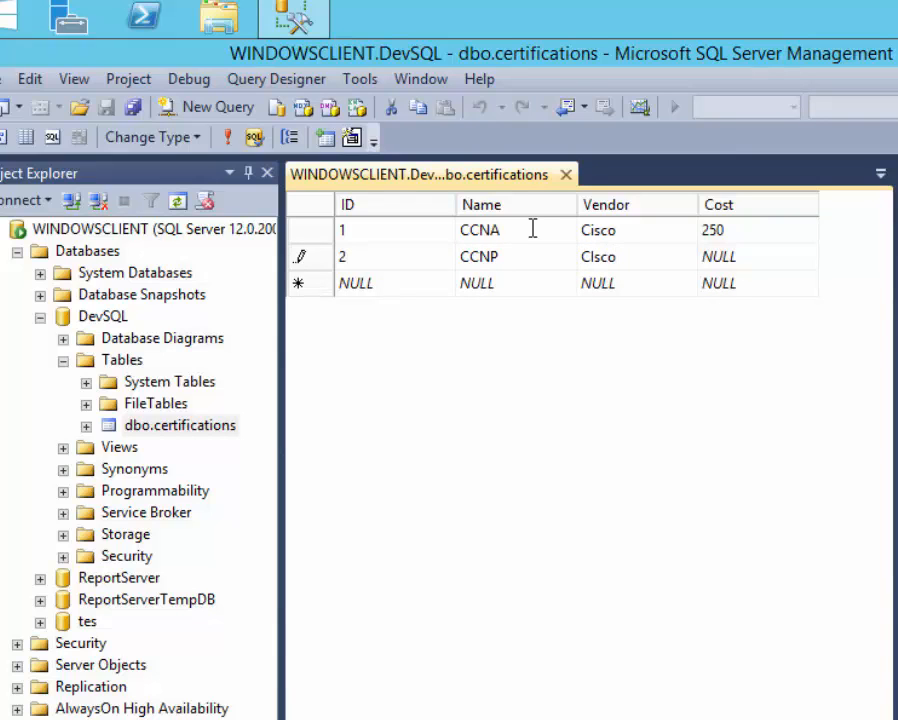
{"action": "key", "text": "Tab"}
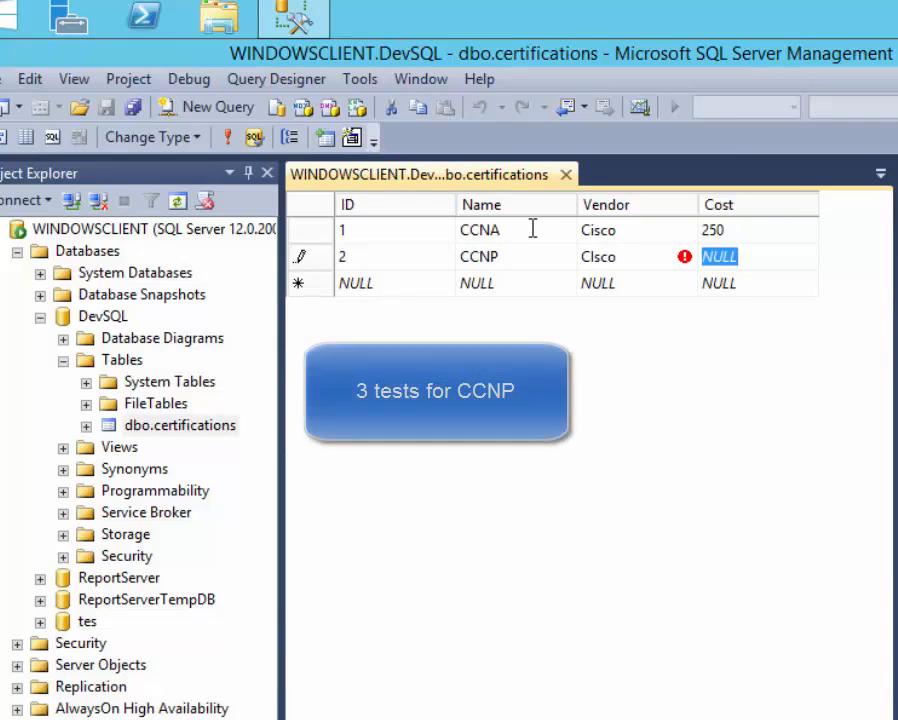
{"action": "key", "text": "shift+Tab"}
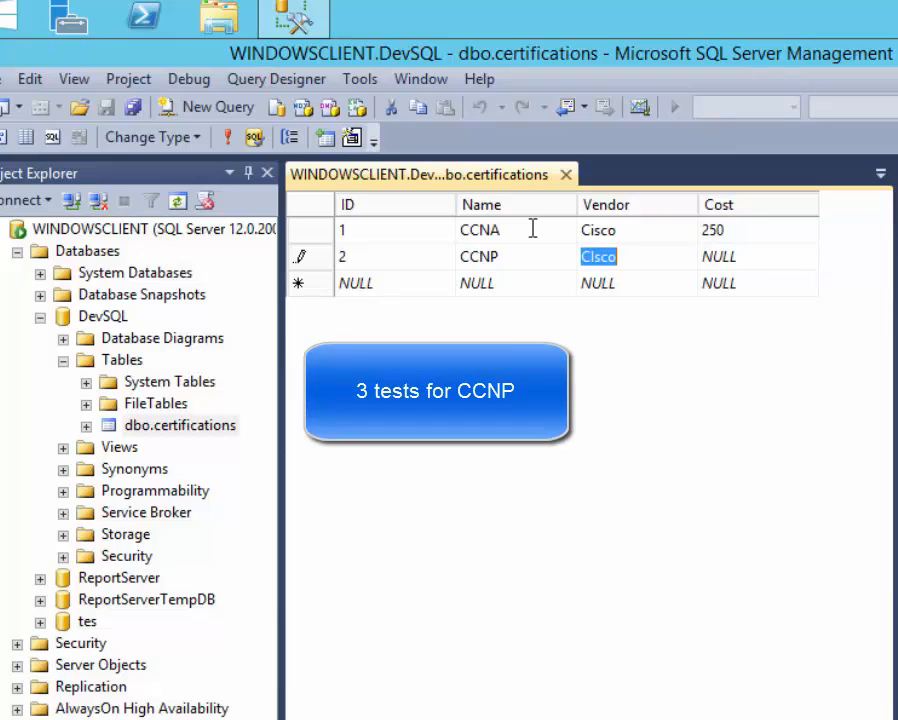
{"action": "type", "text": "Cisco"}
{"action": "key", "text": "Tab"}
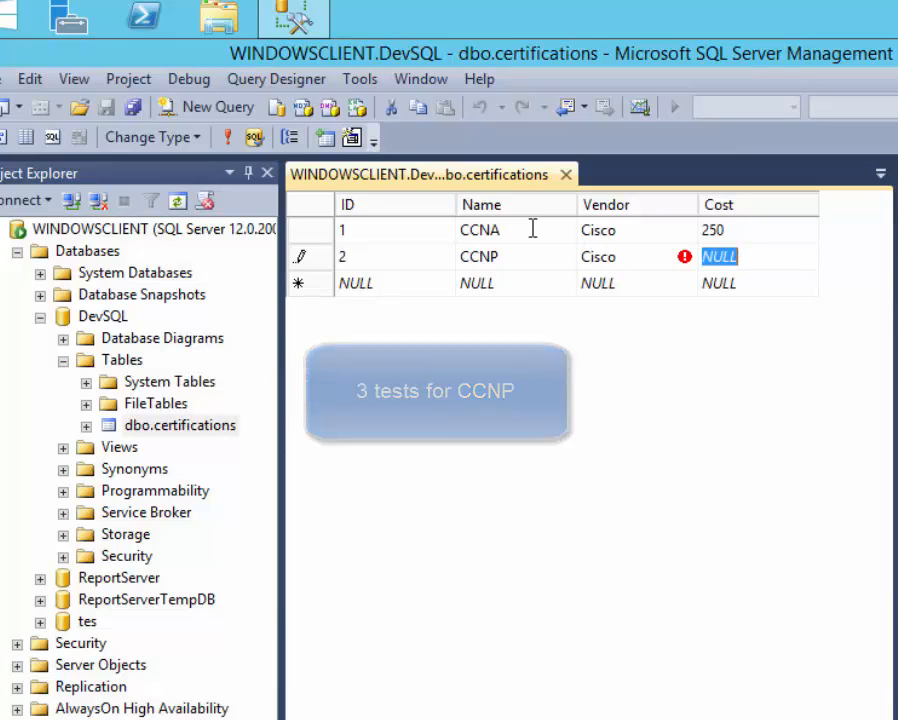
{"action": "type", "text": "600"}
{"action": "key", "text": "Down"}
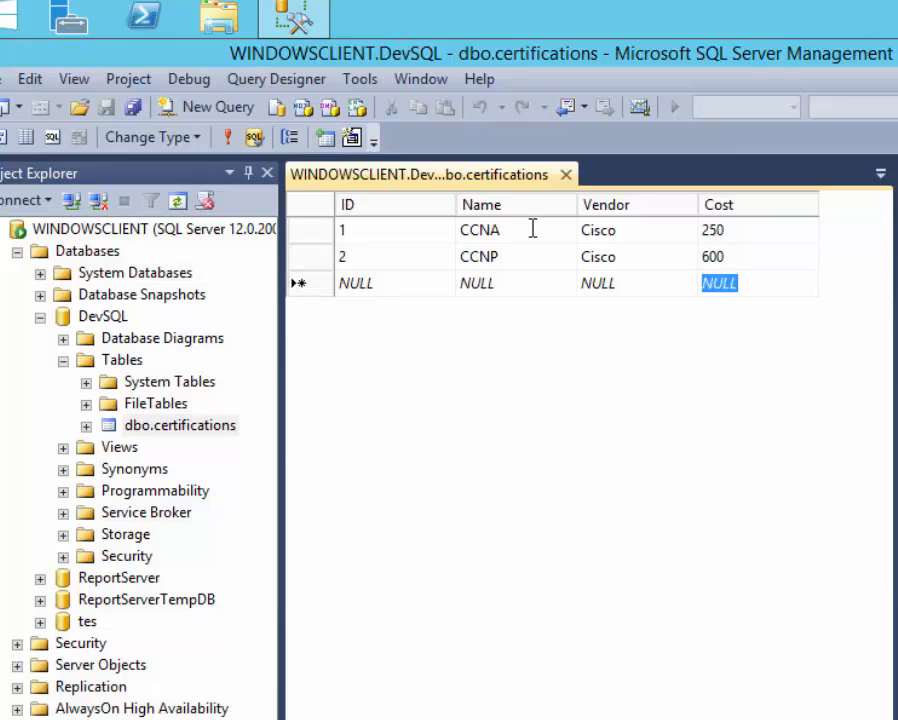
{"action": "key", "text": "shift+Tab"}
{"action": "key", "text": "shift+Tab"}
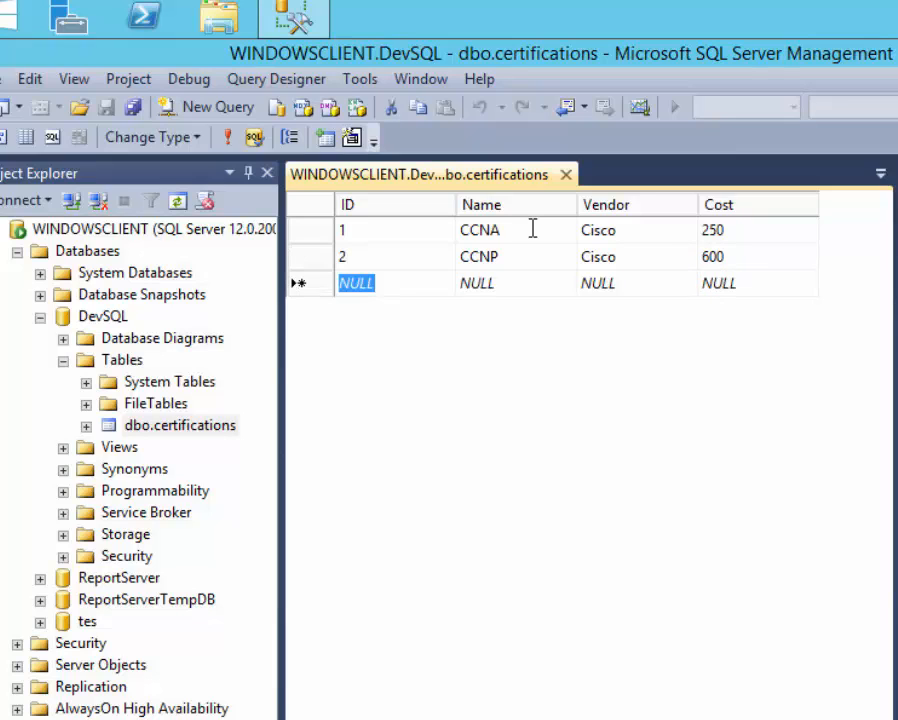
Start the third row with ID 3 and name CCIE.
{"action": "type", "text": "3"}
{"action": "key", "text": "Tab"}
{"action": "key", "text": "Tab"}
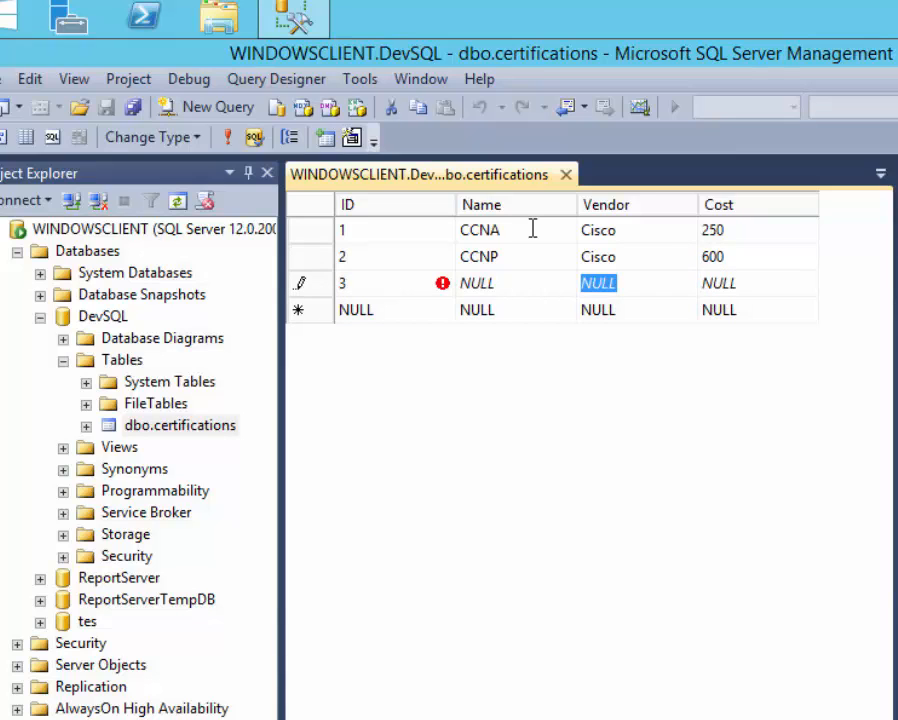
{"action": "key", "text": "shift+Tab"}
{"action": "type", "text": "CCOIE"}
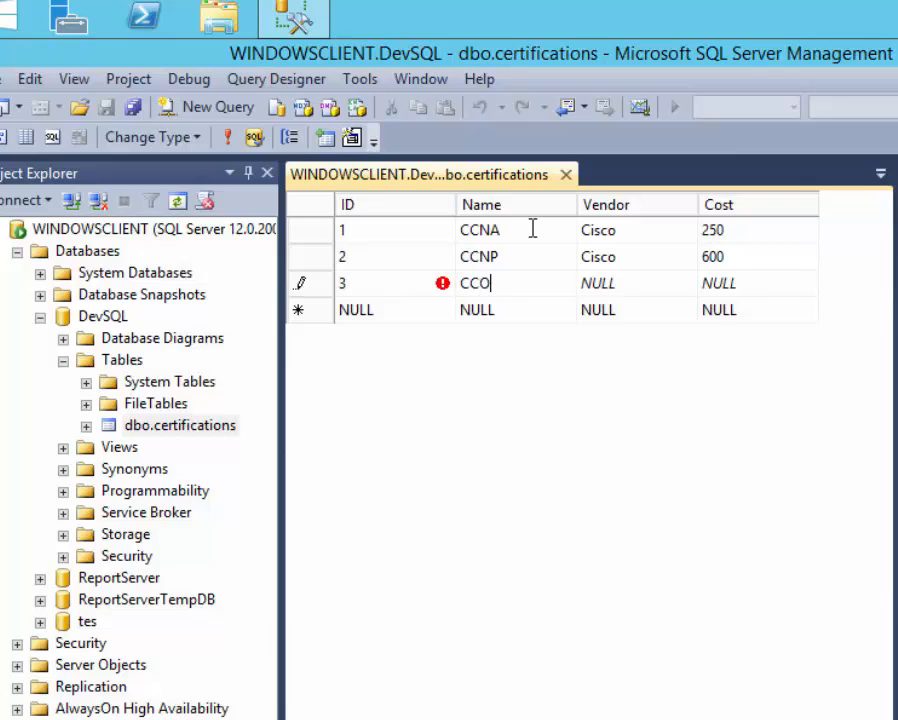
{"action": "key", "text": "BackSpace"}
{"action": "key", "text": "BackSpace"}
{"action": "key", "text": "BackSpace"}
{"action": "type", "text": "I"}
{"action": "type", "text": "OW"}
{"action": "key", "text": "BackSpace"}
{"action": "key", "text": "BackSpace"}
{"action": "key", "text": "BackSpace"}
{"action": "type", "text": "IE"}
{"action": "key", "text": "Return"}
Fill the third row's vendor as Cisco and cost as 1815.
{"action": "key", "text": "Up"}
{"action": "key", "text": "Right"}
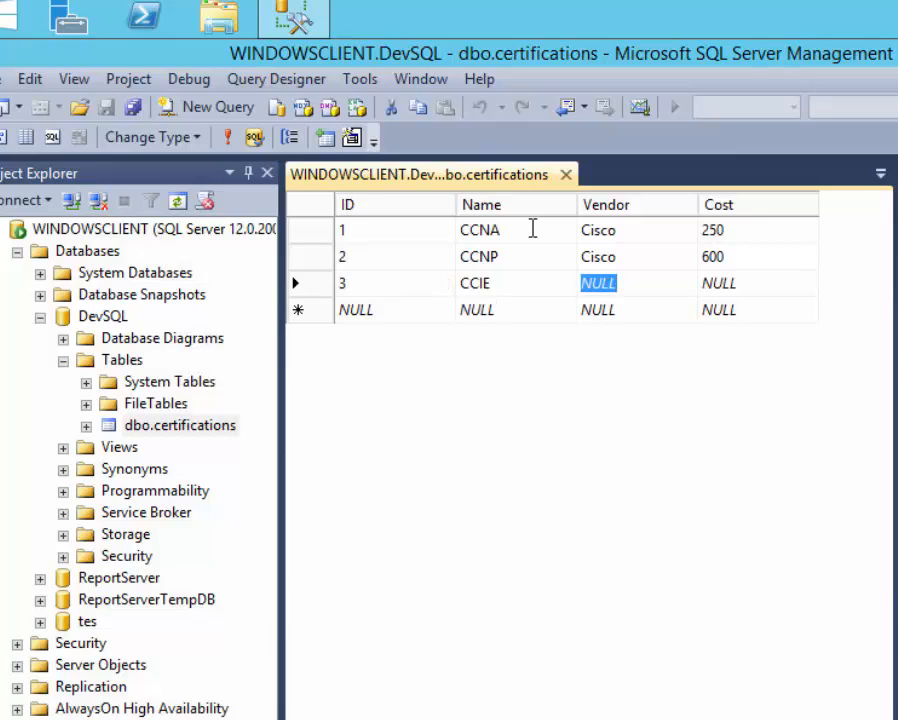
{"action": "type", "text": "Cisco"}
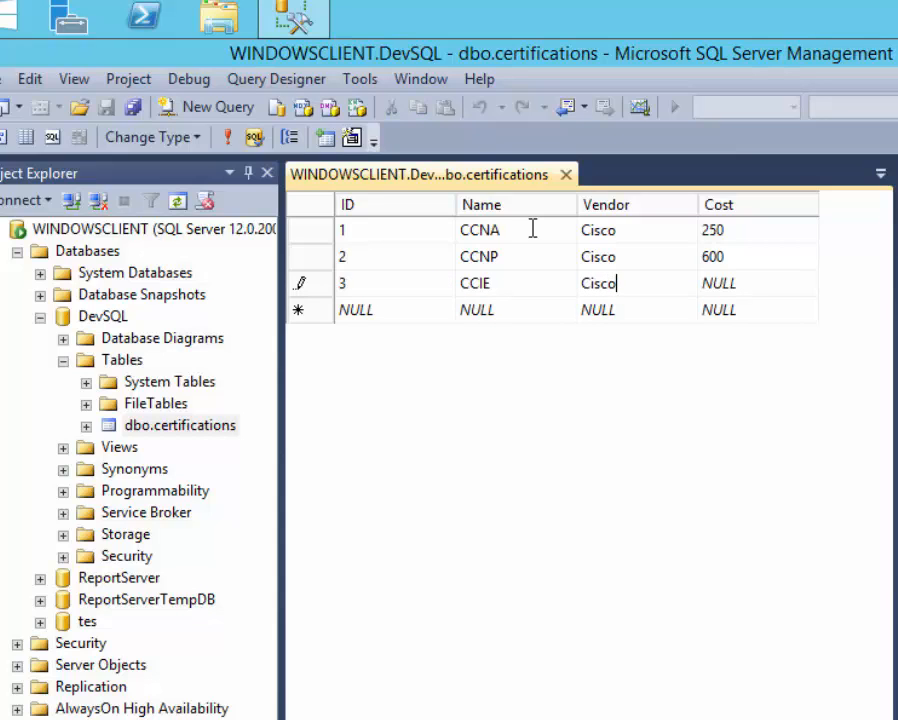
{"action": "key", "text": "Return"}
{"action": "key", "text": "Up"}
{"action": "key", "text": "Right"}
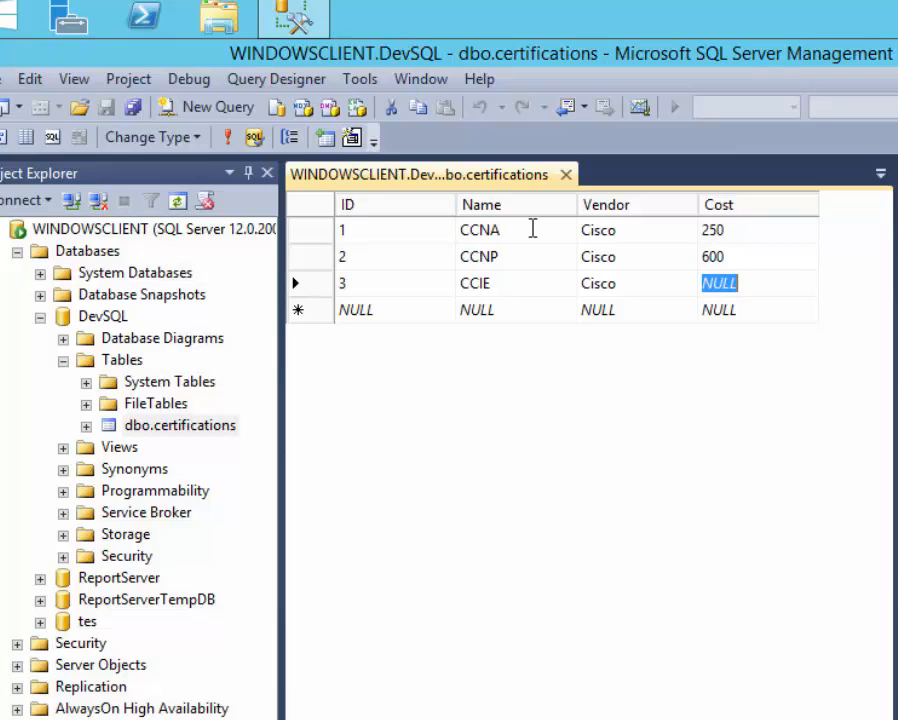
{"action": "type", "text": "1"}
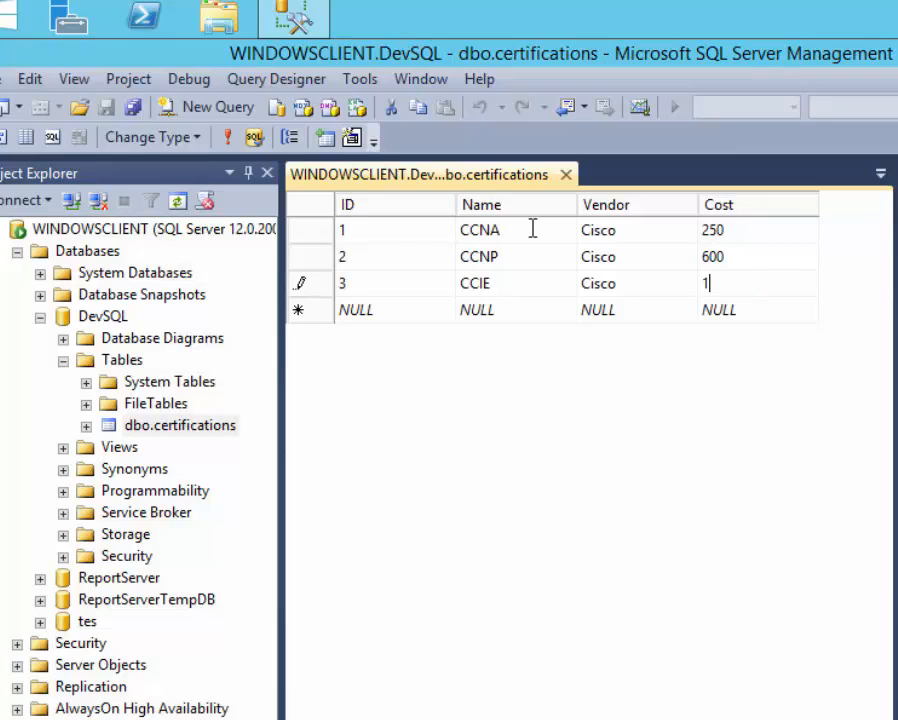
{"action": "type", "text": "815"}
{"action": "key", "text": "Return"}
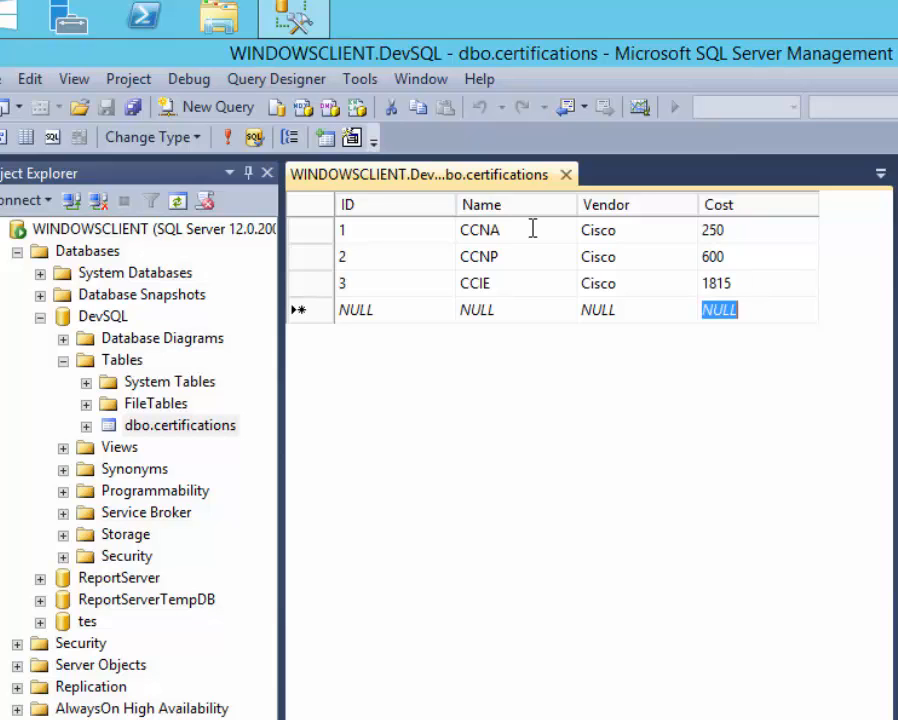
{"action": "key", "text": "Left"}
{"action": "key", "text": "Left"}
{"action": "key", "text": "Left"}
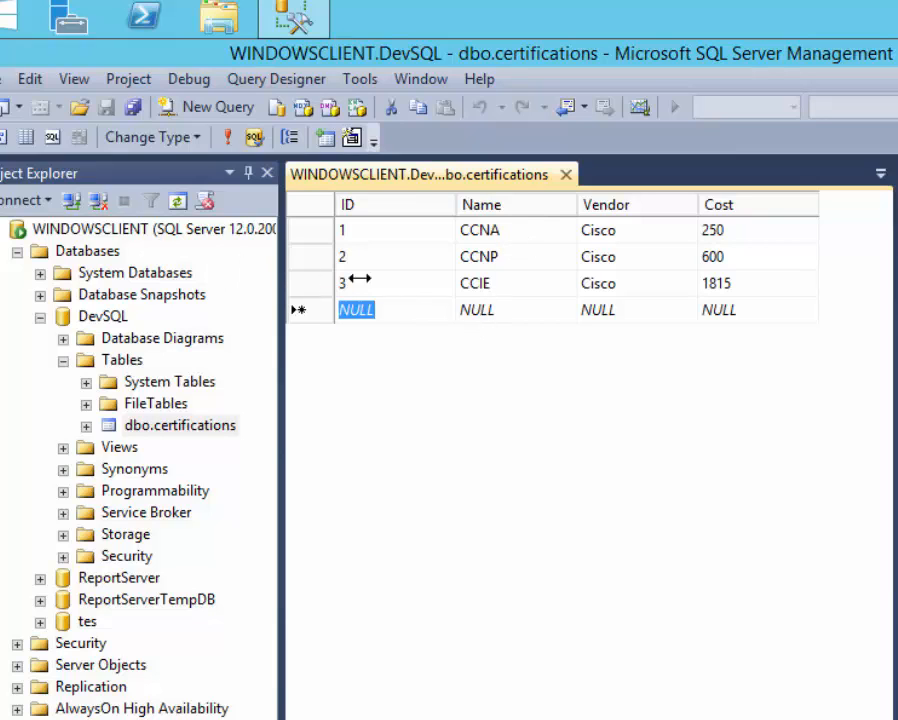
{"action": "left_click", "coordinate": [531, 258]}
Type JNICIE into the new row's Name cell and commit it.
{"action": "left_click", "coordinate": [495, 311]}
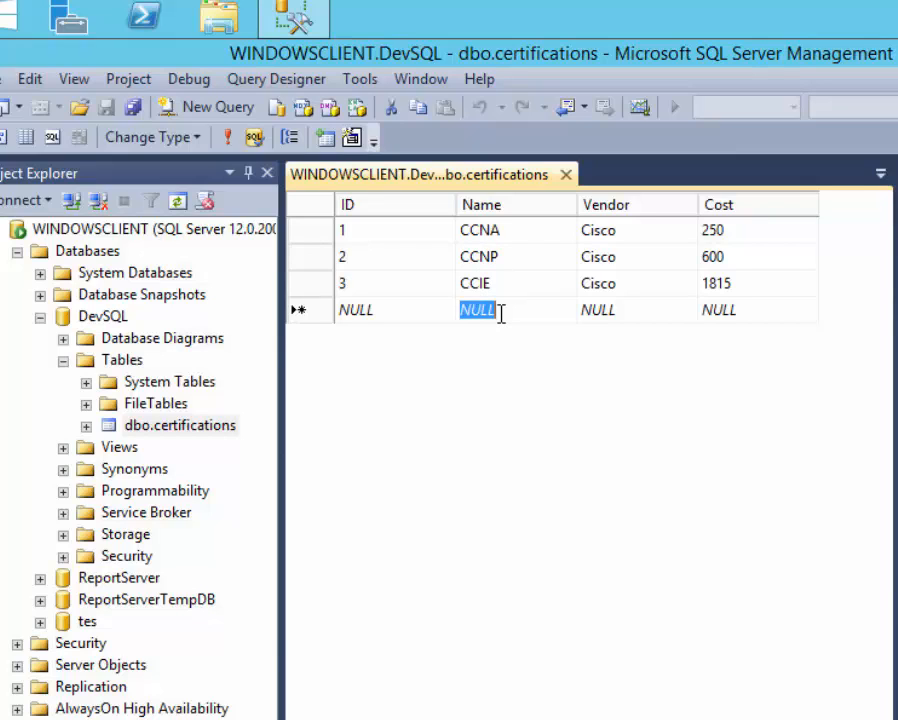
{"action": "type", "text": "J"}
{"action": "key", "text": "BackSpace"}
{"action": "type", "text": "N"}
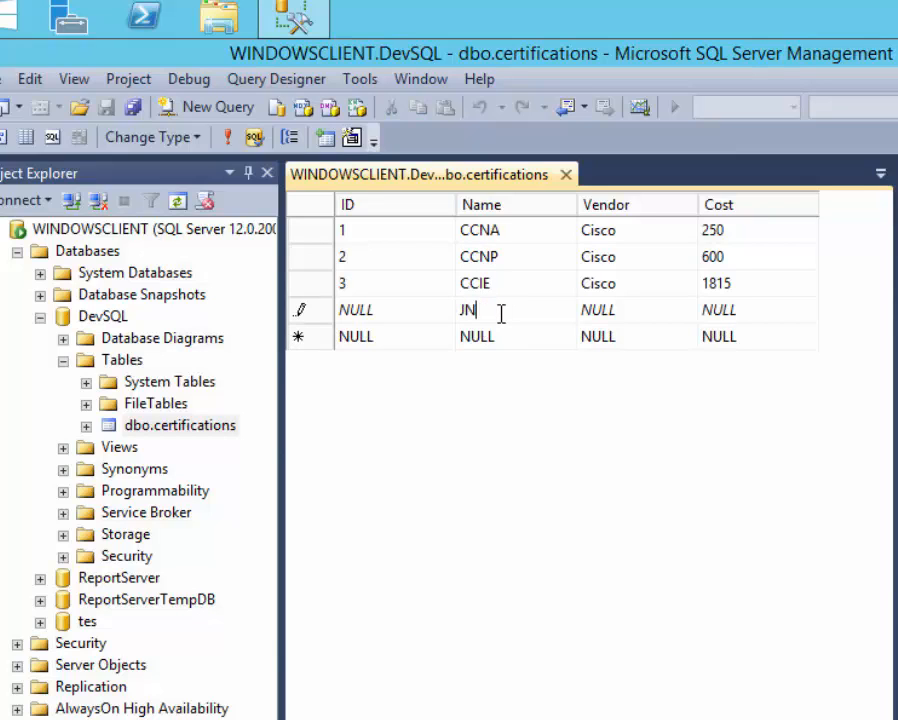
{"action": "type", "text": "IC"}
{"action": "key", "text": "BackSpace"}
{"action": "type", "text": "IE"}
{"action": "key", "text": "Tab"}
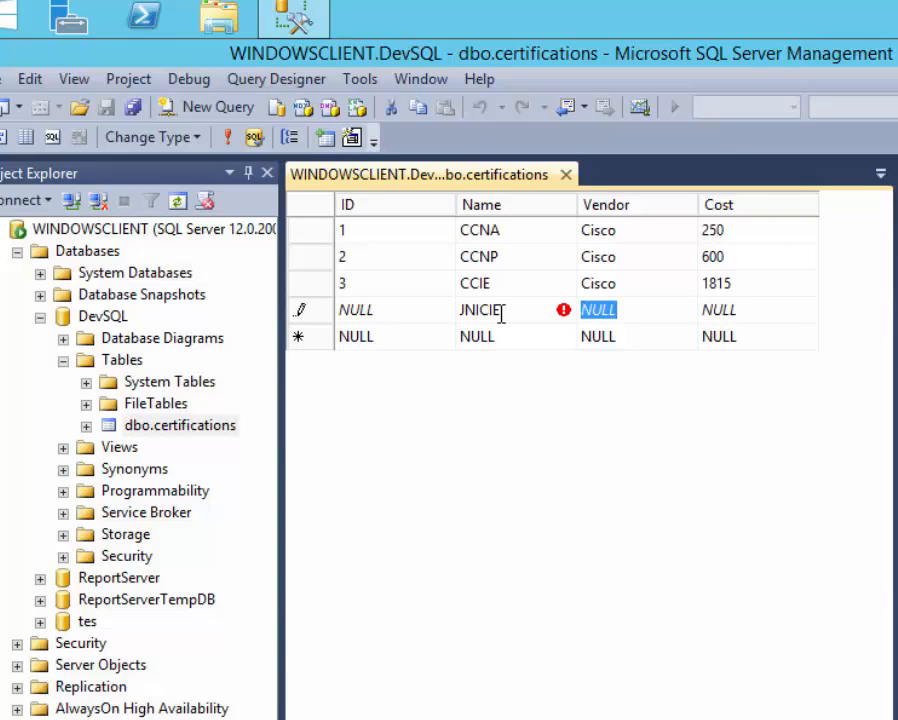
{"action": "key", "text": "Tab"}
Check the JNICIE row's cells, then move focus to DevSQL in Object Explorer.
{"action": "left_click", "coordinate": [522, 338]}
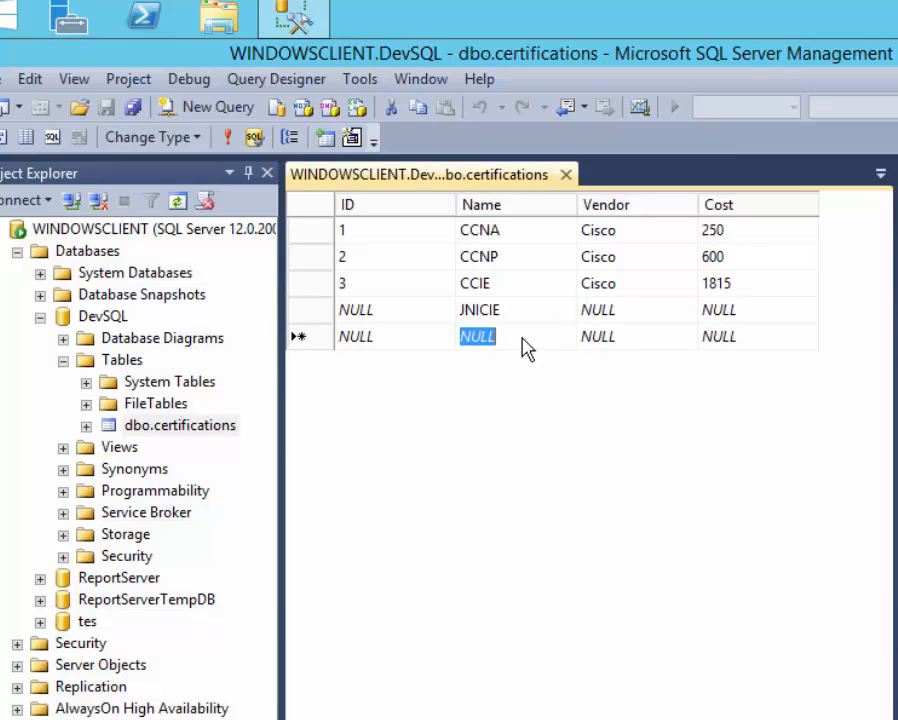
{"action": "left_click", "coordinate": [572, 316]}
{"action": "left_click", "coordinate": [567, 310]}
{"action": "left_click", "coordinate": [626, 311]}
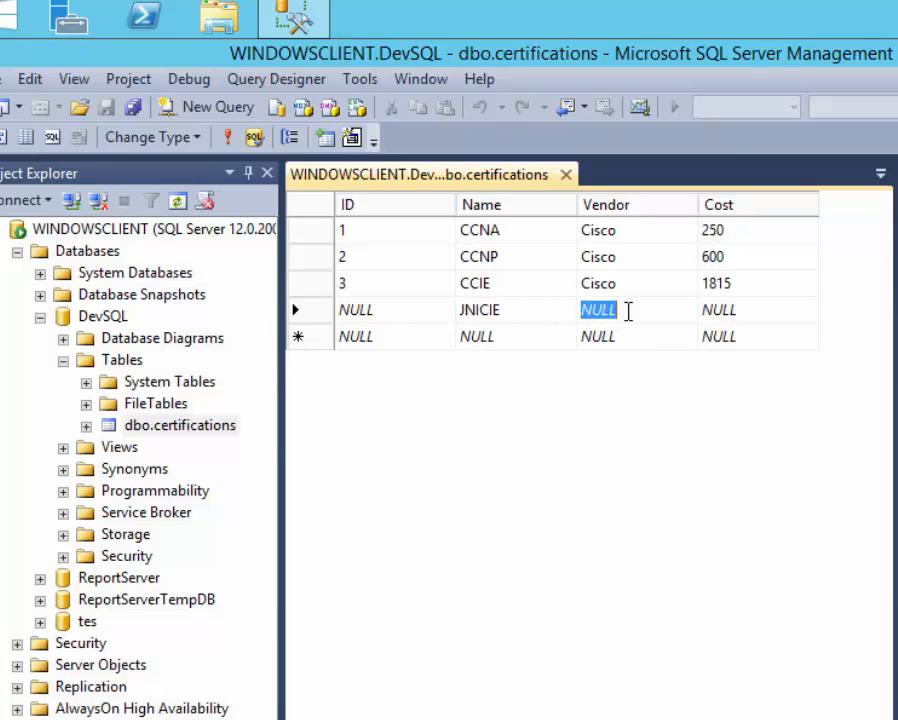
{"action": "left_click", "coordinate": [626, 311]}
{"action": "left_click", "coordinate": [512, 338]}
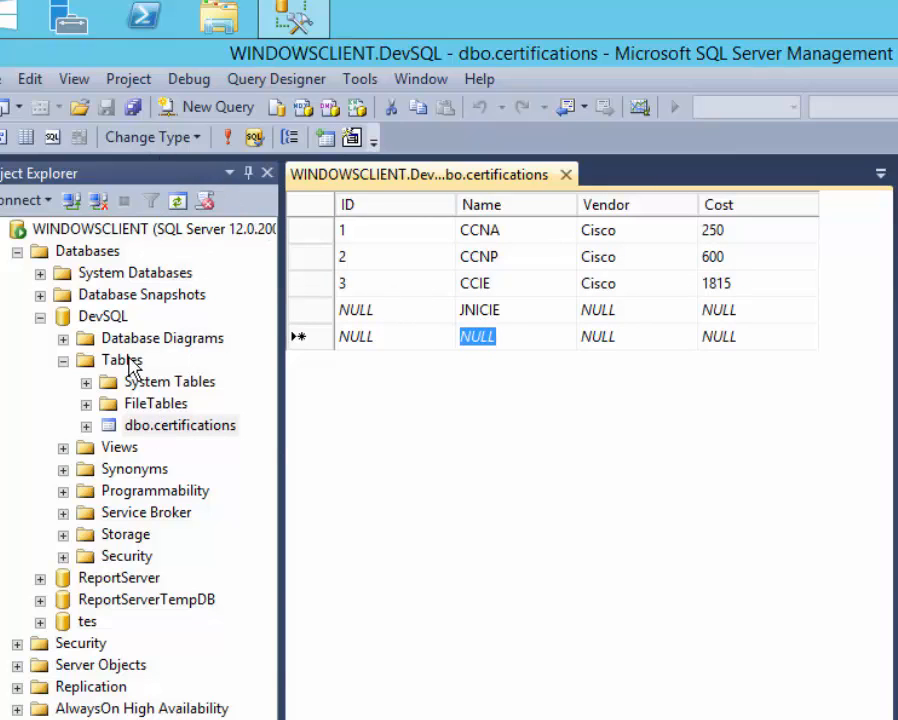
{"action": "left_click", "coordinate": [90, 318]}
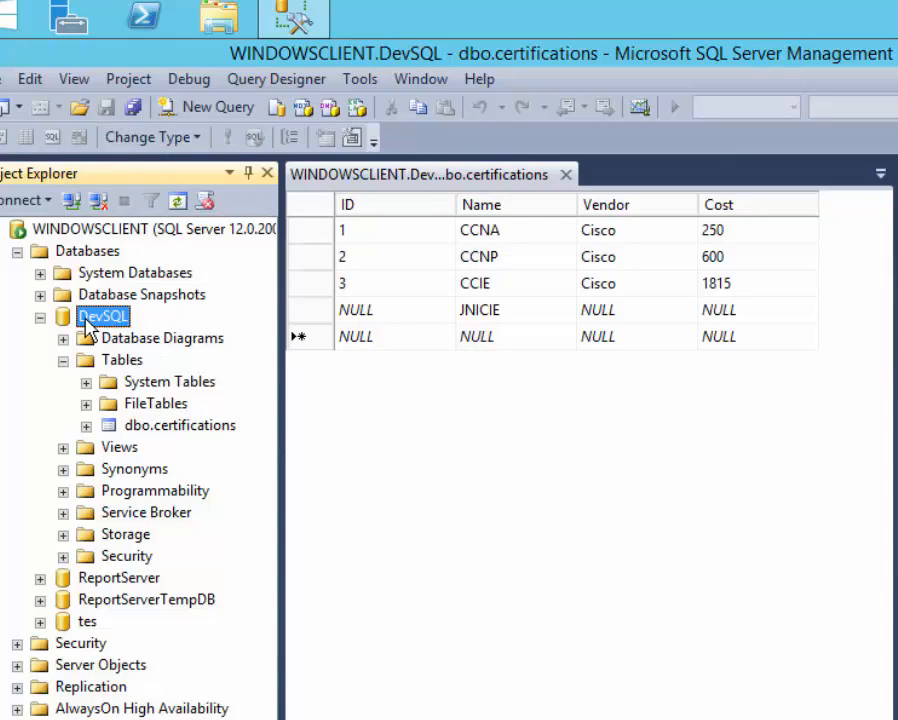
{"action": "left_click", "coordinate": [198, 138]}
{"action": "left_click", "coordinate": [500, 505]}
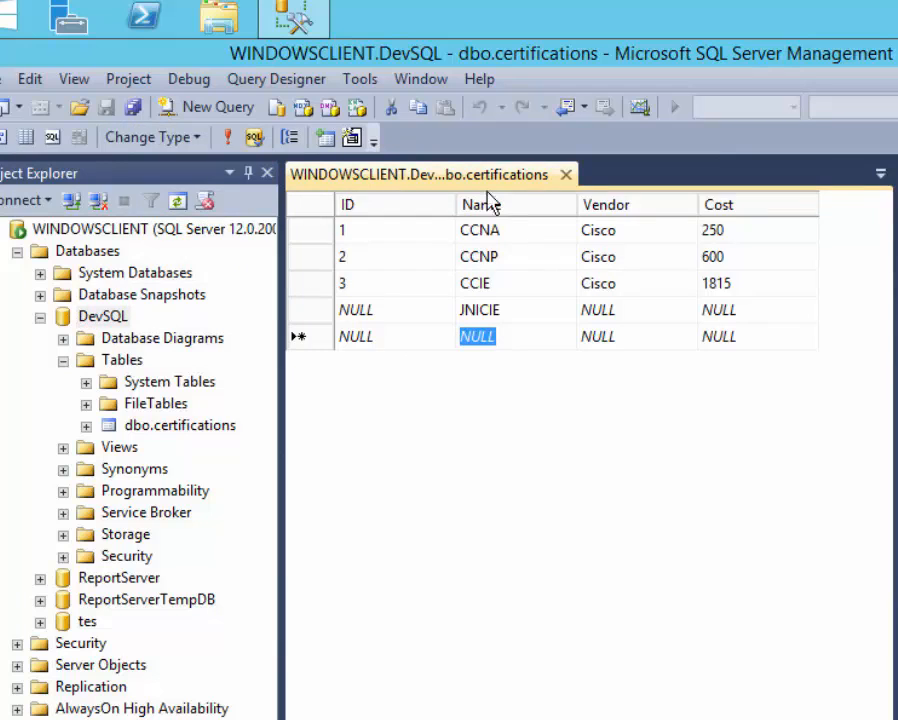
Close the edit grid and rerun 'select * from certifications' to see the four rows.
{"action": "left_click", "coordinate": [566, 175]}
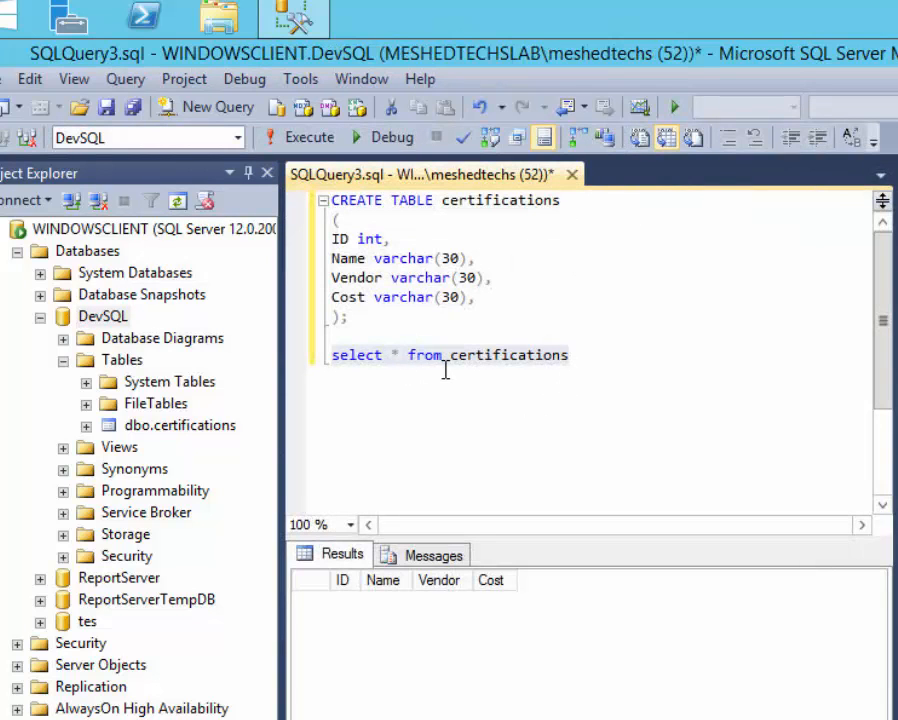
{"action": "left_click_drag", "start_coordinate": [584, 354], "coordinate": [297, 357]}
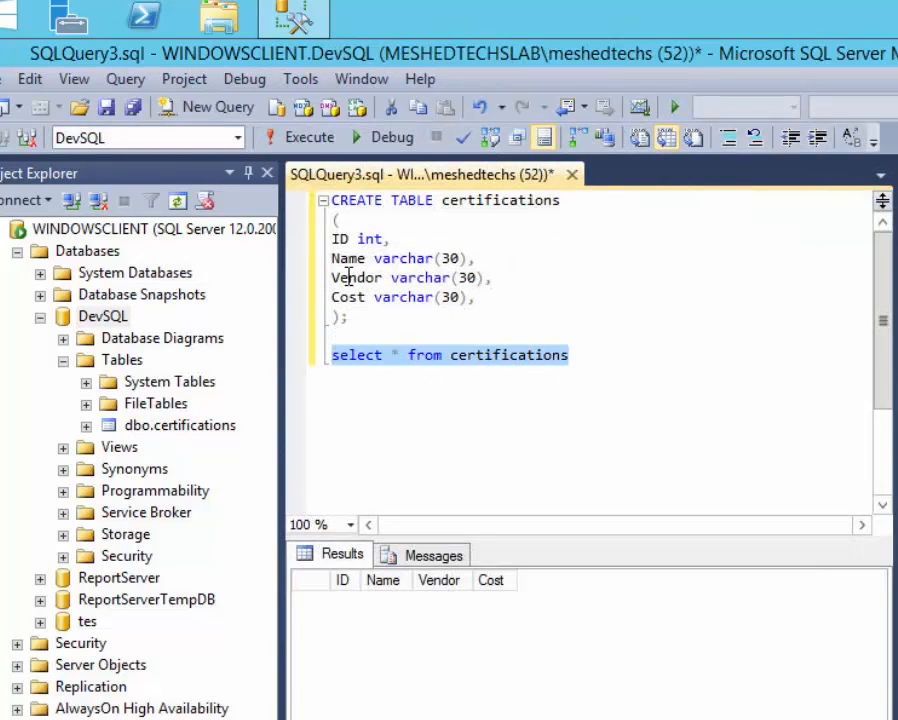
{"action": "left_click", "coordinate": [312, 140]}
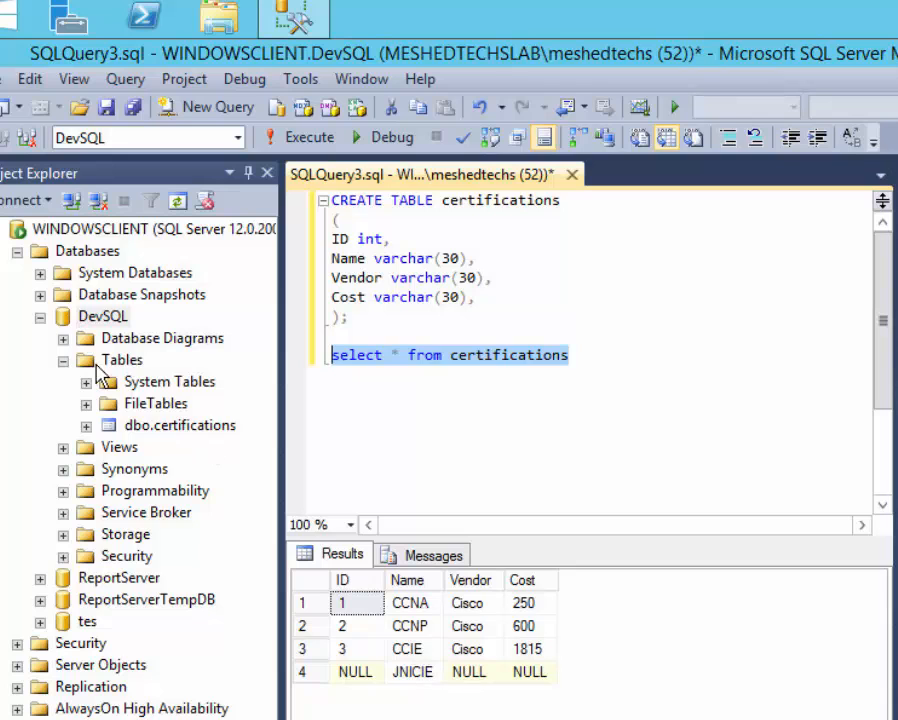
In DevSQL's Database Properties Options page, change the recovery model from Full to Simple.
{"action": "left_click", "coordinate": [41, 318]}
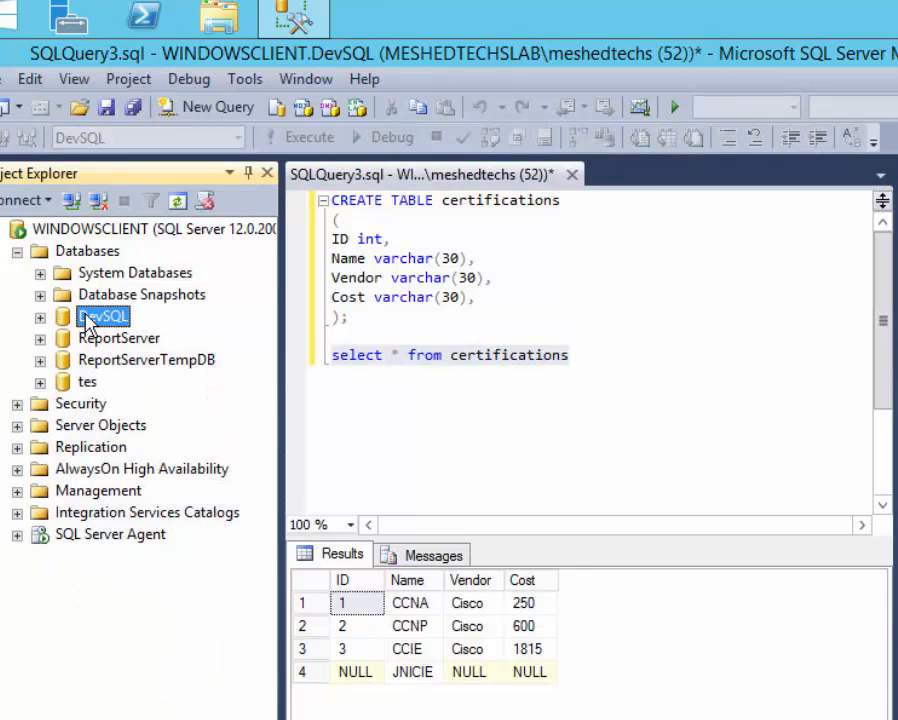
{"action": "right_click", "coordinate": [88, 322]}
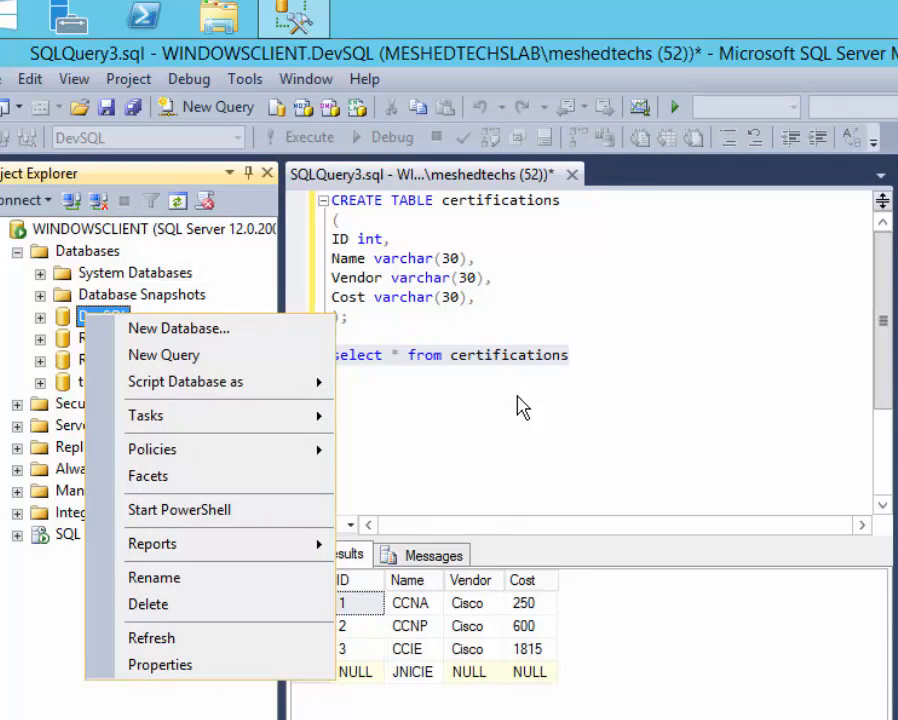
{"action": "left_click", "coordinate": [344, 342]}
{"action": "right_click", "coordinate": [108, 323]}
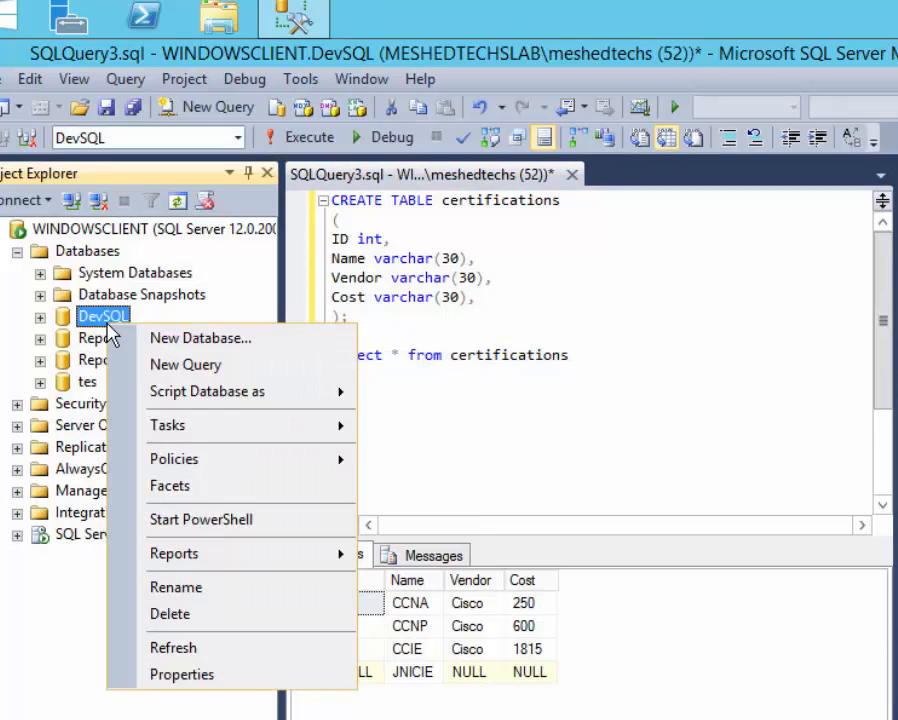
{"action": "mouse_move", "coordinate": [262, 428]}
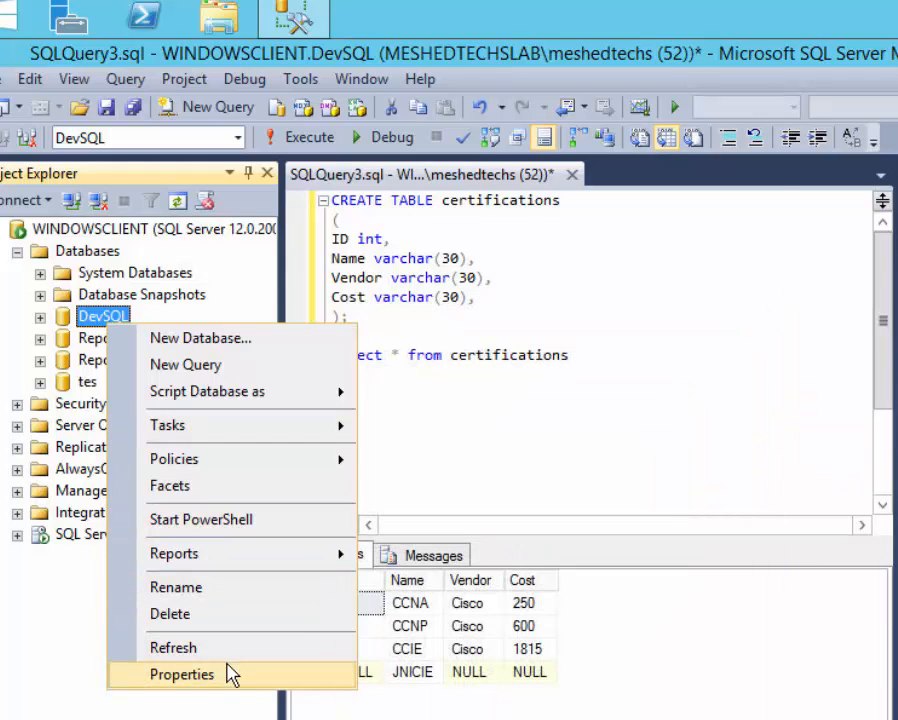
{"action": "left_click", "coordinate": [230, 672]}
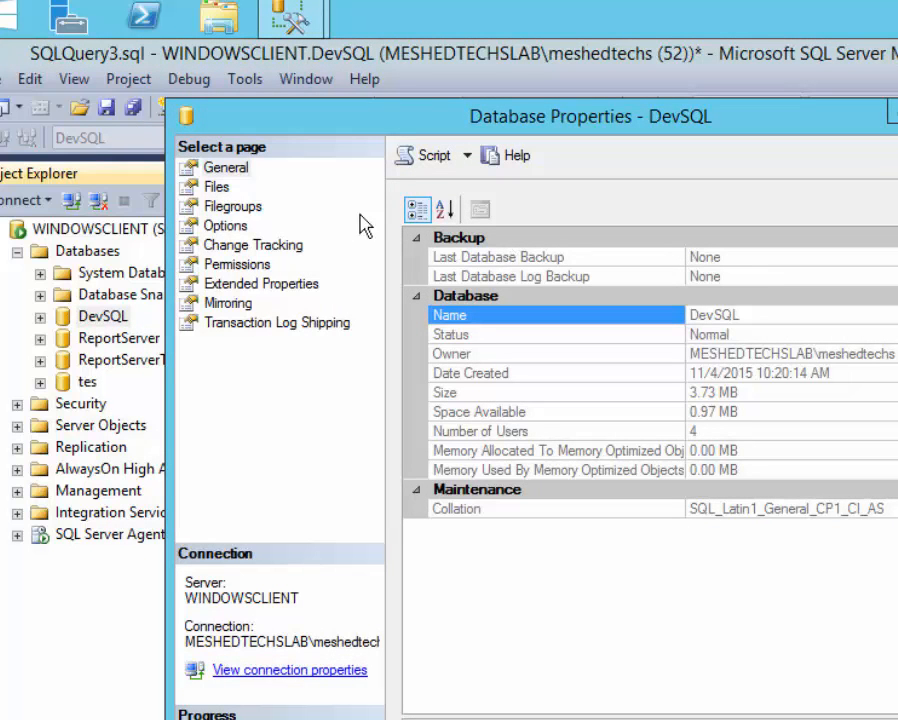
{"action": "left_click", "coordinate": [216, 226]}
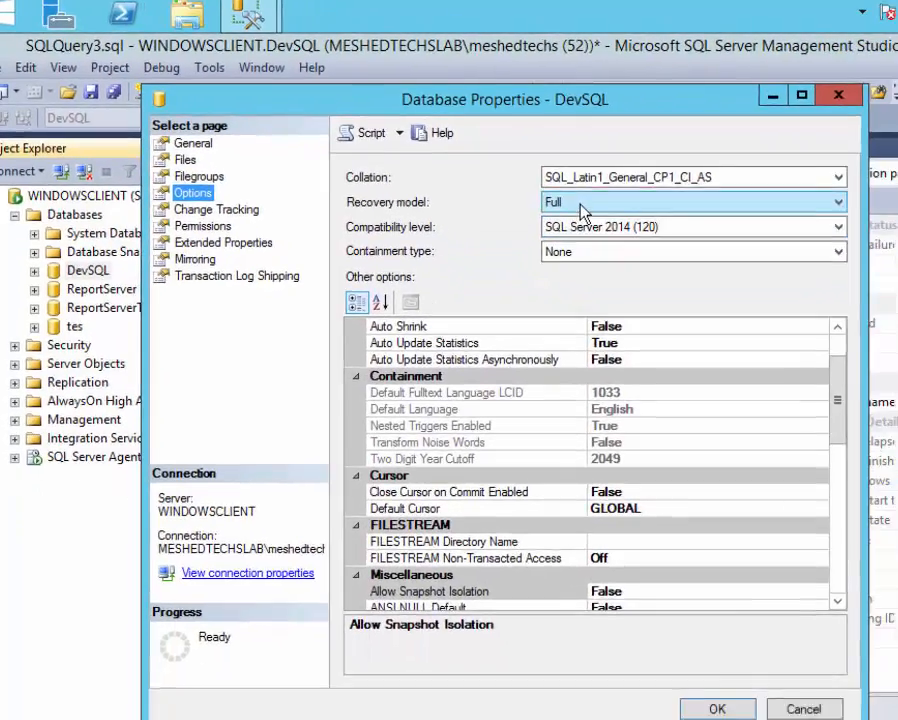
{"action": "left_click", "coordinate": [642, 228]}
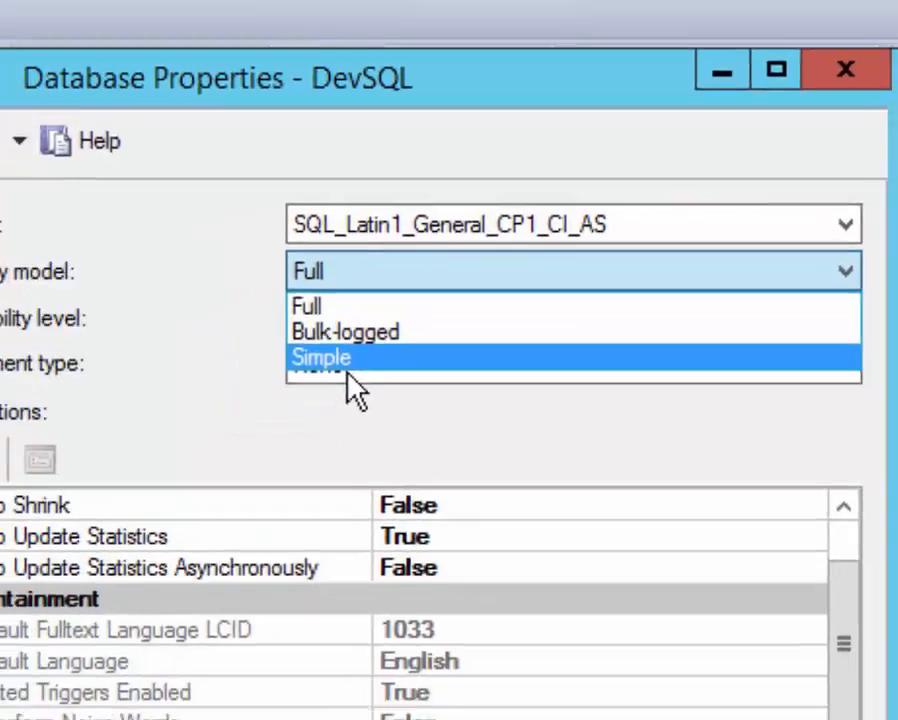
{"action": "left_click", "coordinate": [280, 405]}
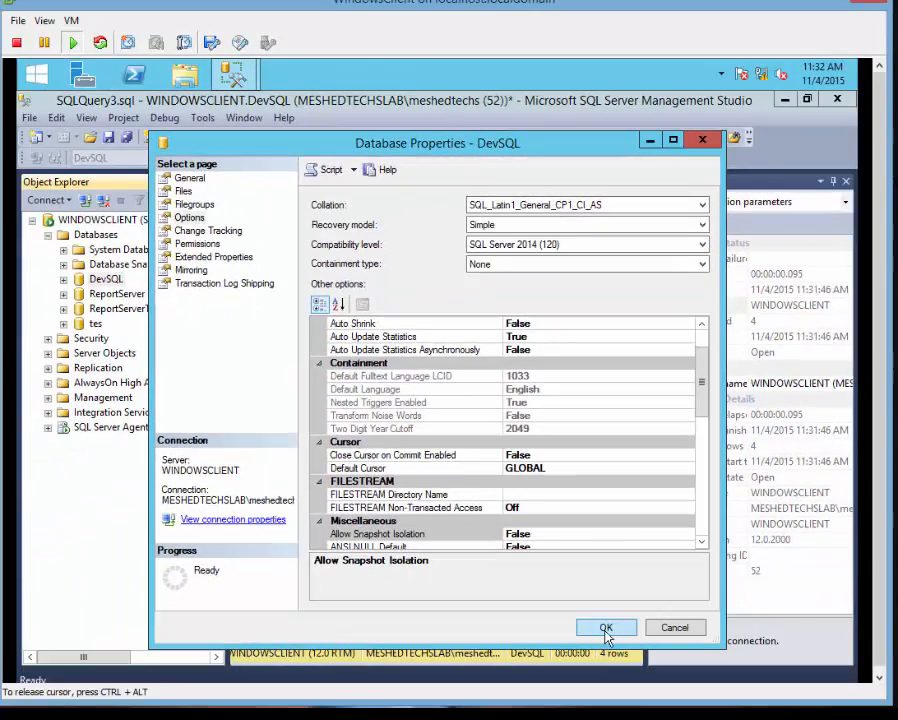
{"action": "left_click", "coordinate": [596, 719]}
Open the Back Up Database dialog for DevSQL via Tasks and move it up-left.
{"action": "right_click", "coordinate": [98, 285]}
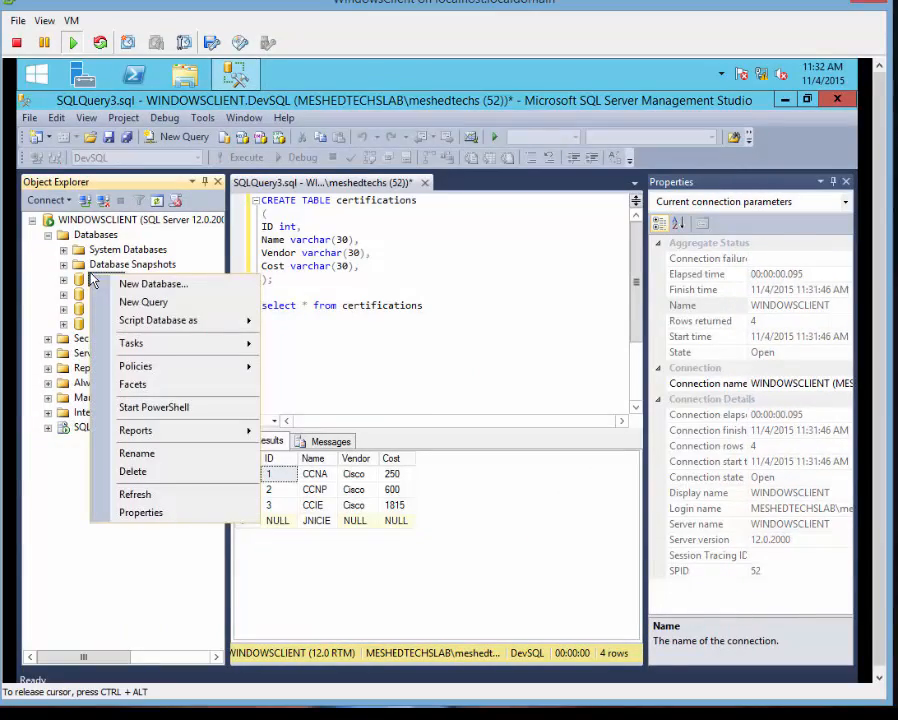
{"action": "mouse_move", "coordinate": [170, 345]}
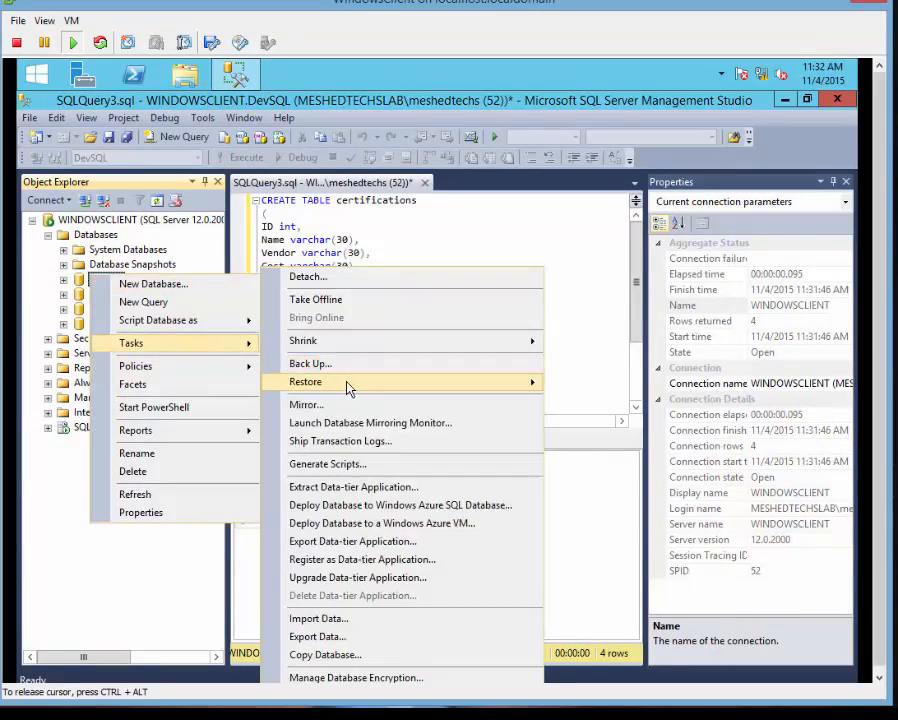
{"action": "left_click", "coordinate": [325, 364]}
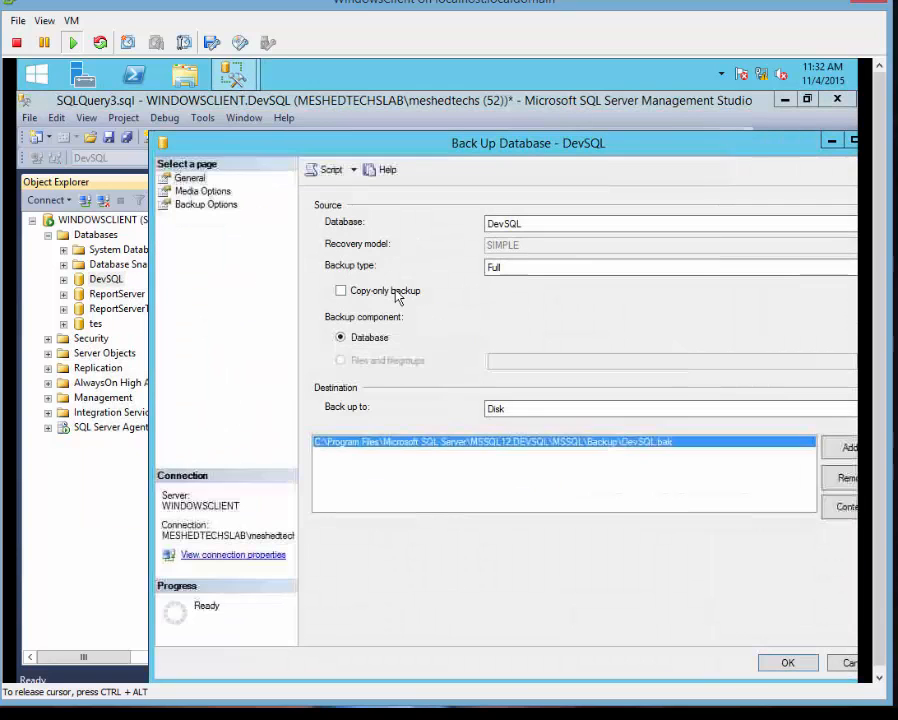
{"action": "left_click_drag", "start_coordinate": [330, 148], "coordinate": [249, 115]}
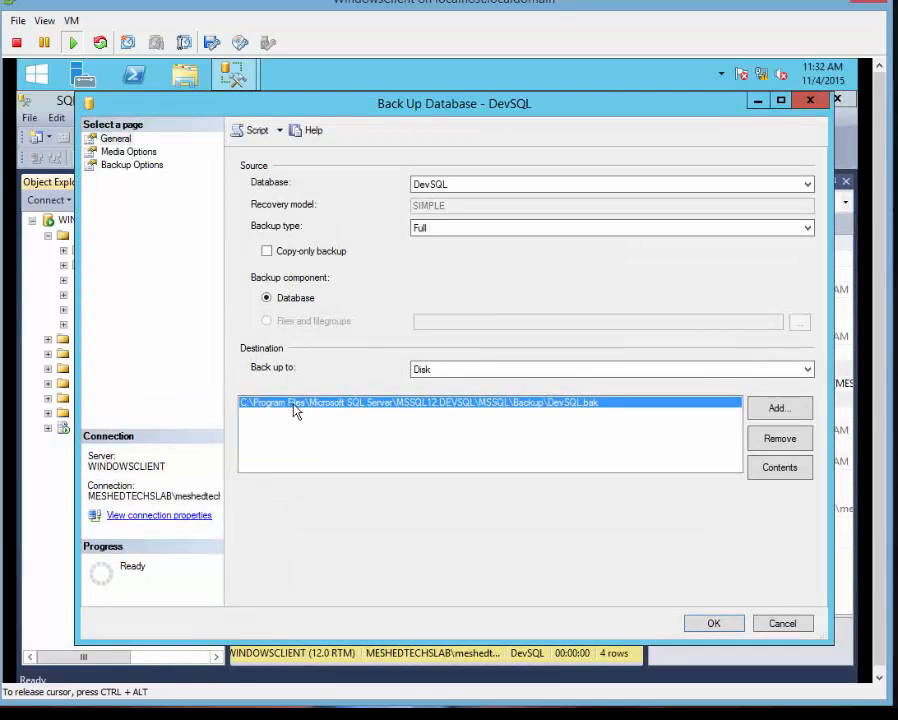
Add C:\devSQL.bak as a disk backup destination.
{"action": "left_click", "coordinate": [772, 412]}
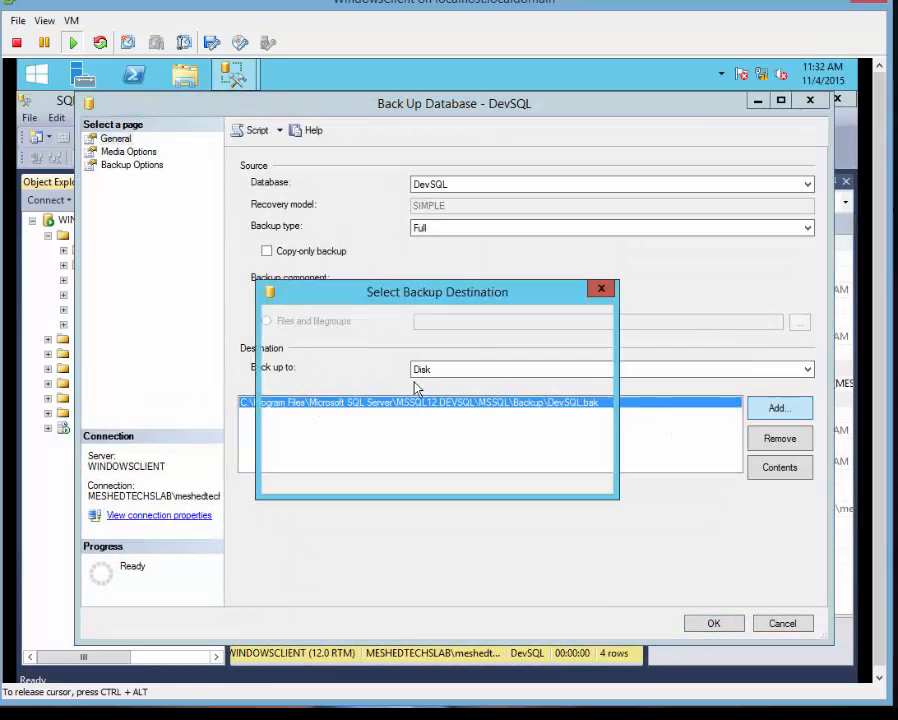
{"action": "left_click", "coordinate": [572, 398]}
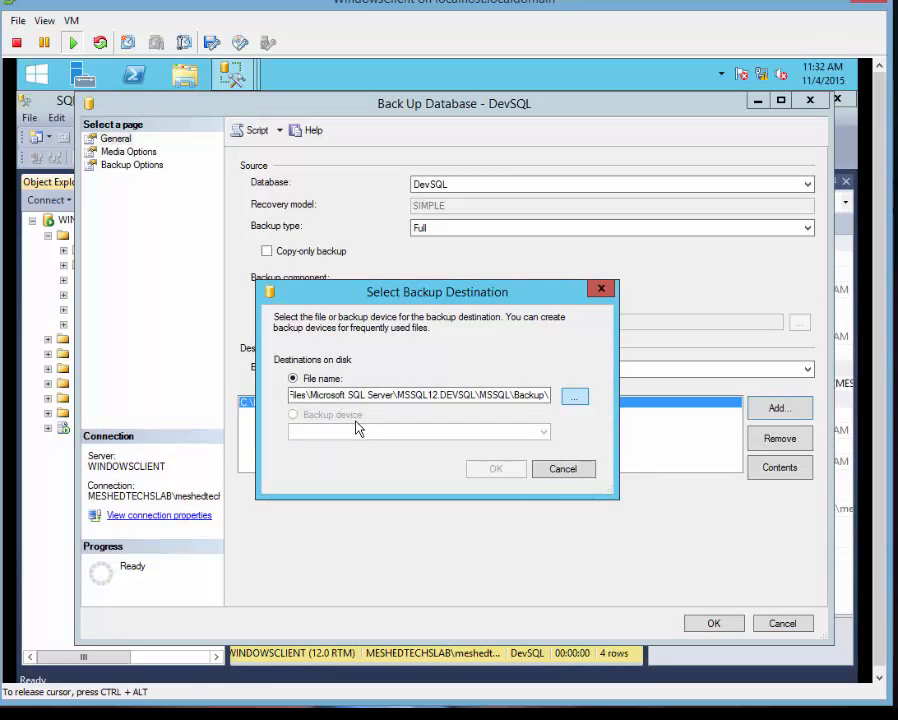
{"action": "scroll", "coordinate": [363, 251], "scroll_direction": "up", "scroll_amount": 2}
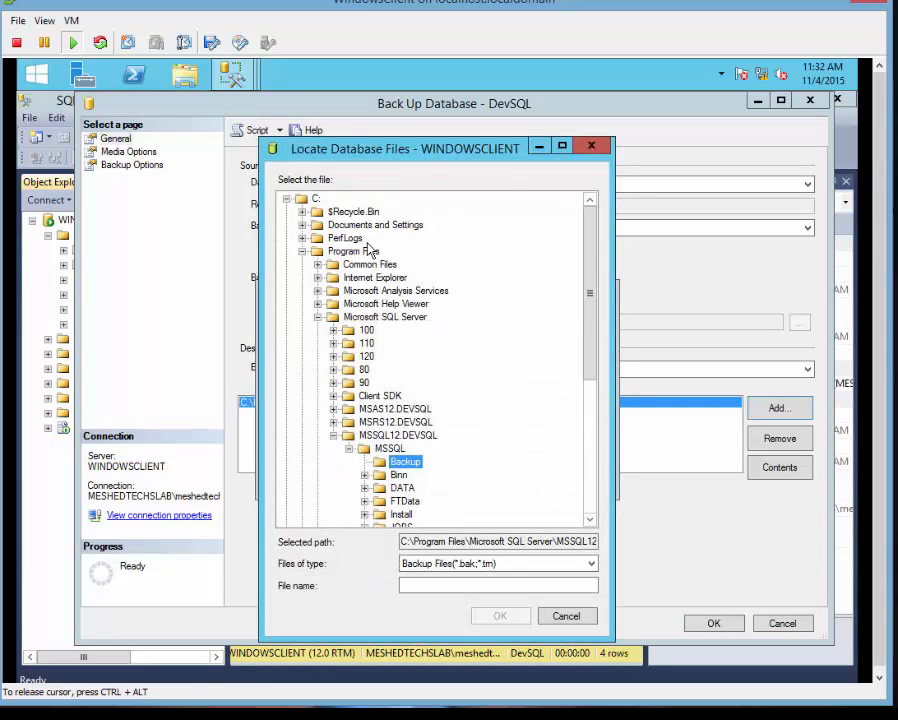
{"action": "left_click", "coordinate": [316, 199]}
{"action": "scroll", "coordinate": [435, 487], "scroll_direction": "down", "scroll_amount": 2}
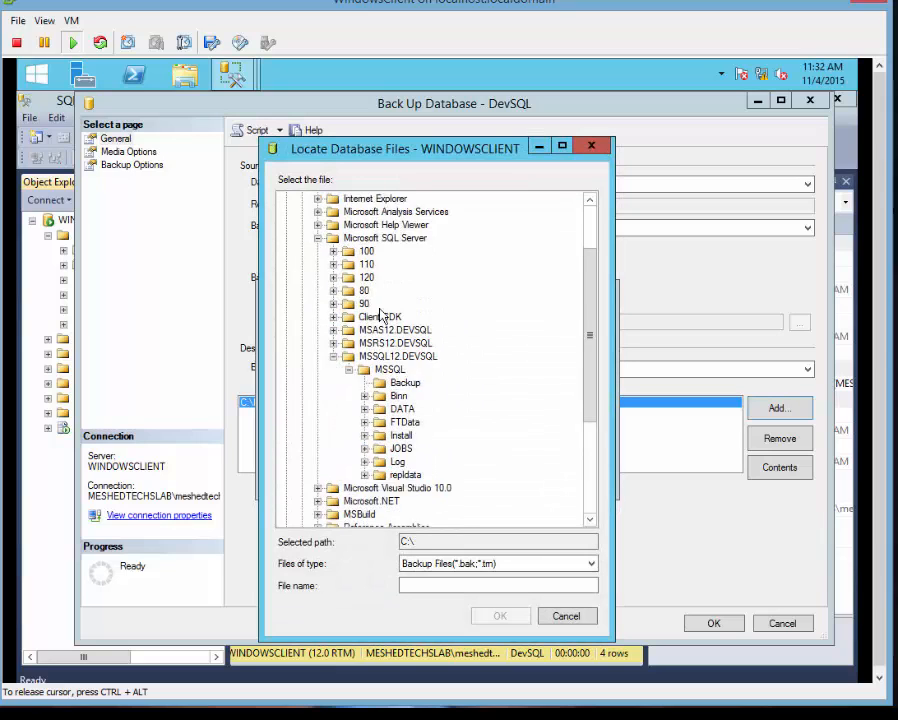
{"action": "scroll", "coordinate": [372, 372], "scroll_direction": "up", "scroll_amount": 2}
{"action": "scroll", "coordinate": [368, 320], "scroll_direction": "down", "scroll_amount": 5}
{"action": "left_click", "coordinate": [497, 585]}
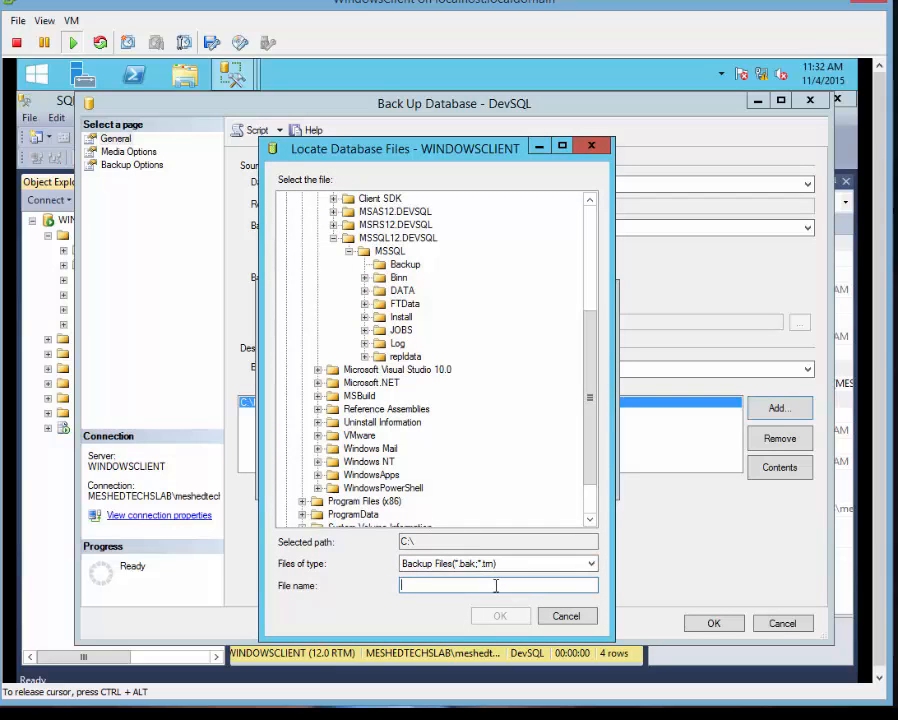
{"action": "type", "text": "devSQL.bak"}
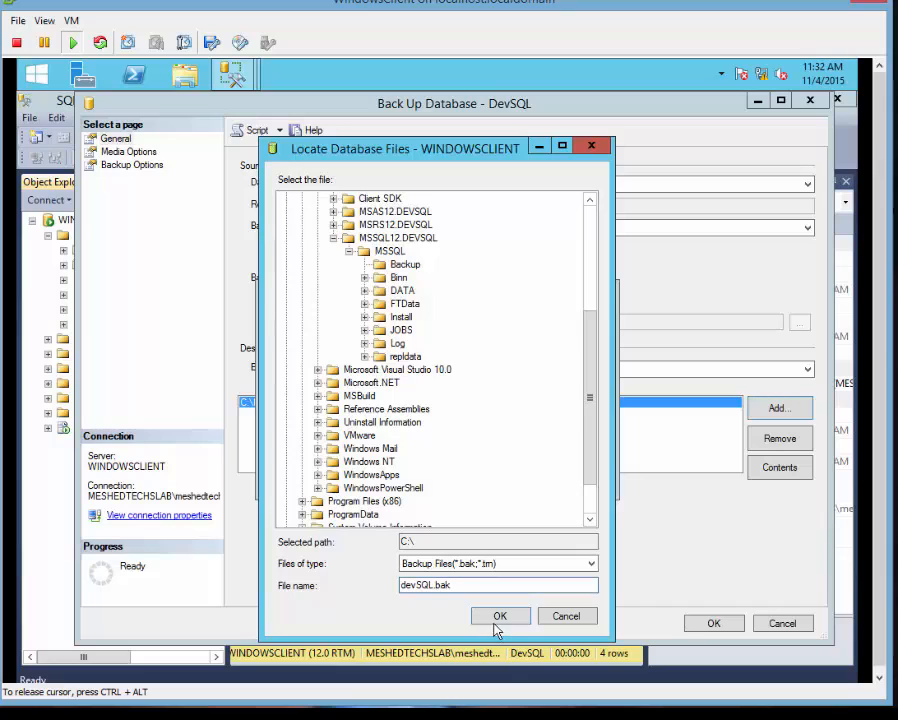
{"action": "left_click", "coordinate": [498, 624]}
{"action": "left_click", "coordinate": [512, 476]}
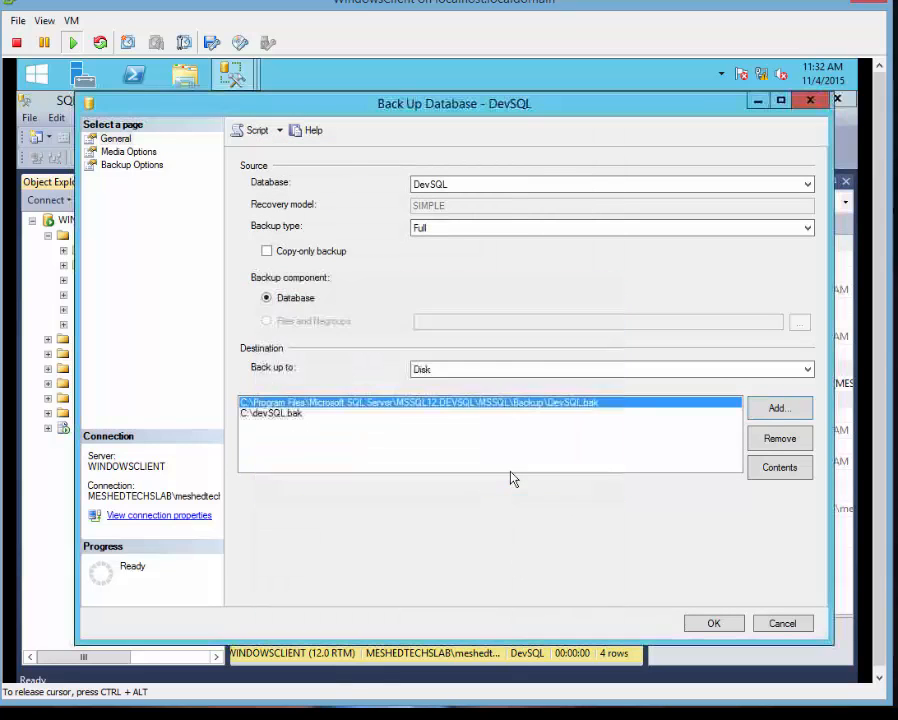
Run the DevSQL backup and dismiss the access-denied failure message.
{"action": "double_click", "coordinate": [490, 101]}
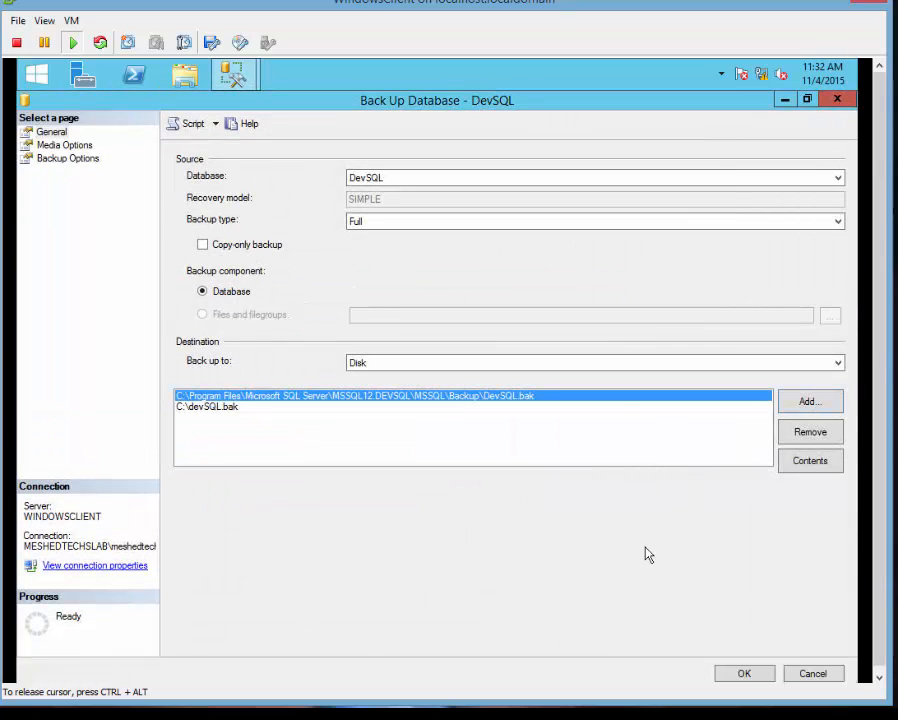
{"action": "double_click", "coordinate": [378, 104]}
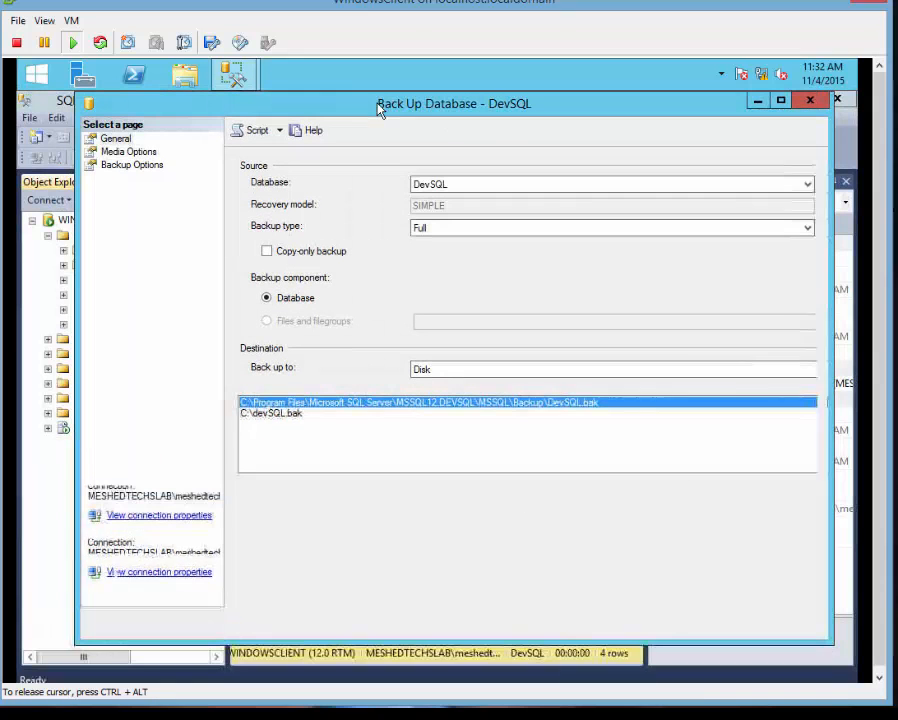
{"action": "left_click", "coordinate": [708, 623]}
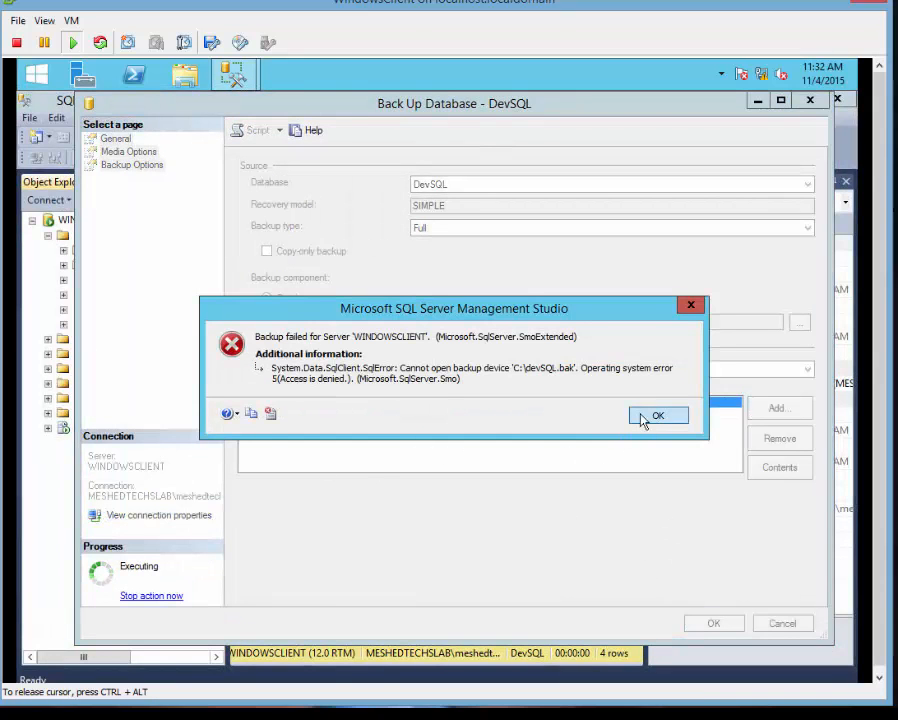
{"action": "left_click", "coordinate": [643, 416]}
Remove the default Backup folder destination, retry the backup, then close the dialog after it fails.
{"action": "left_click", "coordinate": [308, 413]}
{"action": "left_click", "coordinate": [351, 403]}
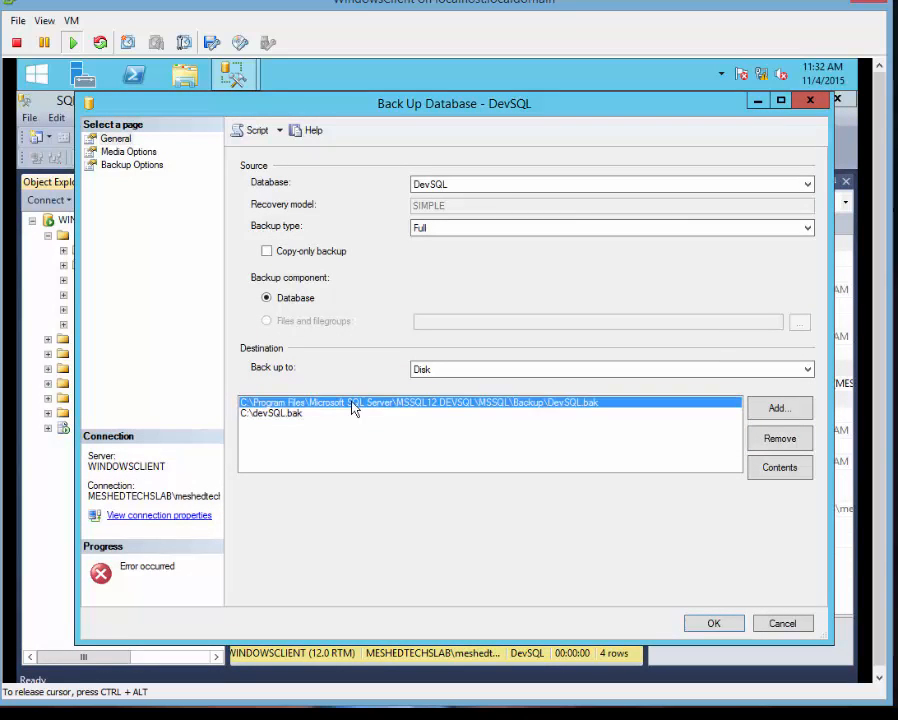
{"action": "left_click", "coordinate": [776, 439]}
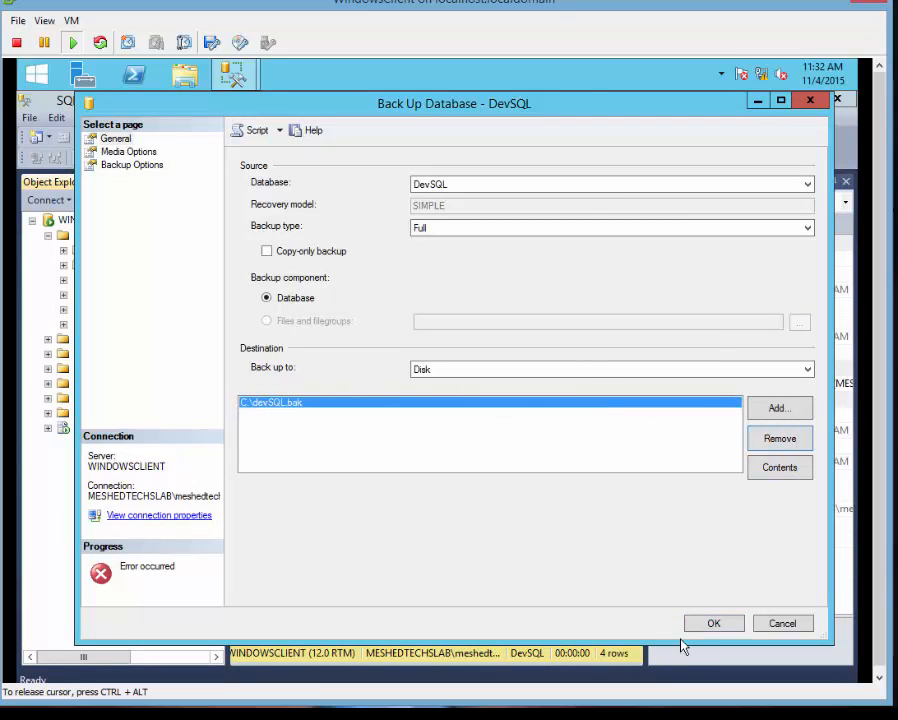
{"action": "left_click", "coordinate": [710, 623]}
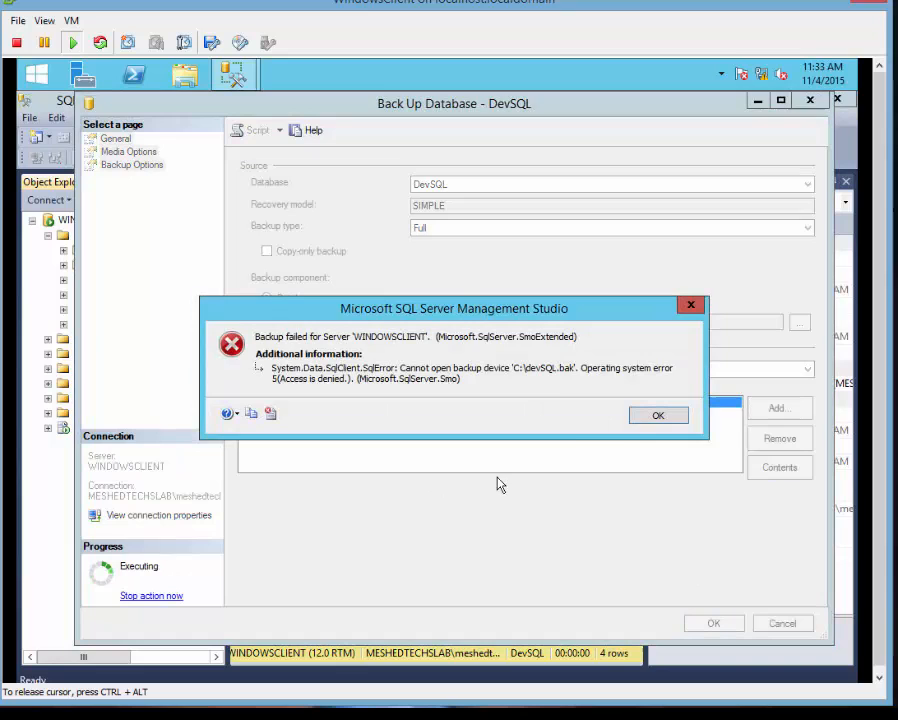
{"action": "left_click", "coordinate": [636, 418]}
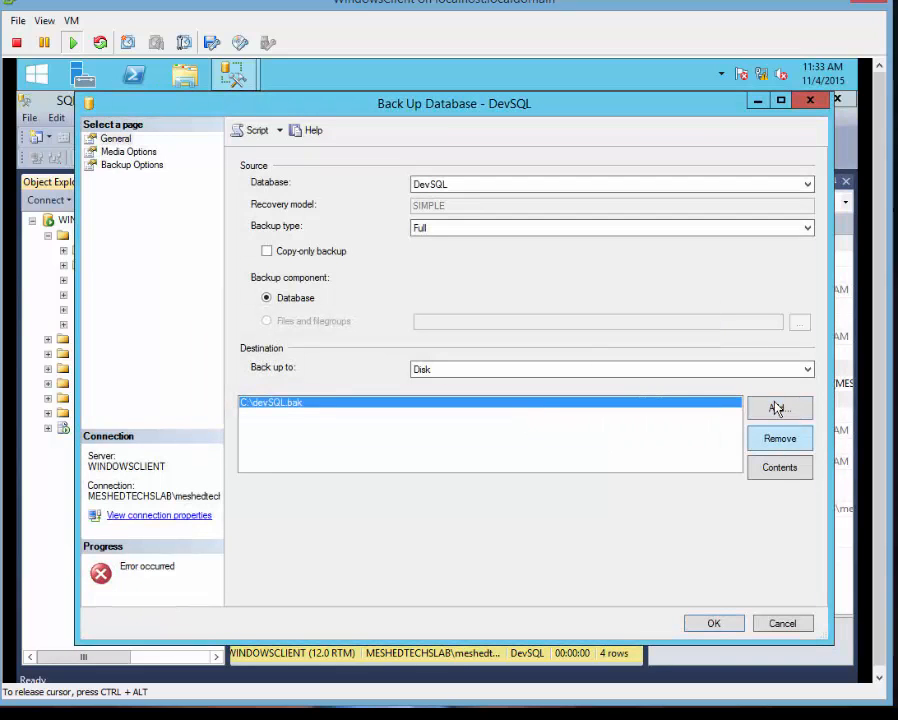
{"action": "left_click", "coordinate": [809, 100]}
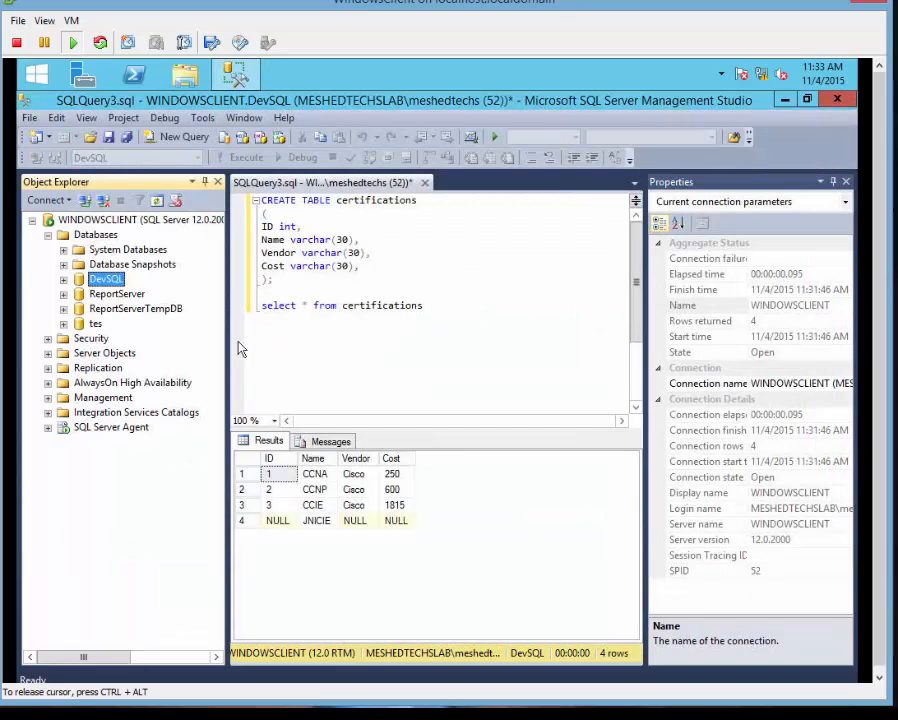
Run a full disk backup of DevSQL to the default Backup folder and acknowledge success.
{"action": "right_click", "coordinate": [110, 283]}
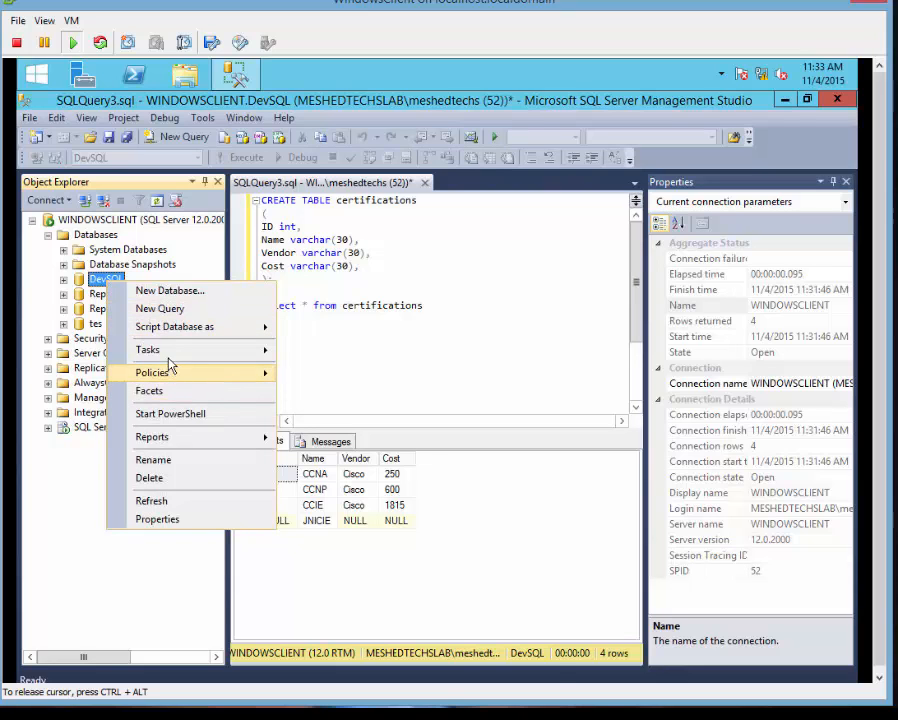
{"action": "mouse_move", "coordinate": [168, 360]}
{"action": "left_click", "coordinate": [376, 364]}
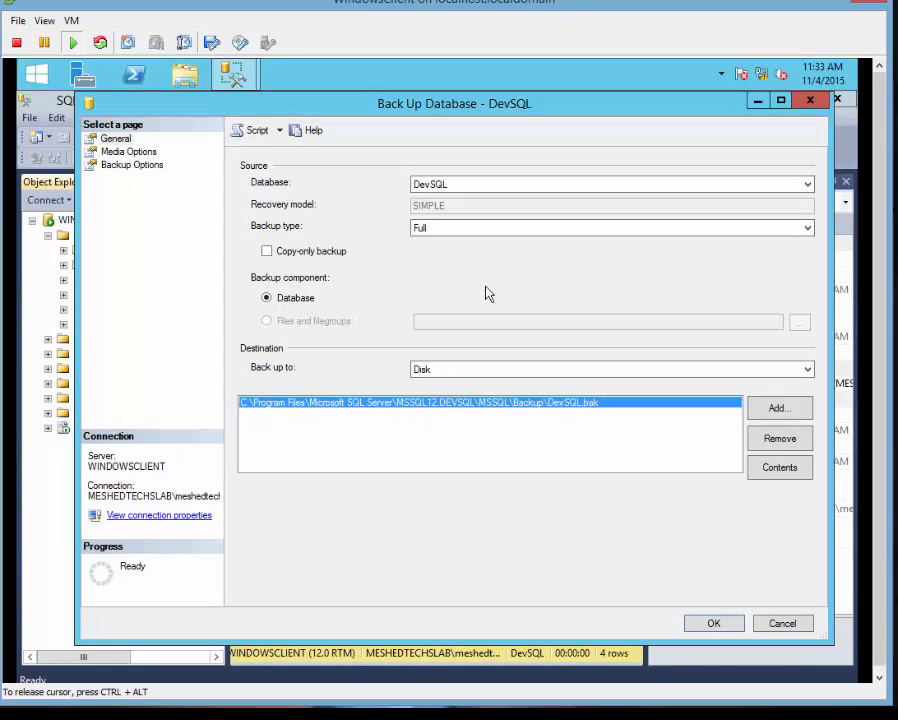
{"action": "left_click", "coordinate": [487, 374]}
{"action": "left_click", "coordinate": [487, 374]}
{"action": "left_click", "coordinate": [689, 628]}
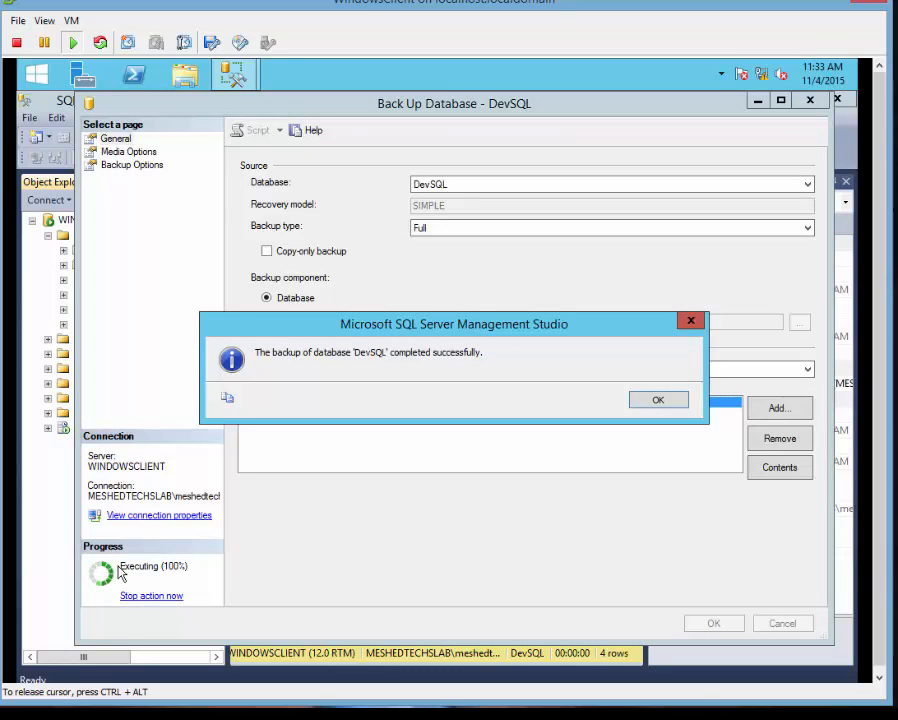
{"action": "left_click", "coordinate": [659, 401]}
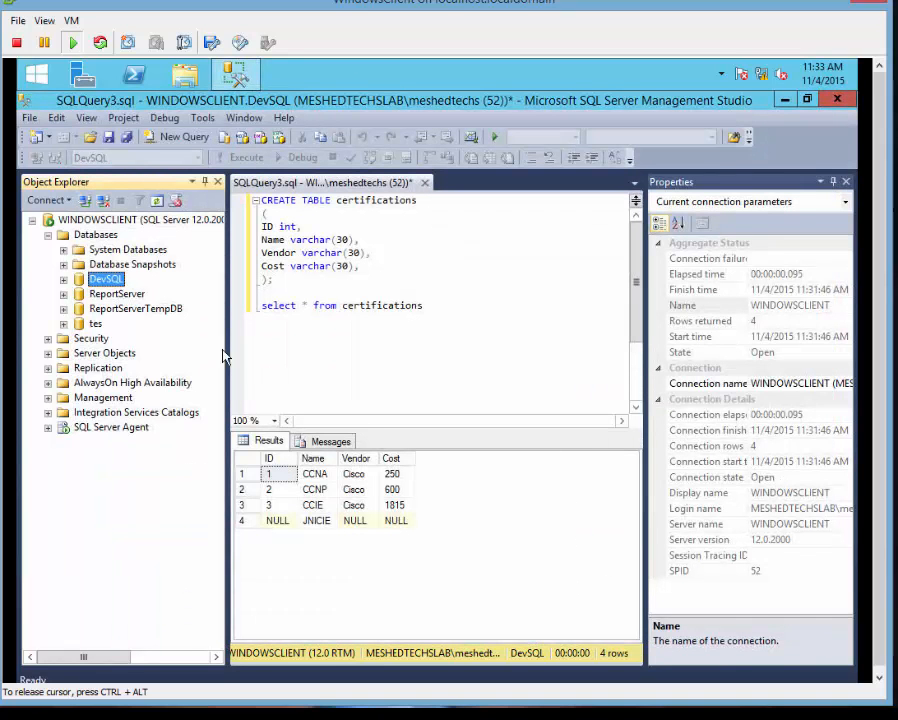
{"action": "right_click", "coordinate": [116, 286]}
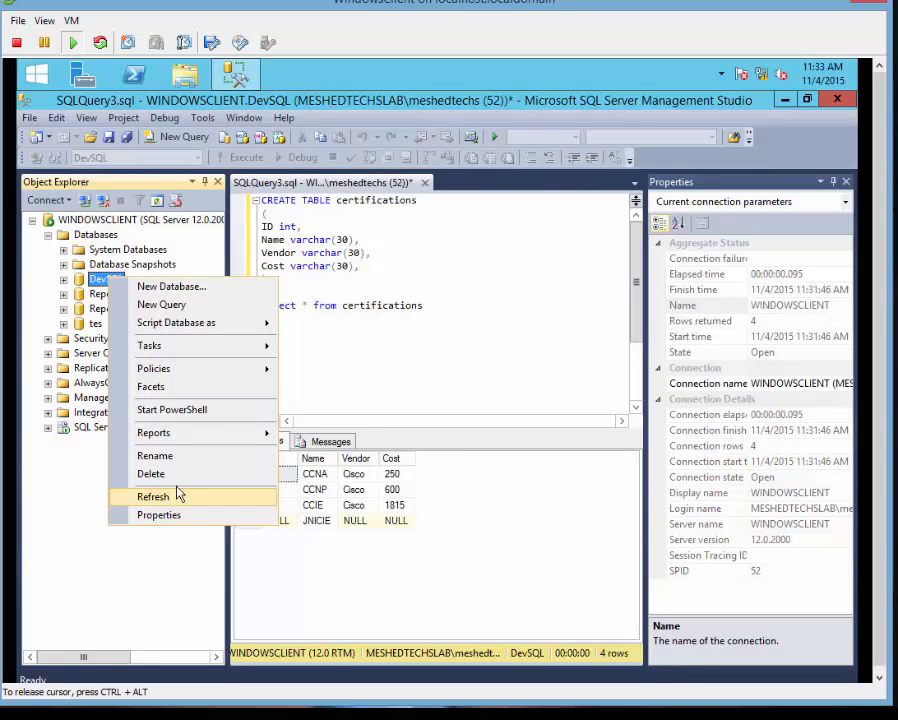
{"action": "left_click", "coordinate": [70, 582]}
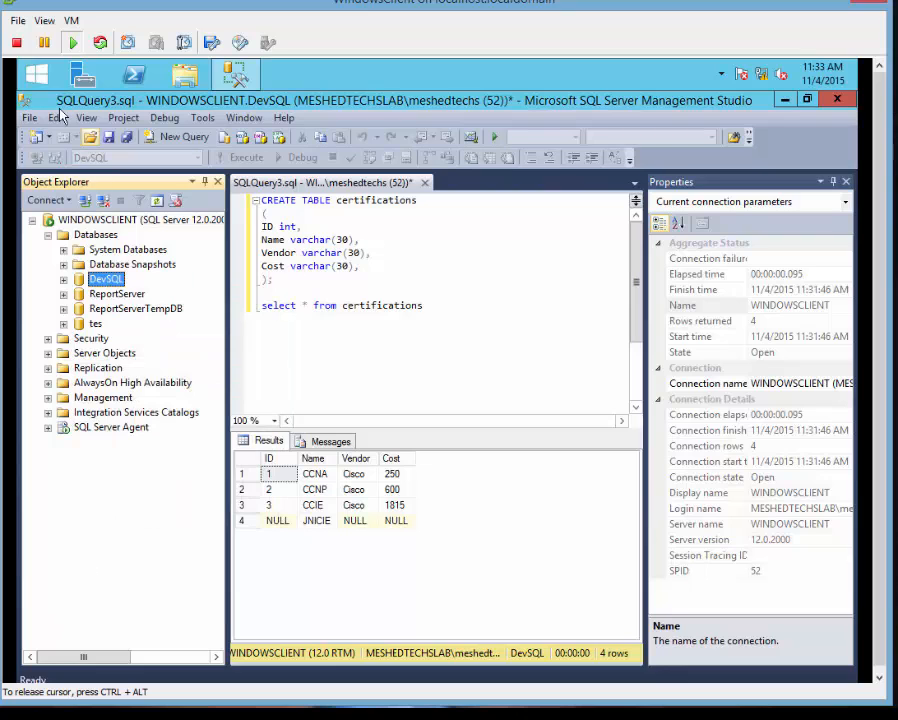
{"action": "left_click", "coordinate": [34, 77]}
Browse to C:\Program Files\Microsoft SQL Server\MSSQL12.DEVSQL\MSSQL\Backup and check DevSQL.bak is 2,453 KB.
{"action": "left_click", "coordinate": [168, 373]}
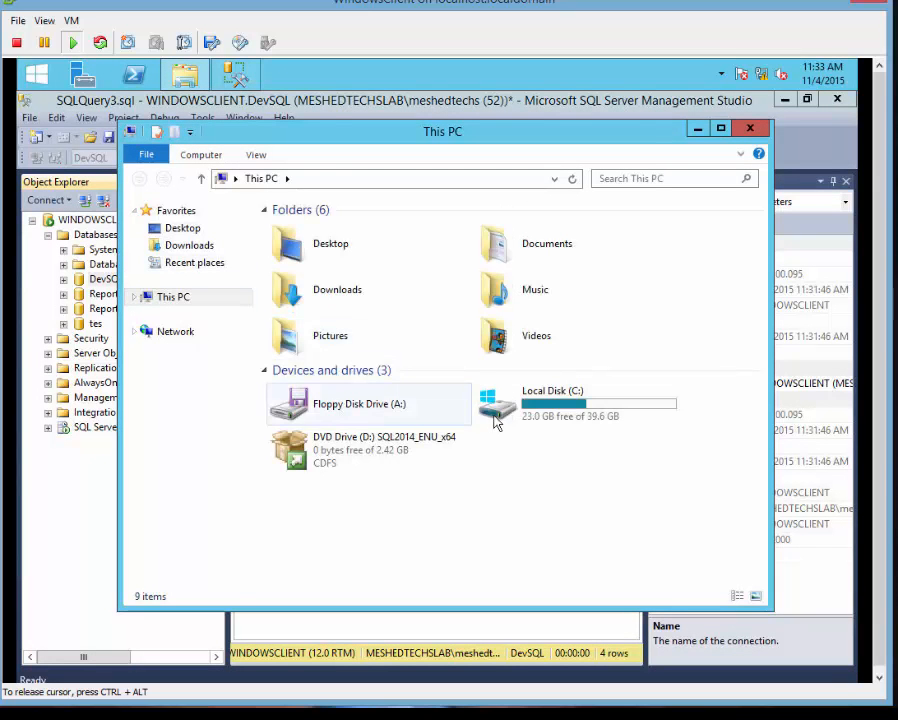
{"action": "double_click", "coordinate": [495, 410]}
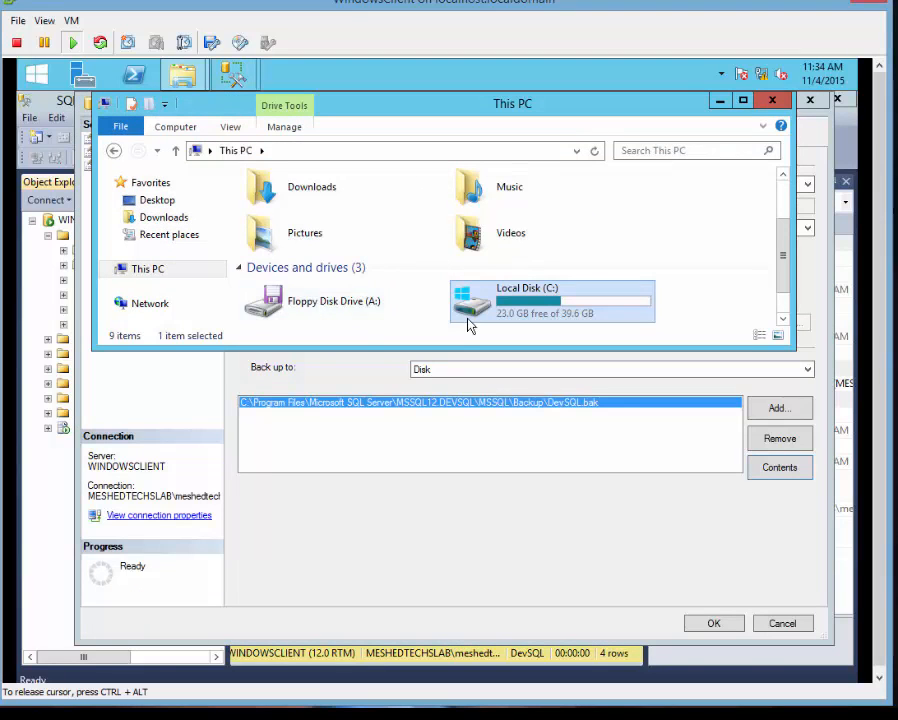
{"action": "double_click", "coordinate": [512, 310]}
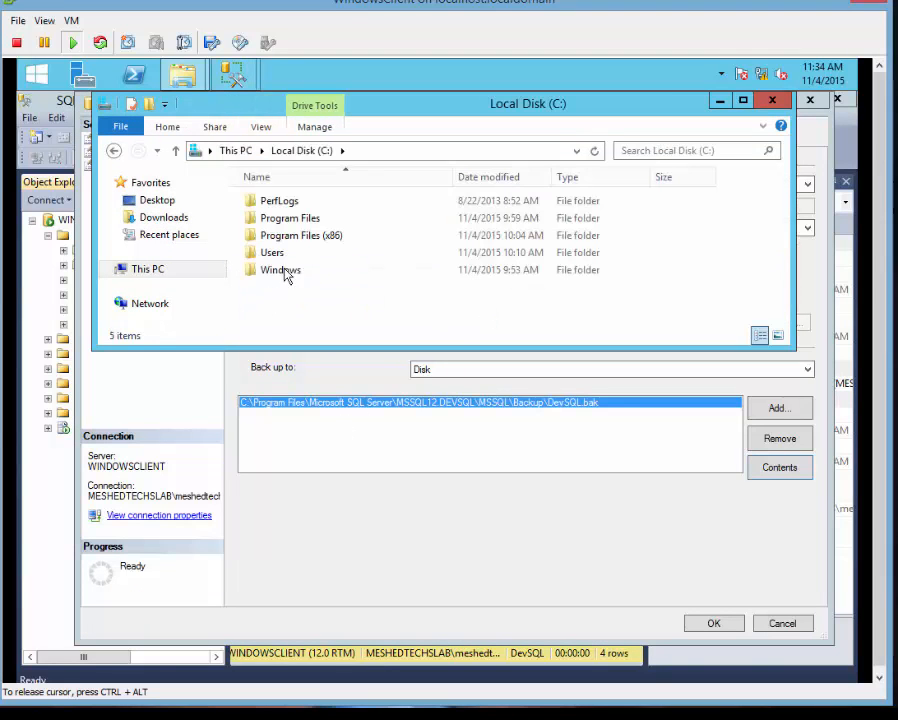
{"action": "double_click", "coordinate": [289, 220]}
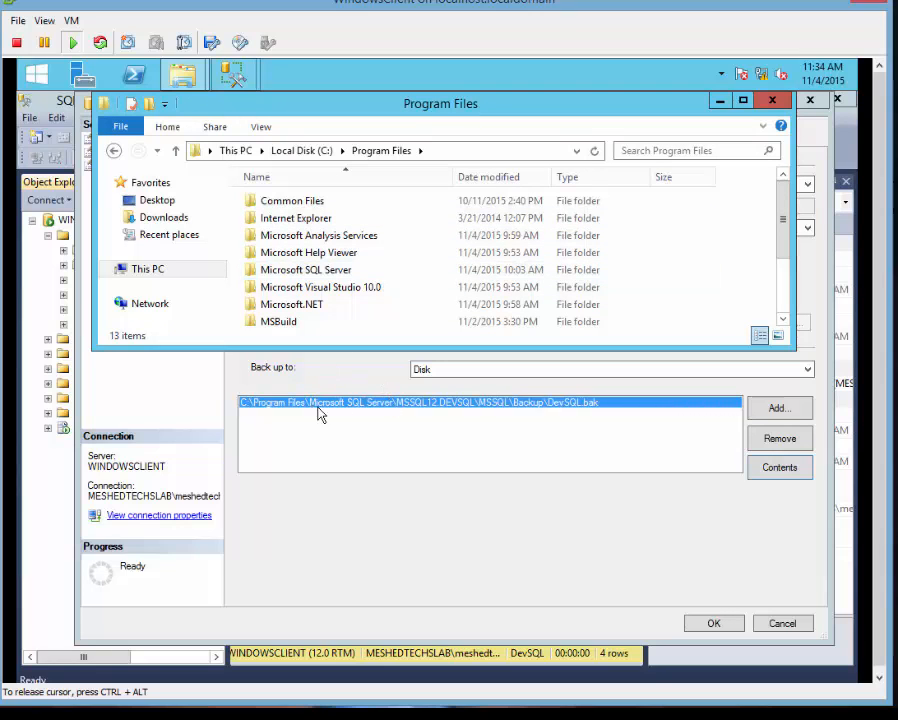
{"action": "double_click", "coordinate": [312, 270]}
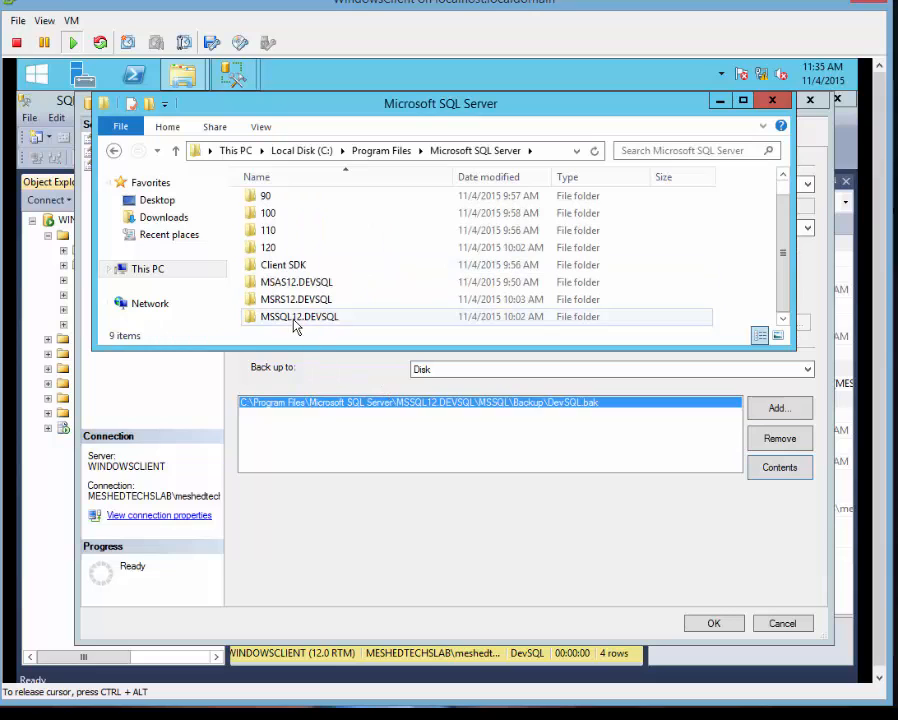
{"action": "double_click", "coordinate": [295, 318]}
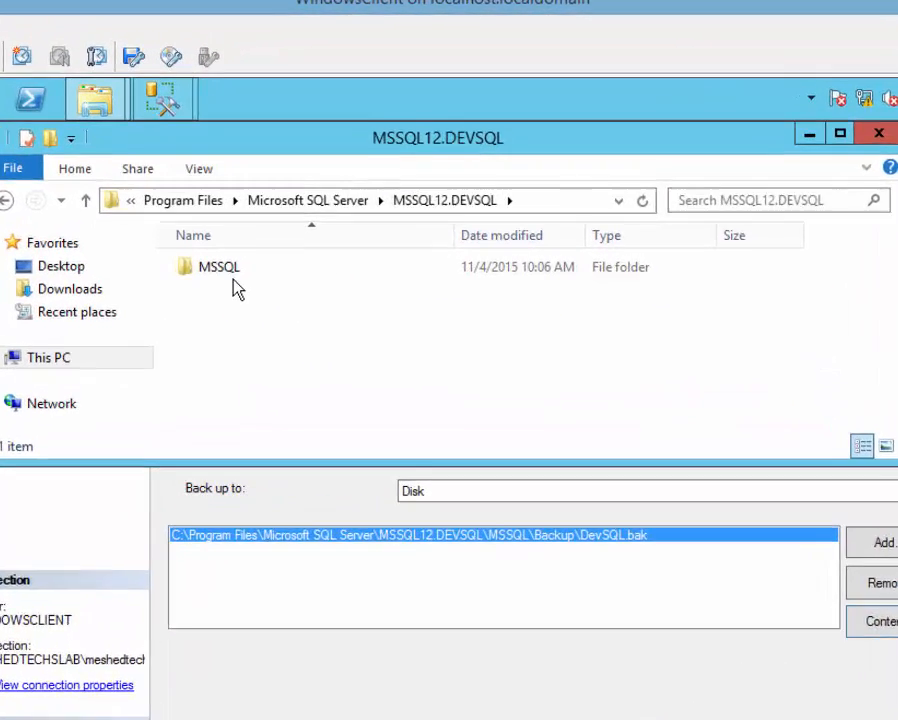
{"action": "double_click", "coordinate": [279, 204]}
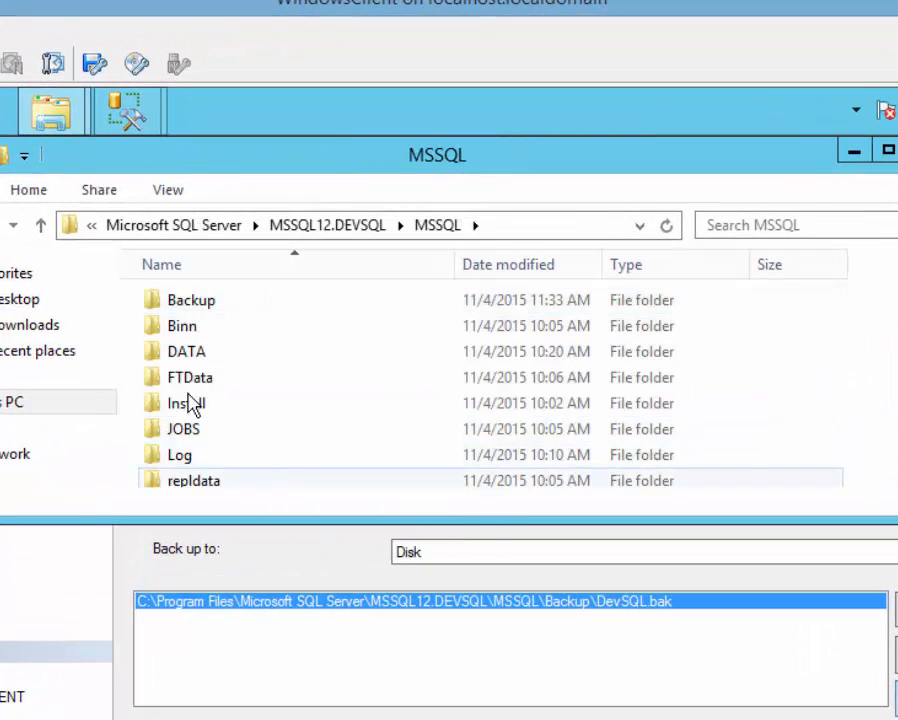
{"action": "double_click", "coordinate": [193, 303]}
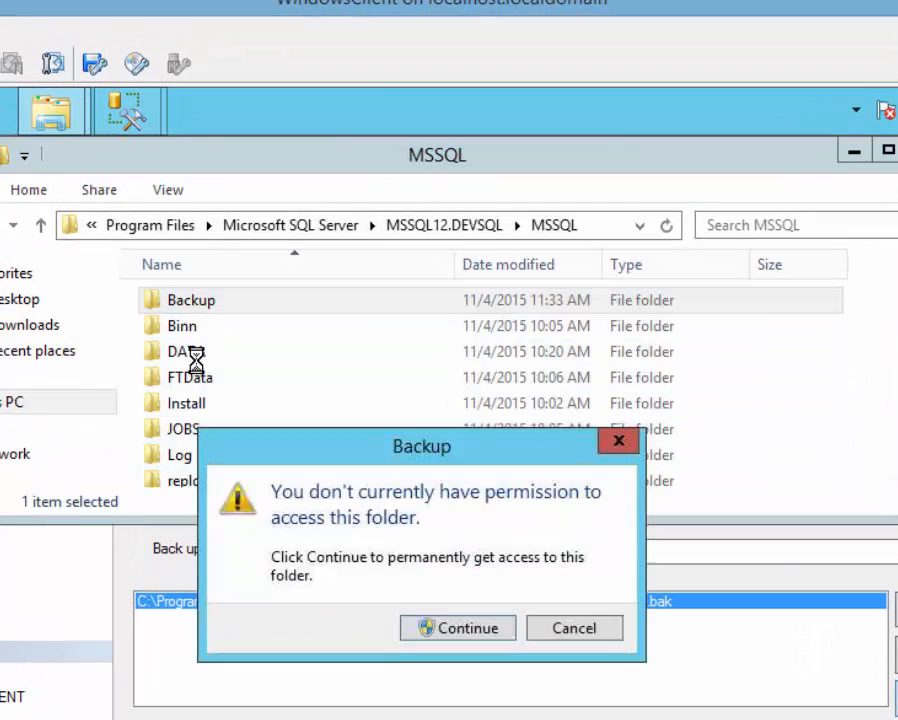
{"action": "left_click", "coordinate": [465, 630]}
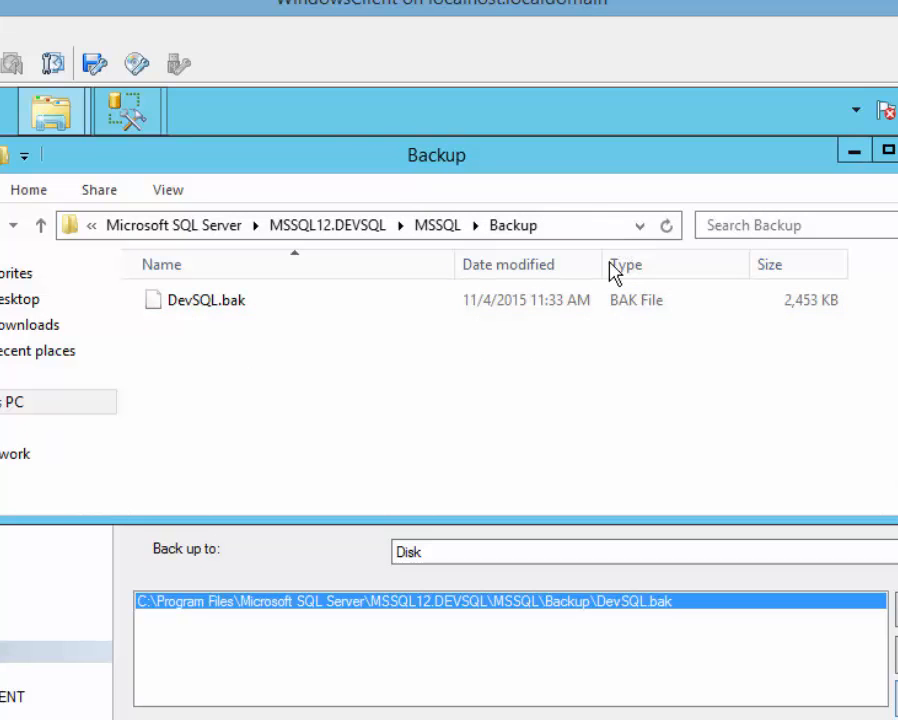
{"action": "left_click", "coordinate": [897, 150]}
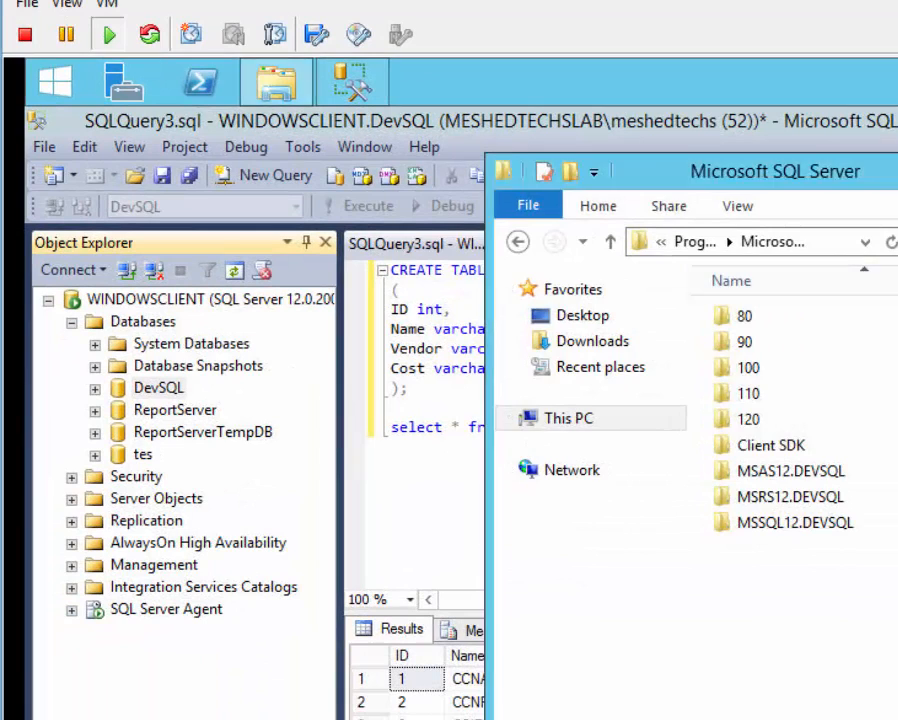
Close the certifications query tab without saving changes.
{"action": "left_click", "coordinate": [315, 420]}
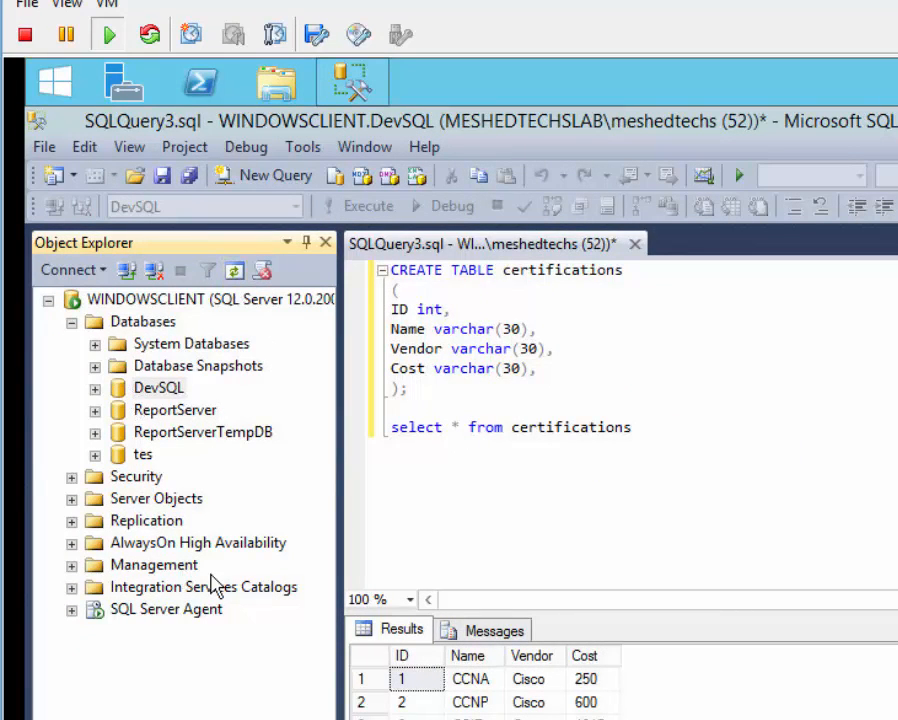
{"action": "right_click", "coordinate": [165, 391]}
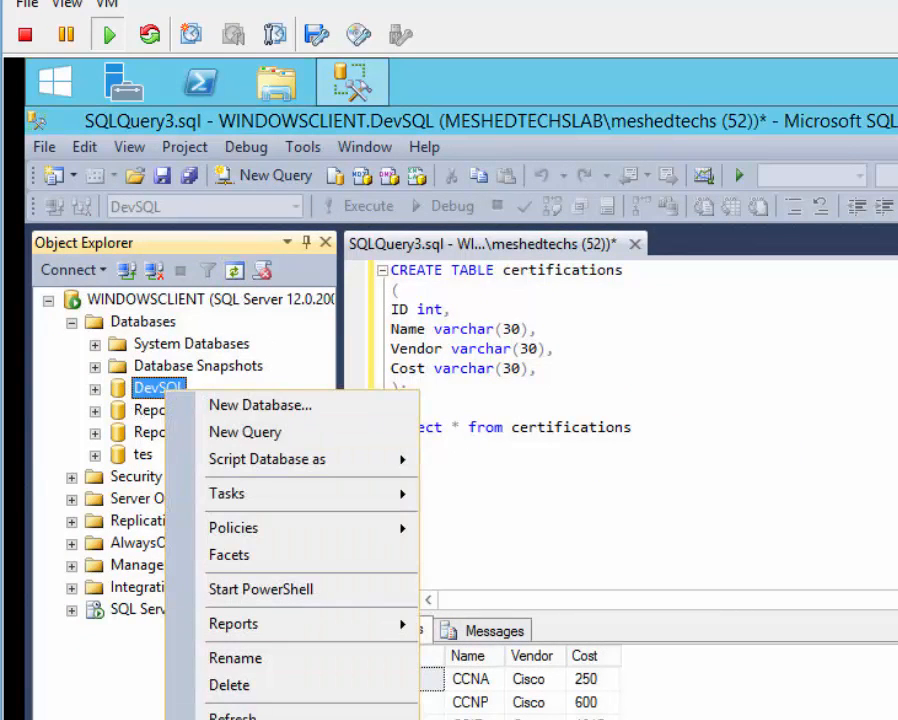
{"action": "mouse_move", "coordinate": [249, 500]}
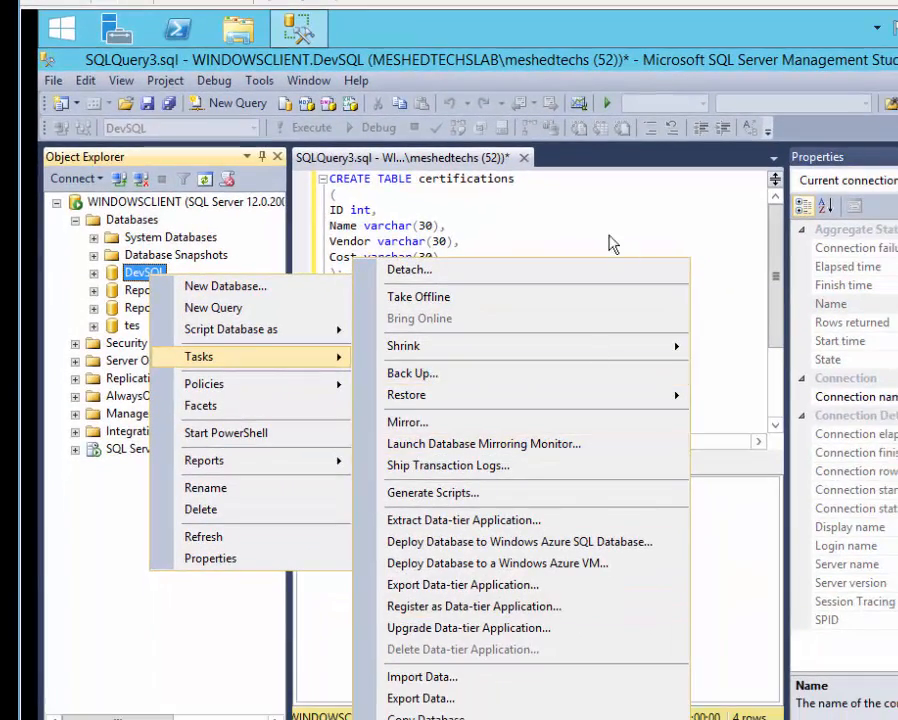
{"action": "left_click", "coordinate": [518, 174]}
{"action": "left_click", "coordinate": [523, 158]}
{"action": "left_click", "coordinate": [613, 533]}
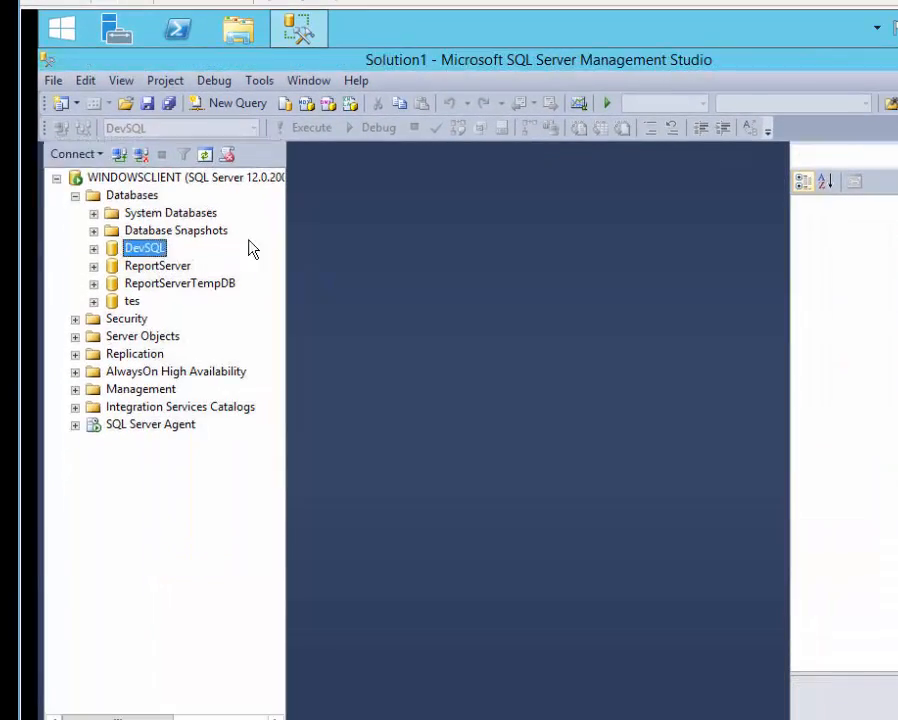
Delete the DevSQL database with Close existing connections ticked.
{"action": "right_click", "coordinate": [150, 252]}
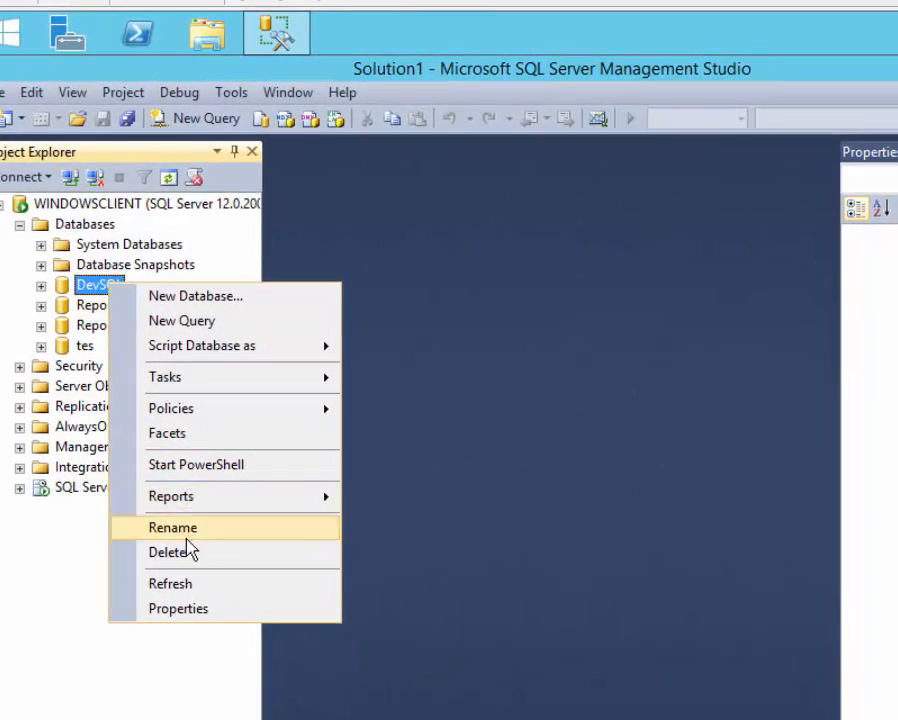
{"action": "left_click", "coordinate": [190, 550]}
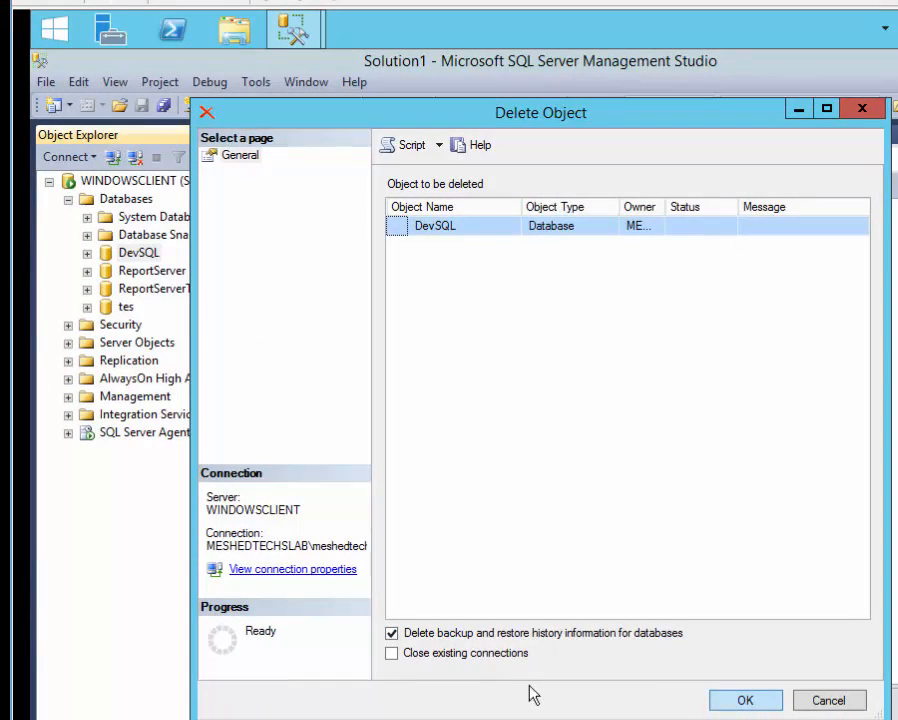
{"action": "left_click", "coordinate": [392, 655]}
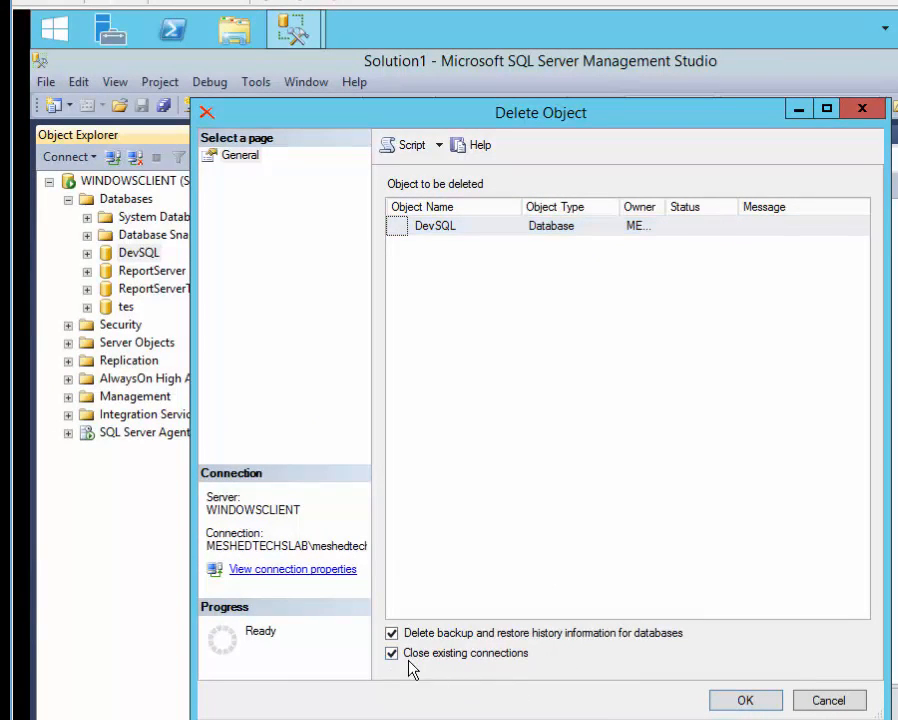
{"action": "left_click", "coordinate": [712, 706]}
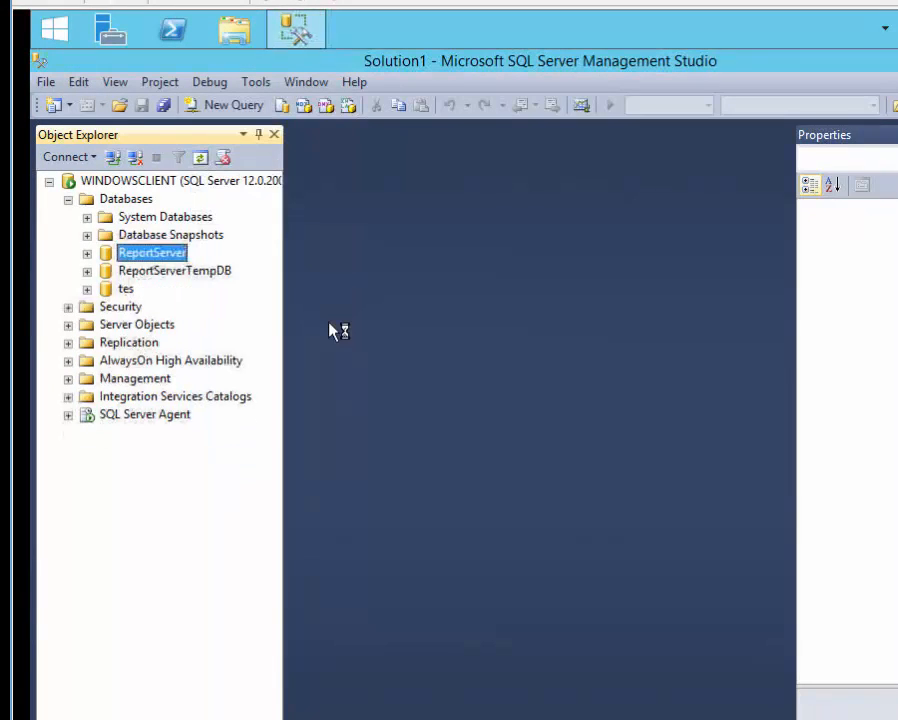
Open Restore Database from the Databases folder and check the empty source database list.
{"action": "right_click", "coordinate": [127, 198]}
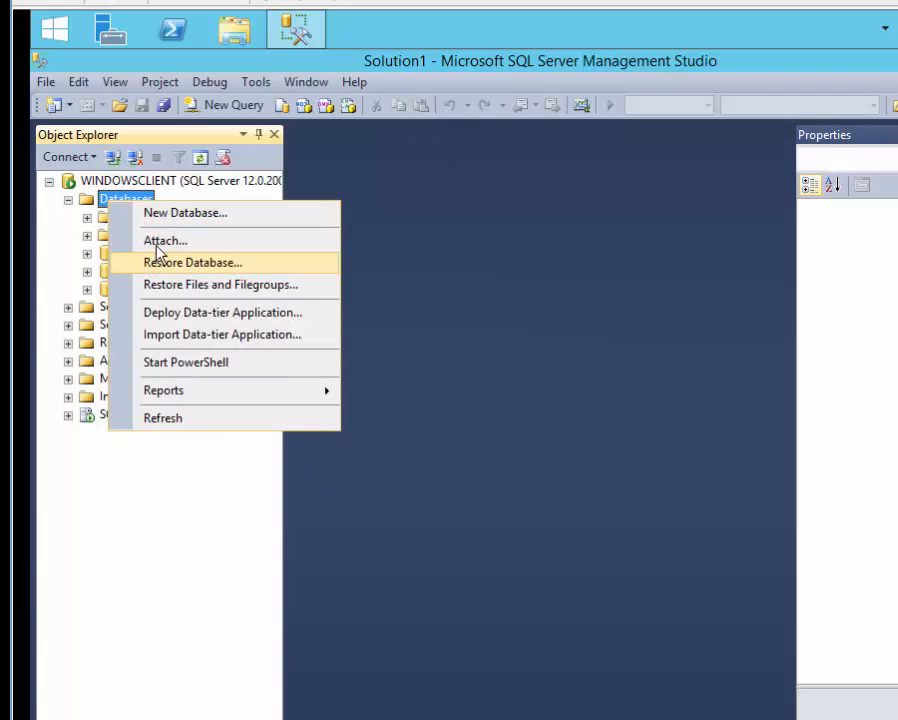
{"action": "left_click", "coordinate": [155, 264]}
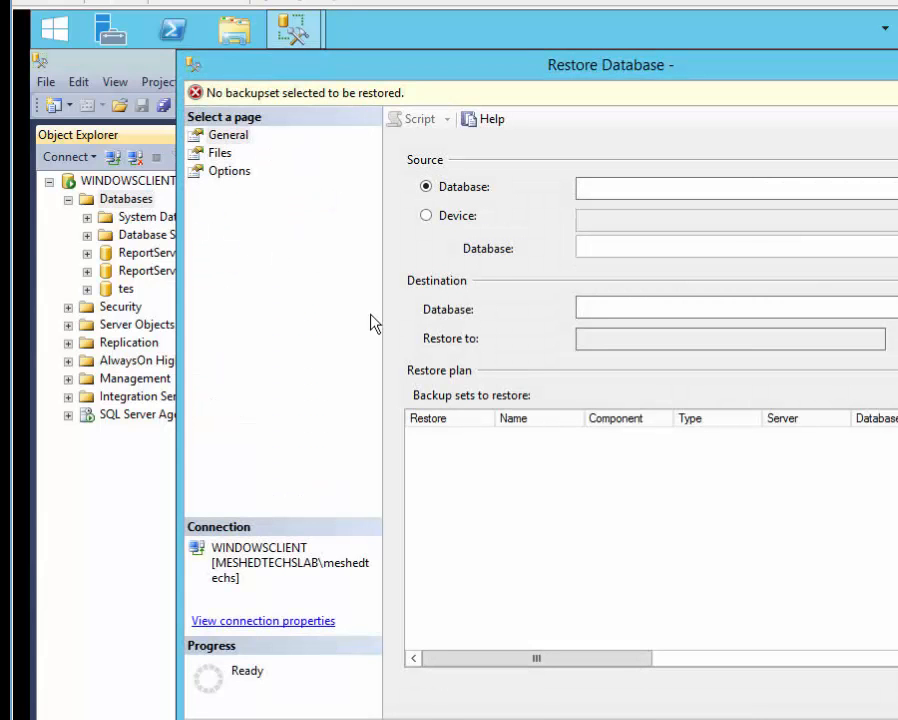
{"action": "key", "text": "Escape"}
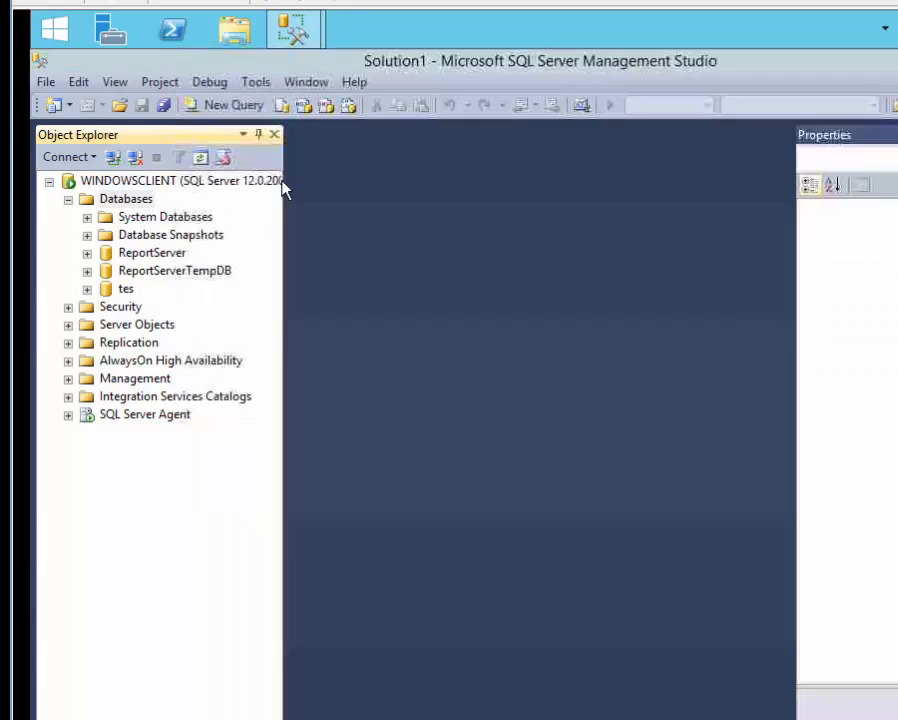
{"action": "left_click", "coordinate": [150, 200]}
{"action": "right_click", "coordinate": [150, 200]}
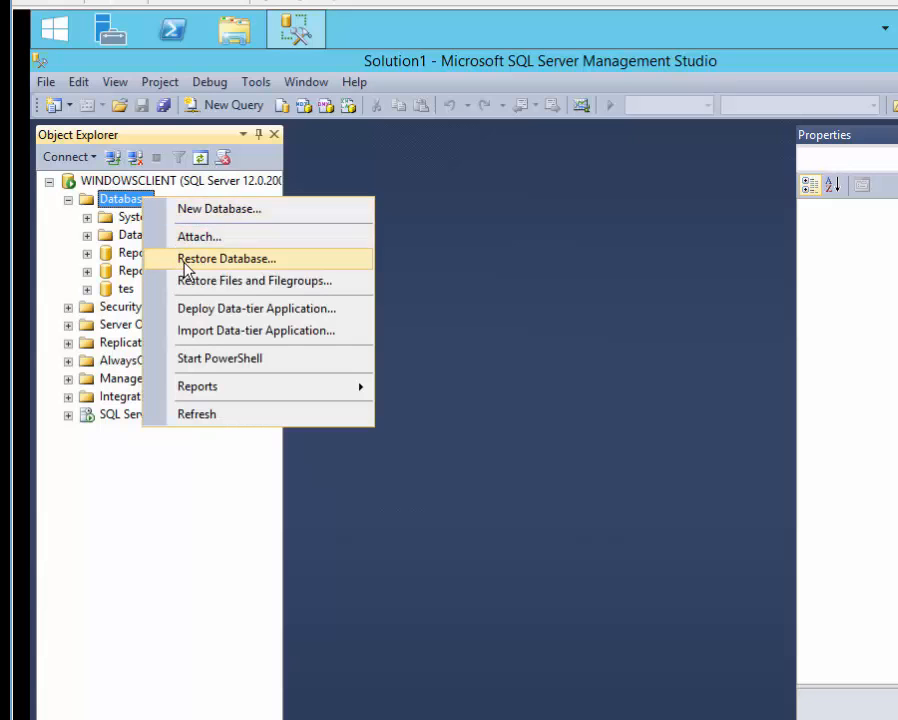
{"action": "left_click", "coordinate": [186, 262]}
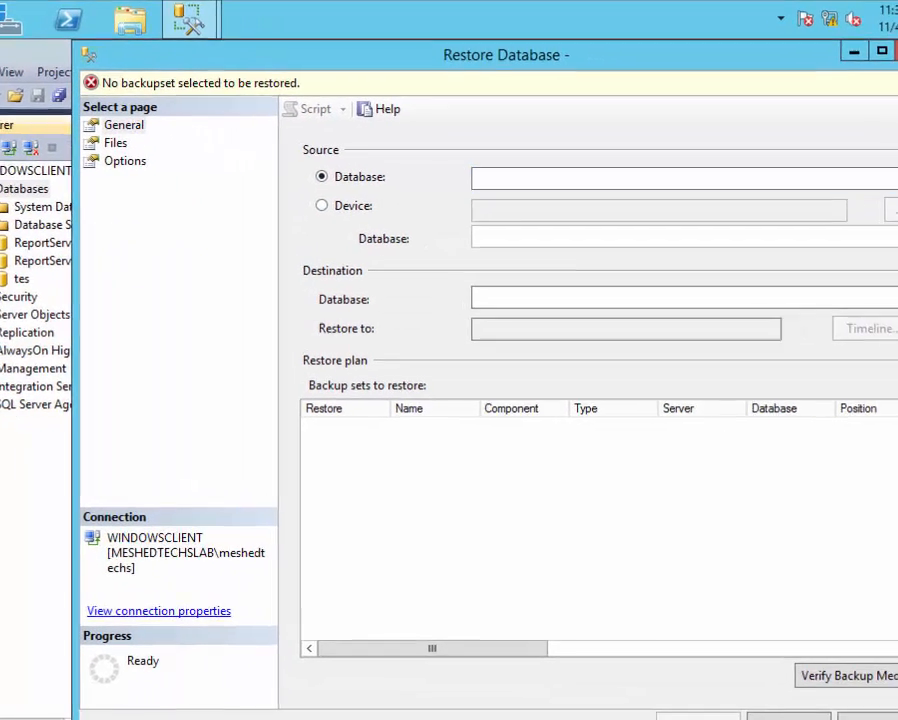
{"action": "left_click", "coordinate": [871, 175]}
{"action": "left_click", "coordinate": [871, 175]}
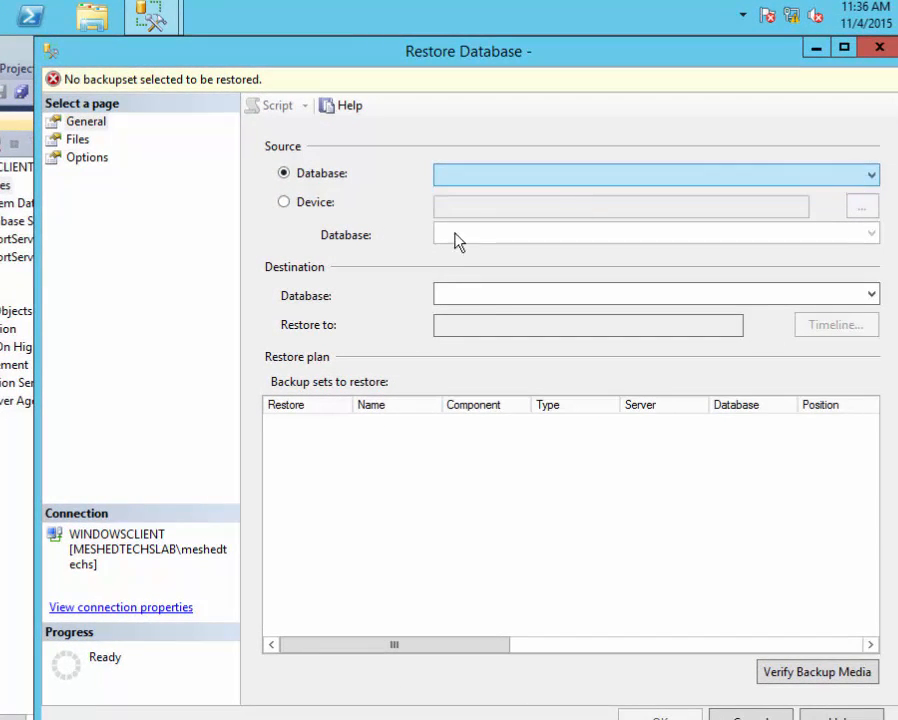
Restore DevSQL from the DevSQL.bak backup device and acknowledge the success message.
{"action": "left_click", "coordinate": [285, 203]}
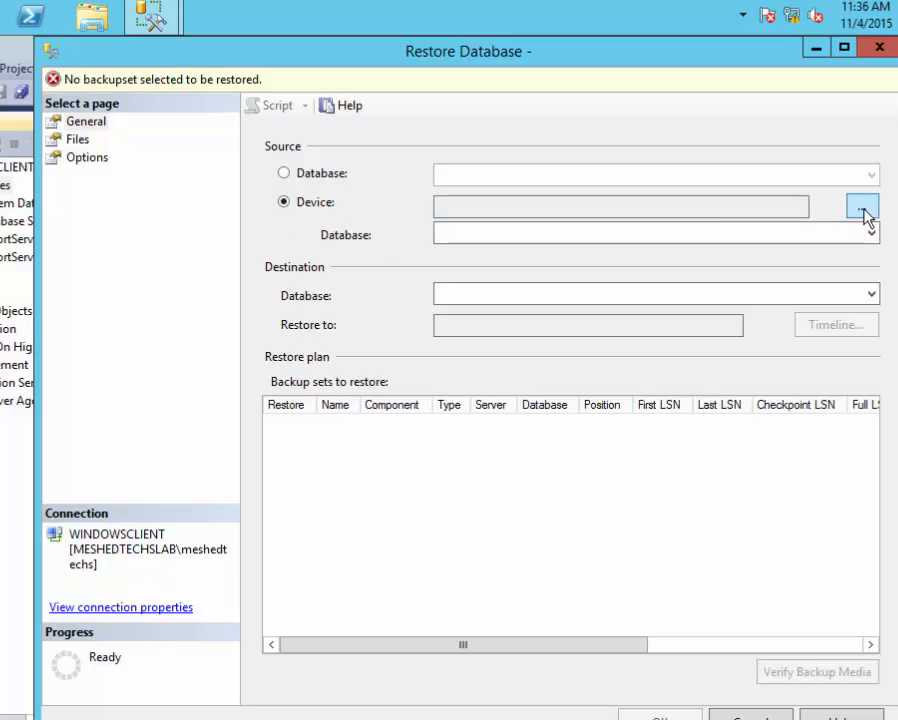
{"action": "left_click", "coordinate": [862, 206]}
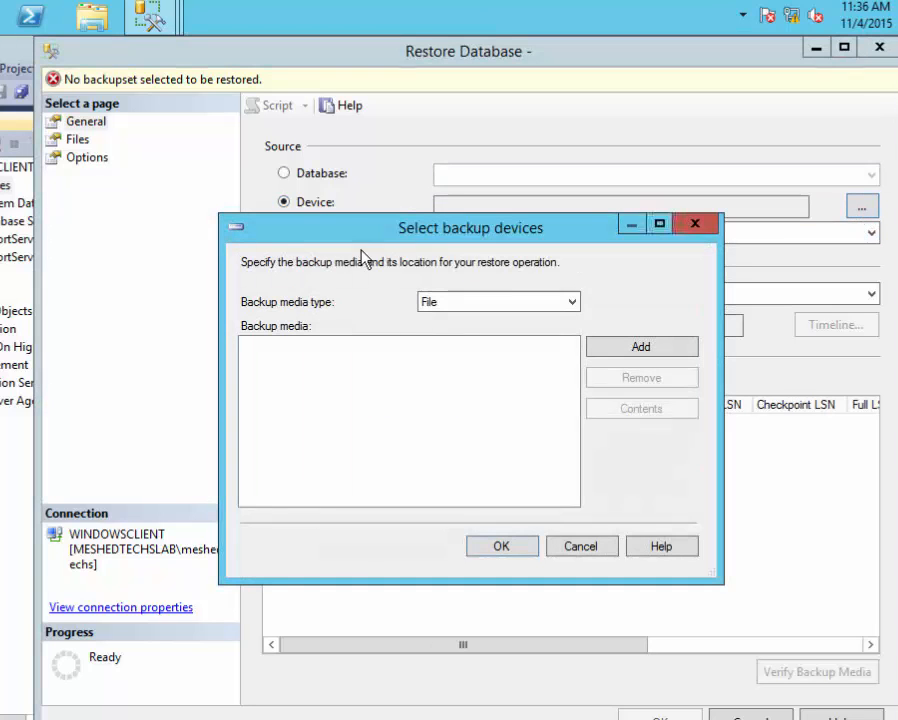
{"action": "left_click", "coordinate": [644, 352]}
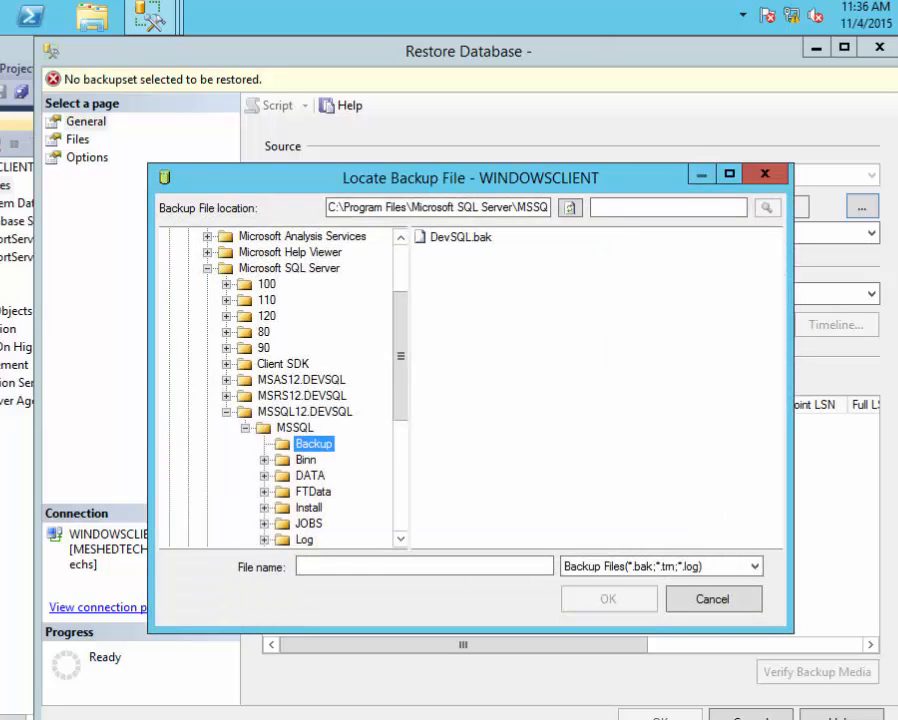
{"action": "double_click", "coordinate": [446, 250]}
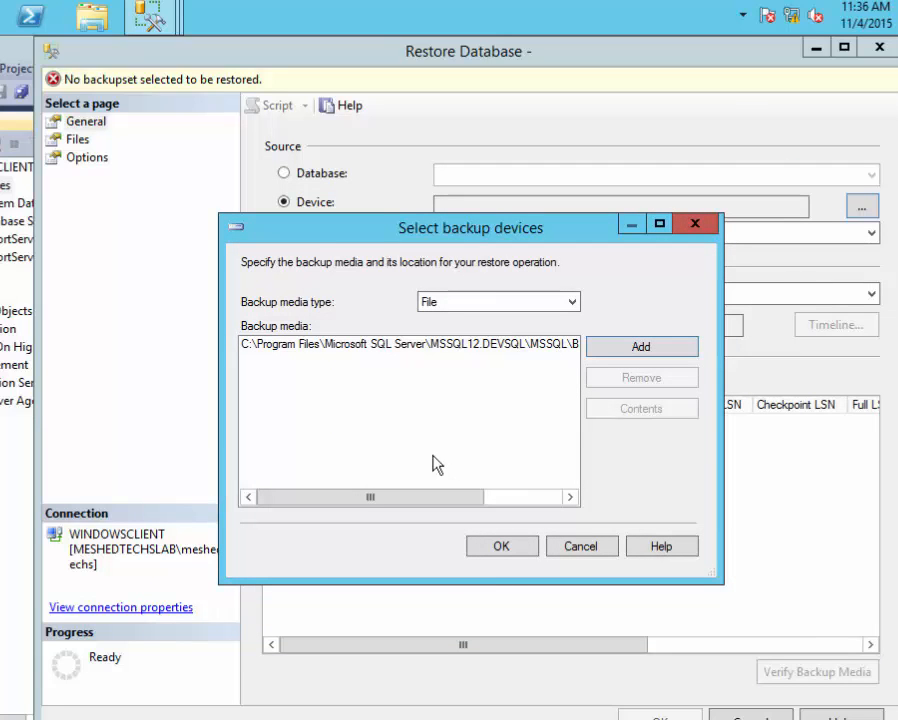
{"action": "left_click", "coordinate": [515, 550]}
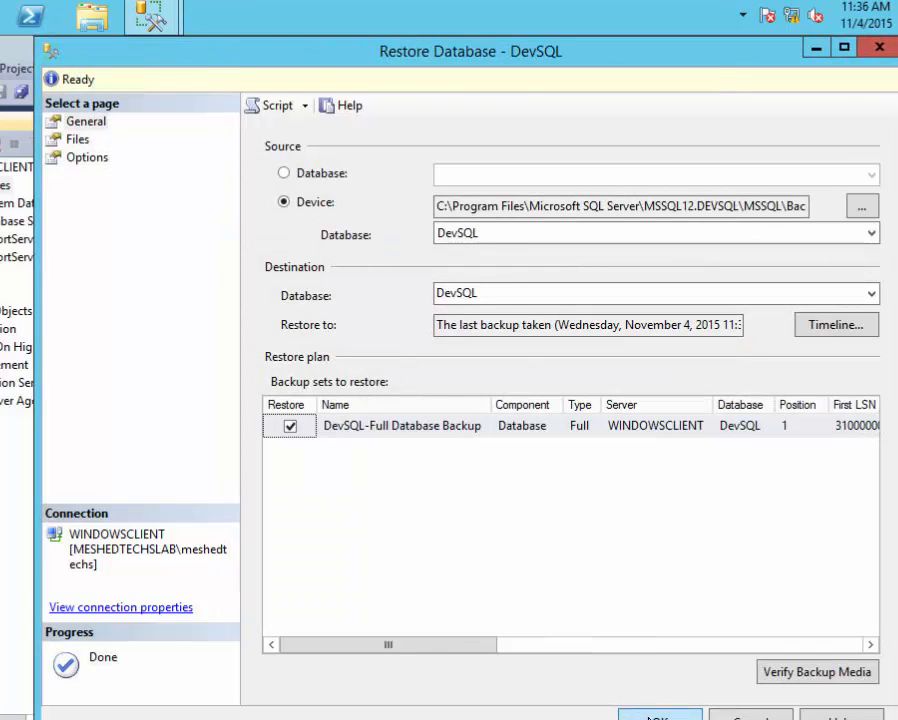
{"action": "left_click", "coordinate": [660, 716]}
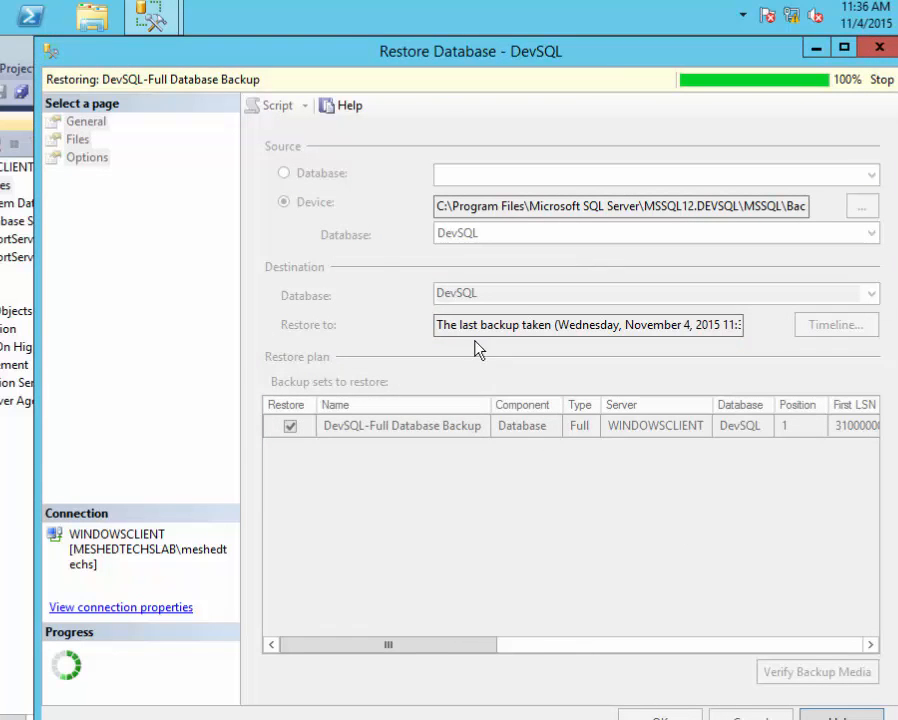
{"action": "left_click", "coordinate": [509, 485]}
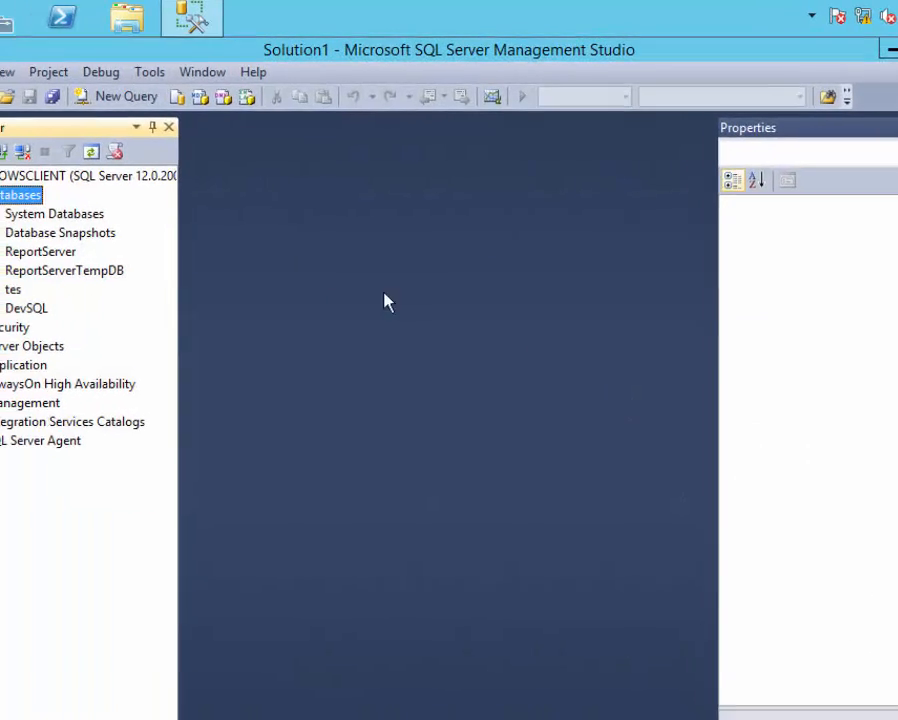
Expand DevSQL and Select Top 1000 Rows from dbo.certifications to see CCNA, CCNP, CCIE, JNICIE.
{"action": "left_click", "coordinate": [112, 360]}
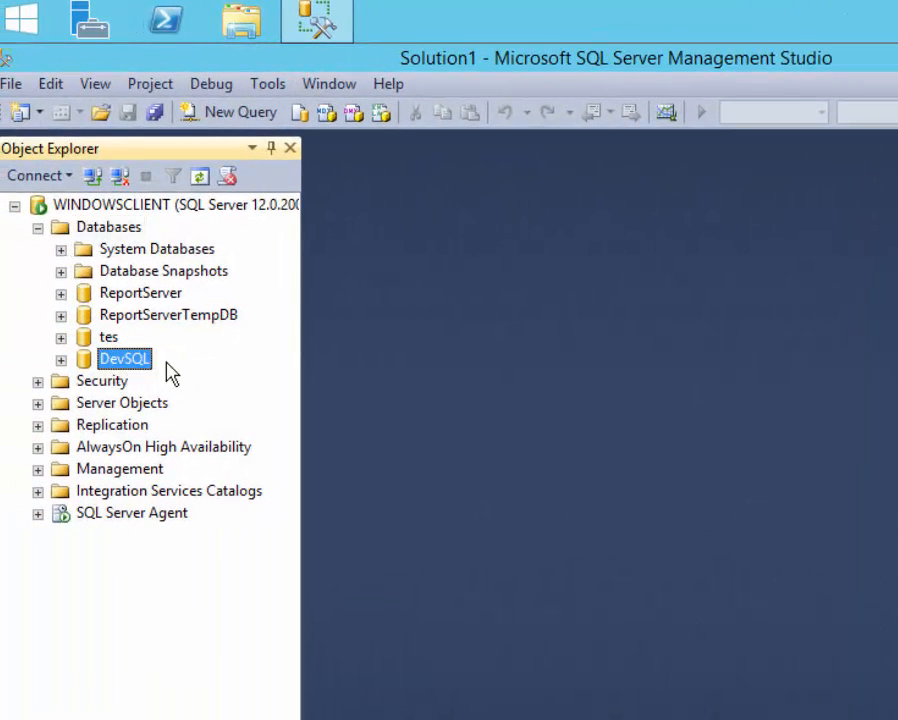
{"action": "left_click", "coordinate": [61, 359]}
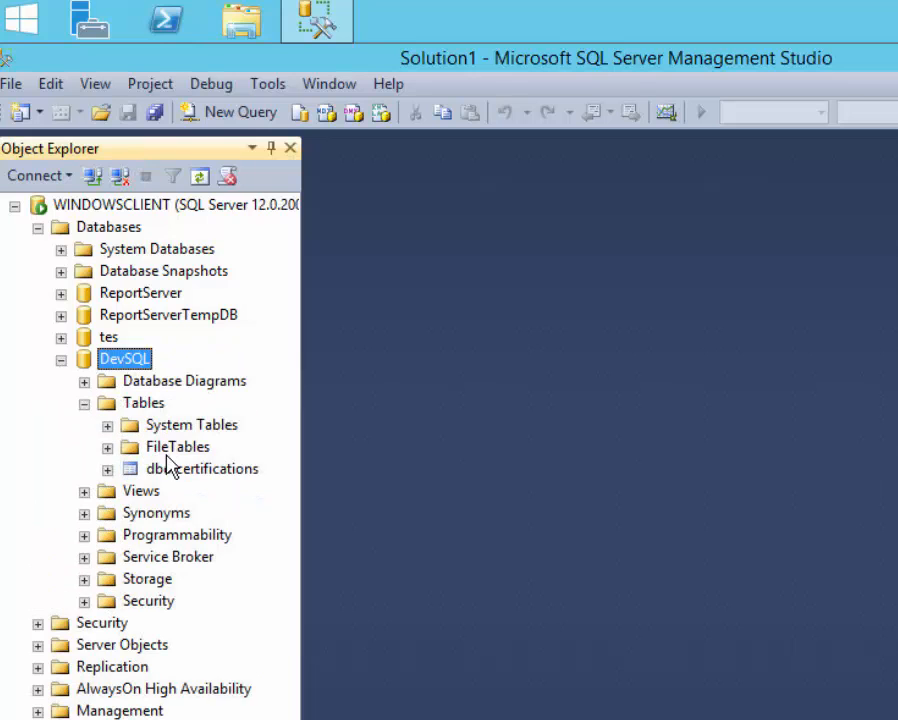
{"action": "left_click", "coordinate": [170, 468]}
{"action": "right_click", "coordinate": [180, 470]}
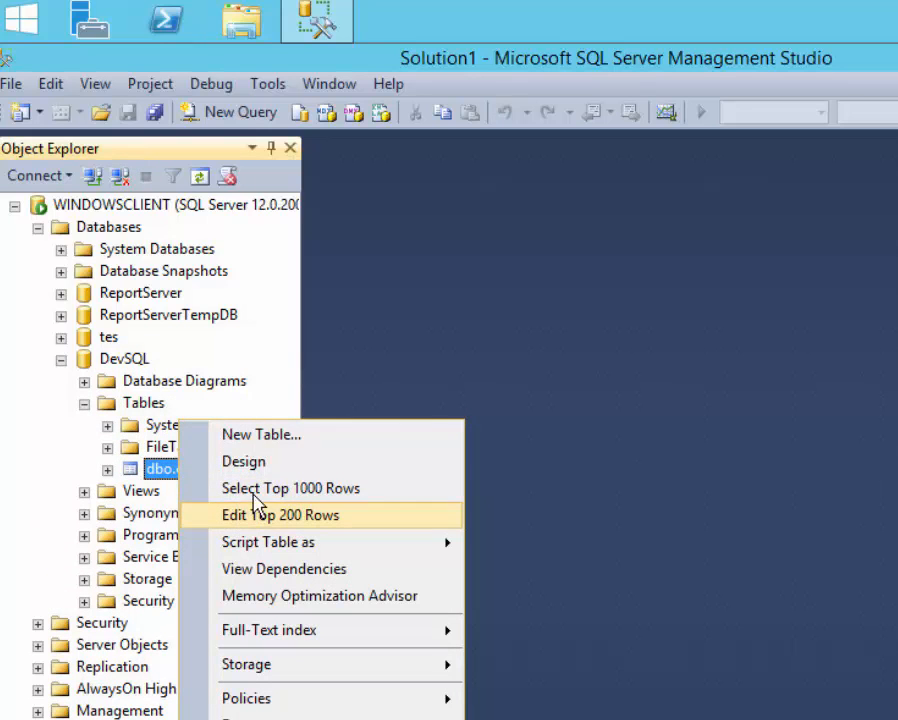
{"action": "left_click", "coordinate": [260, 490]}
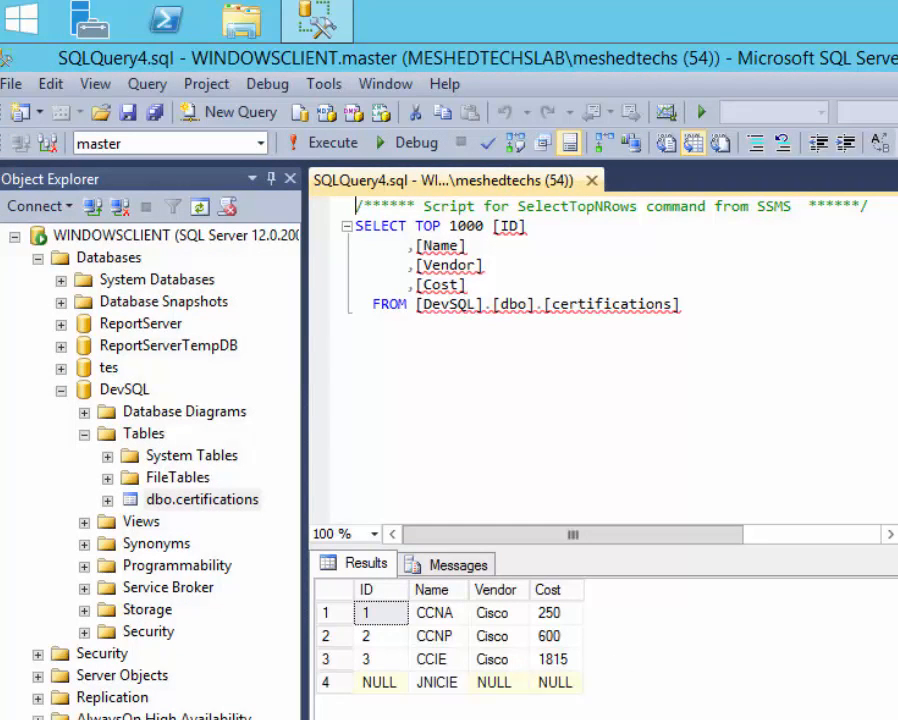
{"action": "right_click", "coordinate": [130, 392]}
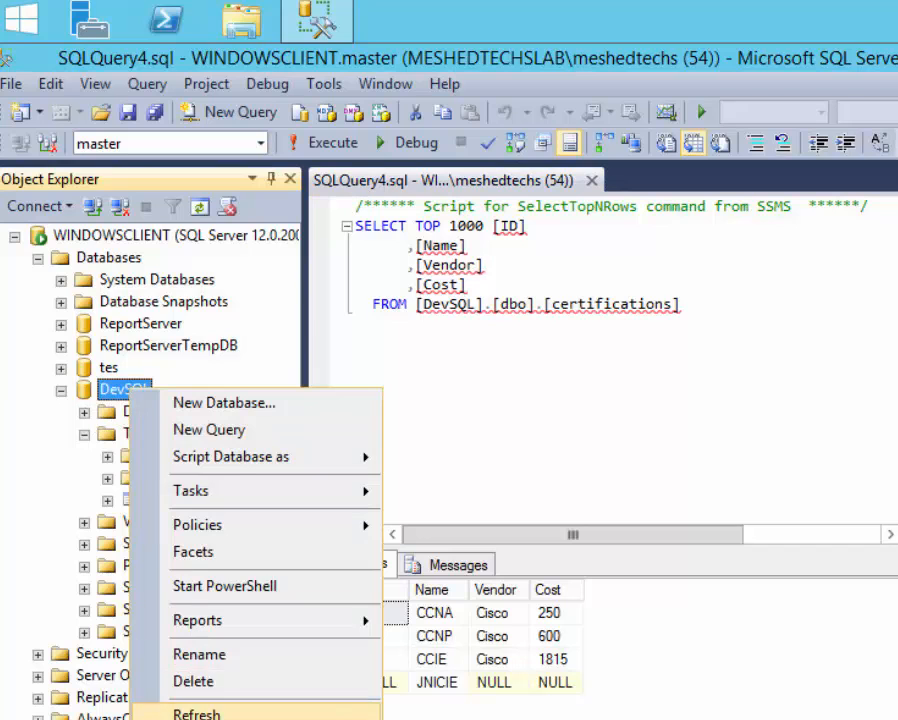
{"action": "left_click", "coordinate": [200, 719]}
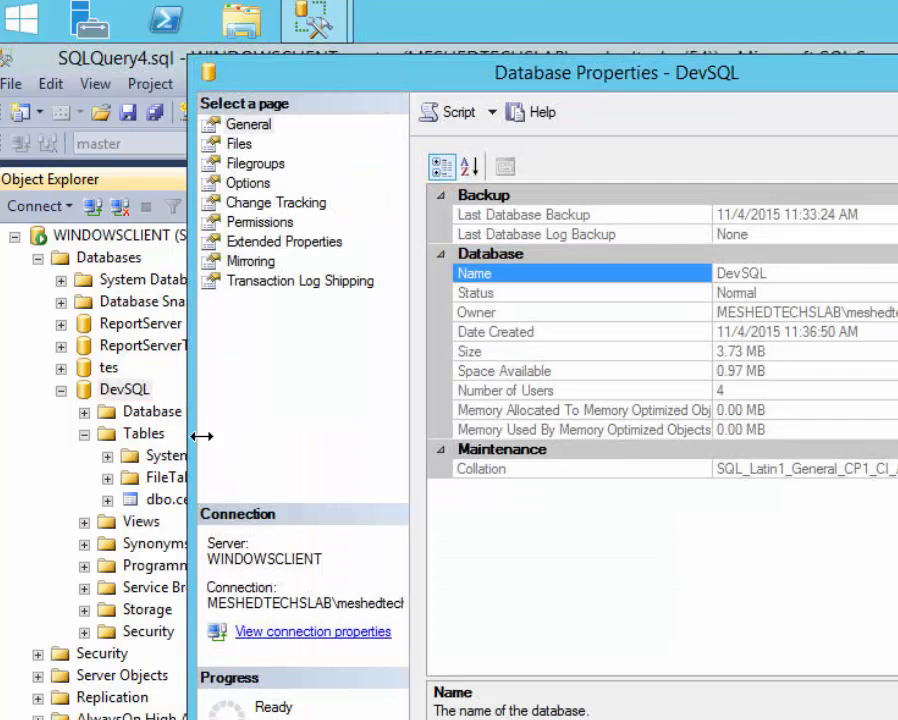
Set DevSQL's recovery model back to Full, then collapse DevSQL and Databases in Object Explorer.
{"action": "left_click", "coordinate": [246, 184]}
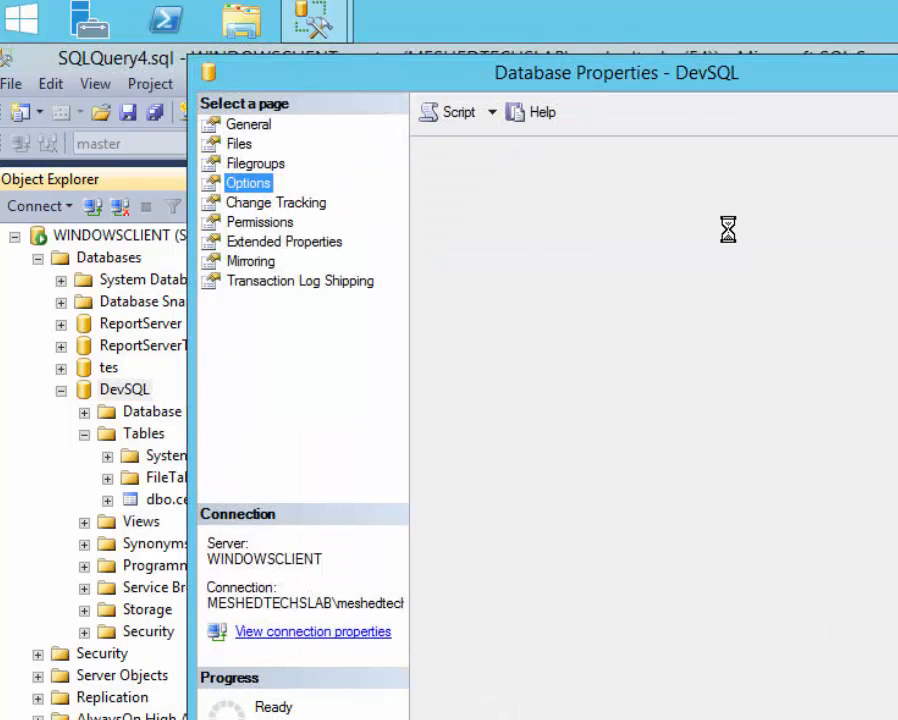
{"action": "left_click", "coordinate": [690, 194]}
{"action": "left_click", "coordinate": [690, 213]}
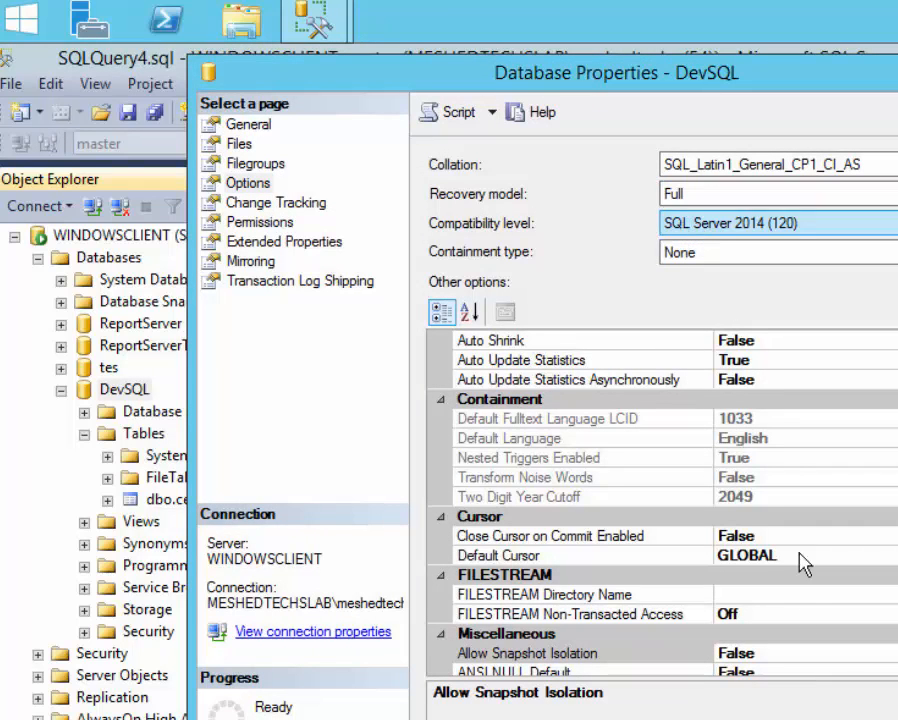
{"action": "left_click", "coordinate": [886, 719]}
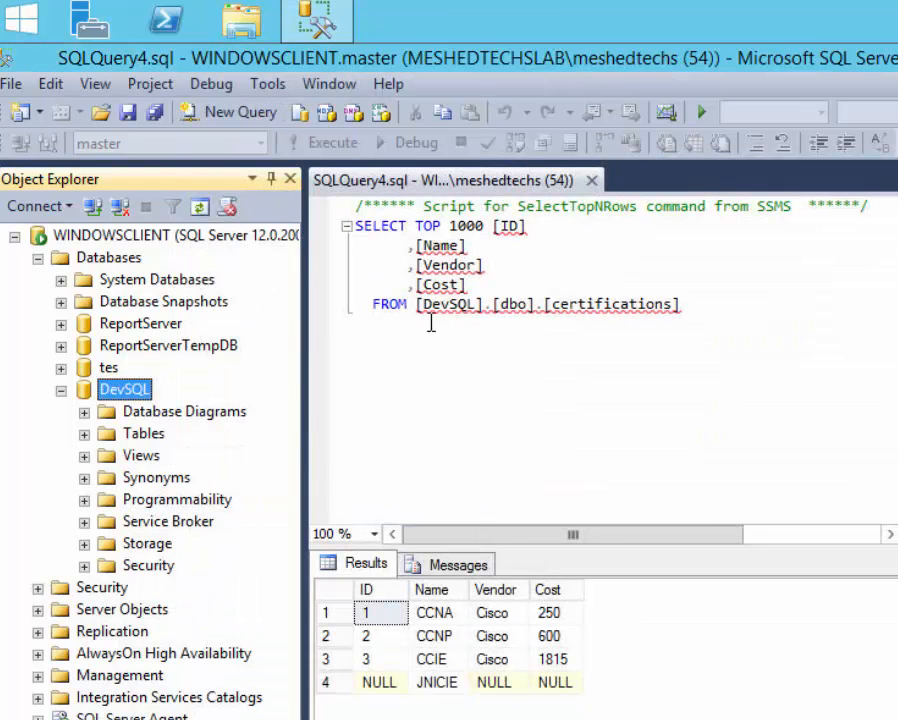
{"action": "left_click", "coordinate": [61, 390]}
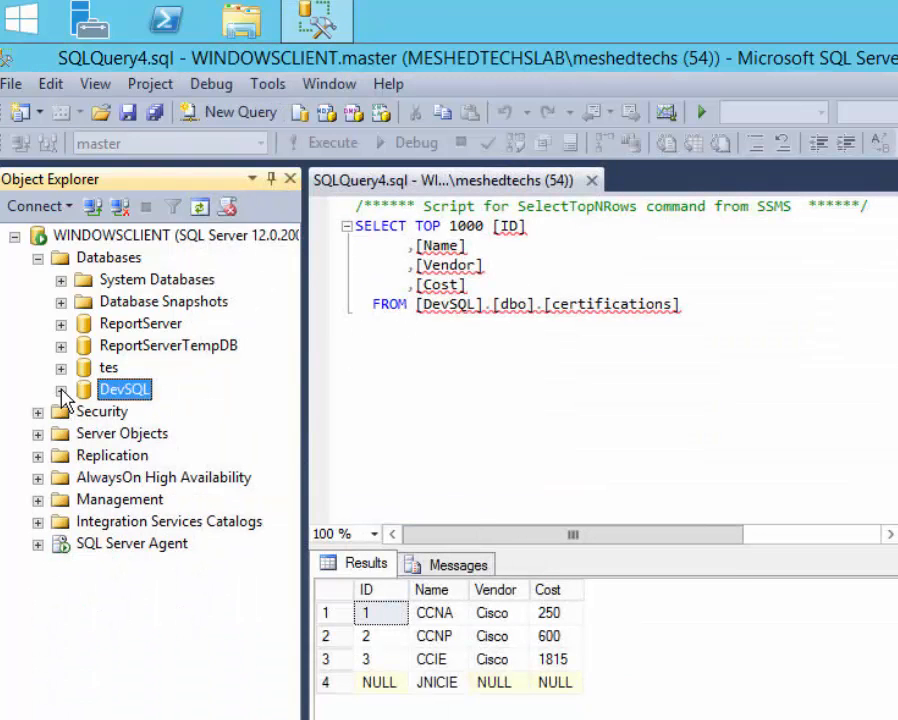
{"action": "left_click", "coordinate": [37, 258]}
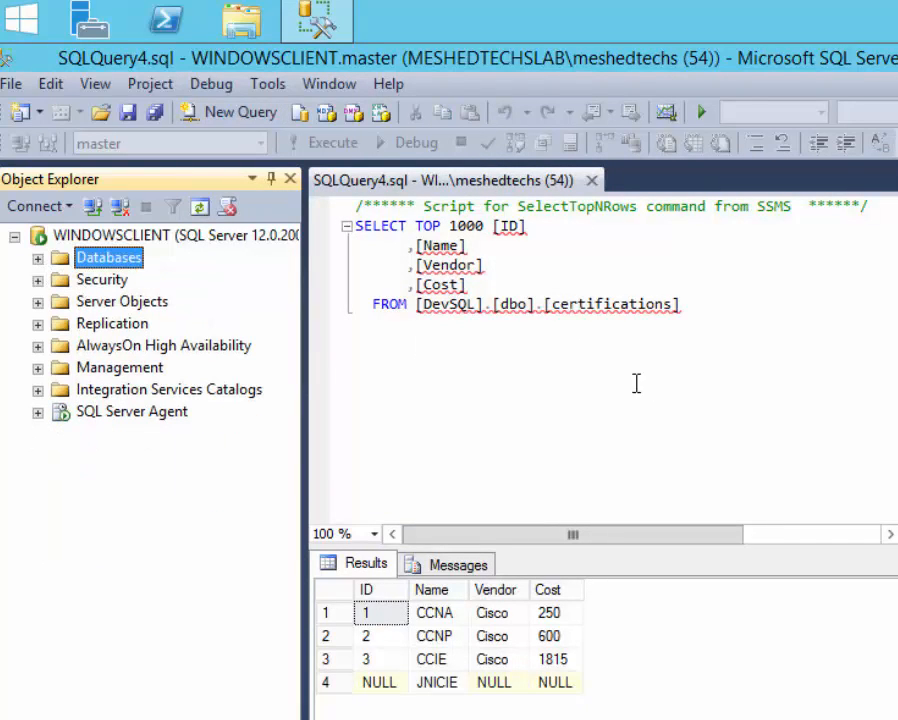